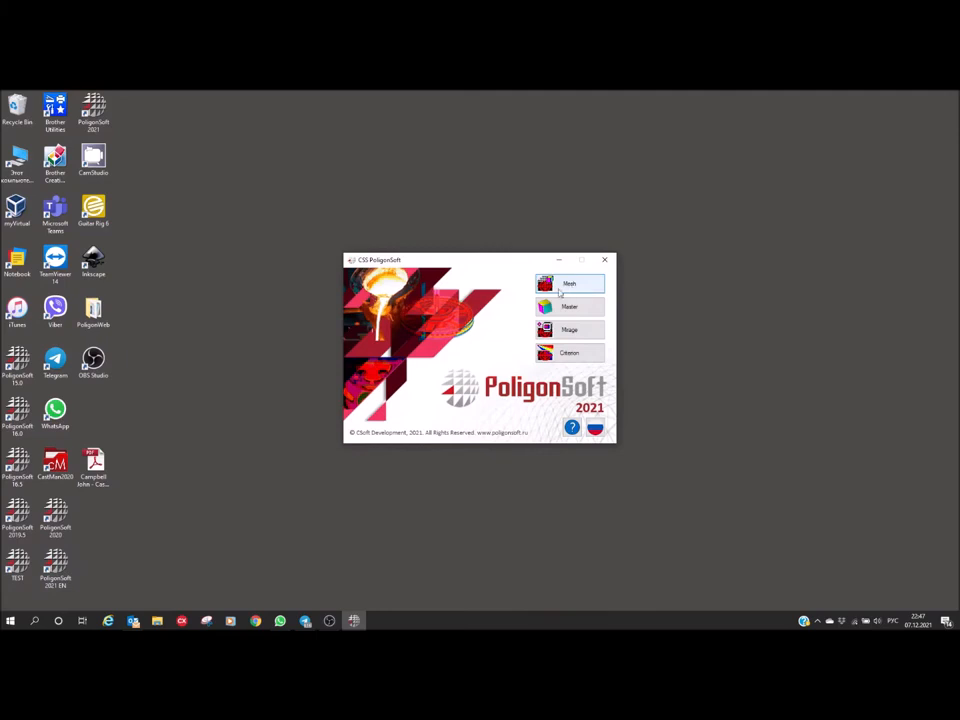
Launch the PoligonSoft Mesh application and activate the Geometry module in SALOME
click(568, 289)
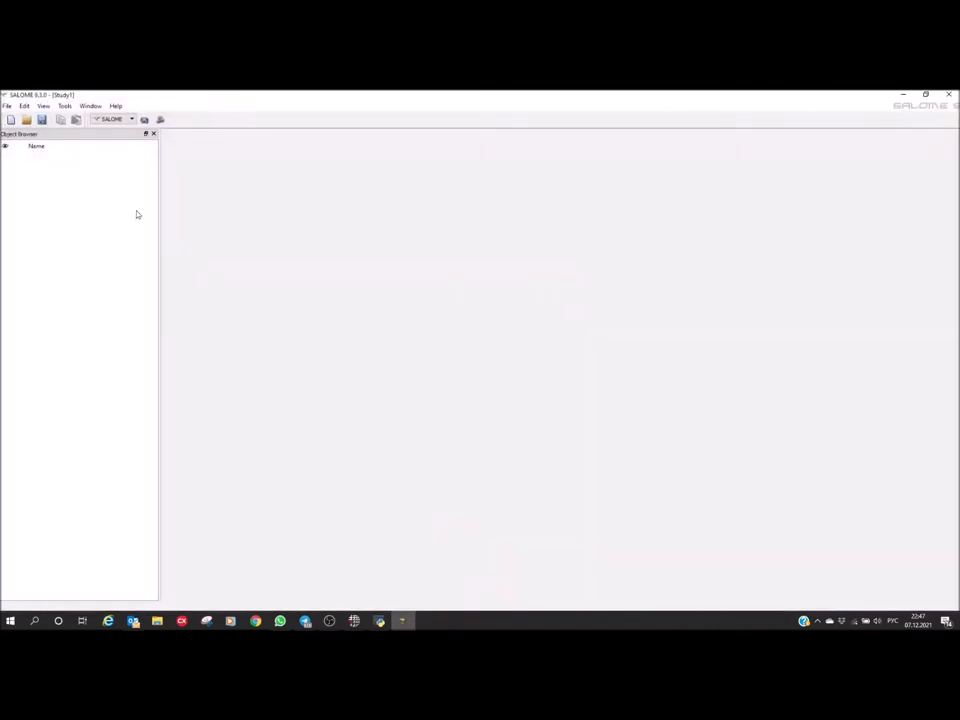
click(144, 121)
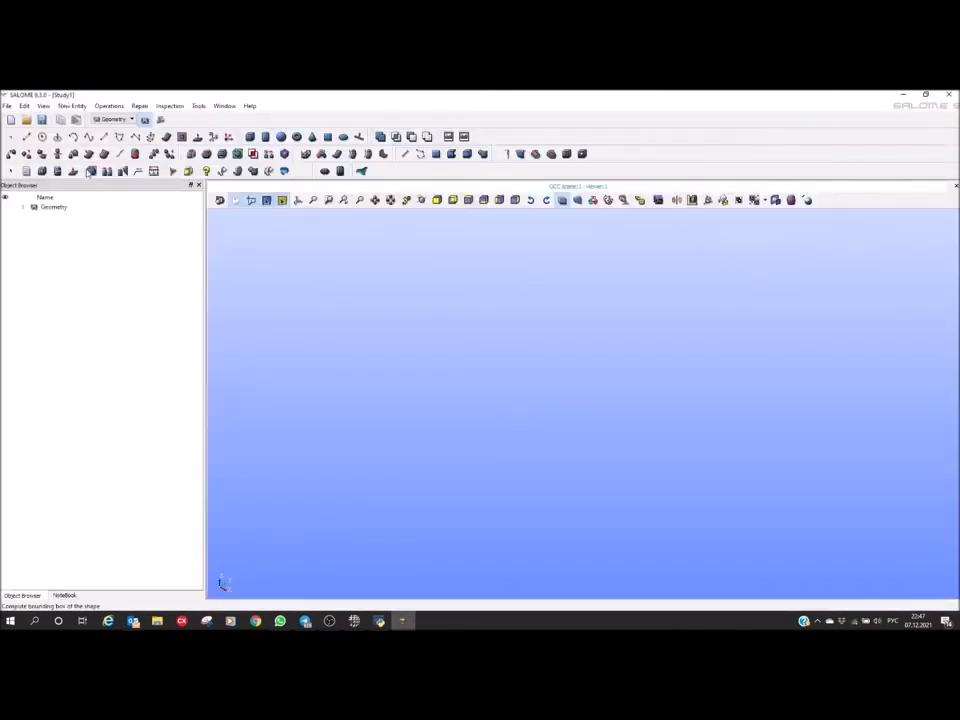
Import the STEP file Y-axis.STEP from the Input Data folder under Modelling\China
click(6, 106)
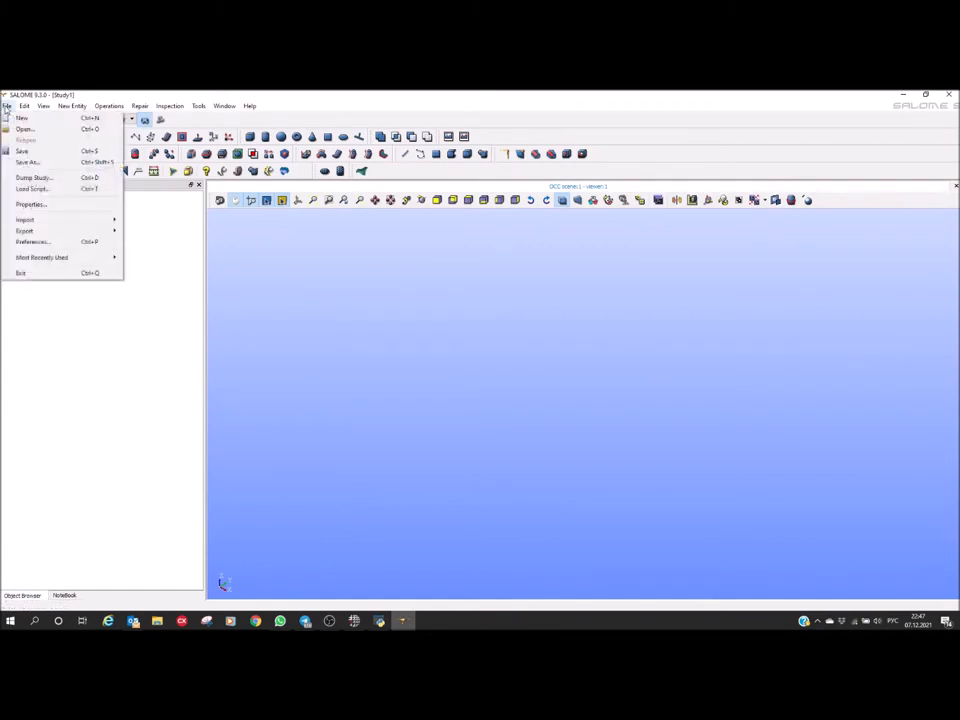
mouse_move(23, 226)
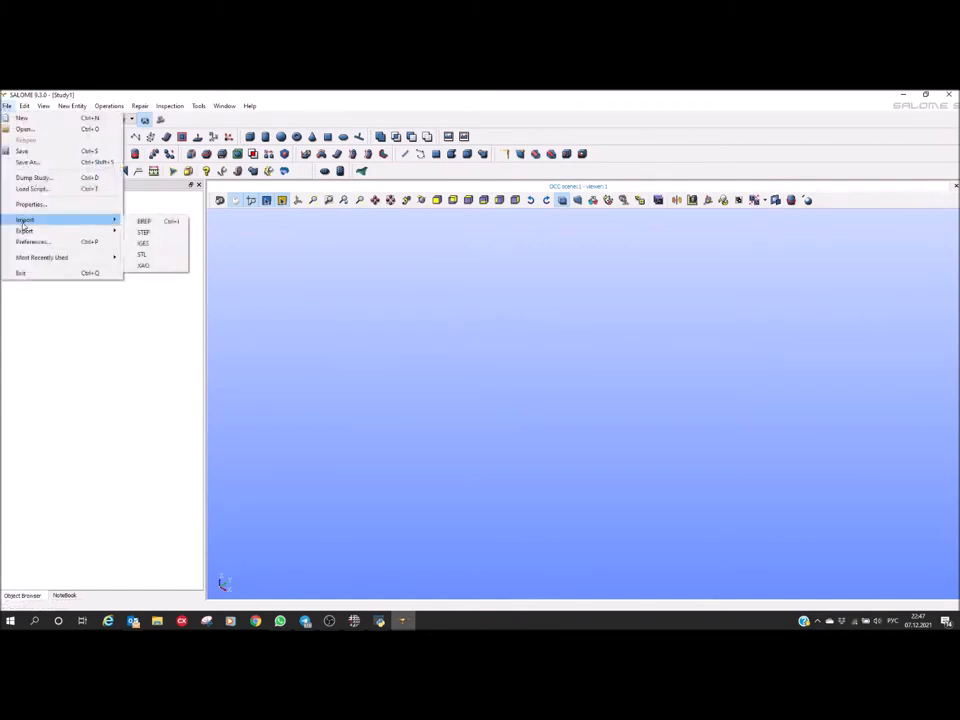
click(143, 232)
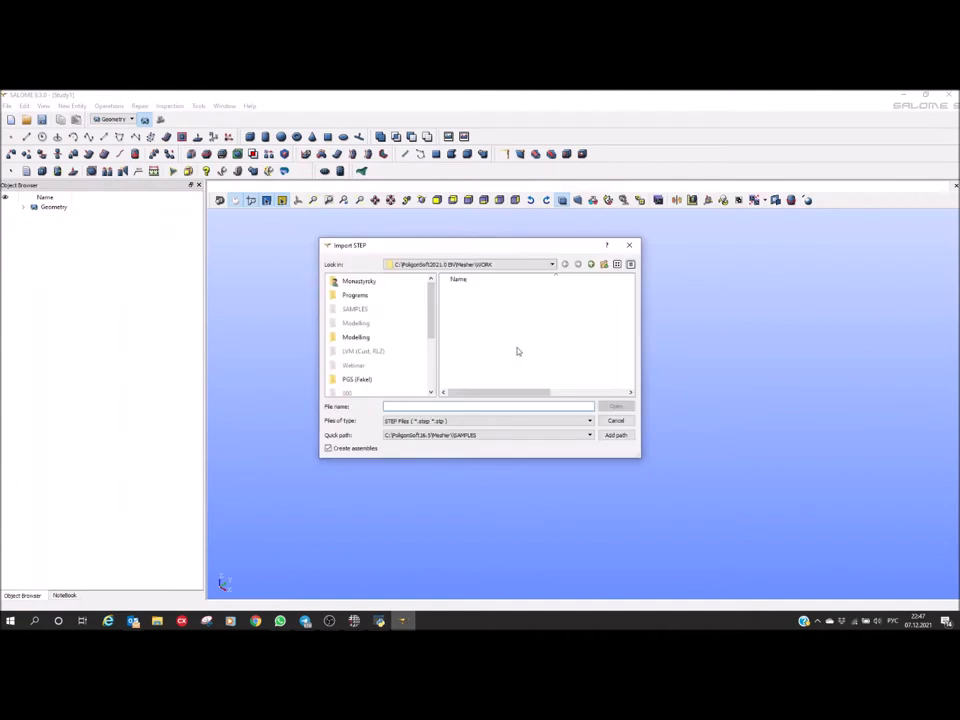
click(356, 337)
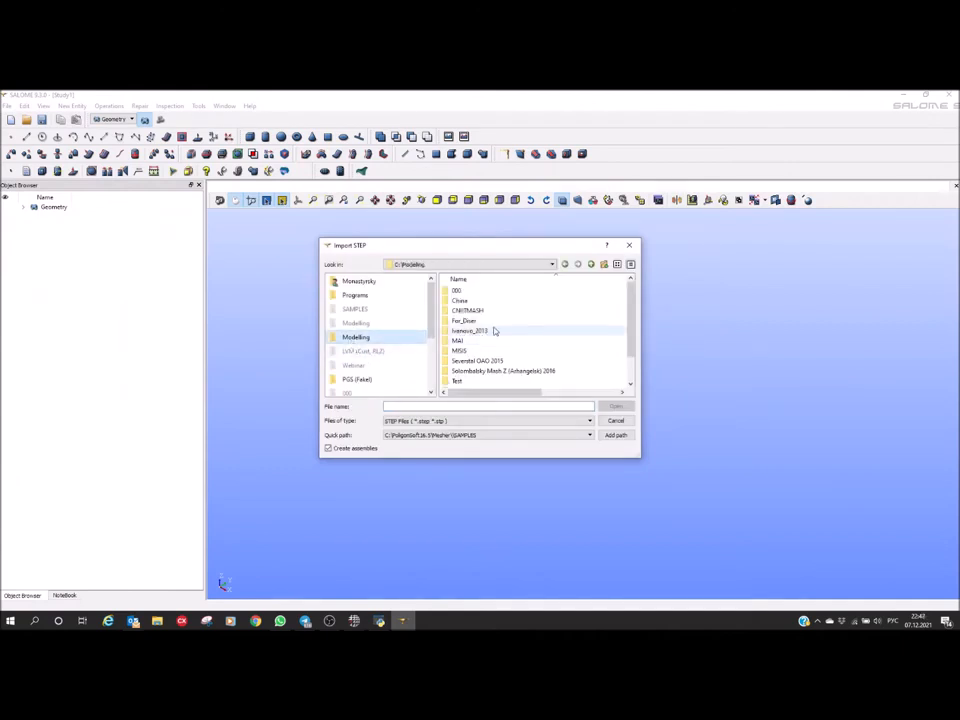
double_click(459, 300)
double_click(462, 290)
double_click(461, 291)
click(462, 290)
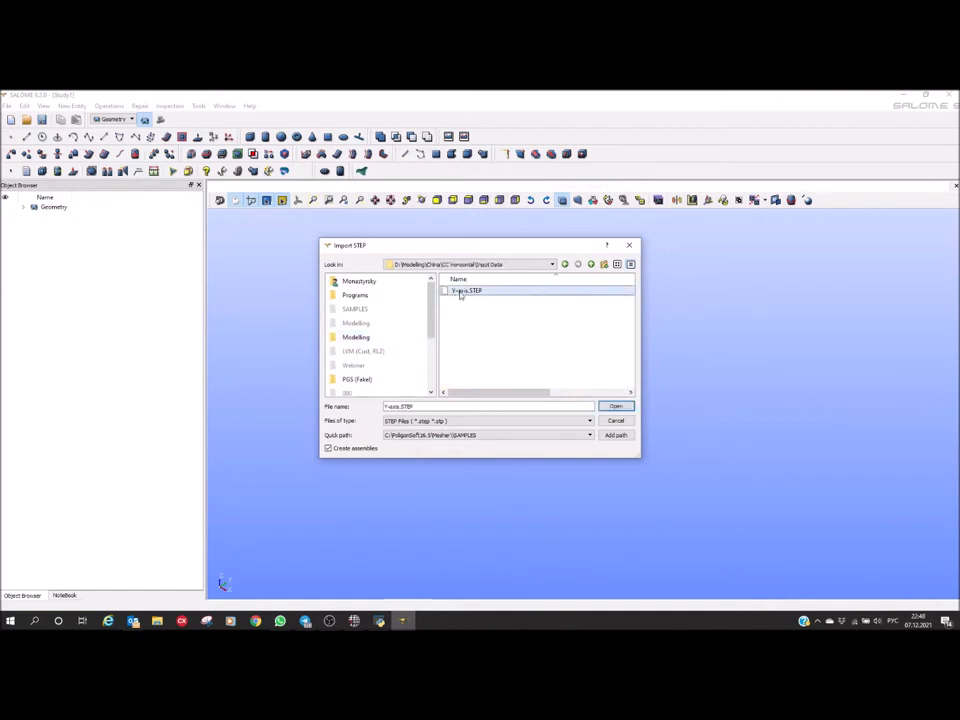
click(607, 410)
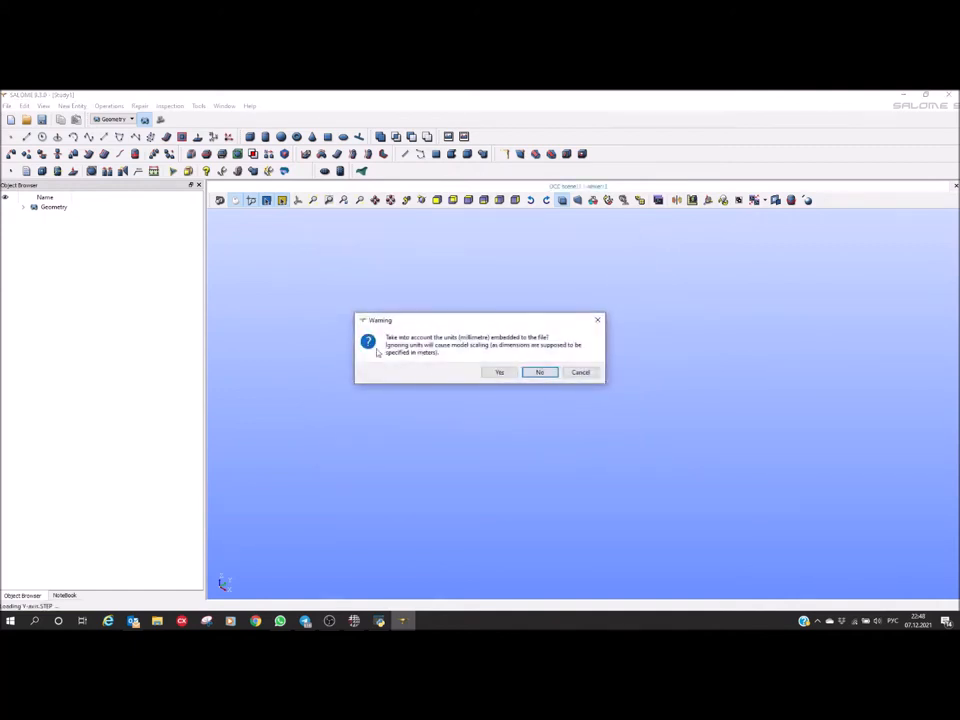
Ignore the file's embedded millimetre units and create a partition from the imported bodies
click(540, 372)
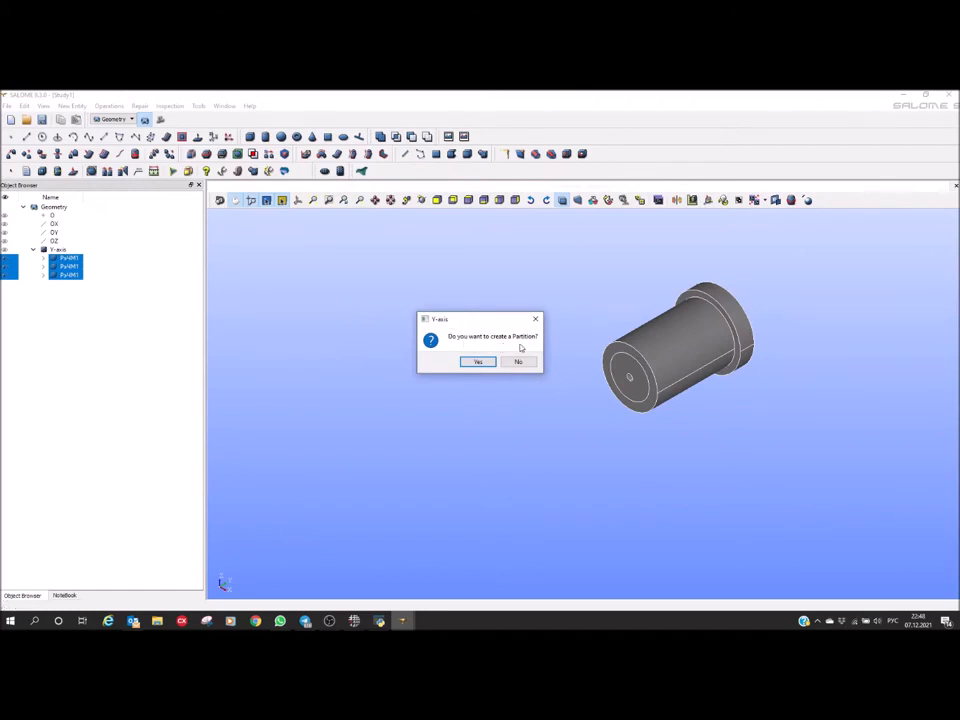
click(477, 361)
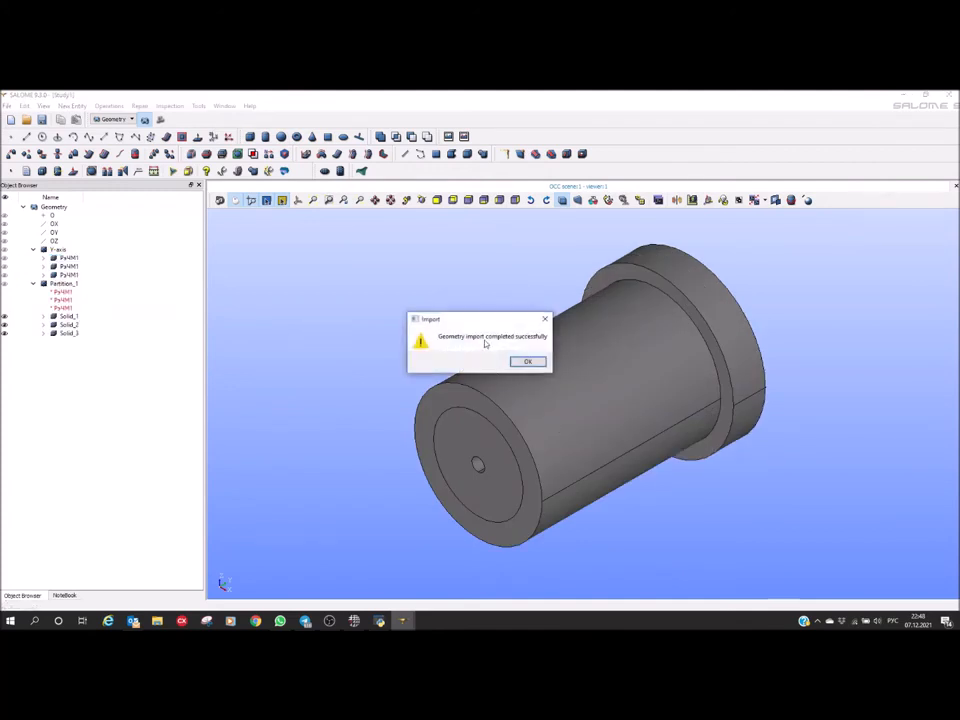
click(522, 362)
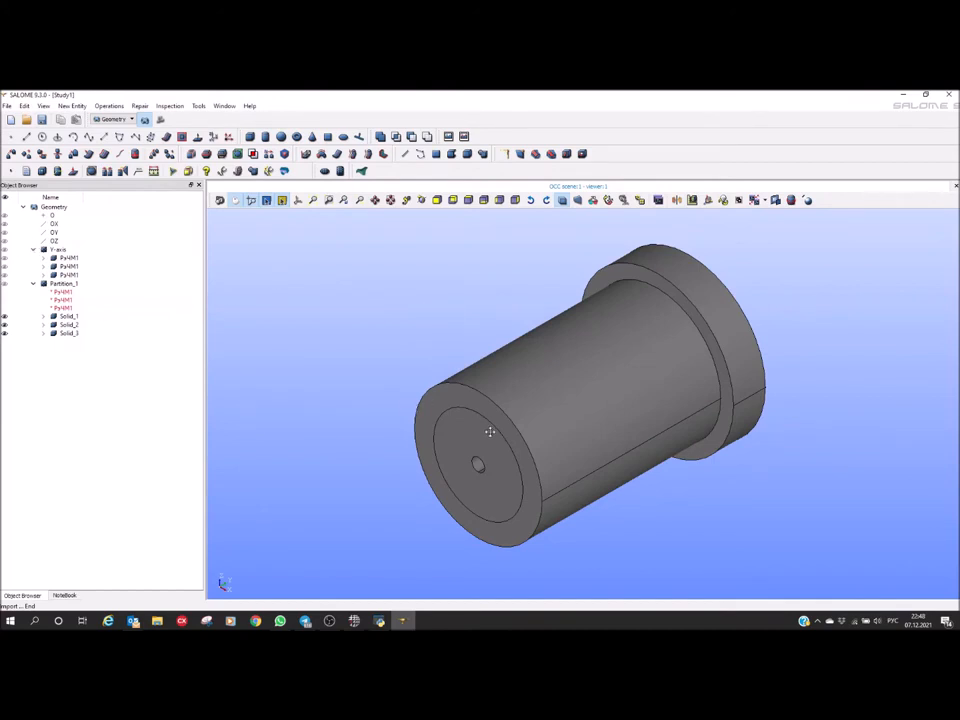
Collapse the Y-axis group in the object tree and rename Solid_3 of Partition_1 as Mold
mouse_move(455, 431)
ctrl+middle_down()
mouse_move(414, 379)
mouse_move(447, 444)
ctrl+middle_up()
ctrl+right_drag(447, 444, 312, 377)
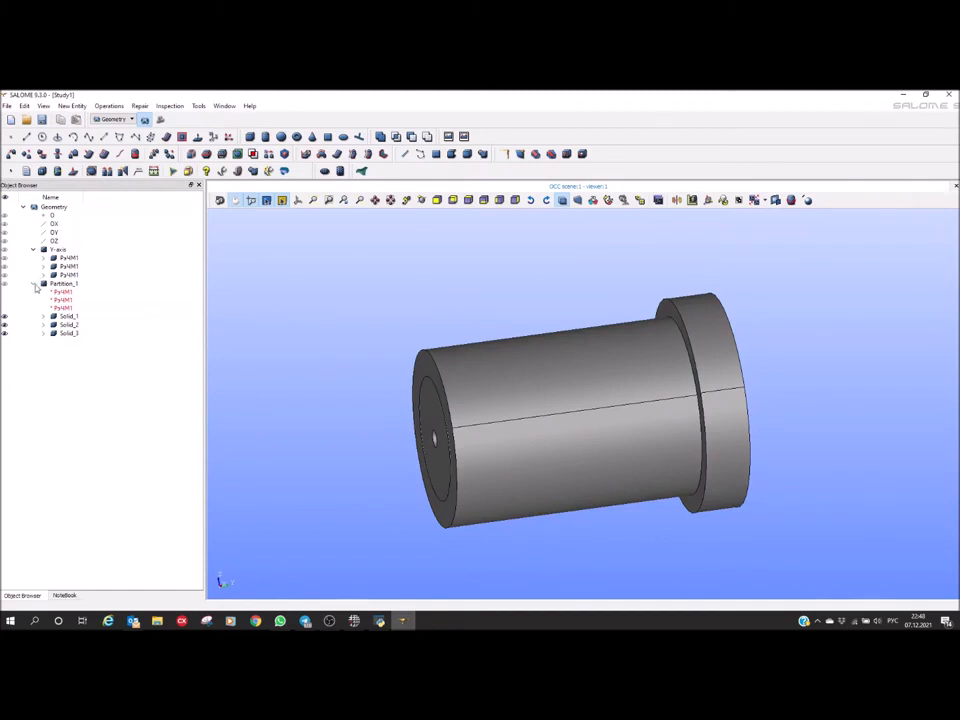
click(33, 249)
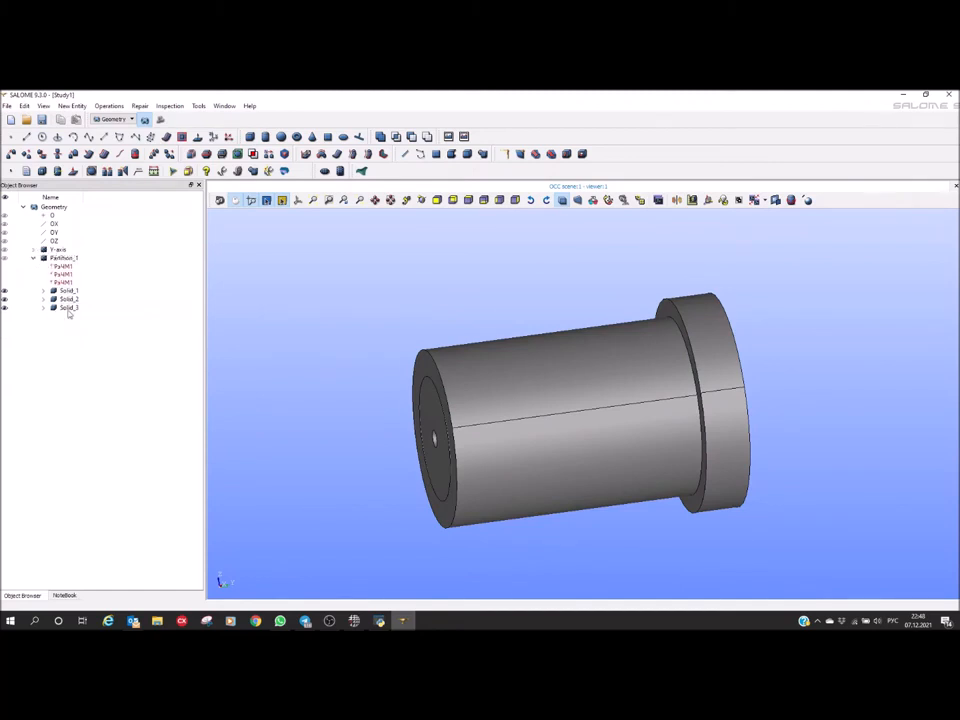
click(68, 309)
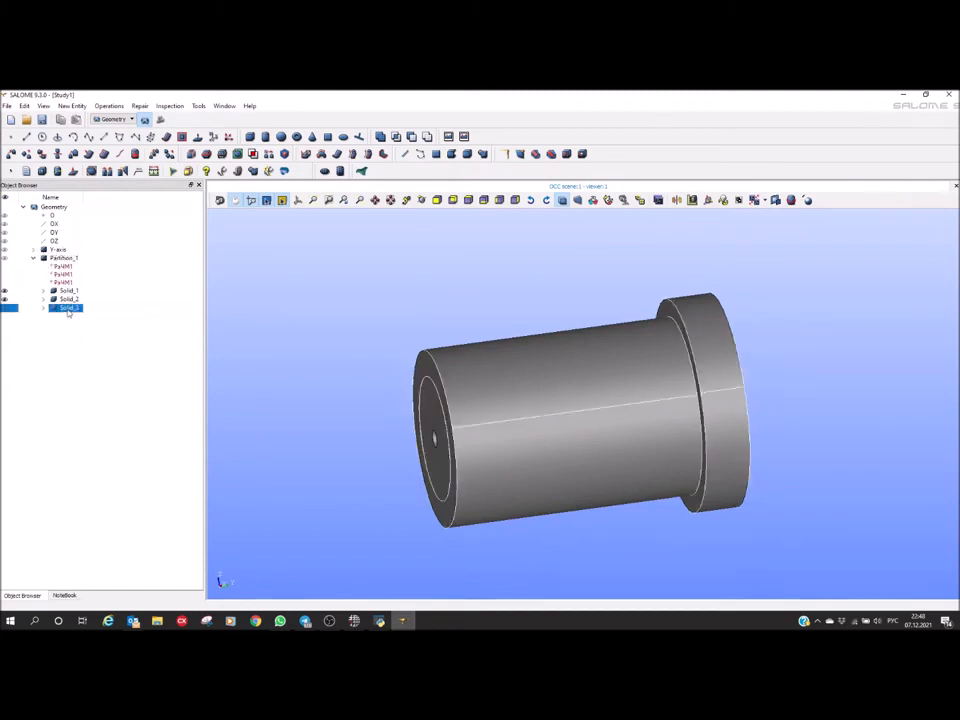
click(68, 309)
text(ы)
key(BackSpace)
key(super+space)
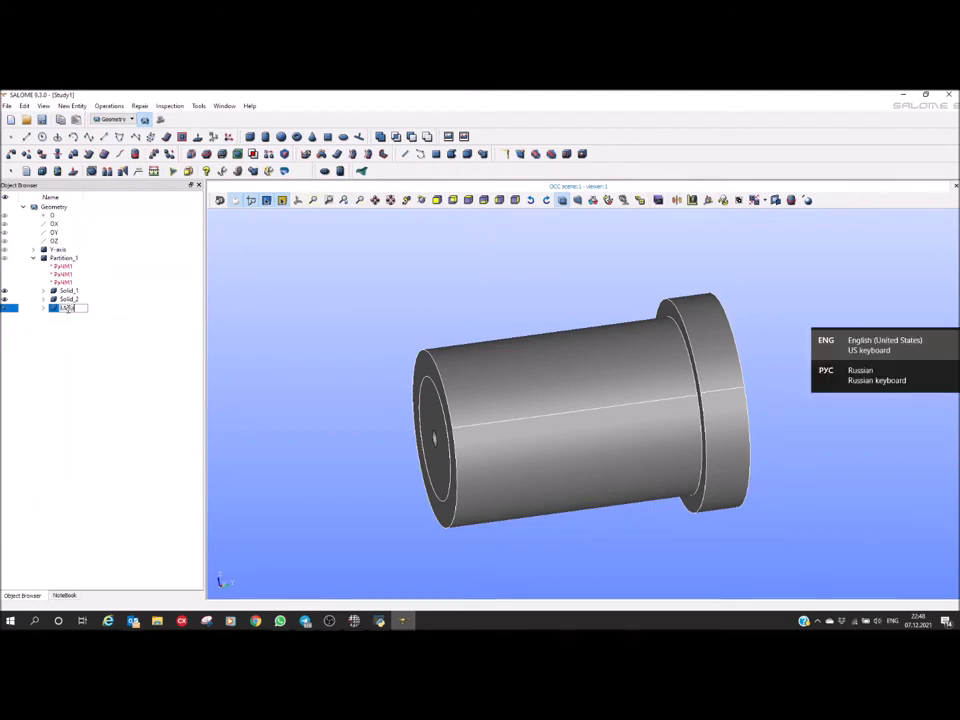
key(Return)
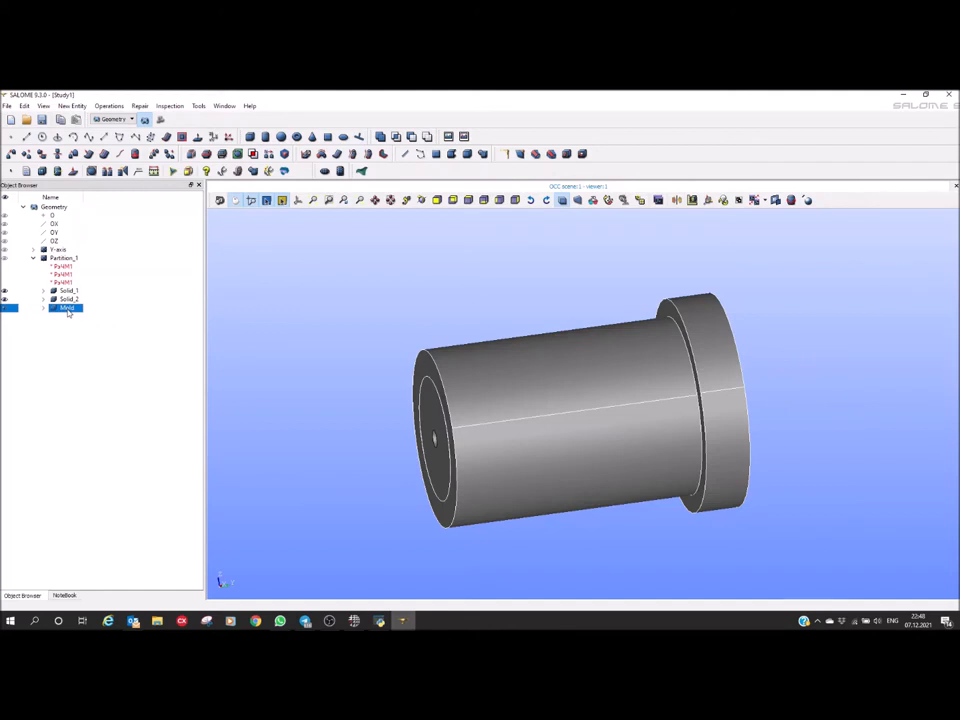
Hide the Mold solid and rename the inner cylinder Solid_2 as Casting
click(5, 309)
click(538, 410)
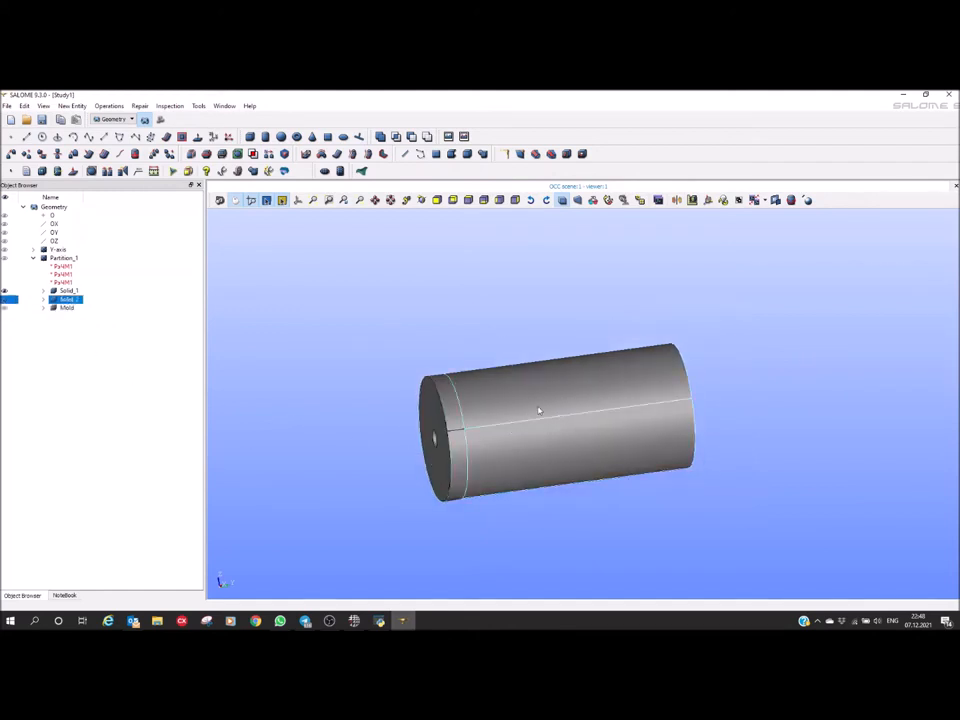
key(F2)
text(Casting)
key(Return)
Rename Solid_1 as Mold2 and show the Mold solid again
click(68, 290)
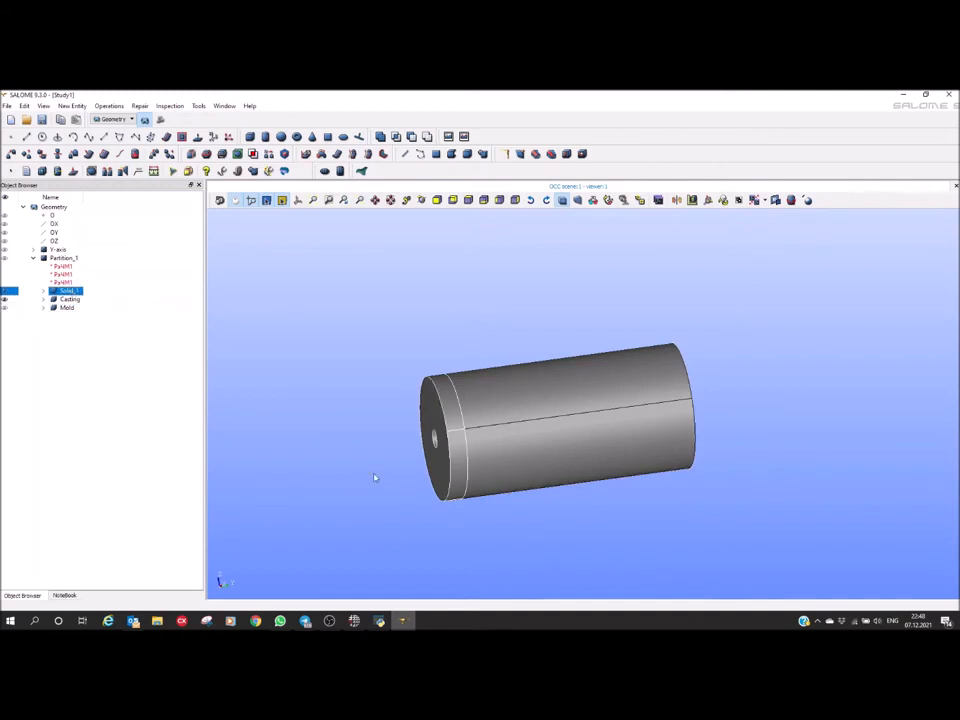
key(F2)
text(Mold2)
key(Return)
click(5, 307)
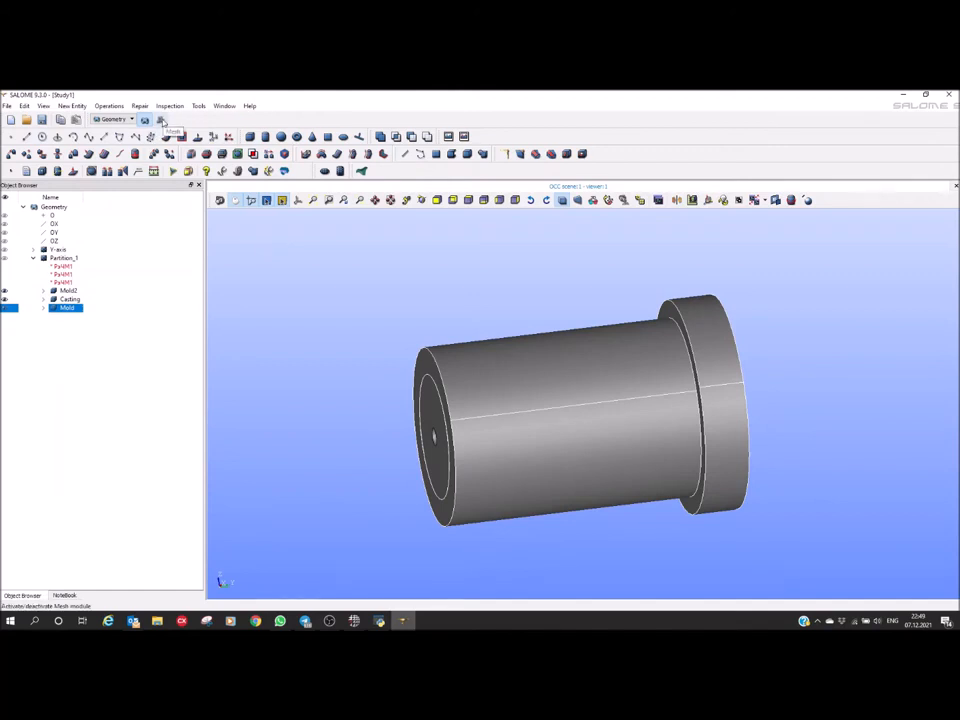
In the Mesh module, start a new mesh on Partition_1 with NETGEN 1D-2D as the 2D algorithm
click(161, 120)
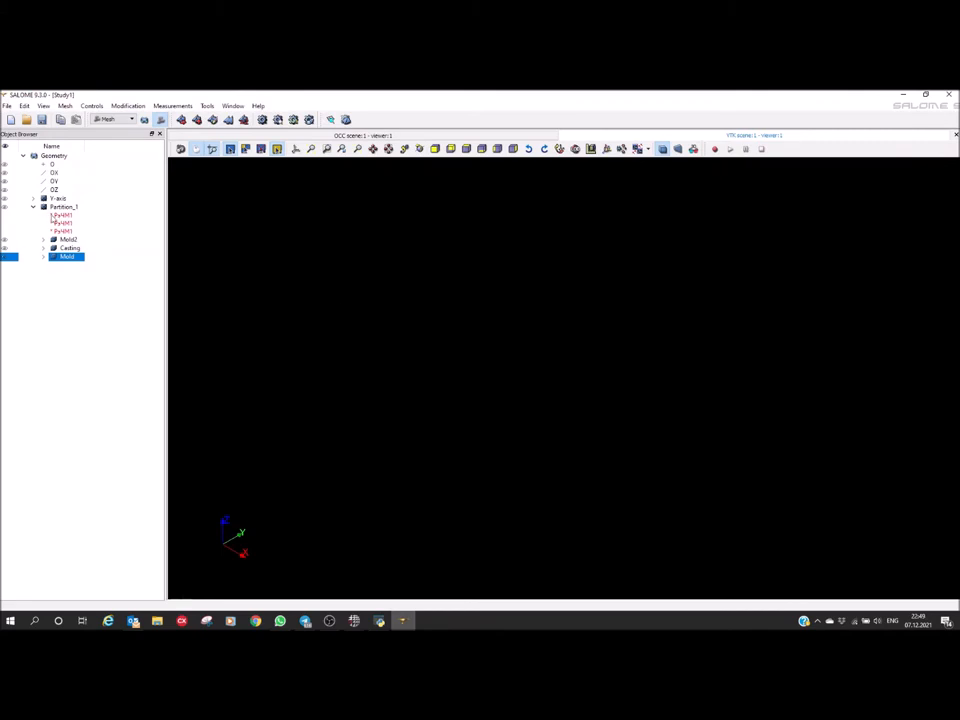
click(60, 207)
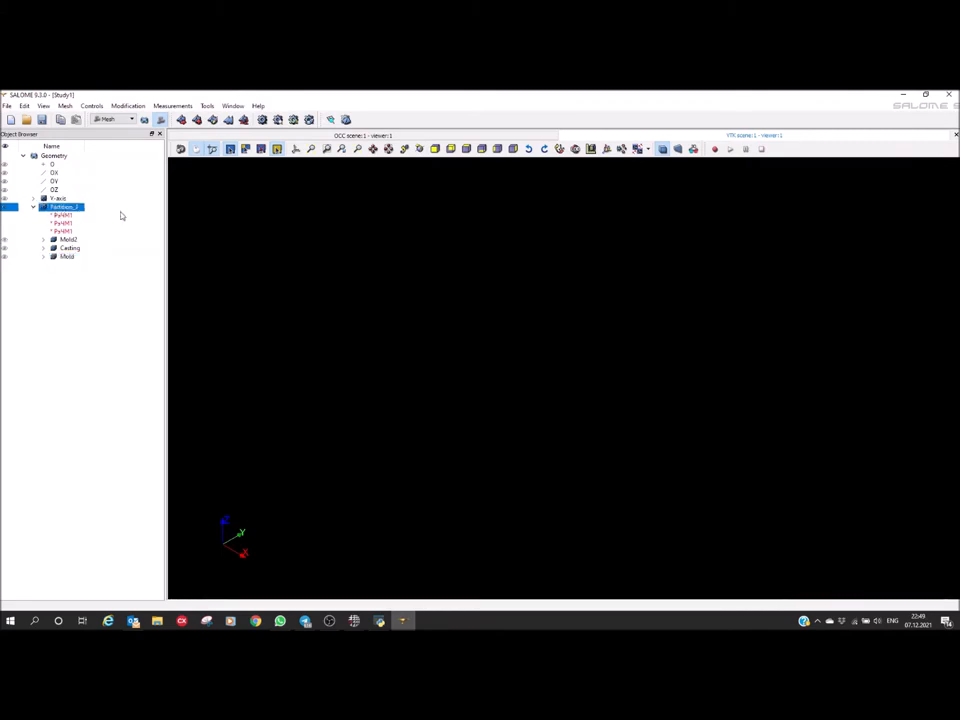
click(181, 120)
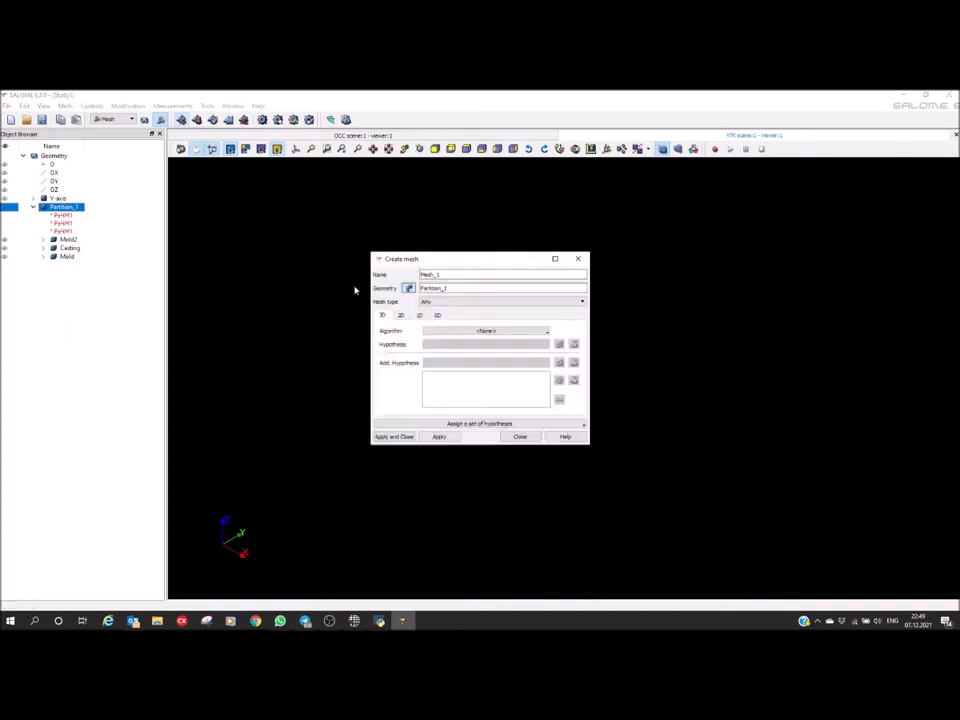
click(402, 315)
click(461, 334)
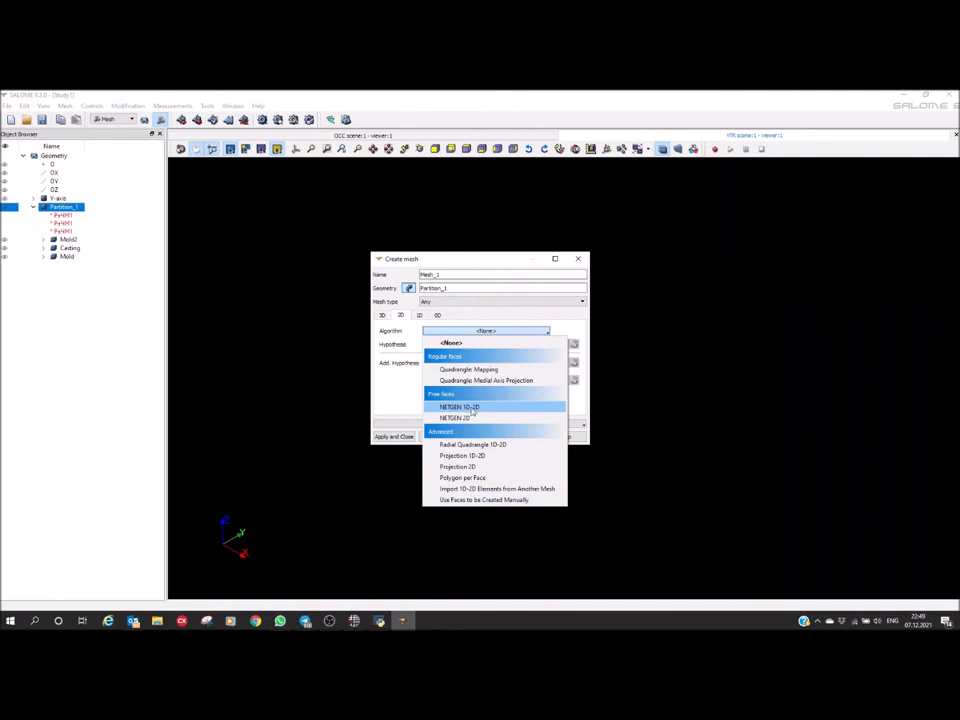
click(472, 408)
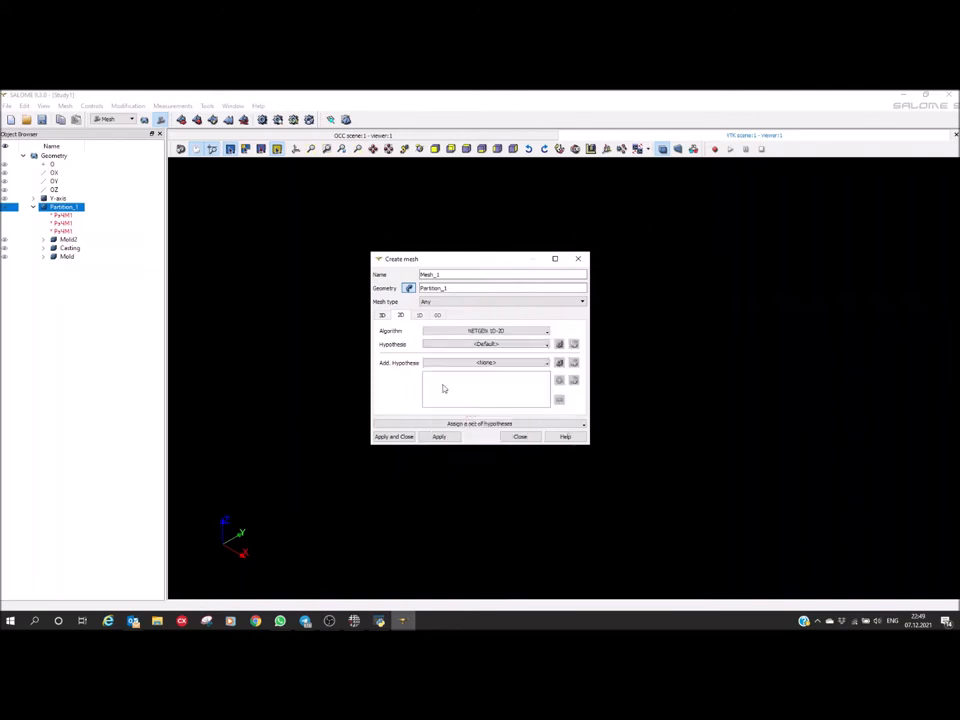
Add a NETGEN 2D Parameters hypothesis with max size 10, min size 1 and Coarse fineness, and create the mesh
click(559, 345)
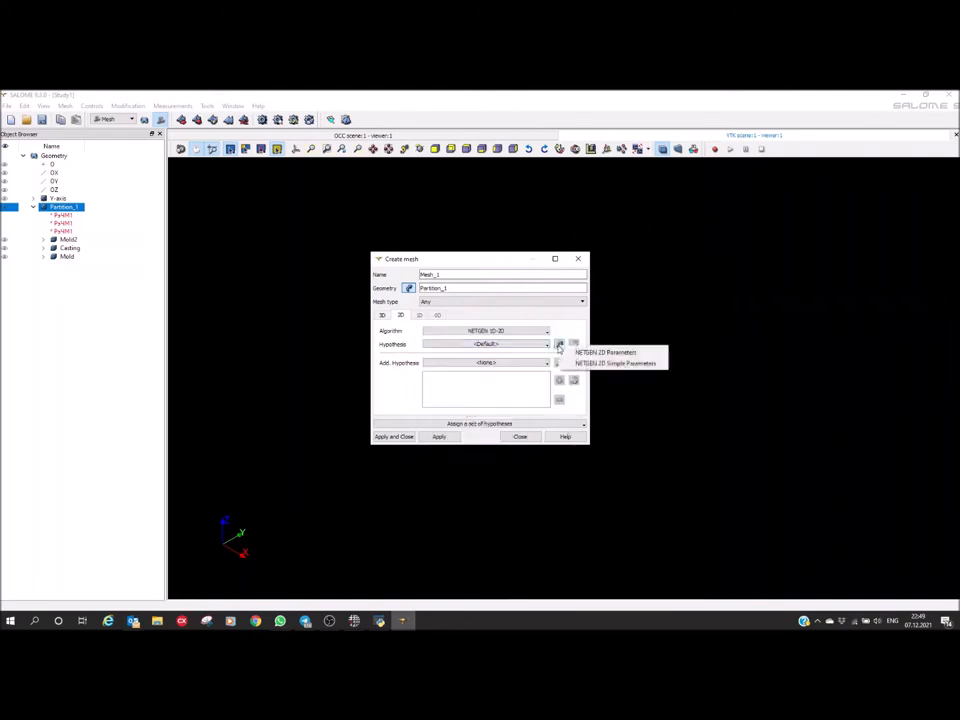
click(614, 353)
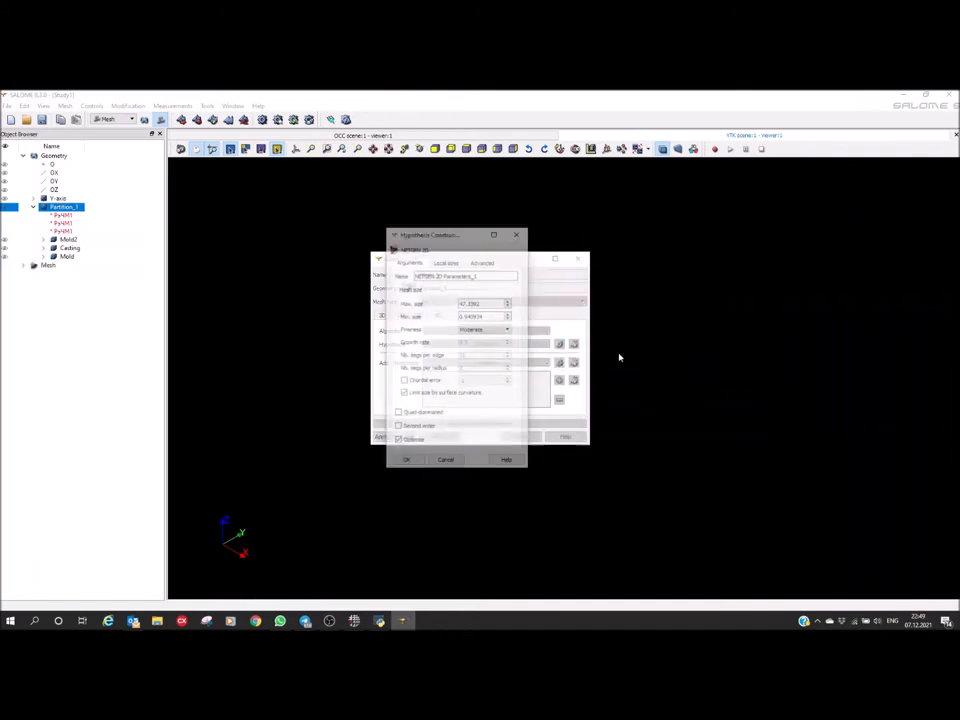
drag(416, 236, 637, 255)
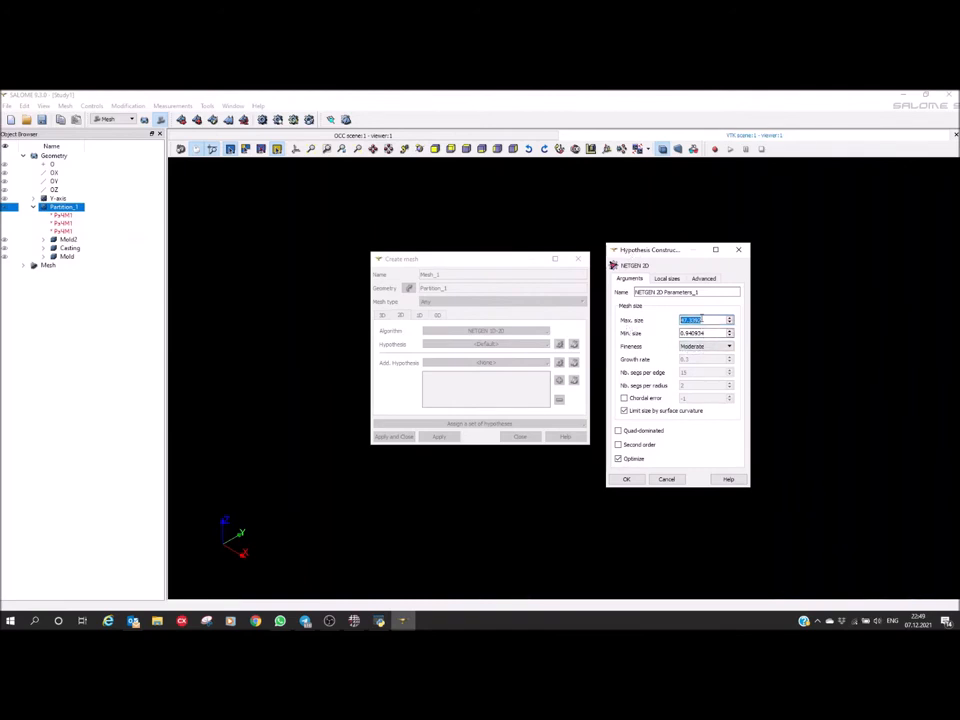
text(8)
key(Tab)
text(6)
key(Tab)
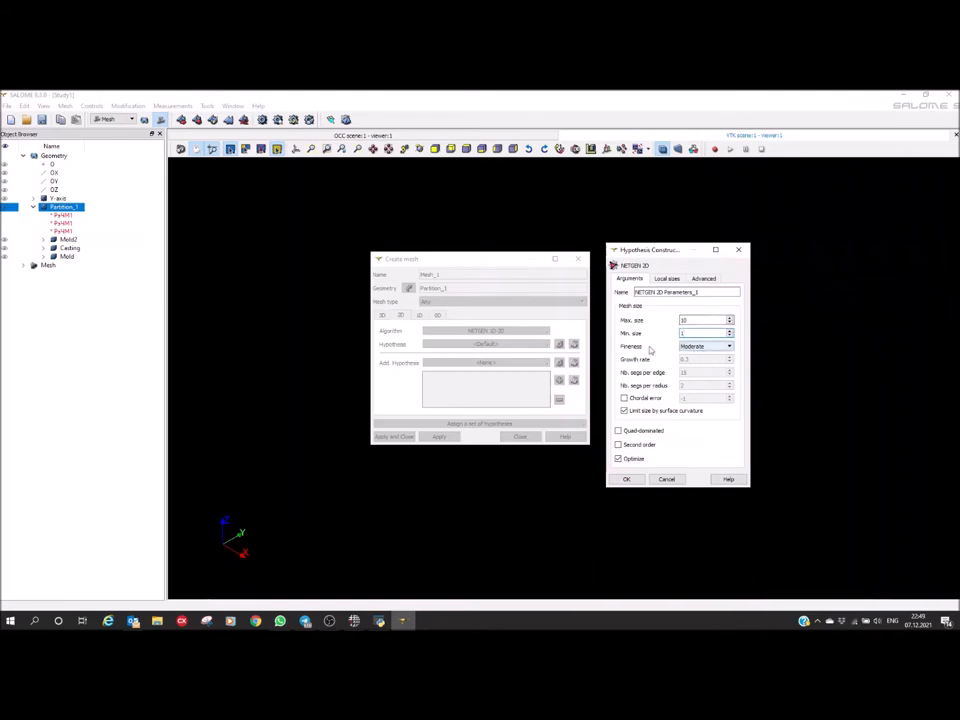
click(706, 346)
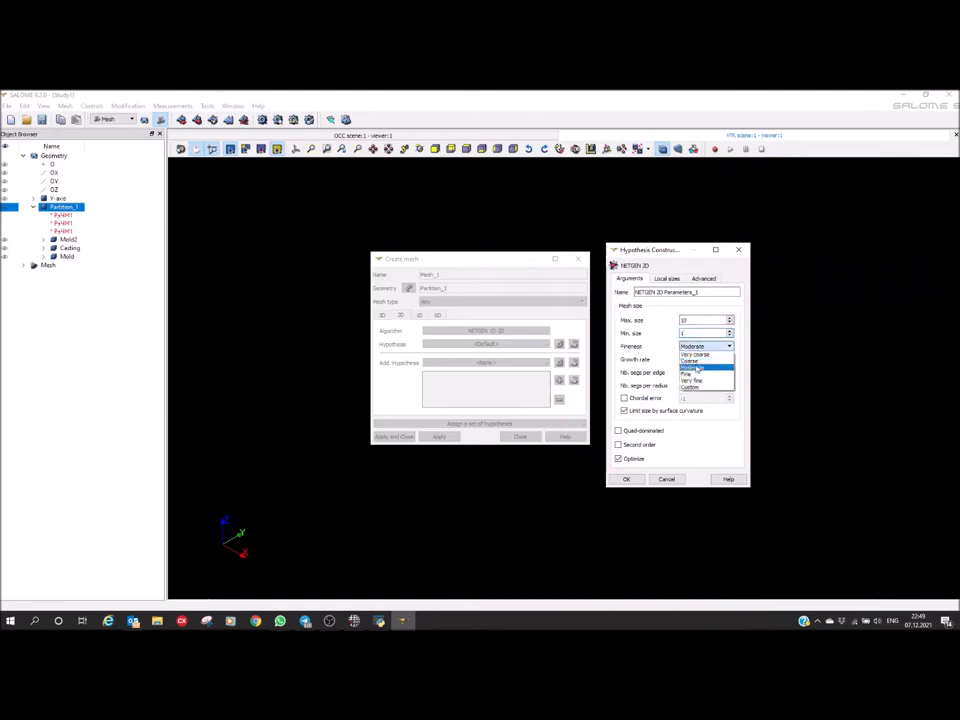
click(687, 373)
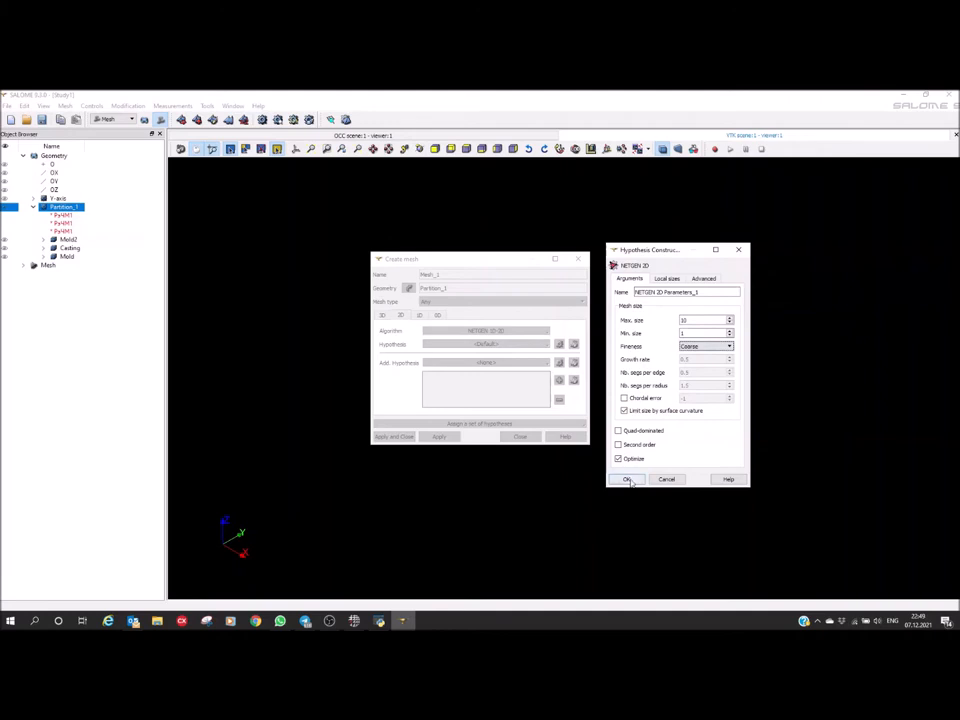
click(627, 479)
click(381, 437)
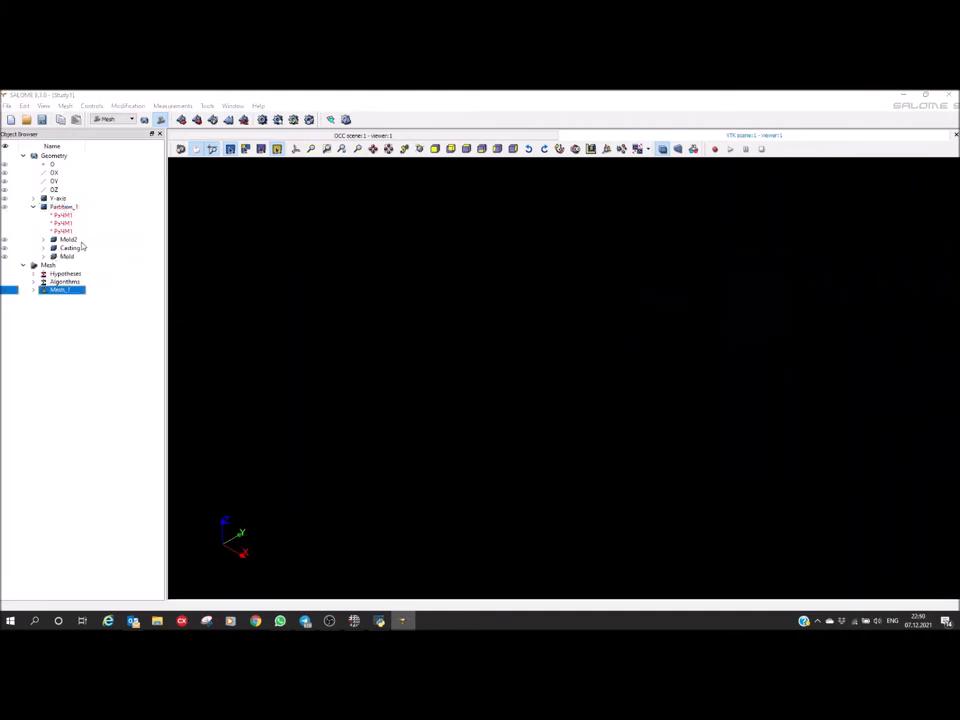
Start a sub-mesh of Mesh_1 on the Casting solid with NETGEN 1D-2D as the 2D algorithm
right_click(56, 290)
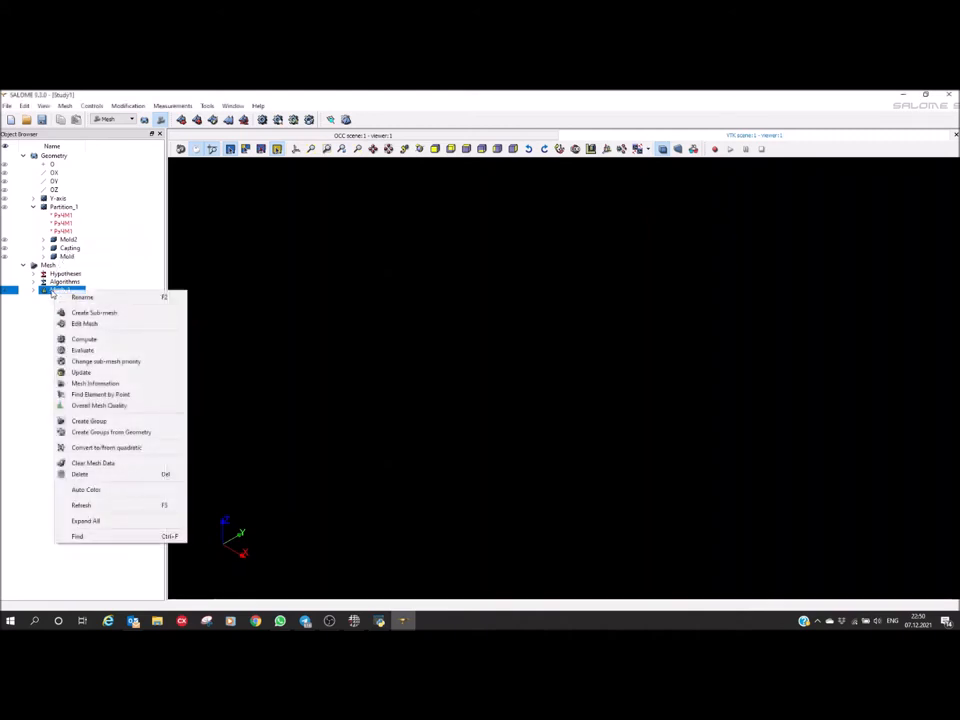
click(107, 313)
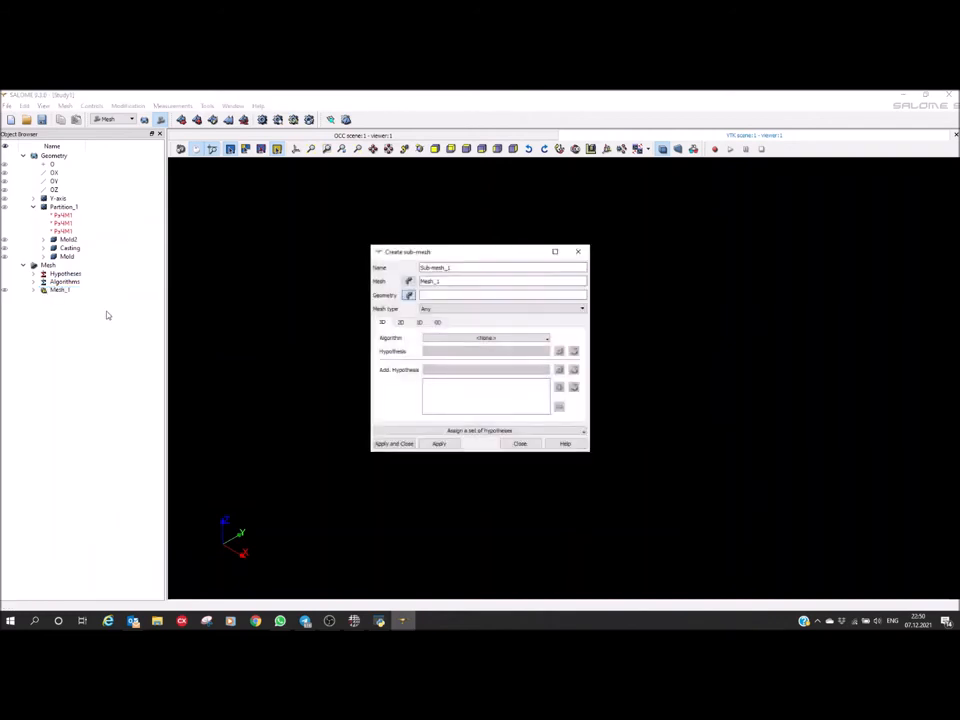
click(69, 248)
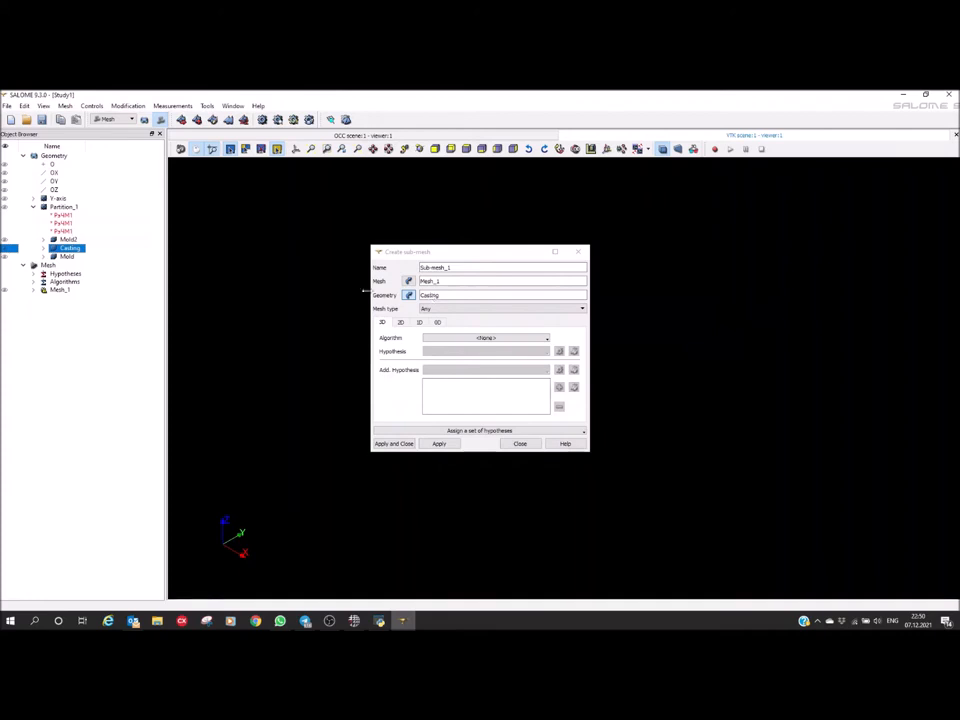
click(401, 323)
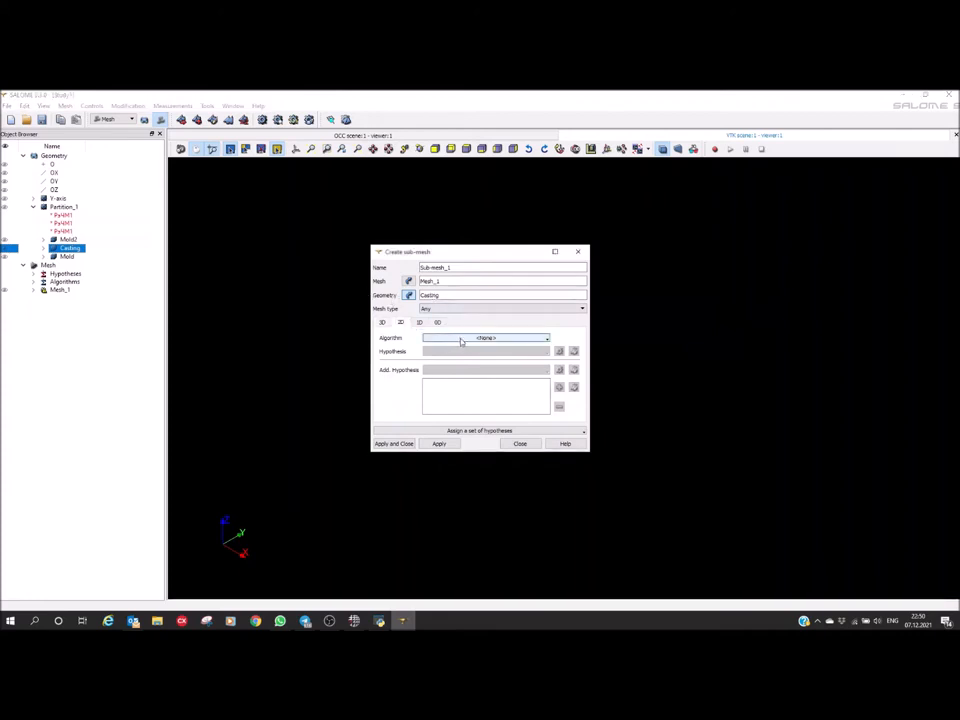
click(467, 339)
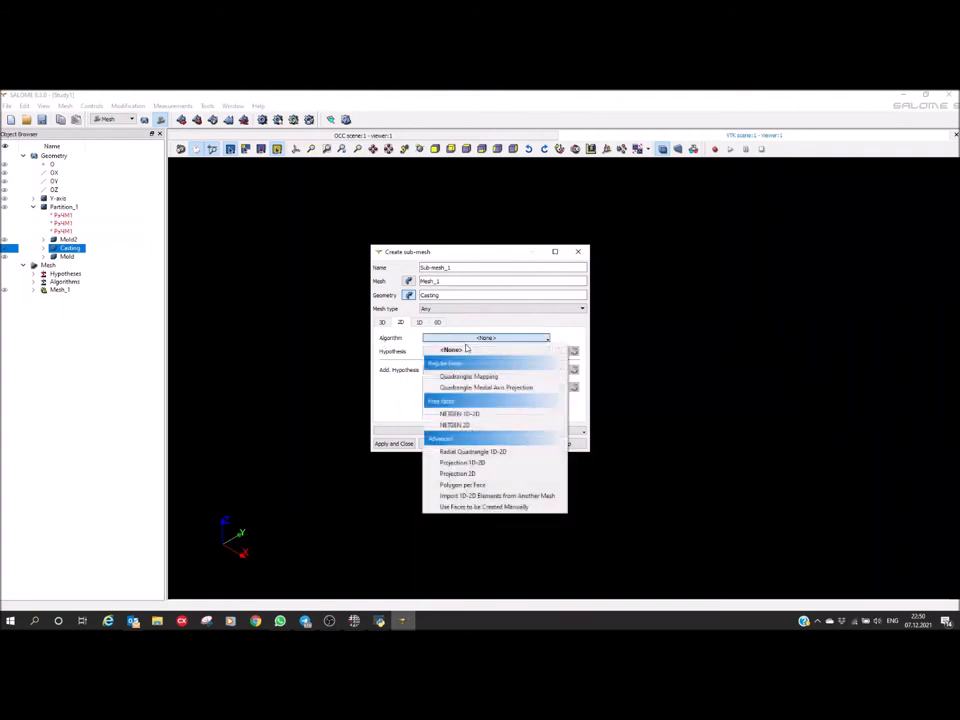
click(465, 415)
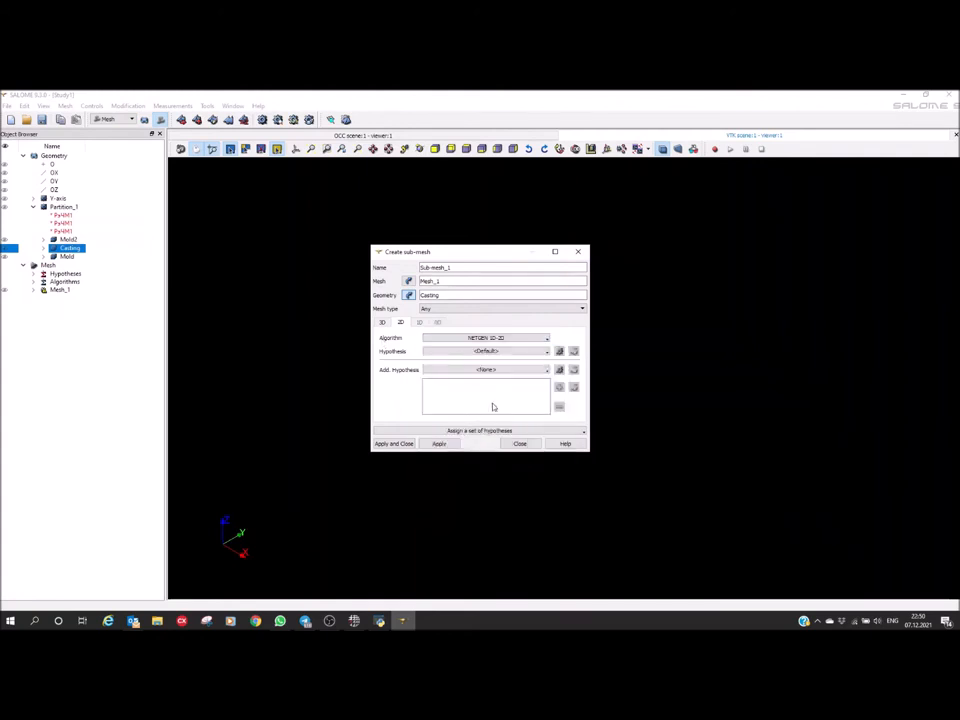
Add a NETGEN 2D Parameters hypothesis with max size 5, min size 1 and Coarse fineness, and create the sub-mesh
click(559, 351)
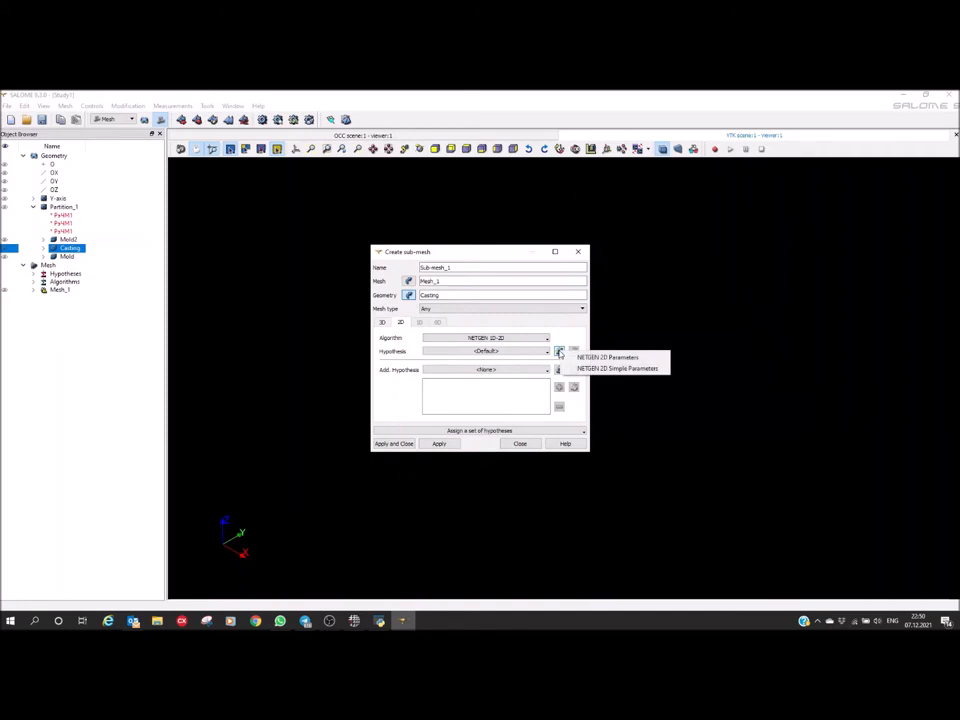
click(614, 358)
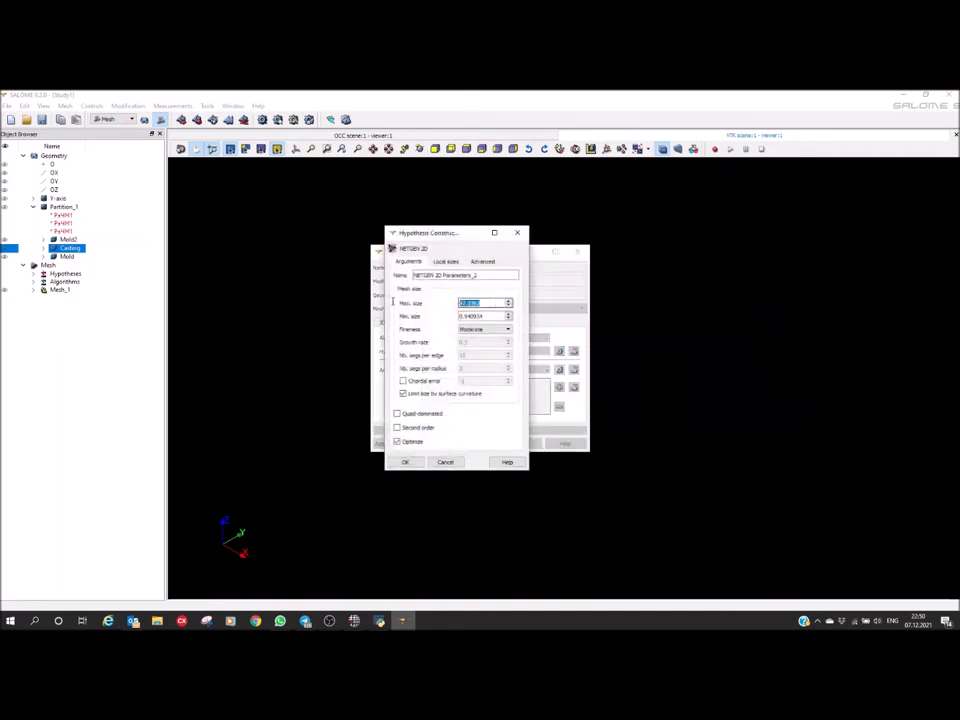
text(5)
double_click(478, 316)
drag(492, 316, 352, 318)
text(1)
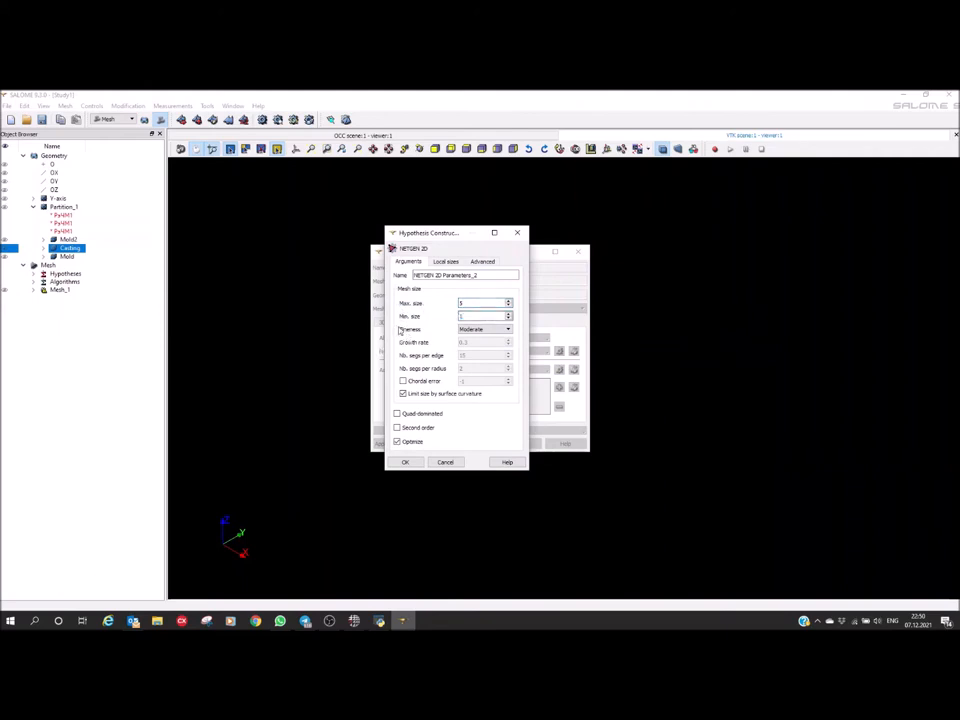
click(478, 330)
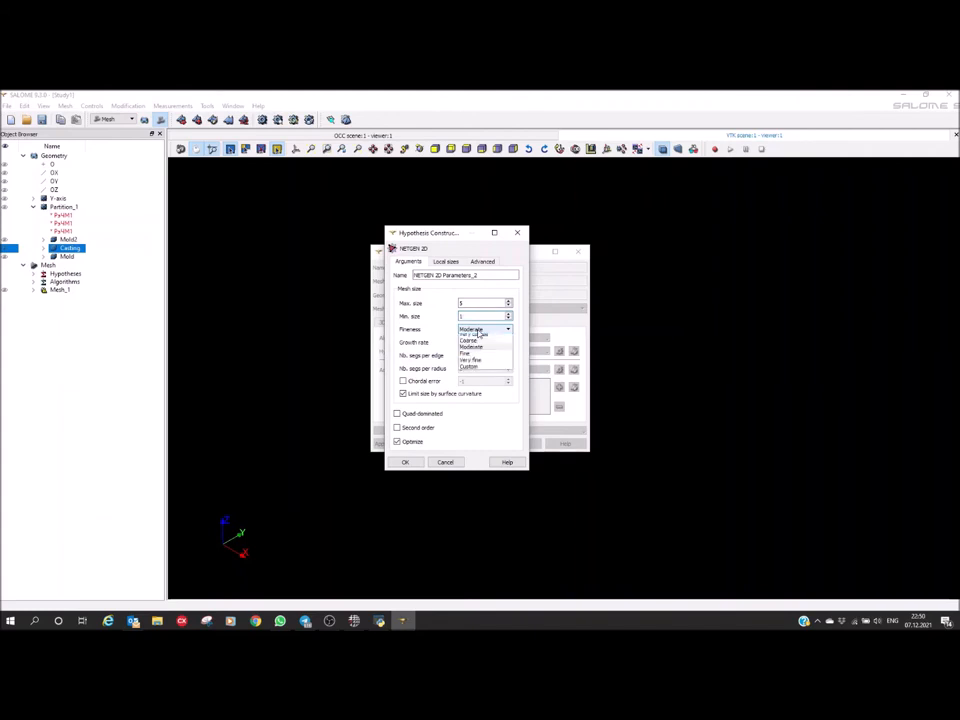
click(468, 344)
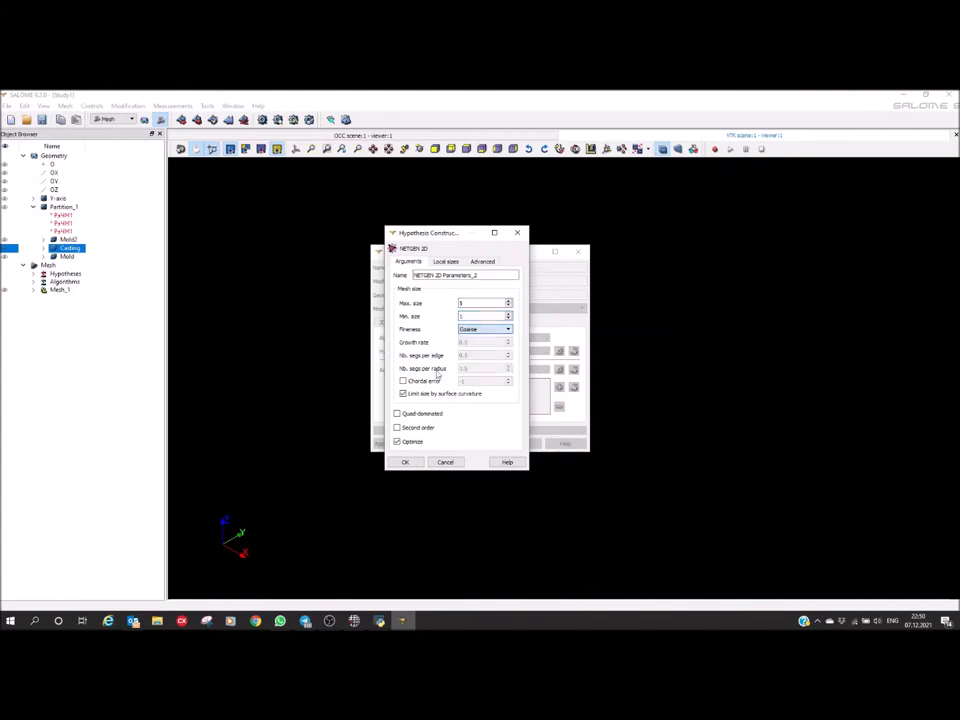
click(401, 461)
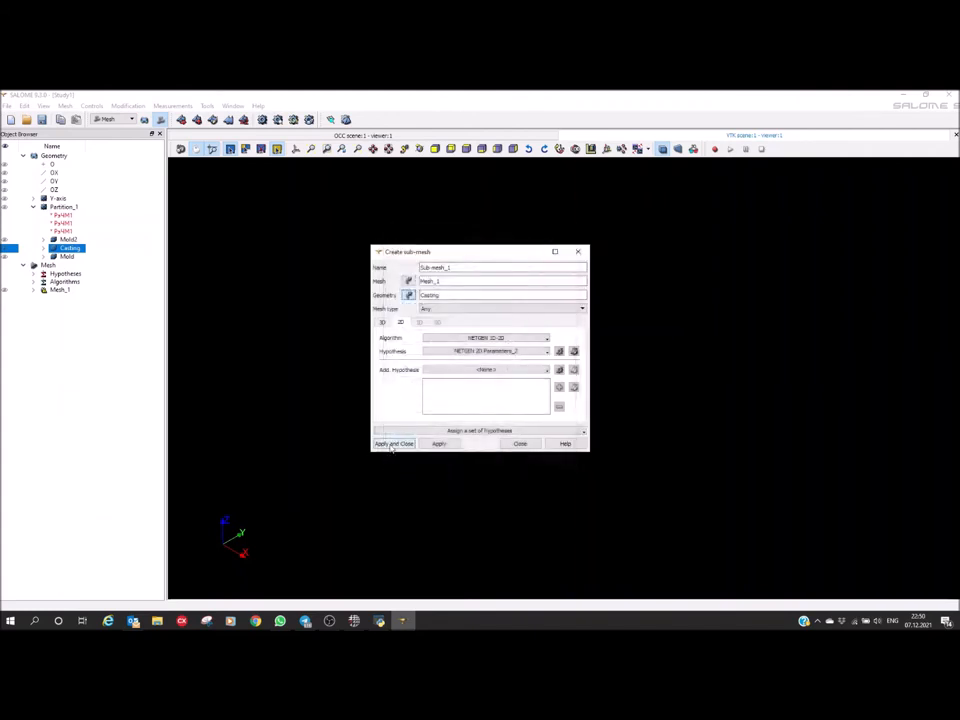
click(396, 445)
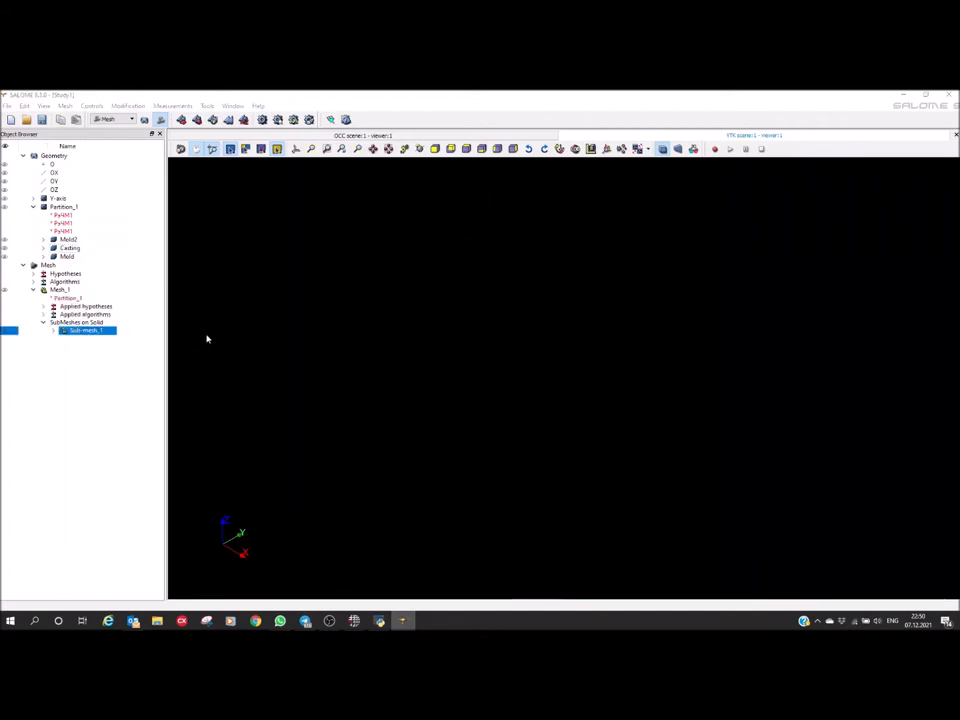
Compute Sub-mesh_1 and inspect the triangle mesh on the casting cylinder
right_click(75, 335)
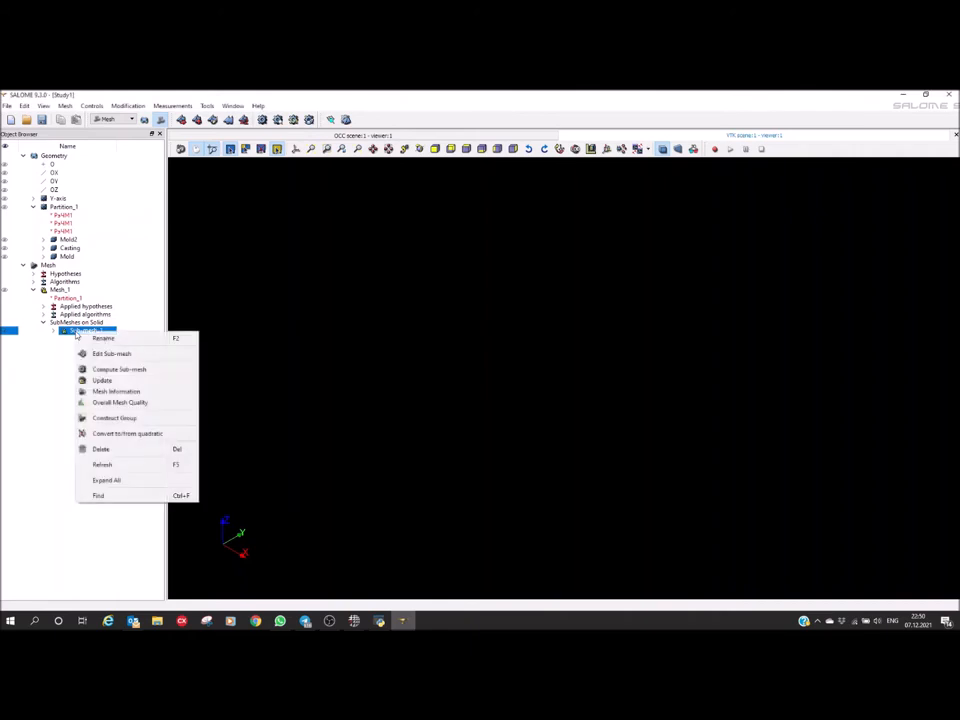
click(121, 370)
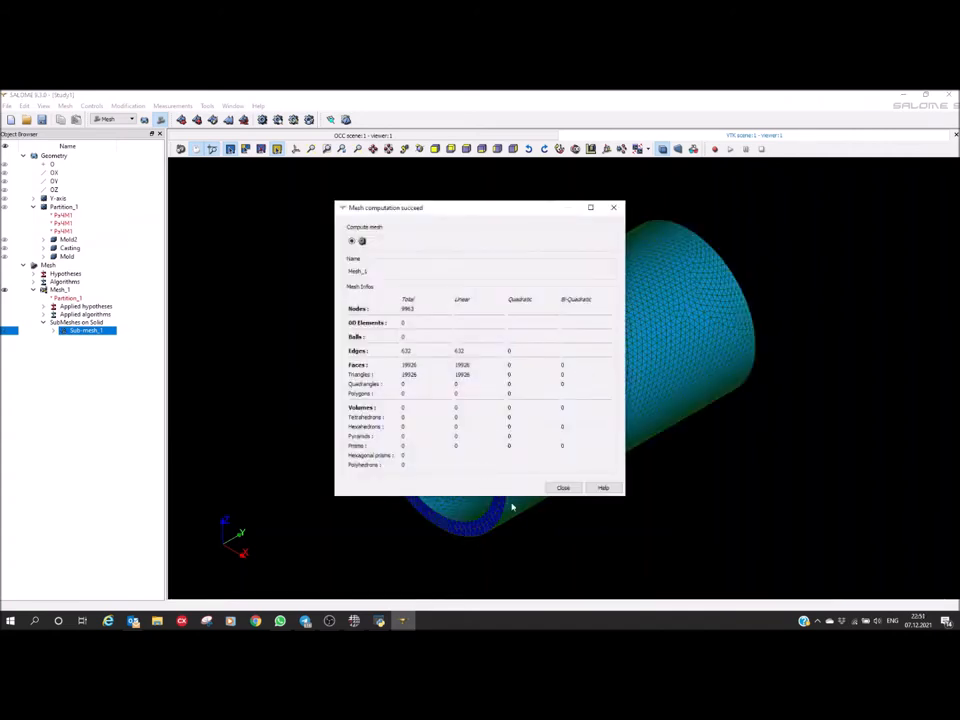
click(560, 490)
ctrl+right_drag(486, 462, 420, 380)
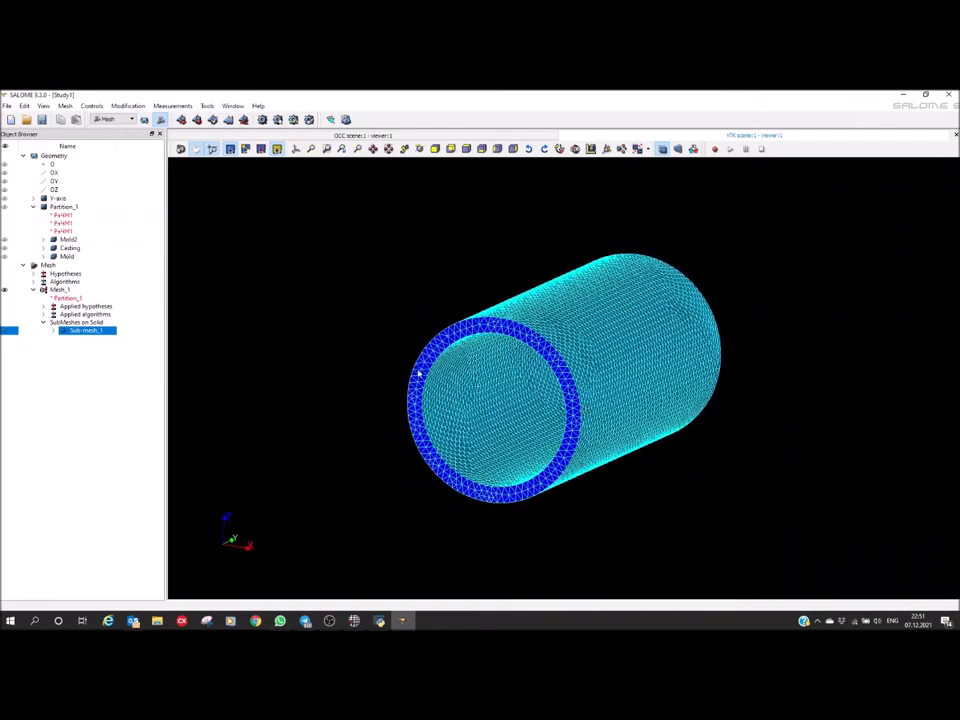
scroll(561, 441, up, 5)
ctrl+right_drag(521, 295, 486, 321)
scroll(510, 350, up, 2)
scroll(508, 353, down, 4)
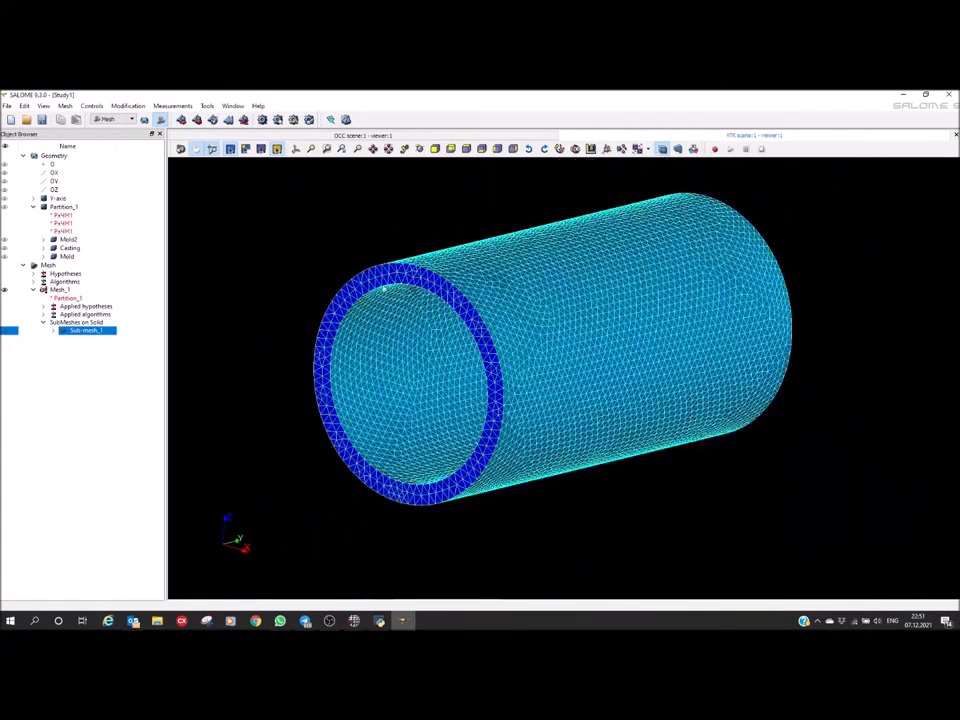
Edit the 2D hypothesis of Sub-mesh_1 to a max size of 2 and apply the change
right_click(75, 333)
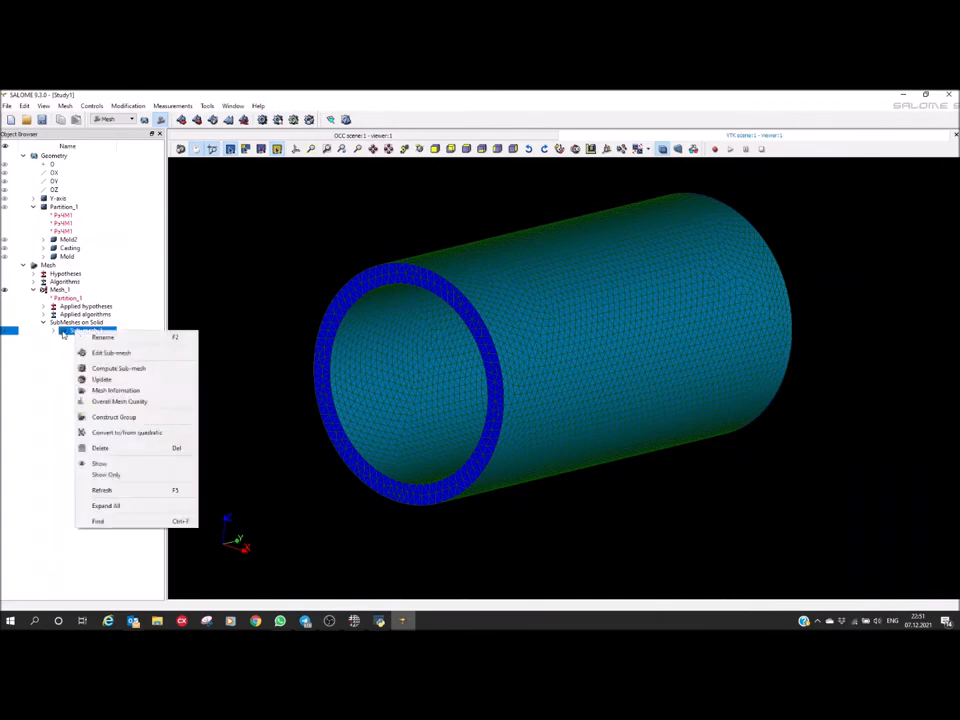
click(108, 353)
click(401, 329)
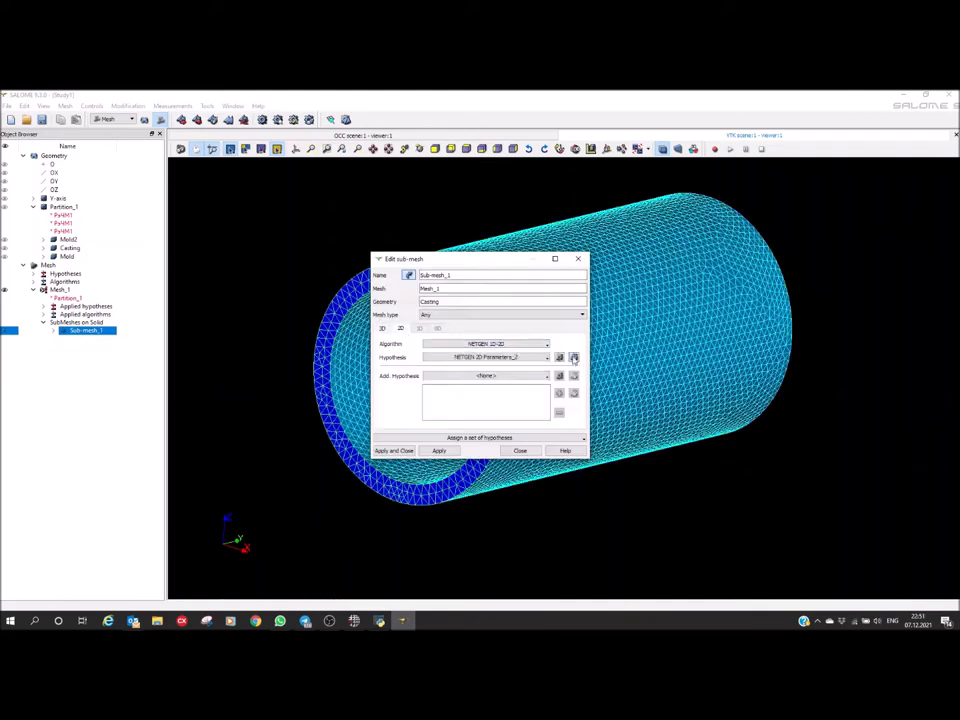
click(574, 358)
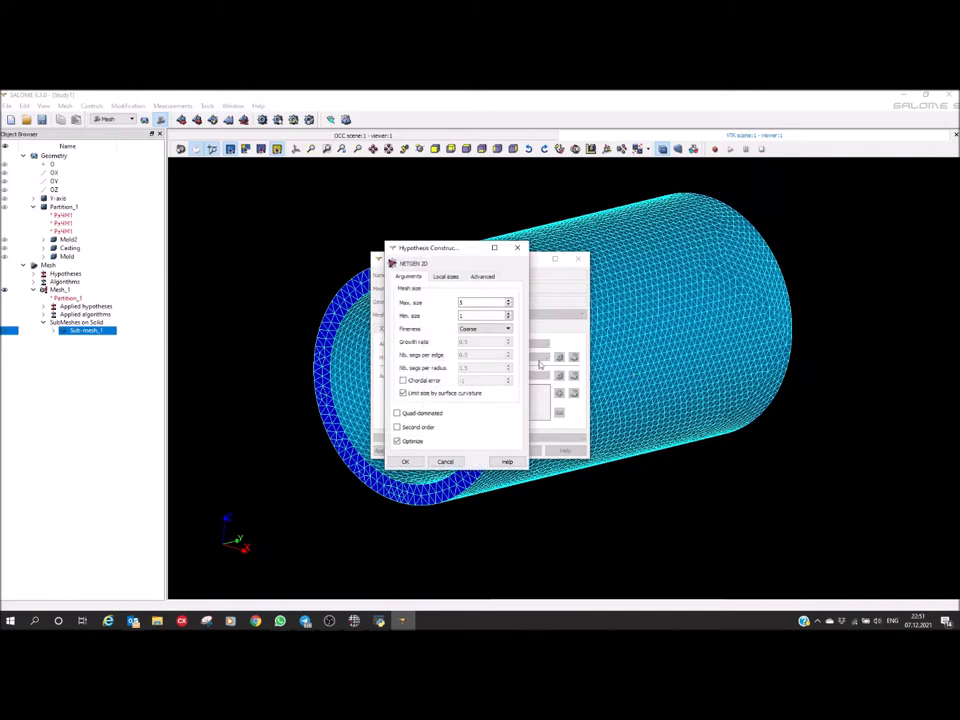
click(550, 308)
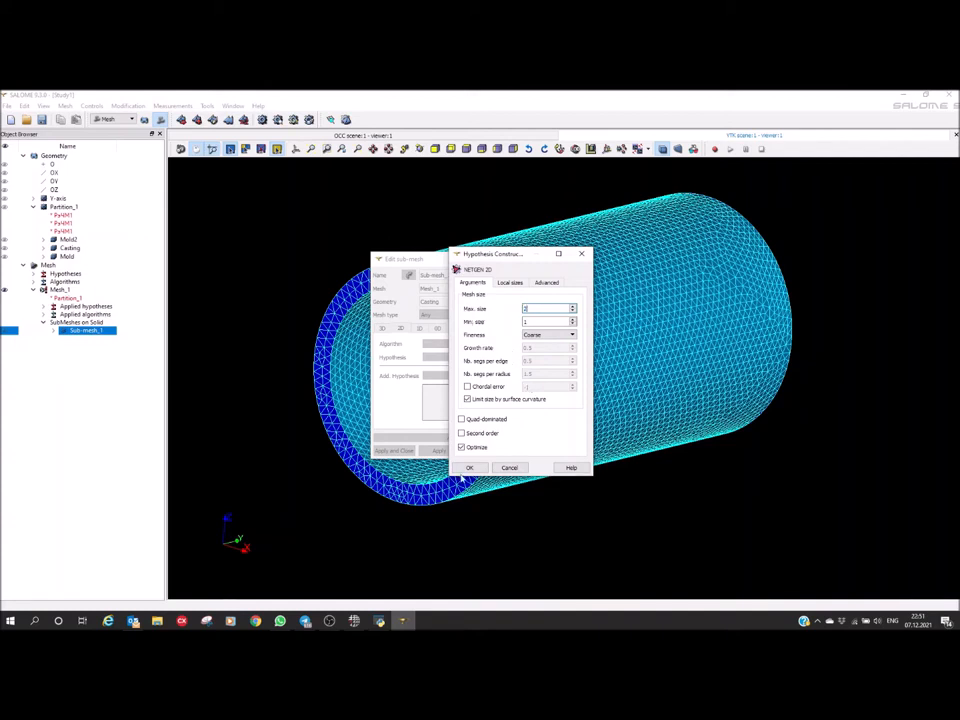
click(469, 467)
click(389, 453)
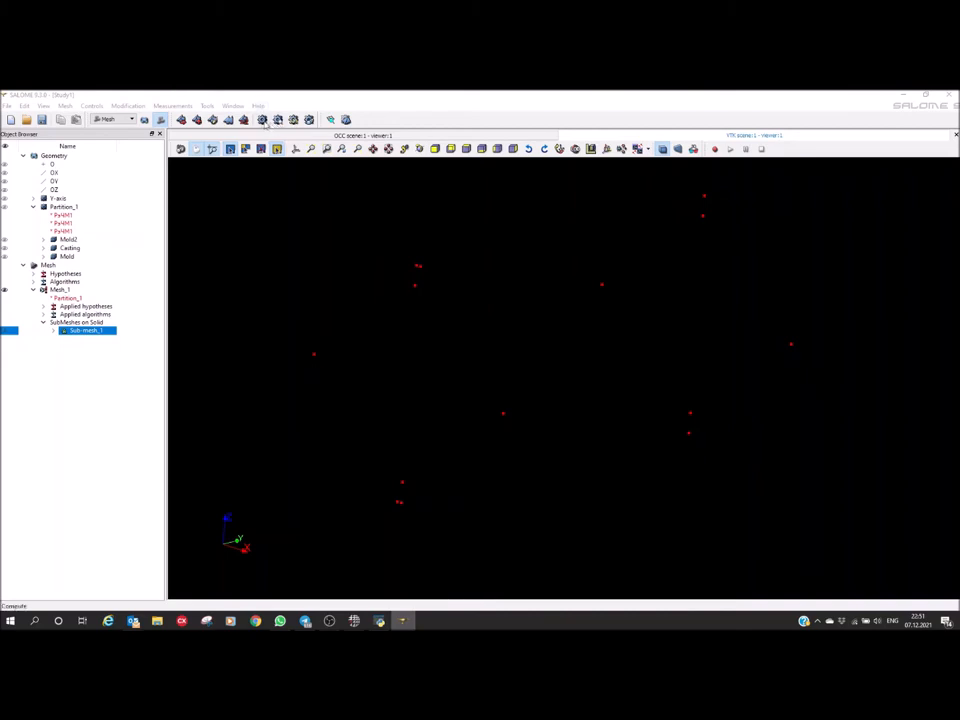
Recompute Sub-mesh_1 with the refined element size and check the casting's end face
right_click(96, 331)
click(122, 371)
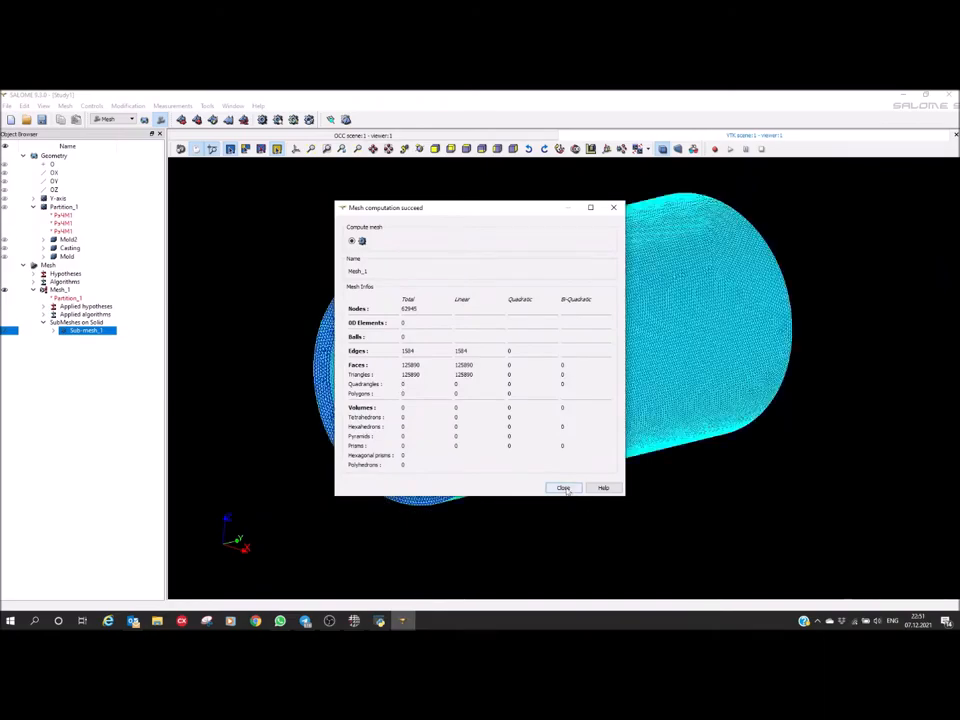
click(564, 488)
scroll(386, 306, up, 5)
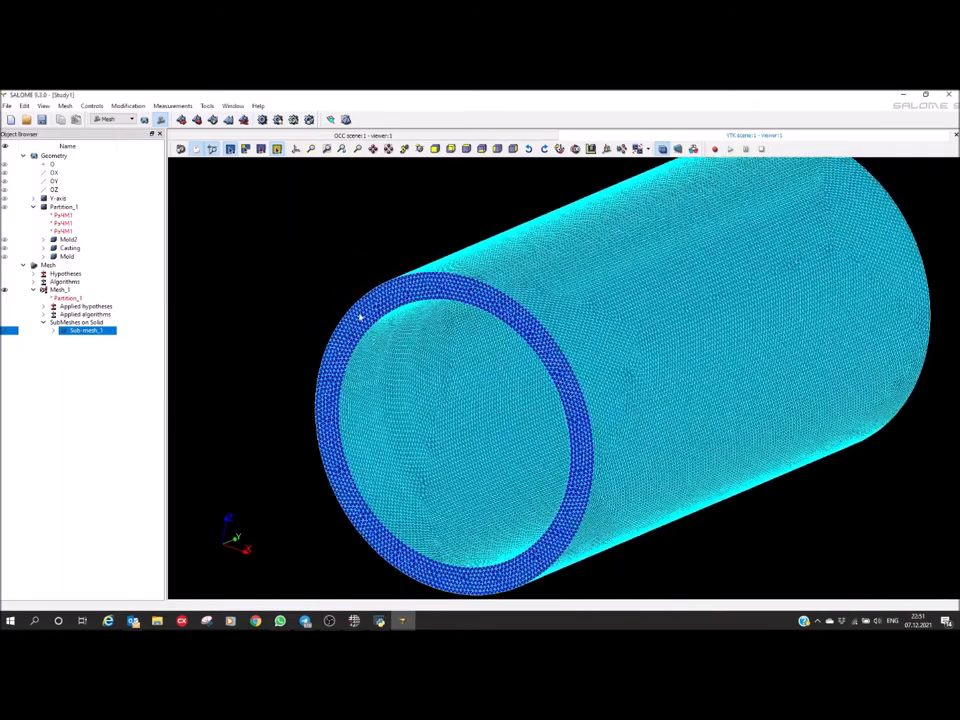
scroll(540, 315, down, 5)
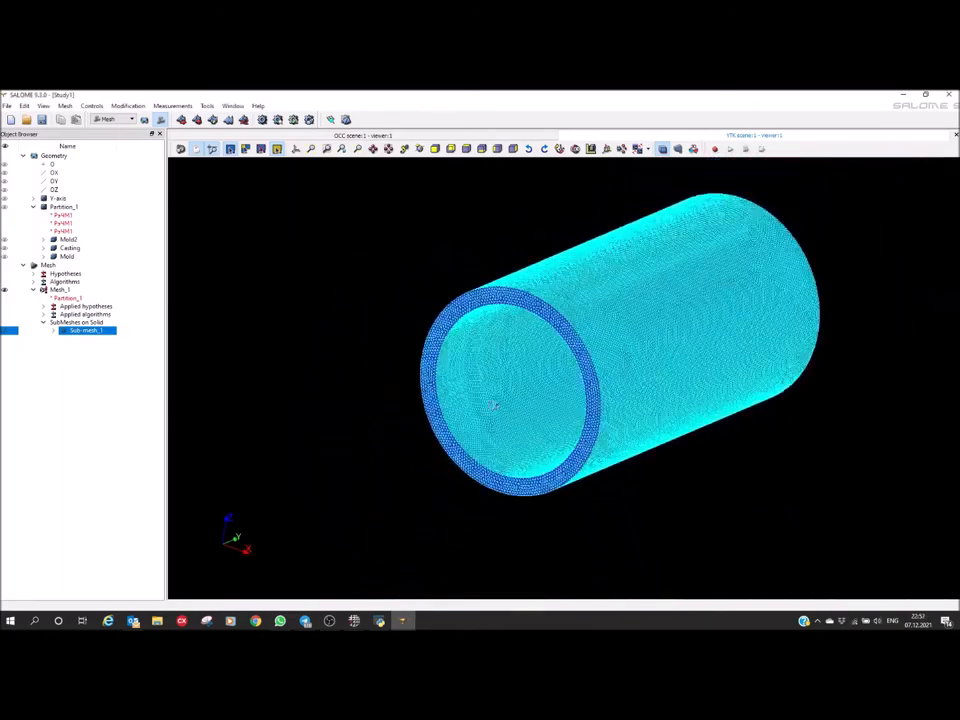
Compute the complete Mesh_1 and dismiss the computation report
click(60, 290)
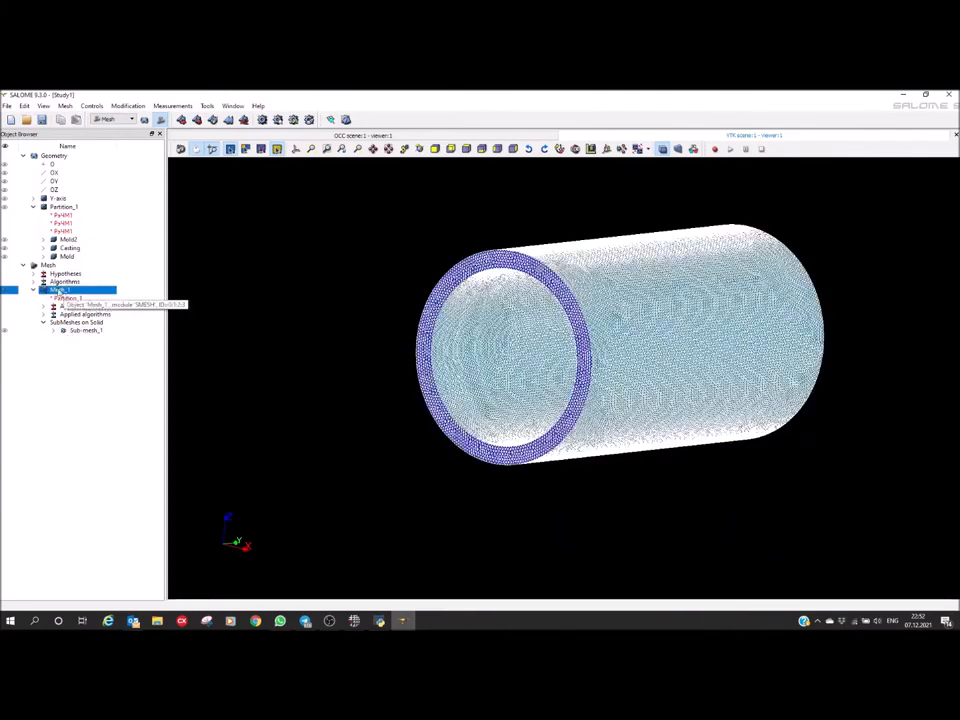
click(263, 119)
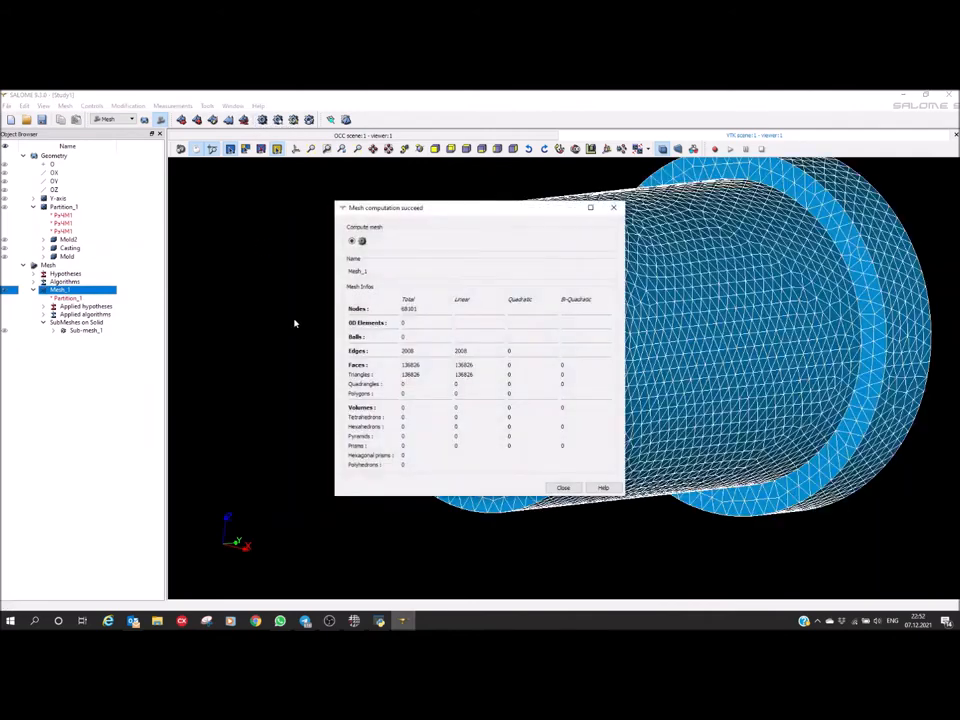
click(554, 490)
Examine the computed mesh of the whole assembly, including the small hole in the mold's end face and the flange
ctrl+right_drag(800, 362, 465, 372)
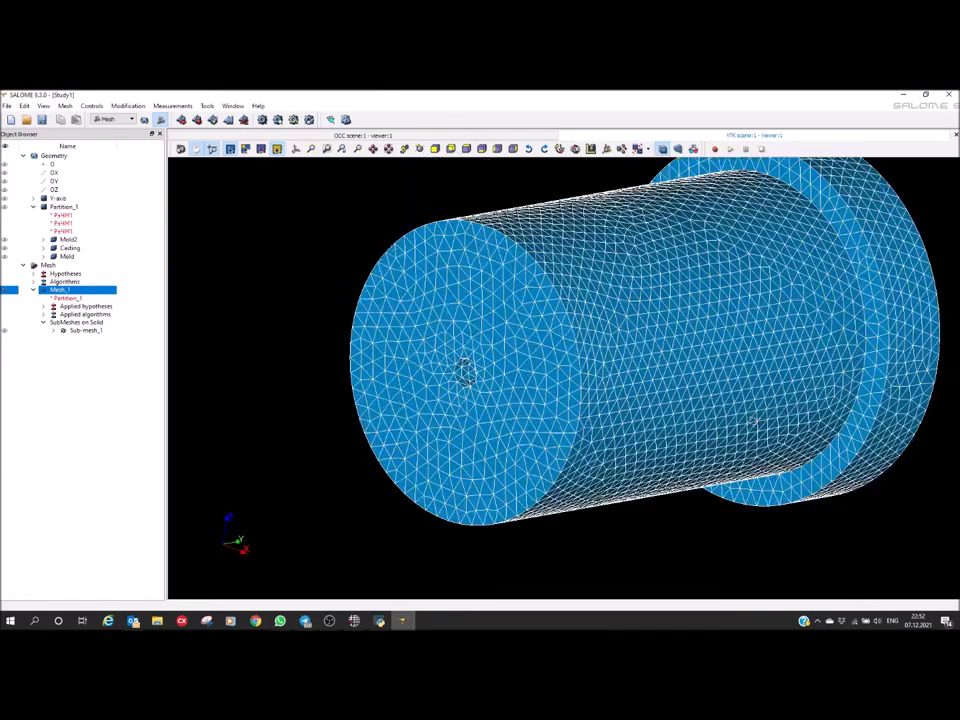
ctrl+right_drag(638, 416, 536, 407)
scroll(503, 380, up, 8)
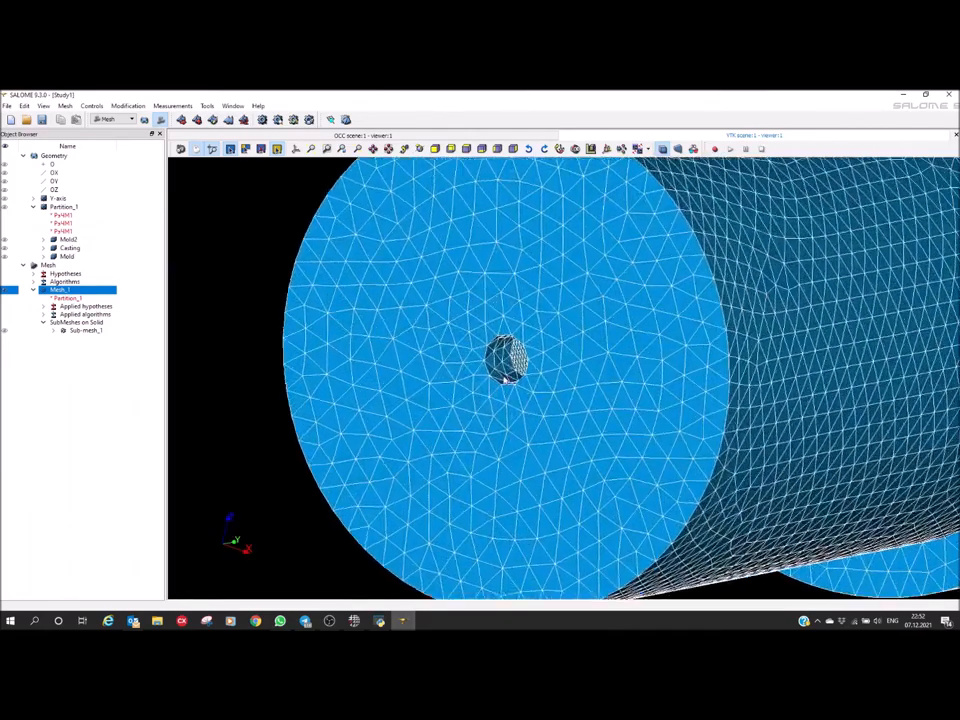
scroll(503, 377, up, 5)
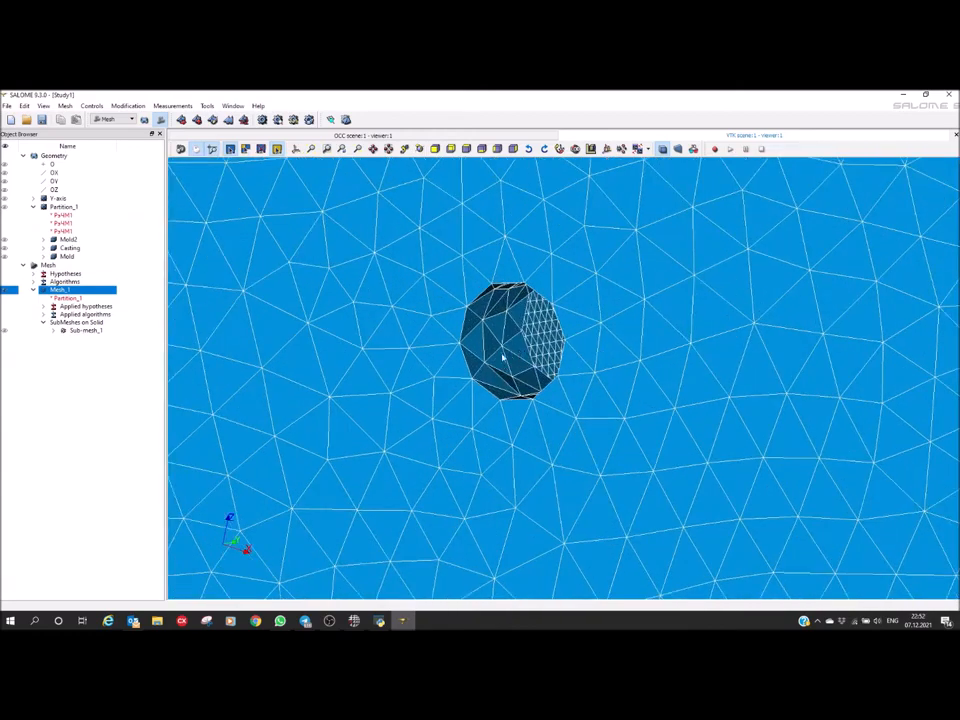
scroll(476, 378, down, 8)
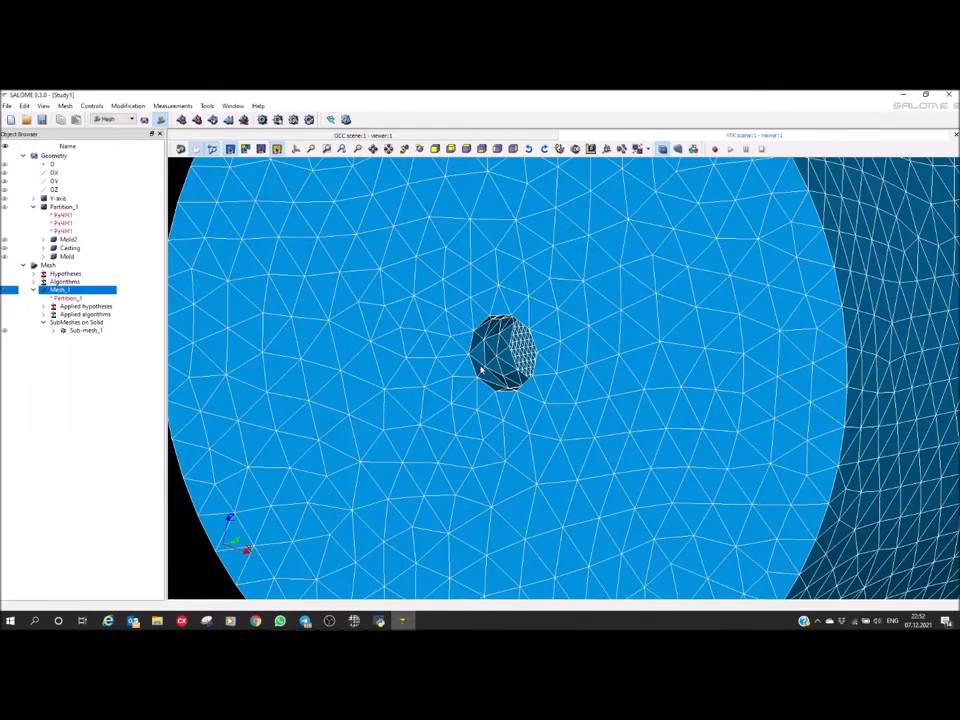
scroll(482, 369, down, 5)
click(542, 373)
ctrl+right_drag(542, 373, 379, 465)
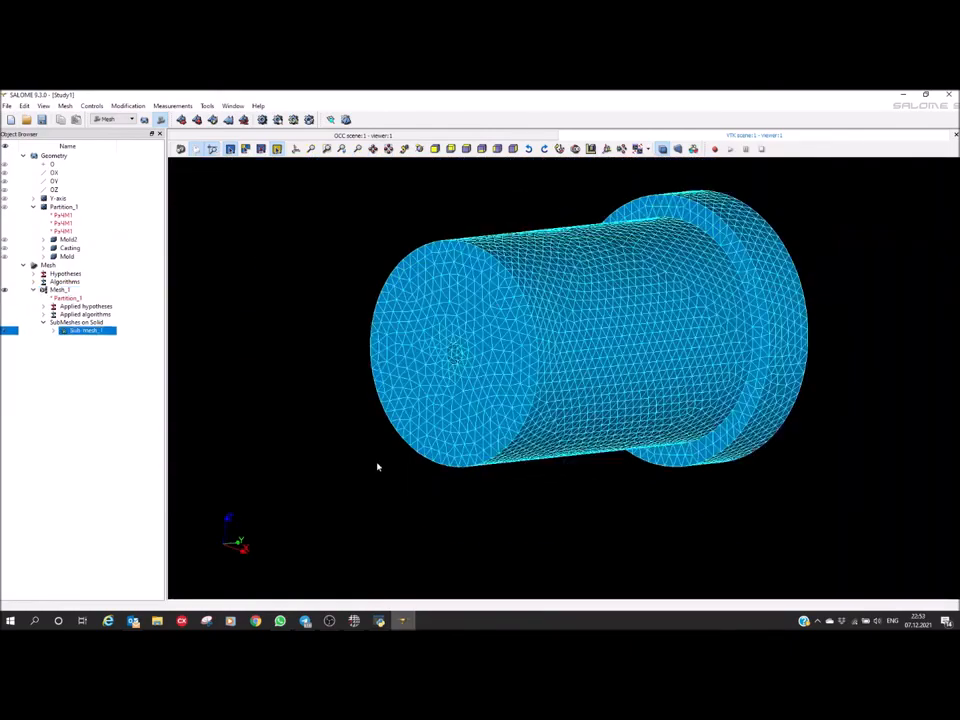
ctrl+right_drag(461, 325, 466, 354)
scroll(540, 309, up, 3)
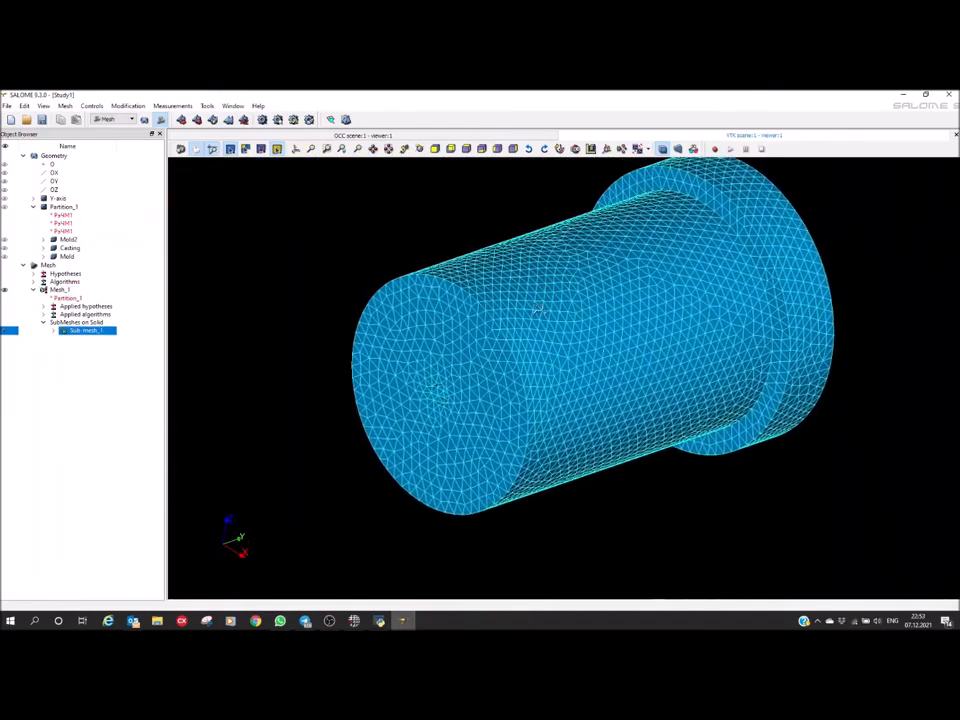
ctrl+middle_drag(538, 319, 533, 349)
scroll(533, 349, down, 2)
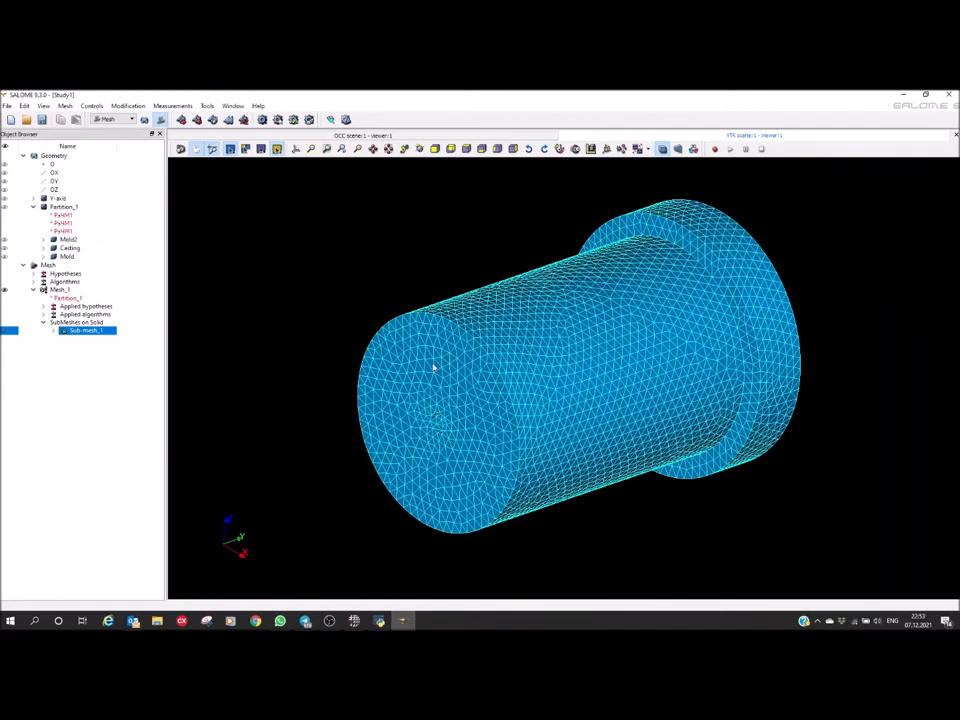
ctrl+right_drag(433, 369, 430, 345)
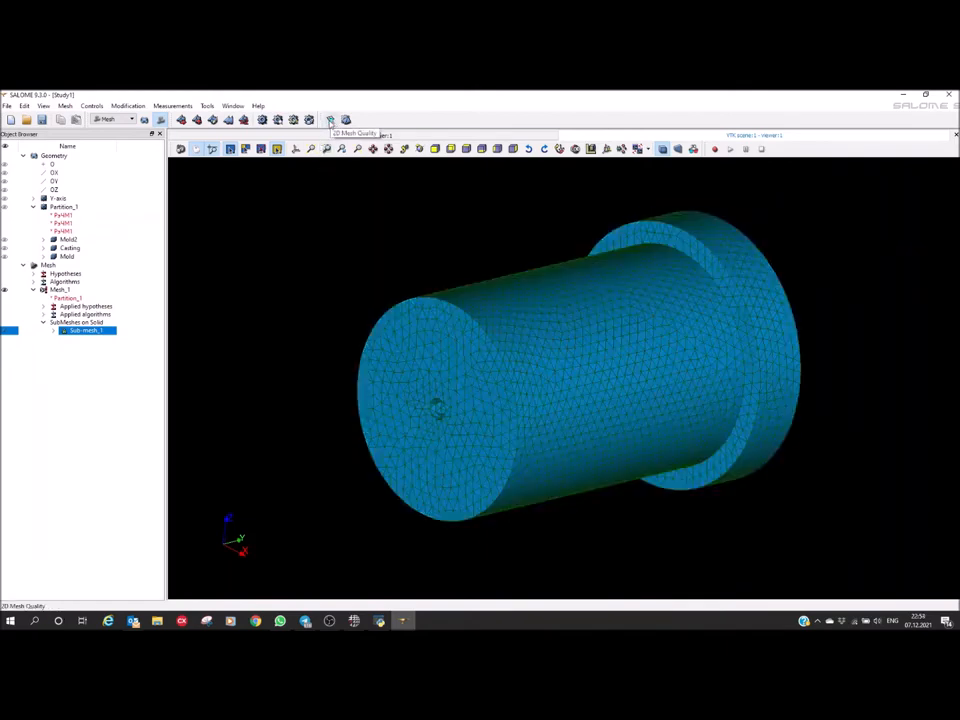
Check the 2D mesh quality, compute the 3D volume mesh of the complete Mesh_1, and dismiss the computation report
click(330, 121)
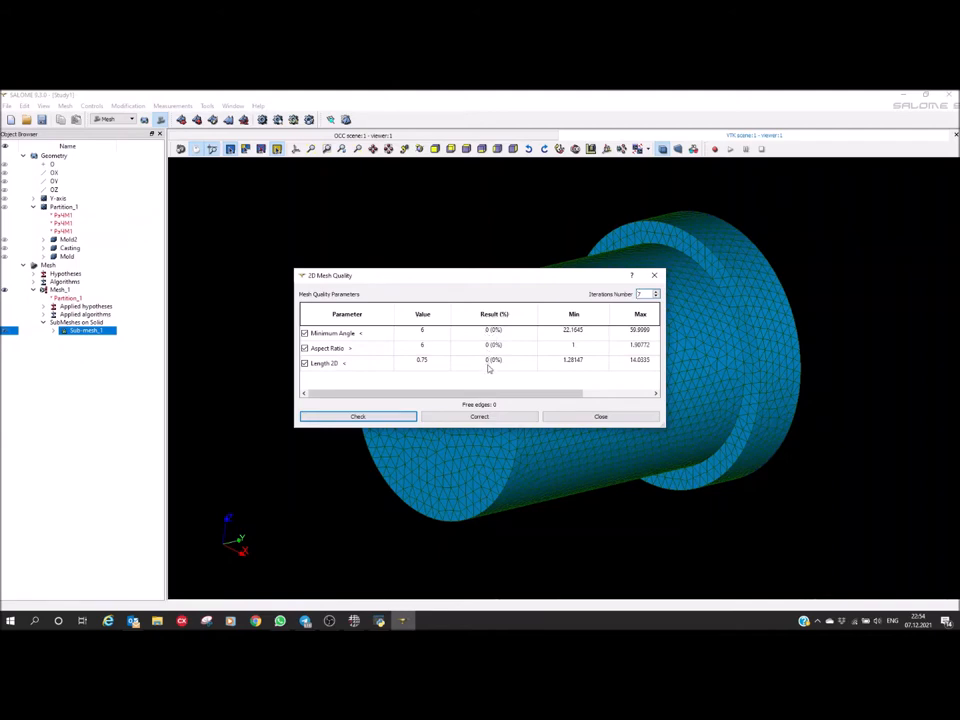
click(656, 276)
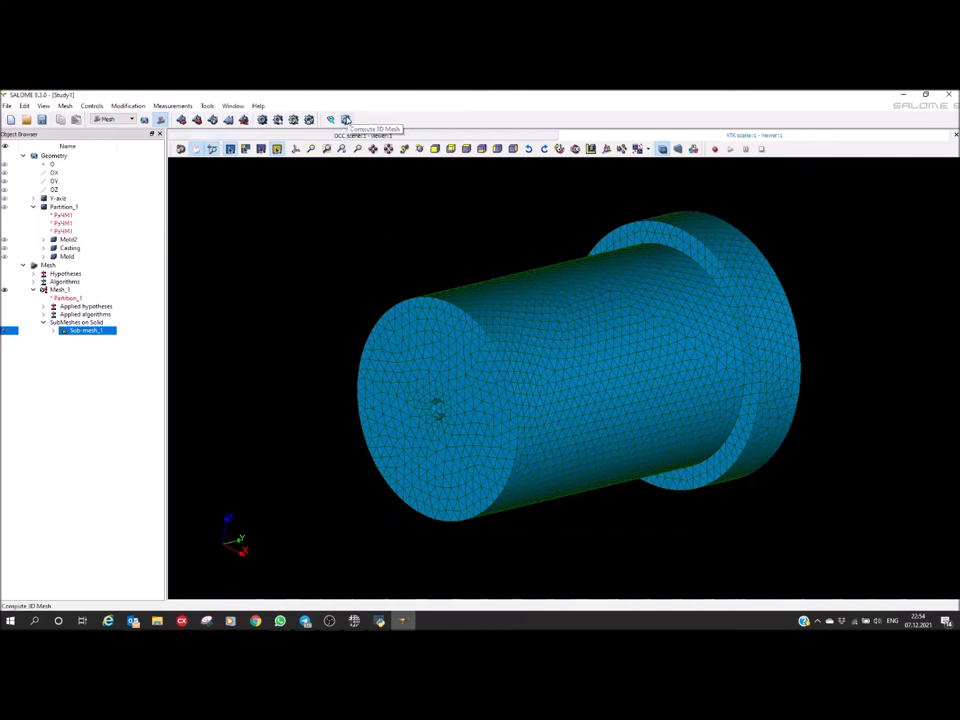
click(346, 120)
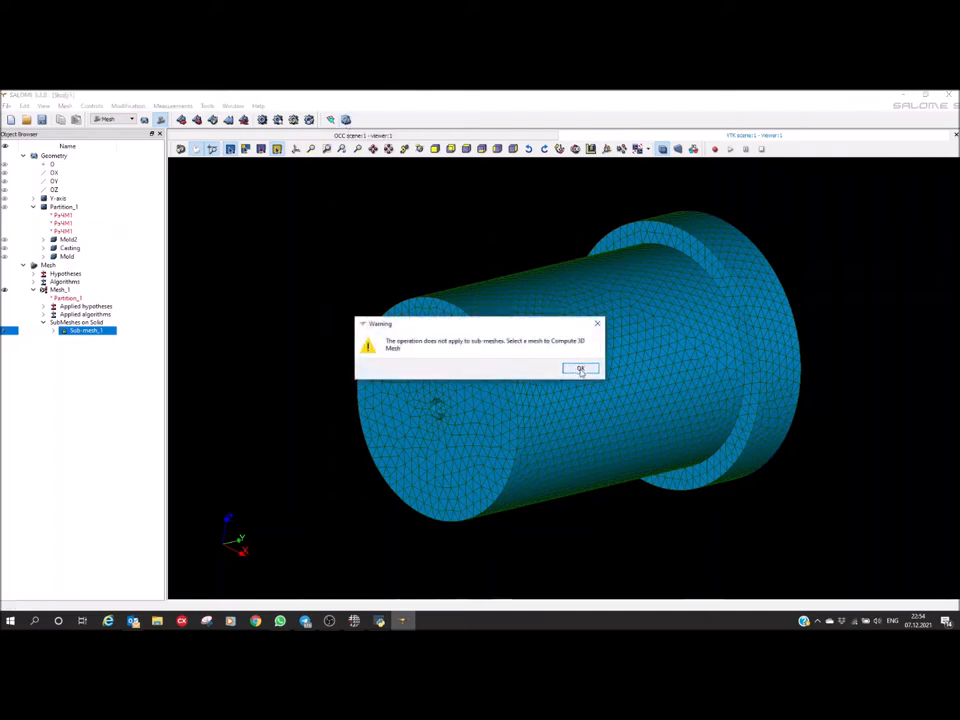
click(581, 371)
click(62, 290)
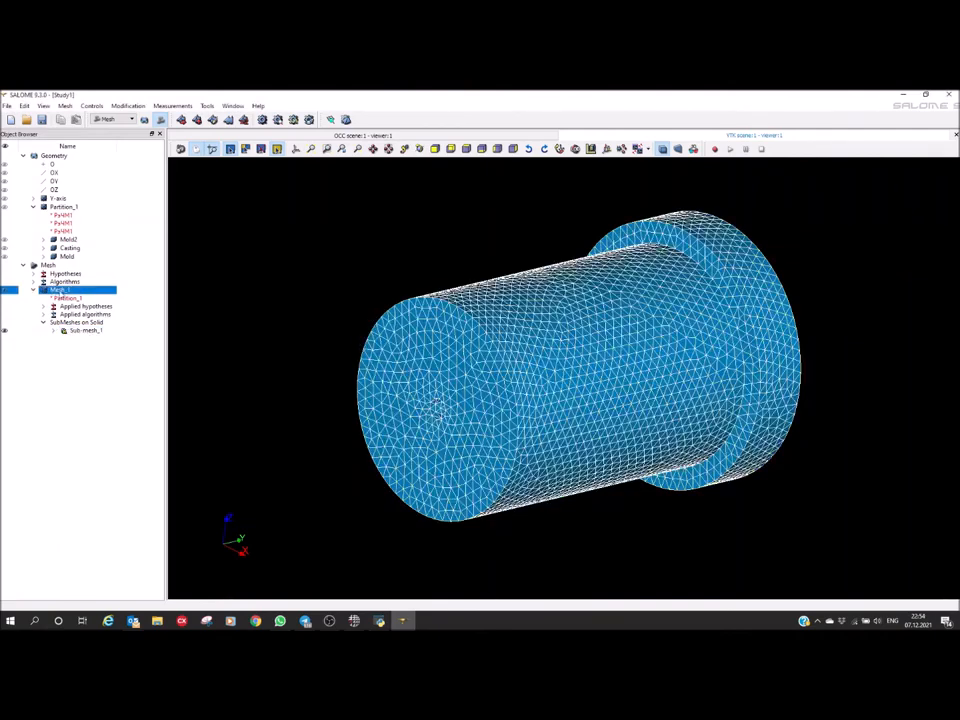
click(346, 120)
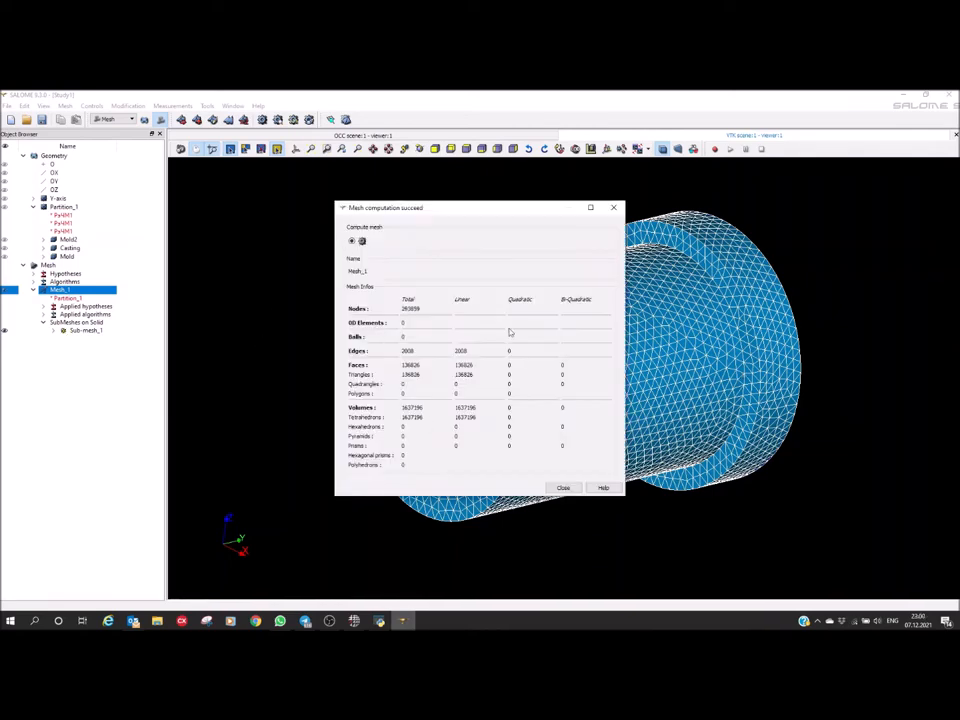
click(613, 207)
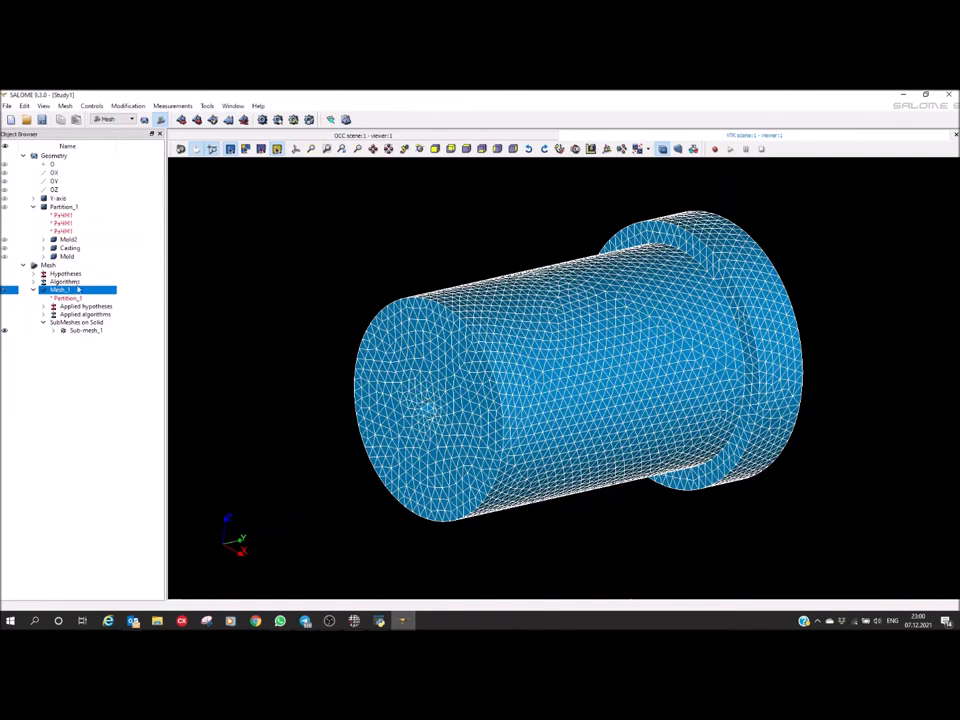
Create element groups from geometry in Mesh_1 for the solids Mold2, Casting and Mold
right_click(67, 291)
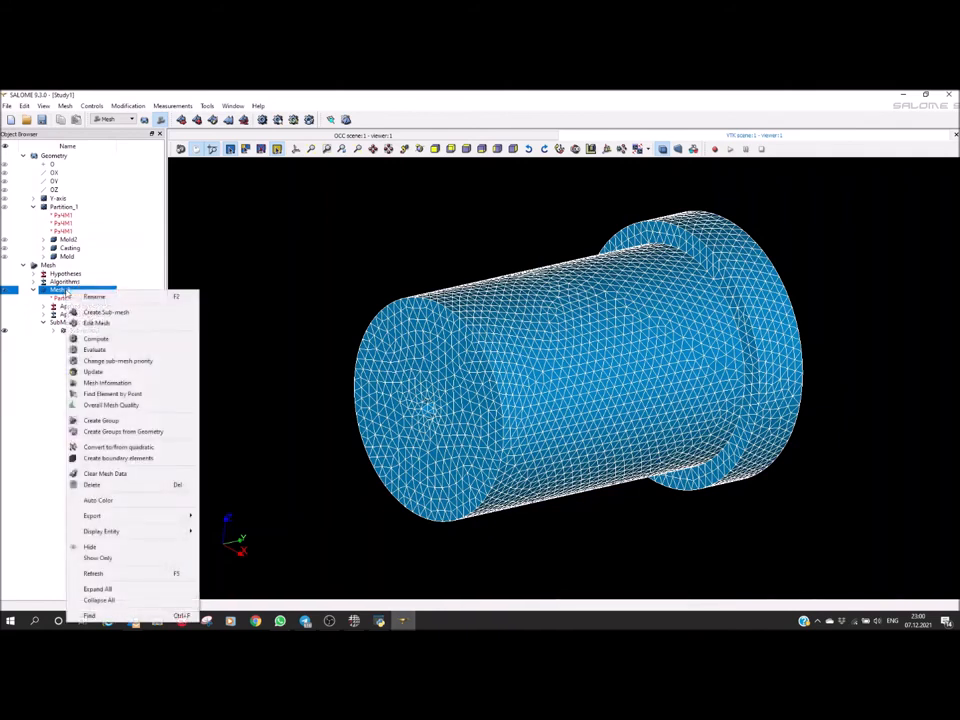
click(111, 432)
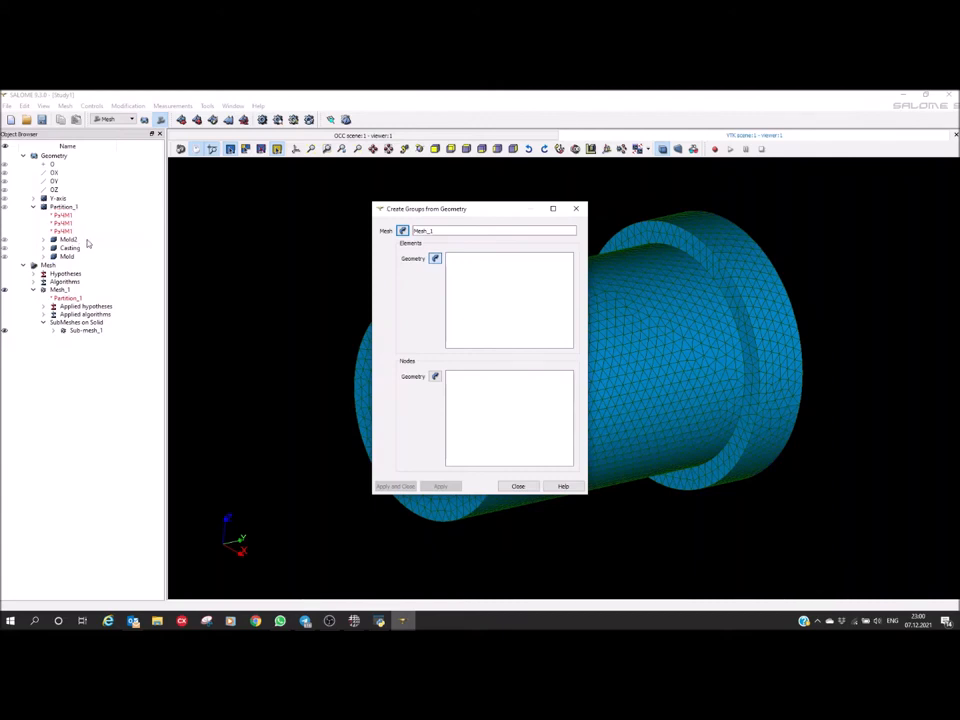
click(87, 241)
shift+click(70, 256)
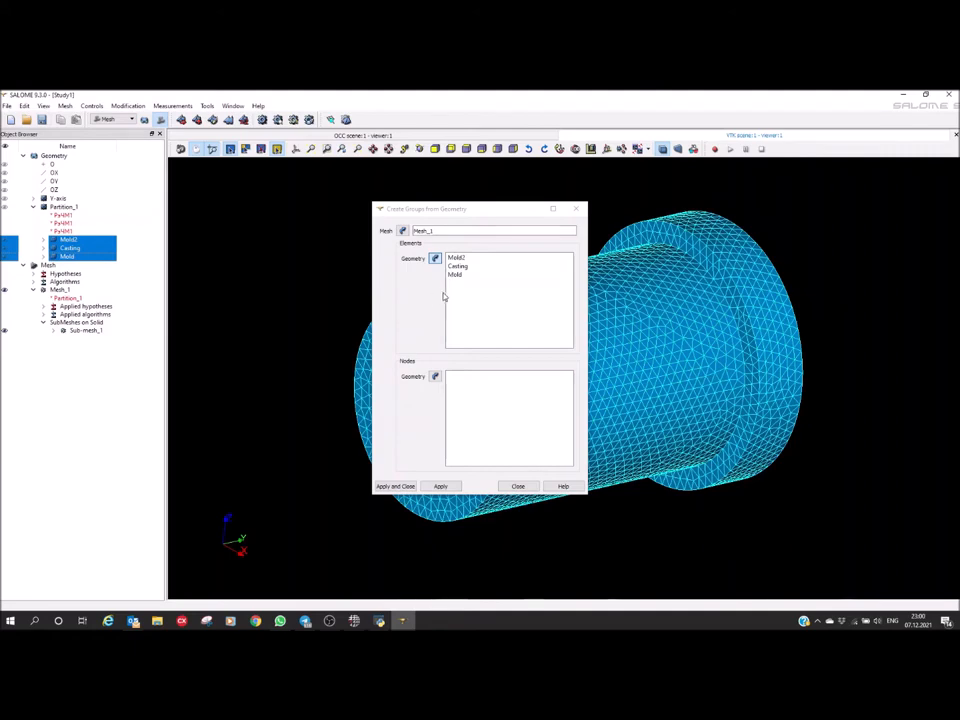
click(394, 486)
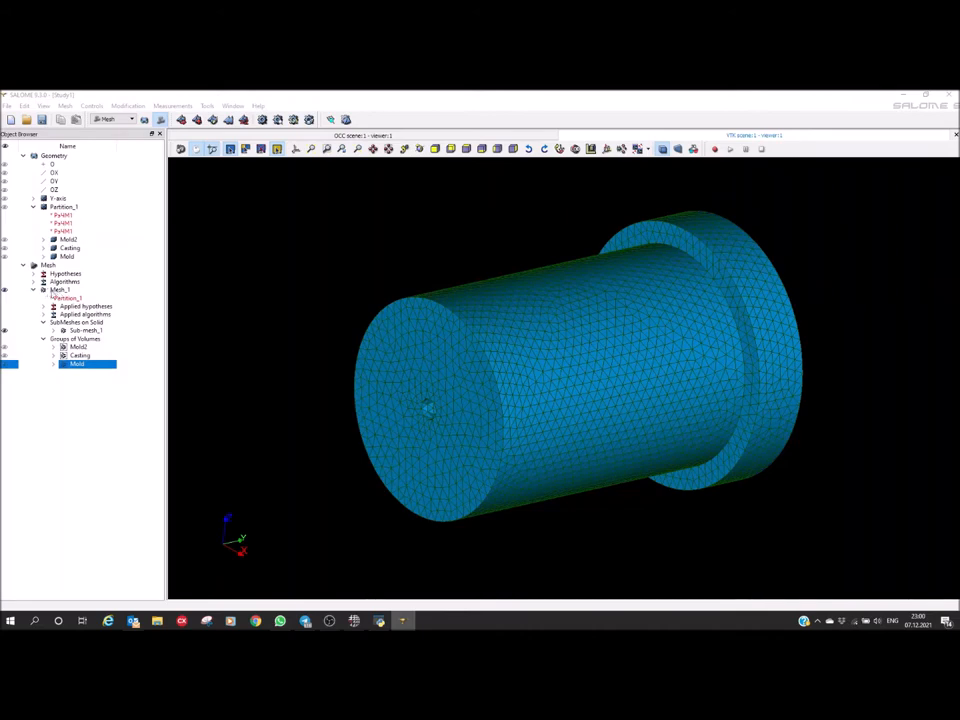
Export Mesh_1 as the MED 4.0 file Mesh_1 into a new folder named Model inside the CC horizontal folder
right_click(58, 291)
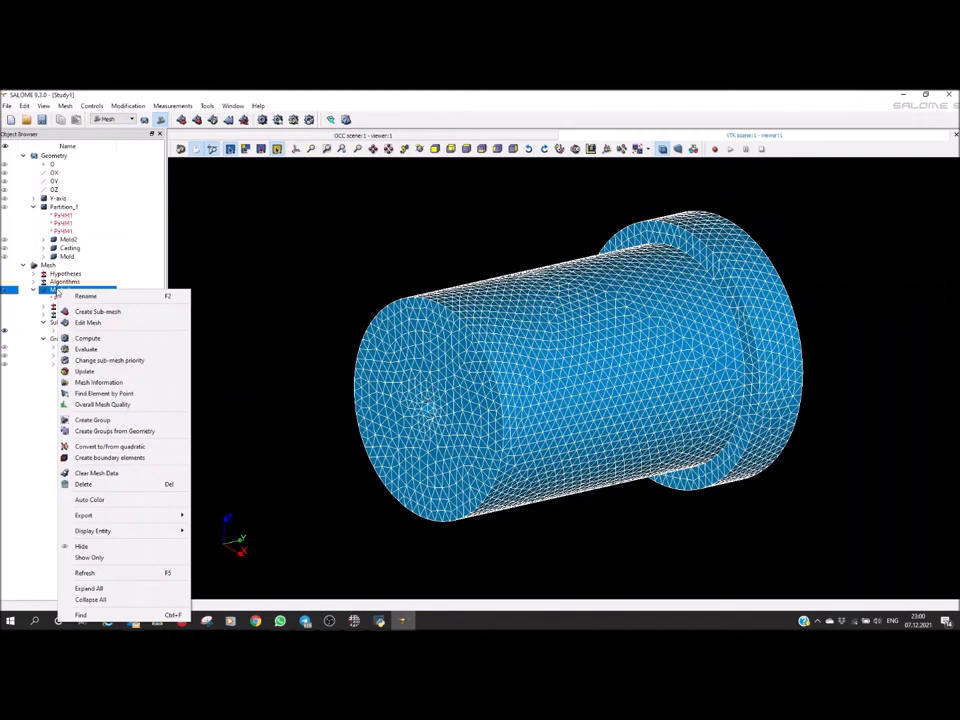
mouse_move(100, 515)
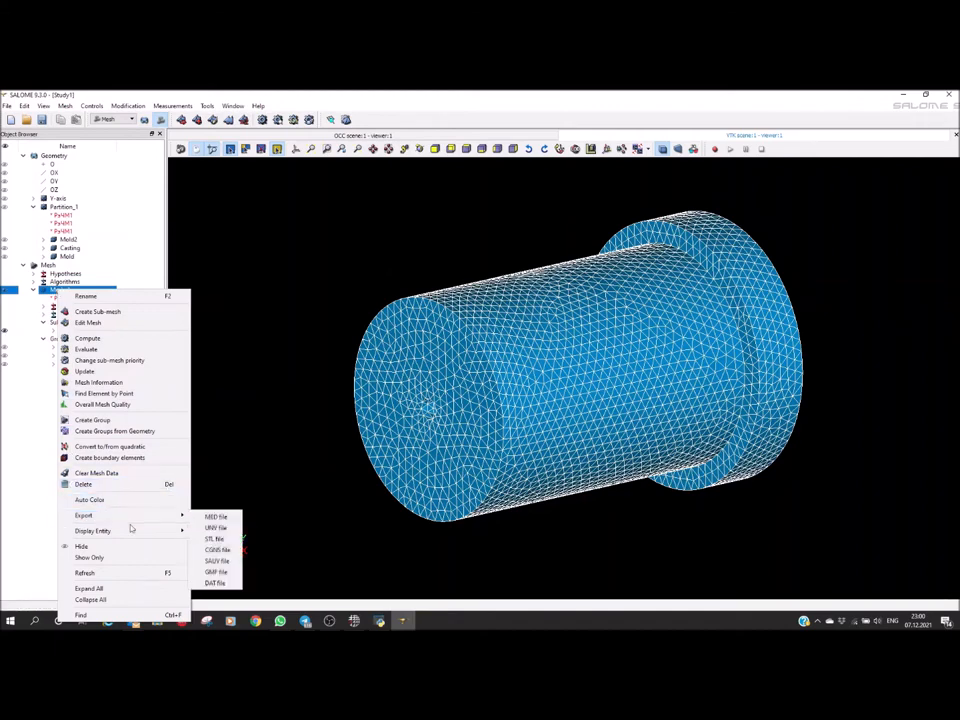
click(213, 517)
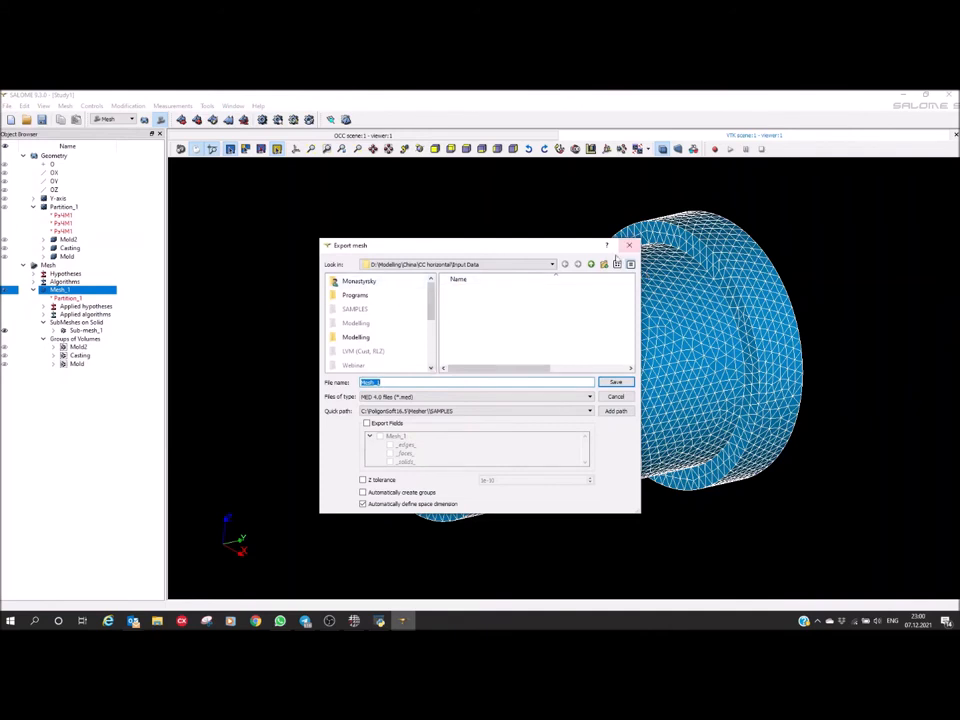
click(590, 264)
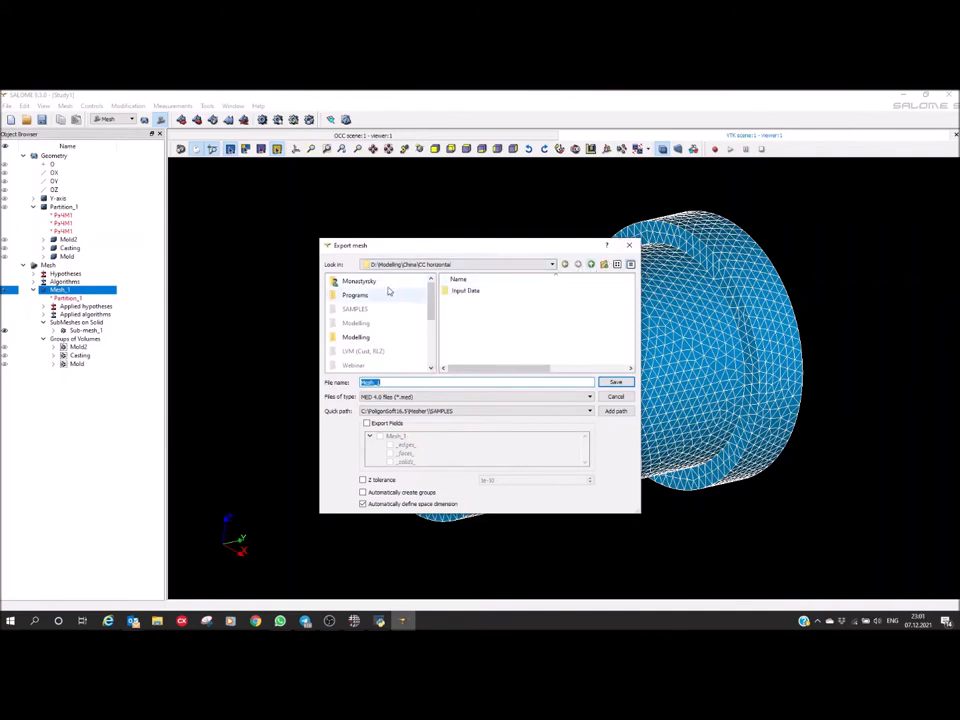
click(604, 265)
text(Model)
key(Return)
key(Return)
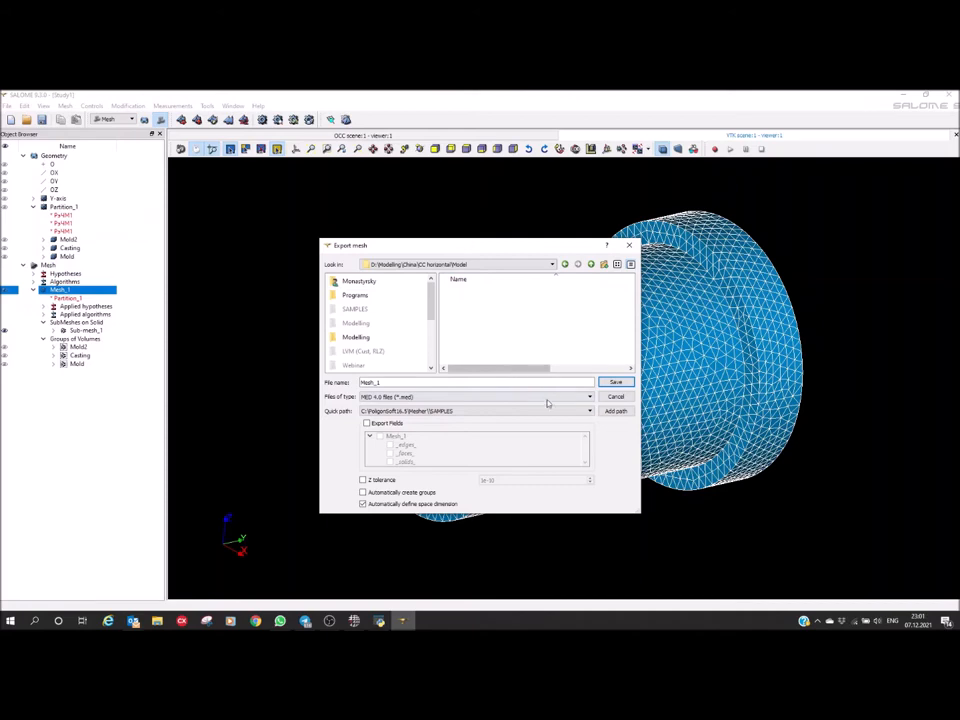
click(613, 386)
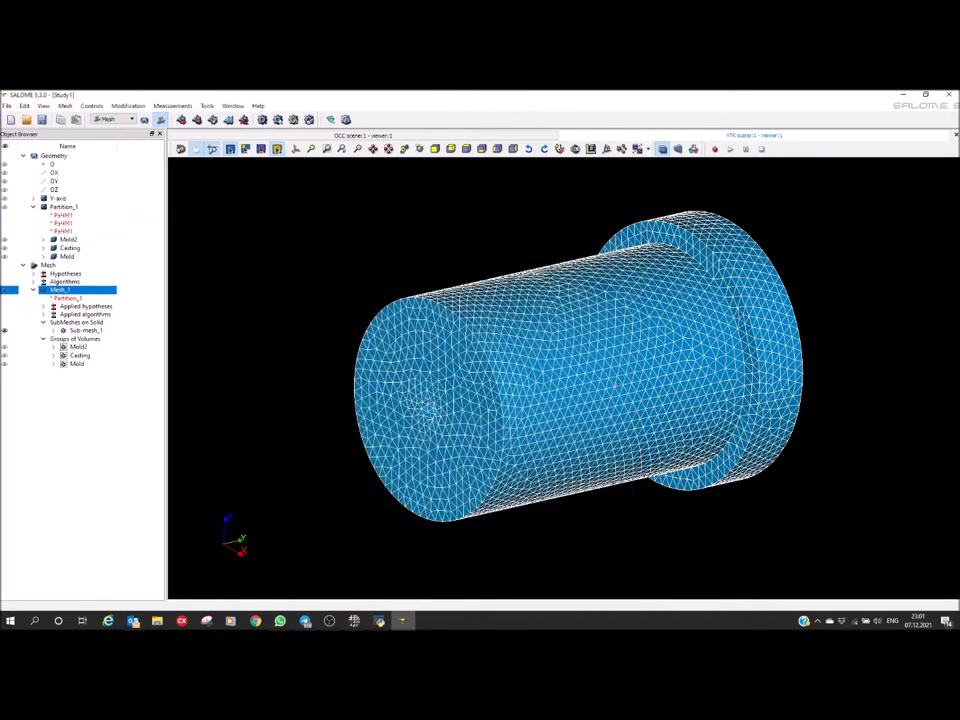
Quit SALOME with its servers shut down, save the study as Study1 in the Model folder, and close the leftover console window
click(949, 94)
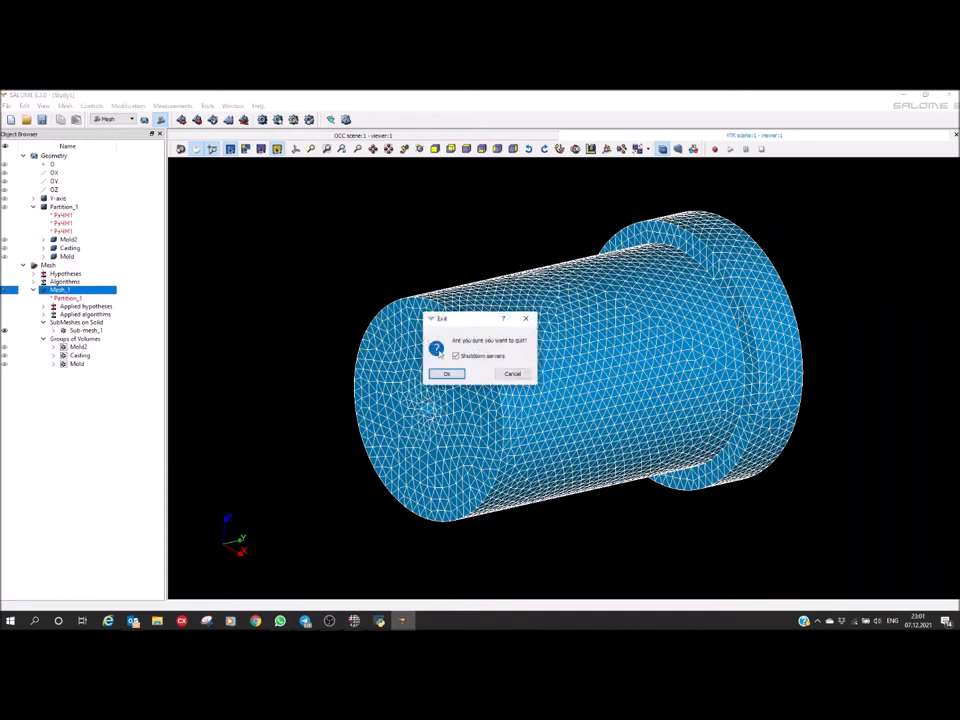
click(445, 373)
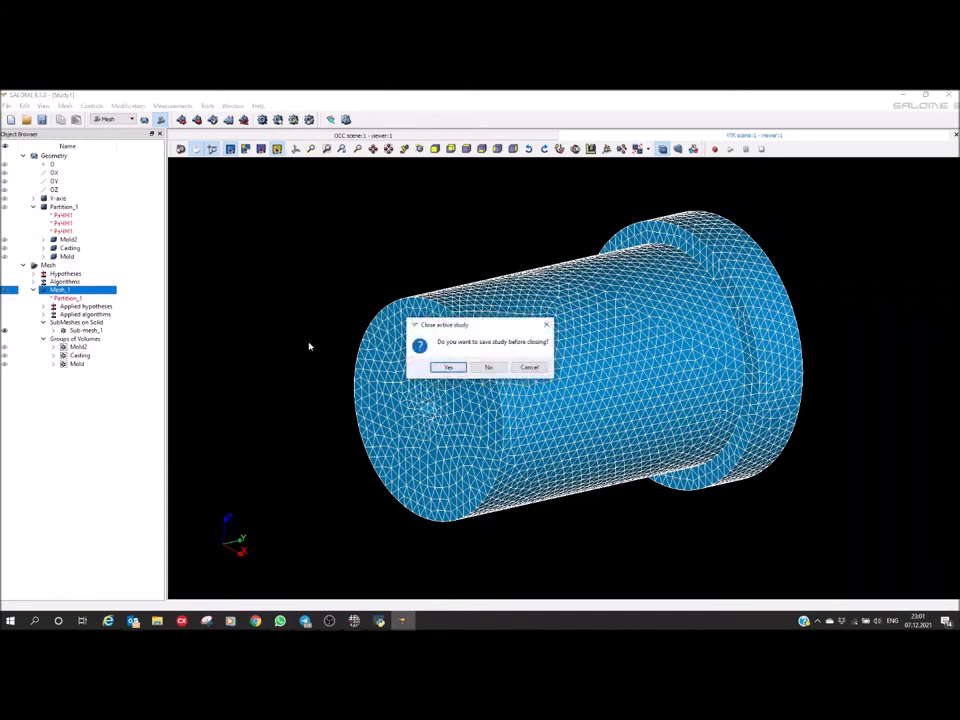
click(447, 368)
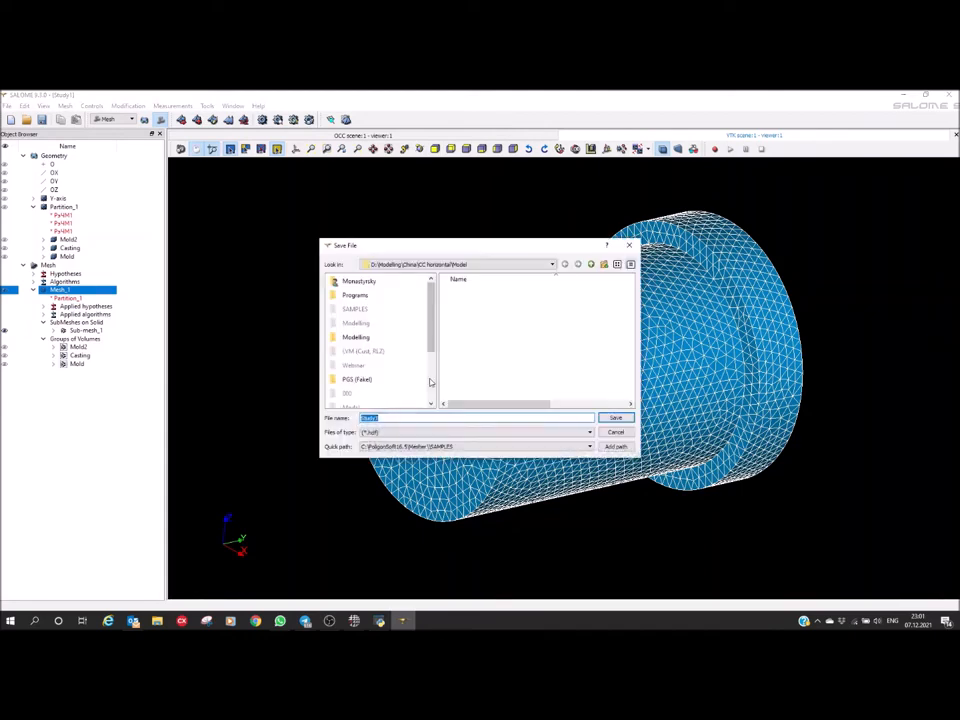
click(615, 418)
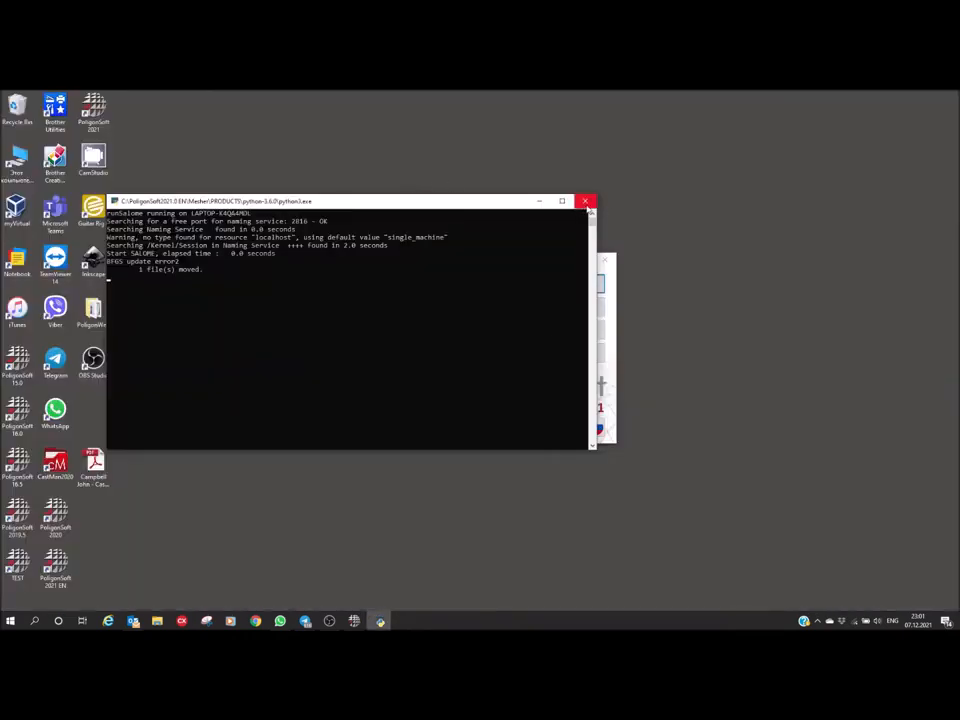
click(585, 201)
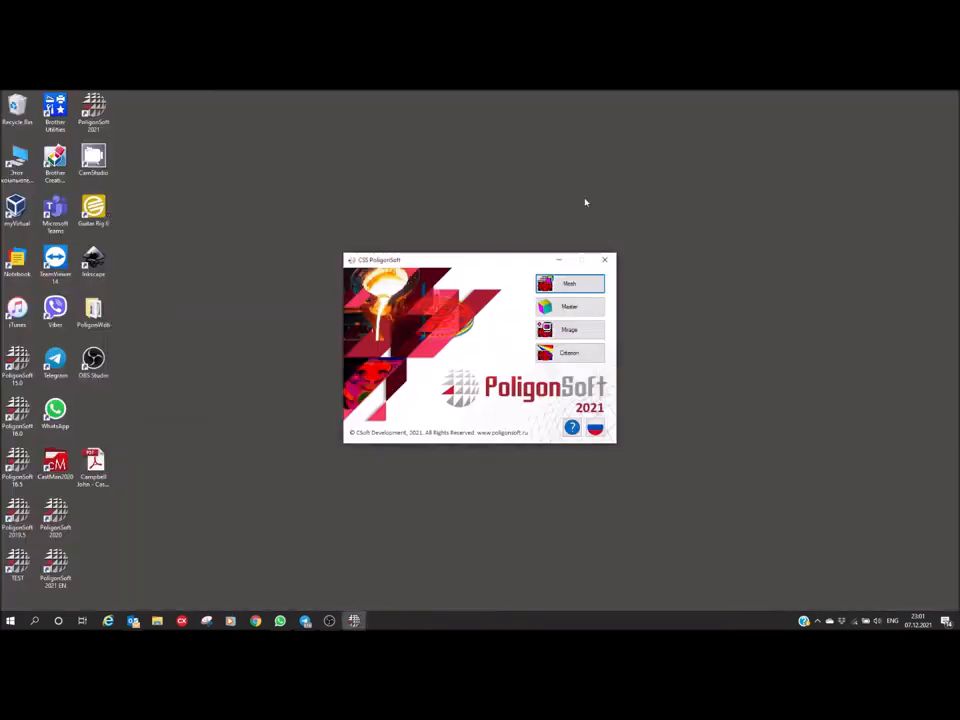
Start the Master module from the PoligonSoft launcher and maximize its window
drag(549, 264, 541, 253)
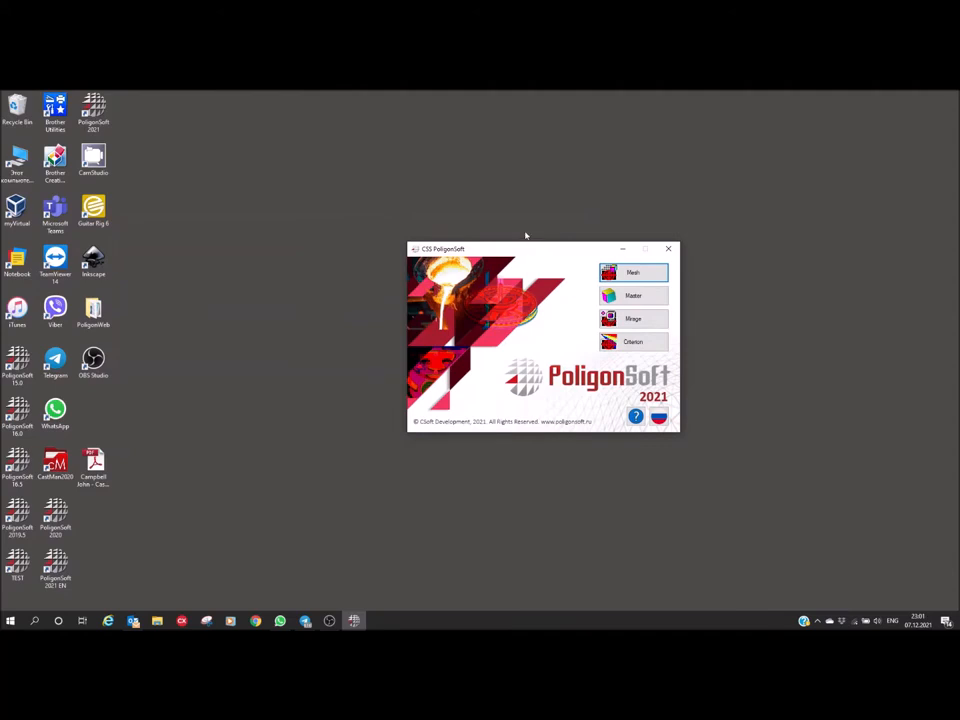
click(634, 297)
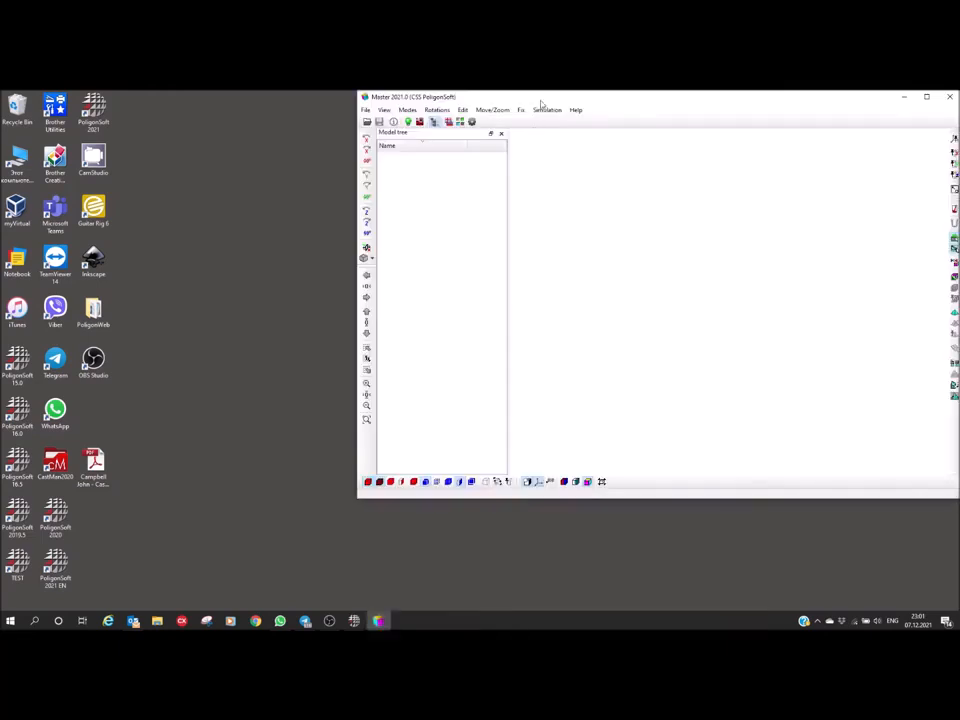
double_click(540, 101)
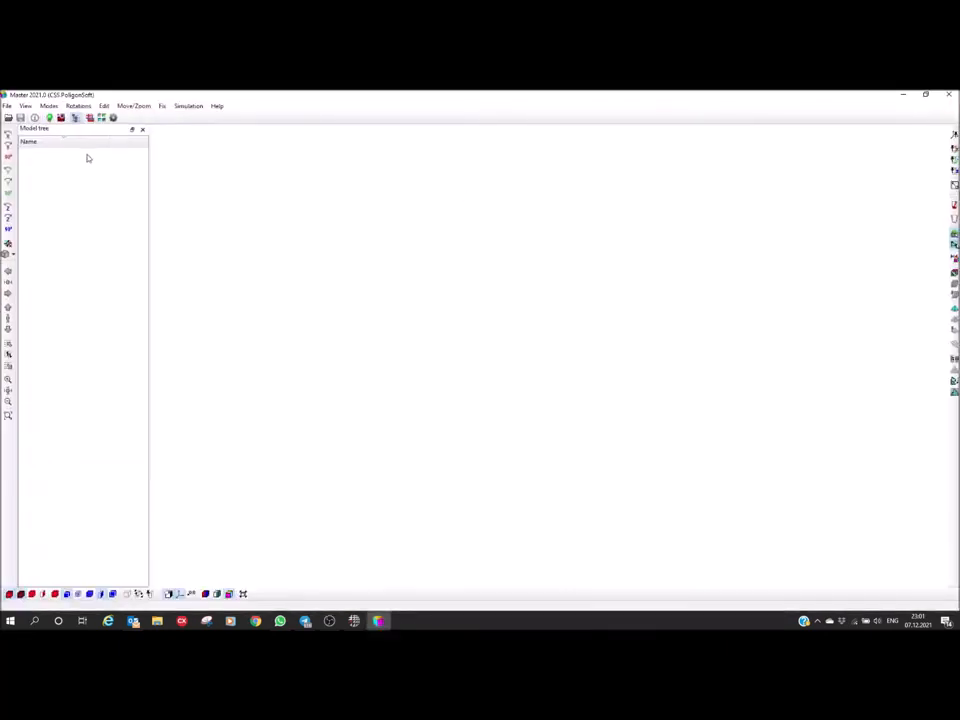
Load Mesh_1.med from Modelling\China\CC horizontal\Model on drive D as a Salome file in millimeters, using the default simulation parameters
click(8, 117)
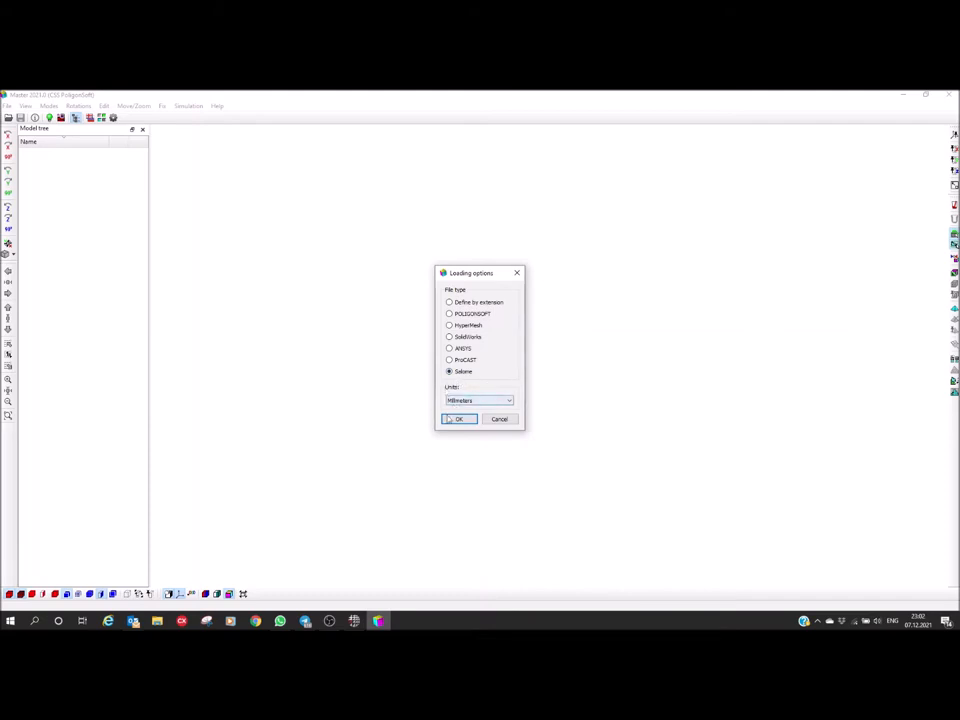
click(458, 420)
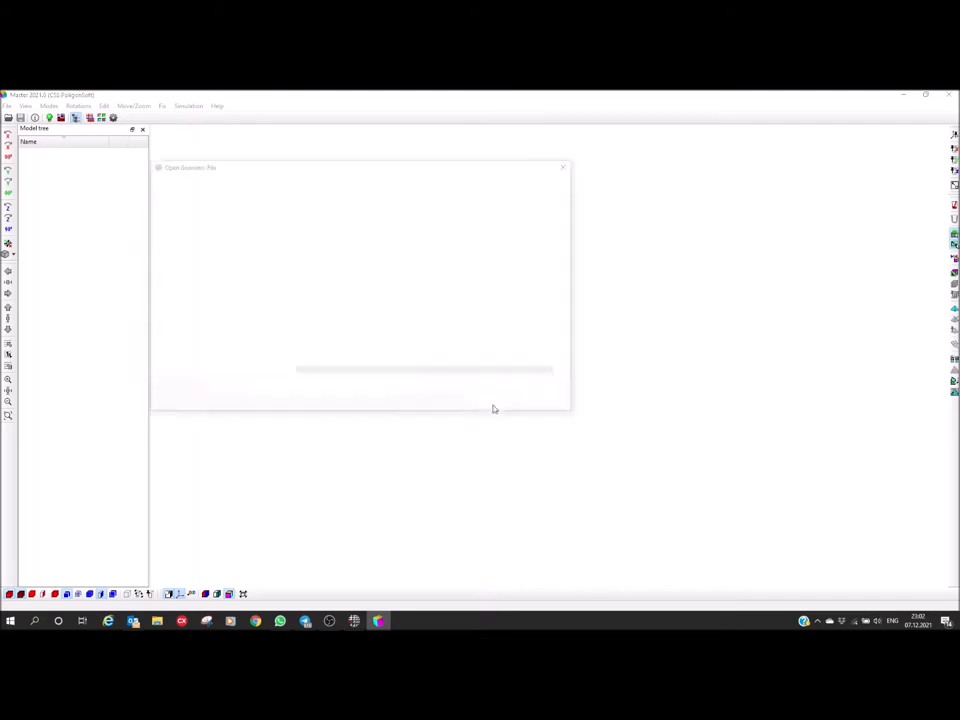
drag(323, 171, 444, 201)
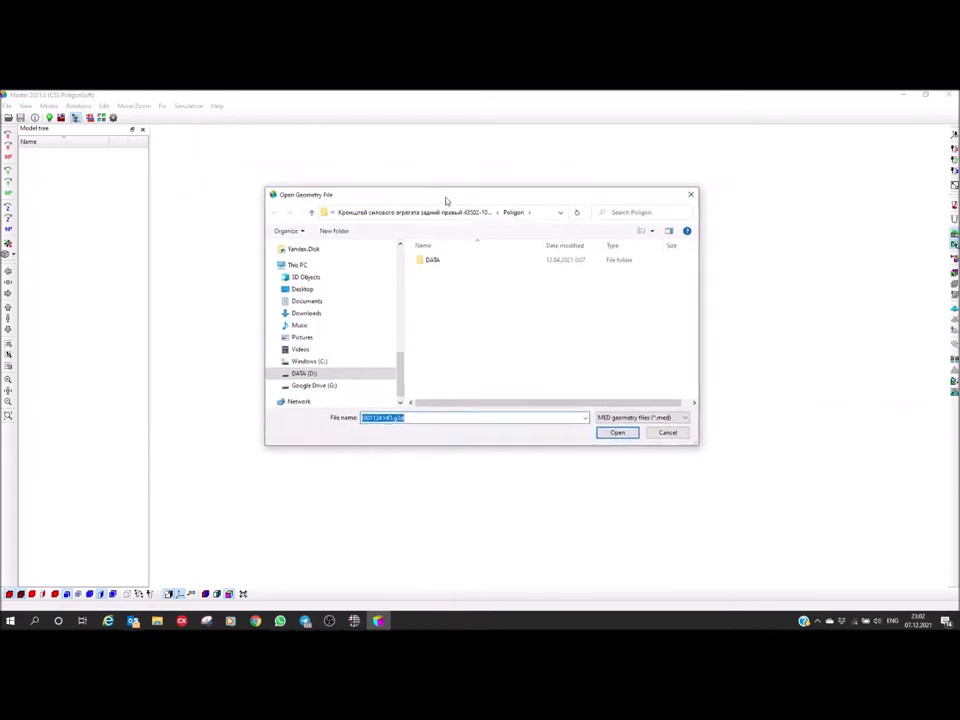
click(305, 375)
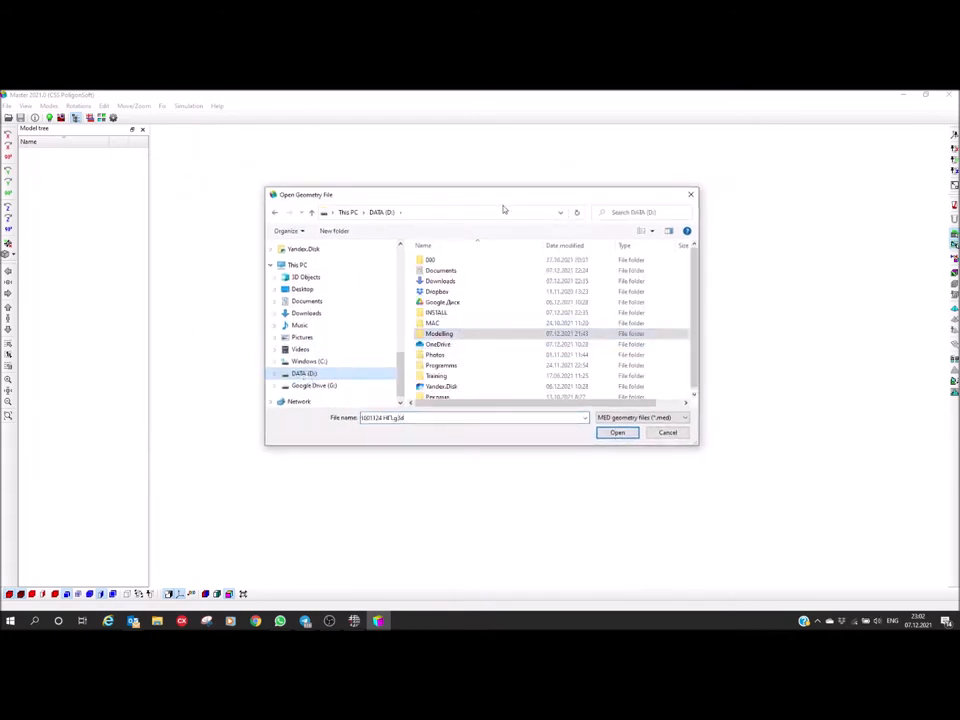
double_click(436, 334)
double_click(434, 271)
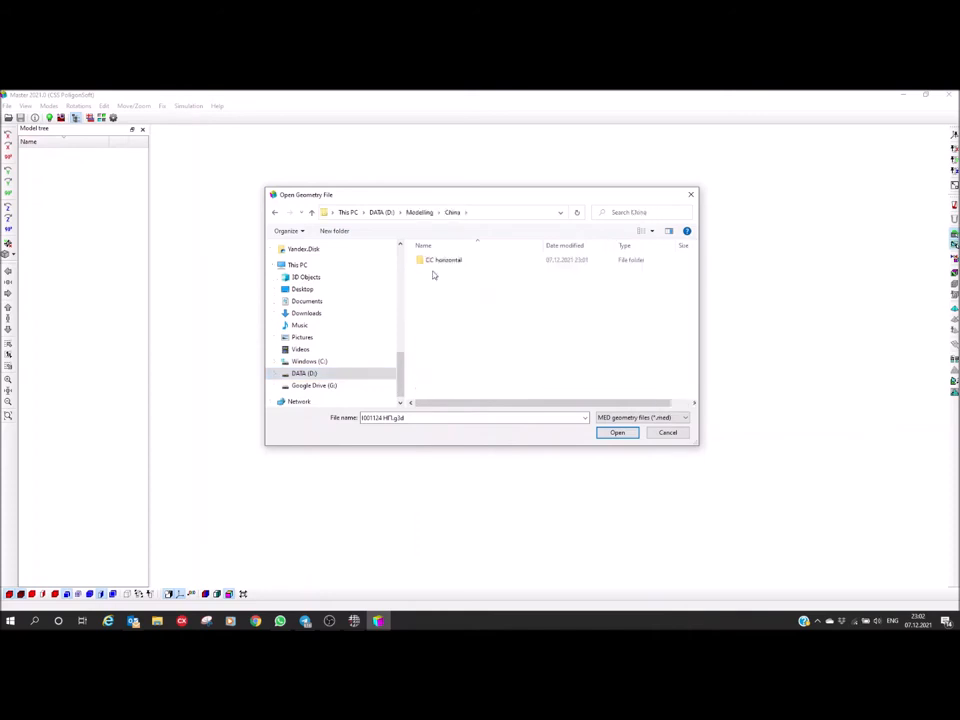
double_click(432, 262)
double_click(435, 272)
click(432, 261)
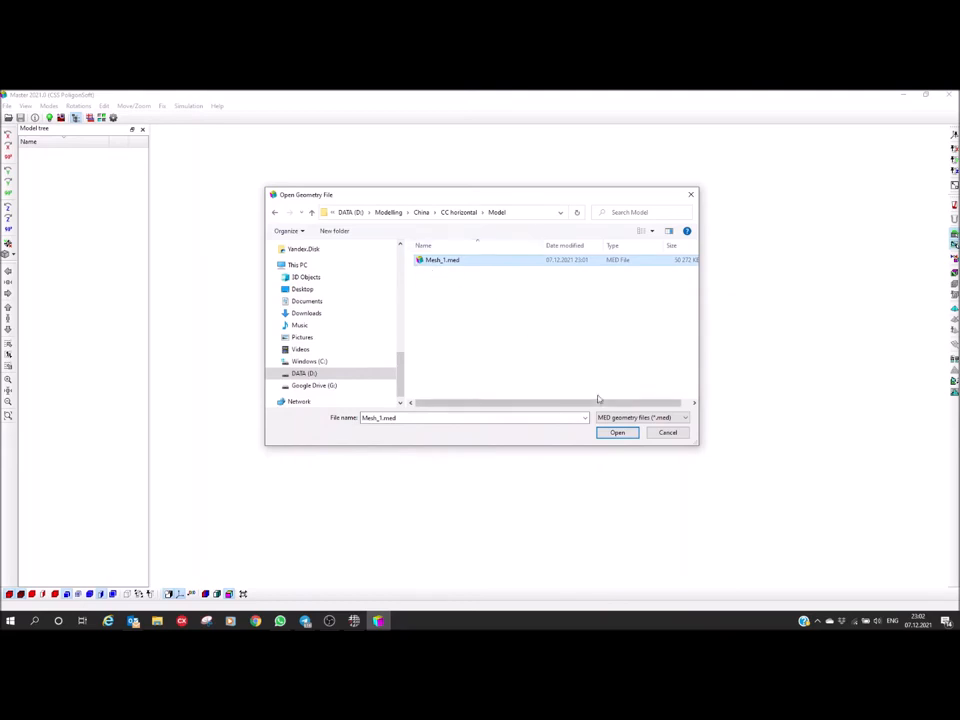
click(621, 434)
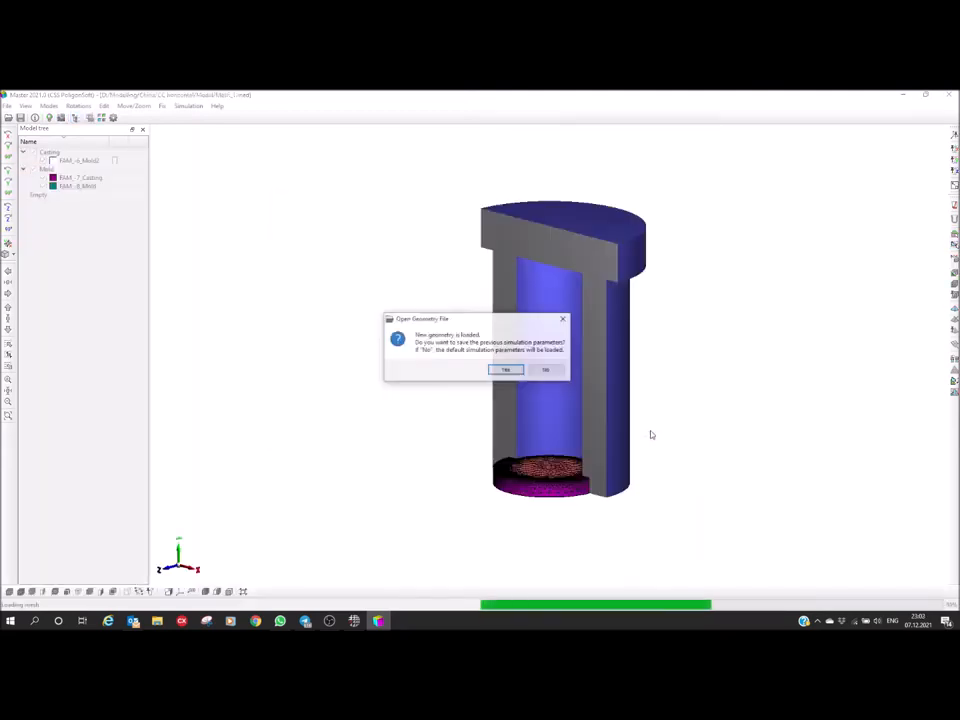
drag(394, 320, 382, 315)
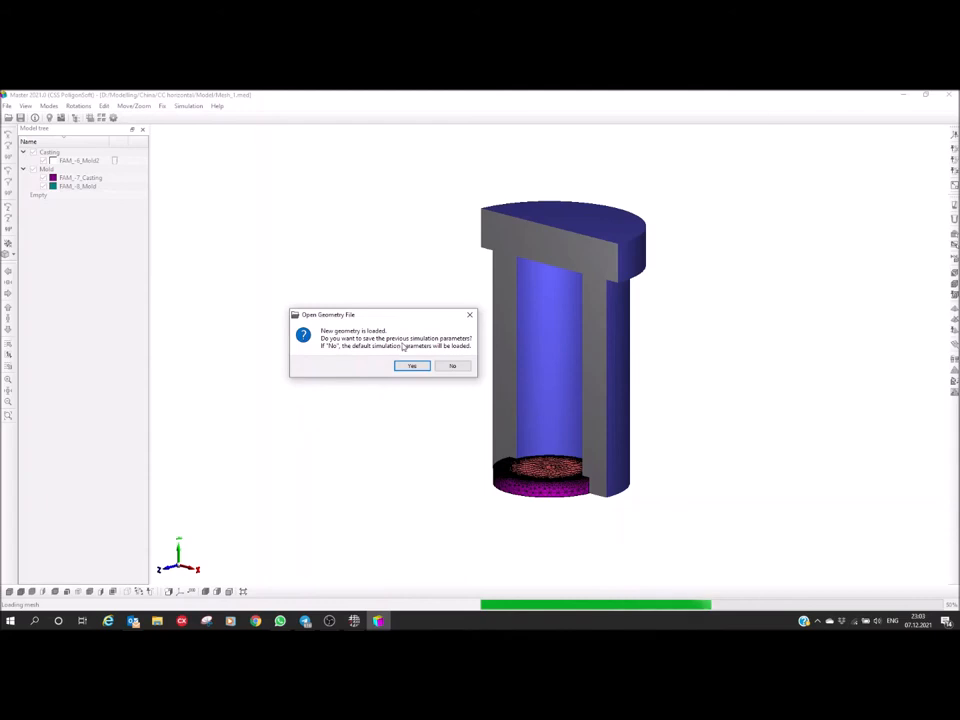
click(452, 366)
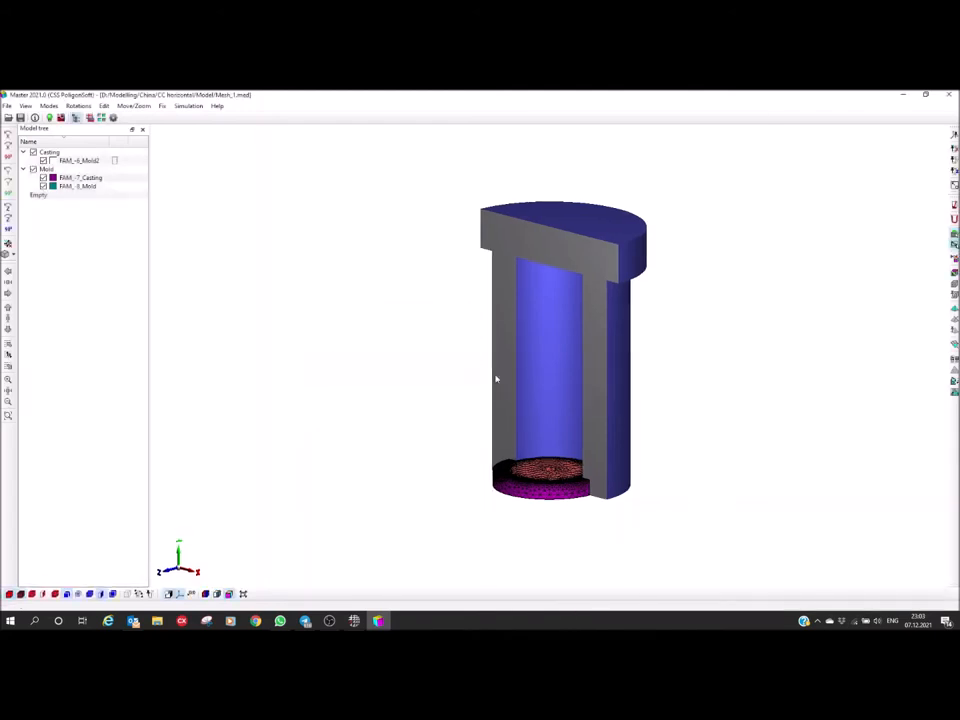
Switch the model display to Volume Index Mode so each volume is coloured by its index
middle_drag(471, 423, 442, 377)
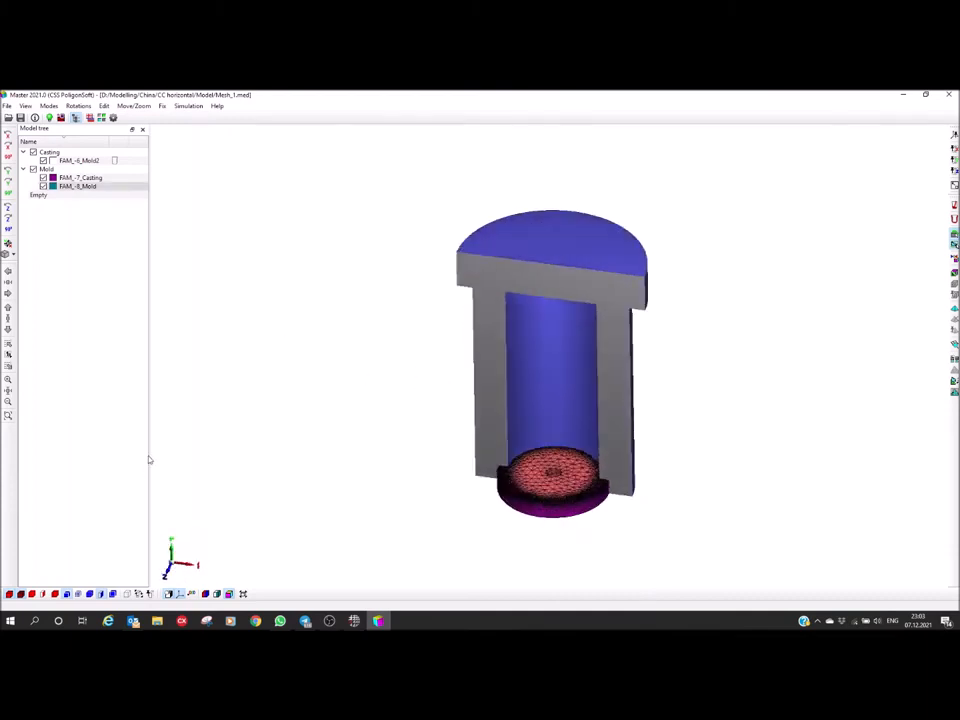
middle_drag(152, 459, 216, 598)
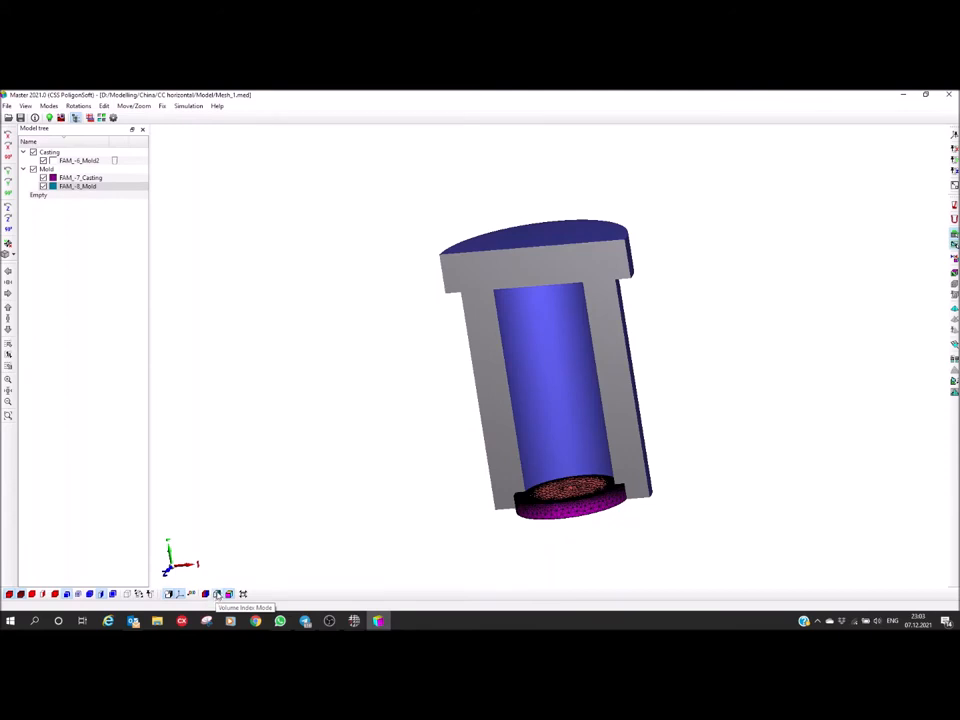
click(217, 594)
mouse_move(329, 522)
middle_down()
mouse_move(321, 497)
mouse_move(306, 523)
mouse_move(325, 520)
middle_up()
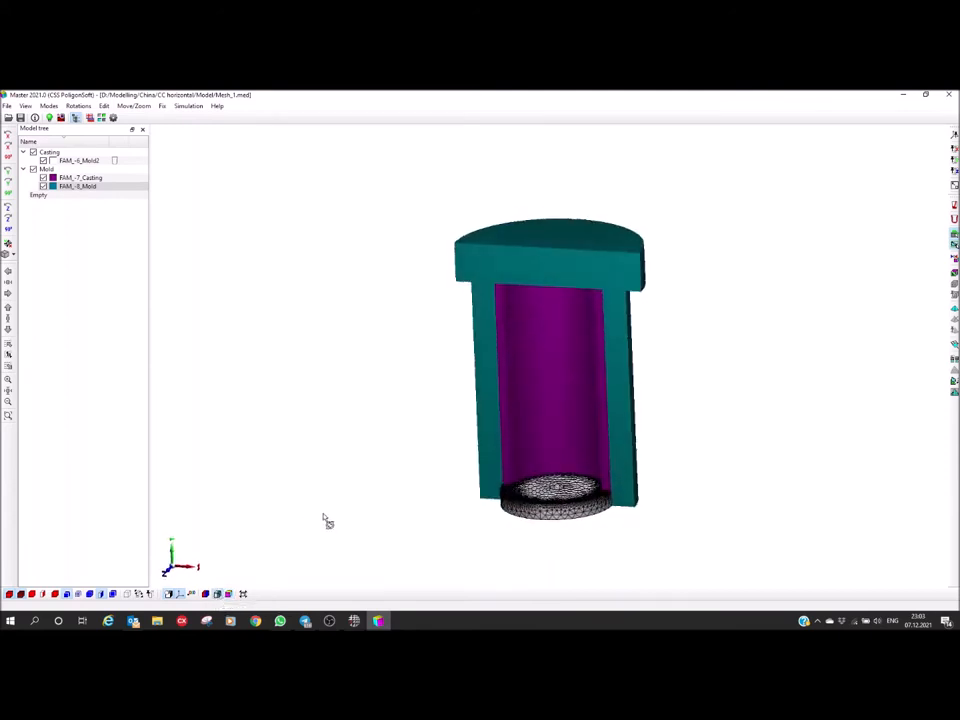
Change the inner volume FAM_-7_Casting to type Casting with Index 1 and set its default boundary faces
middle_drag(536, 364, 454, 354)
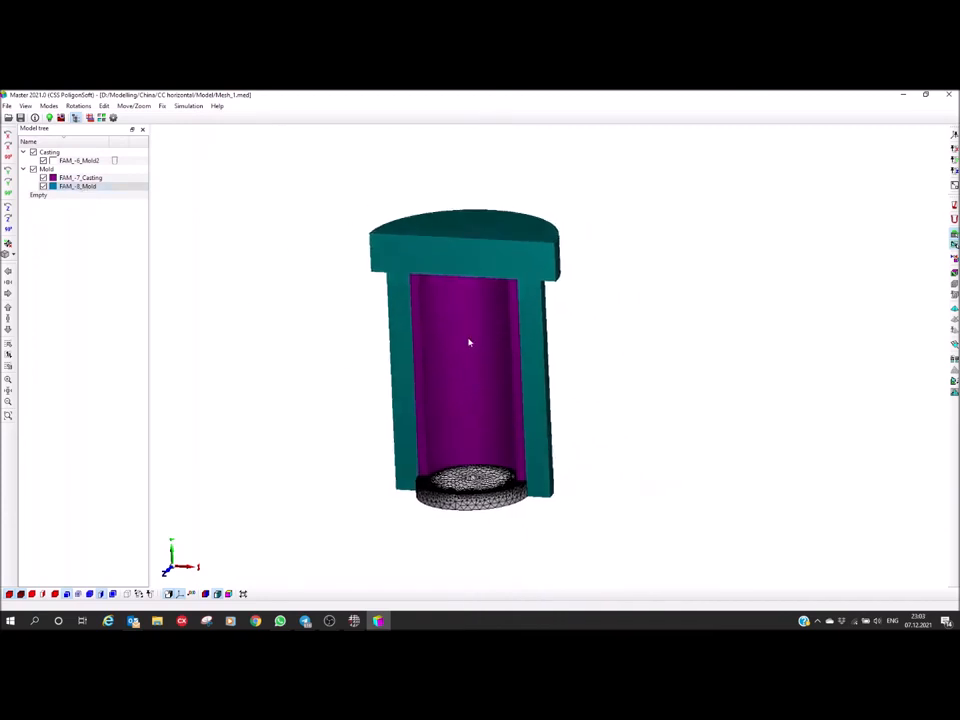
drag(457, 351, 446, 375)
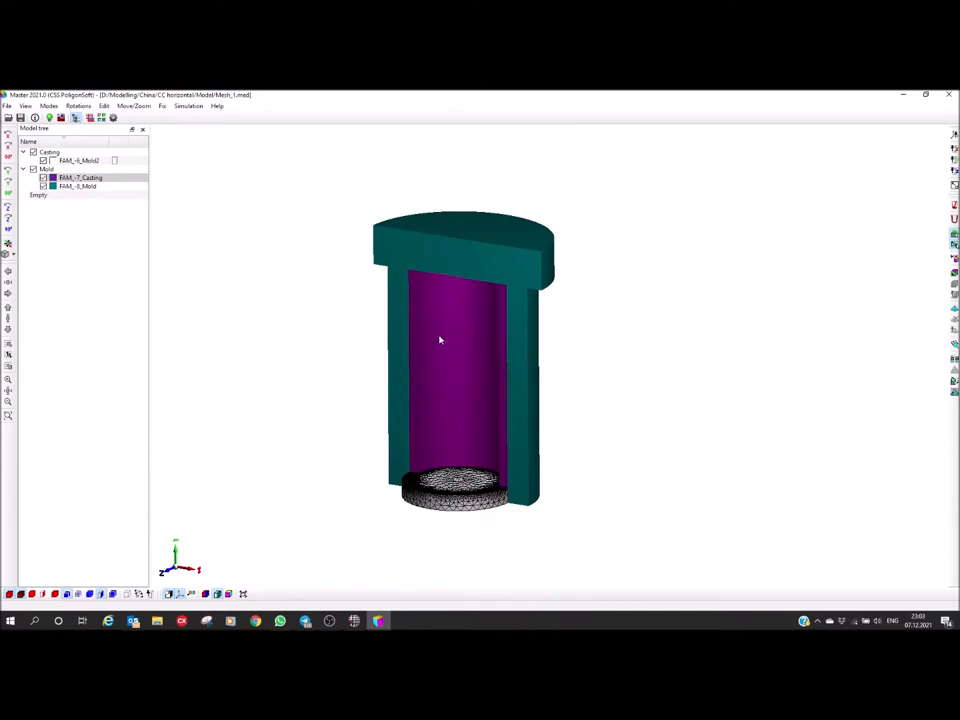
double_click(439, 340)
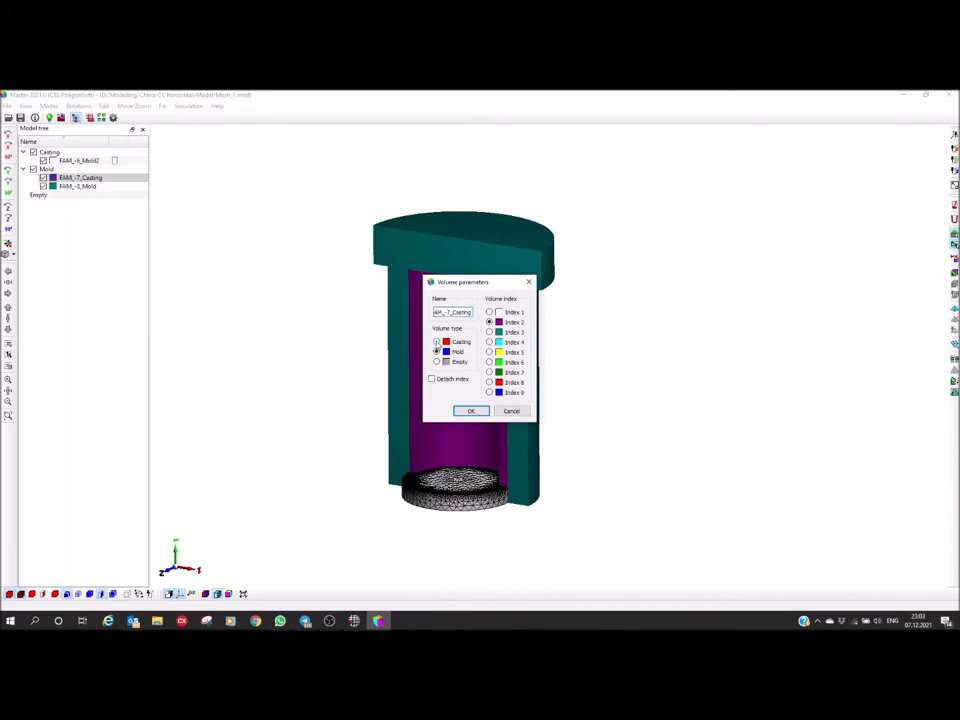
click(489, 312)
click(462, 412)
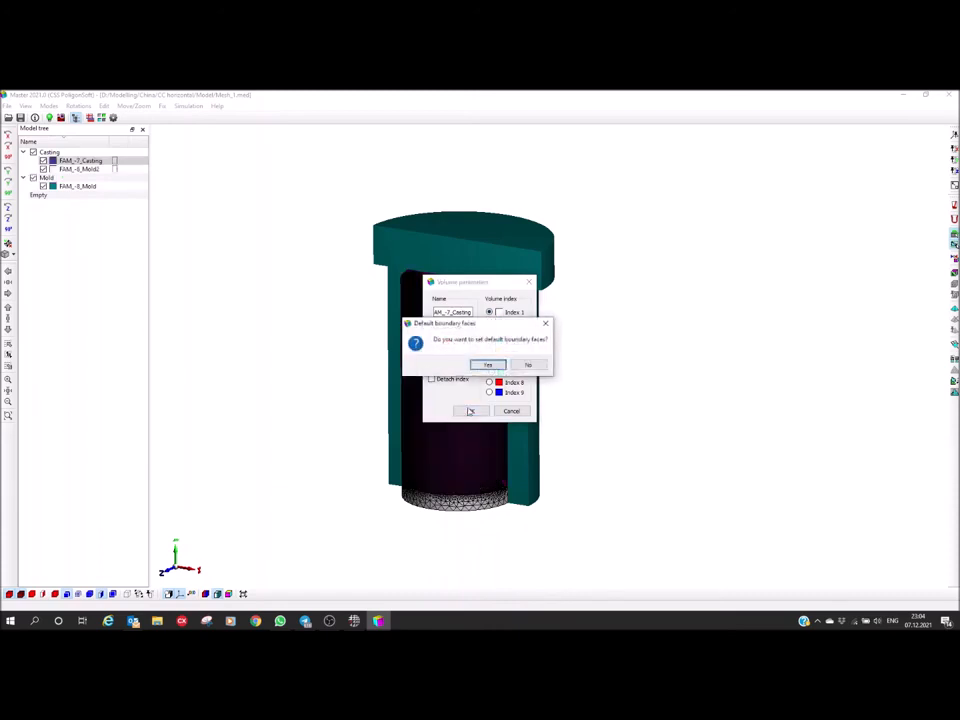
click(497, 368)
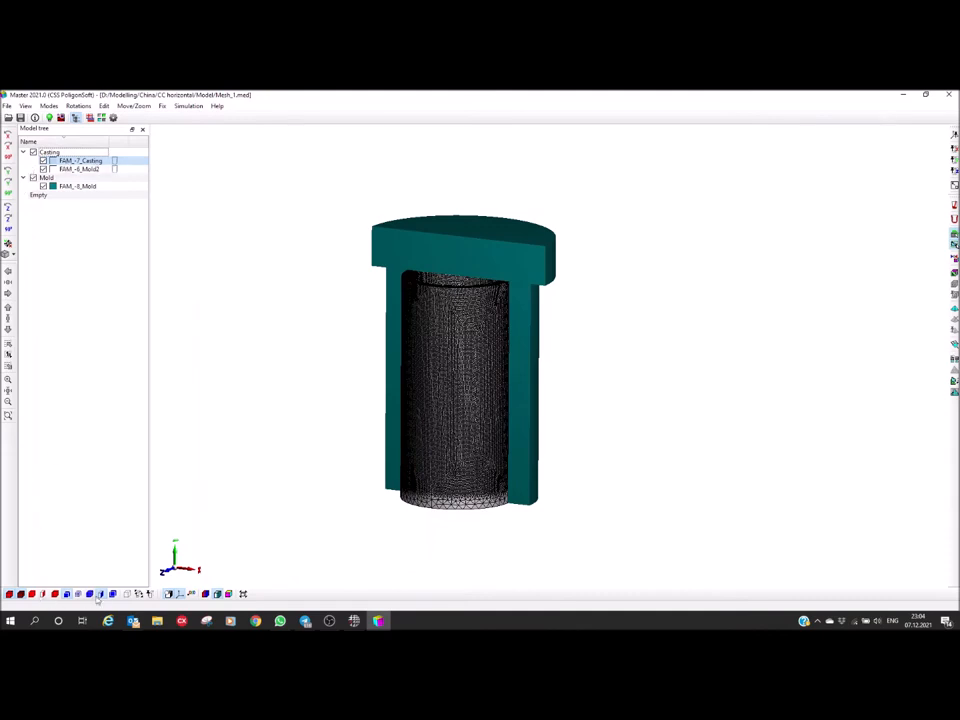
Turn off the mesh lines on the casting volumes, and change the end disc FAM_-6_Mold2 to type Mold with default boundary faces
click(20, 596)
mouse_move(210, 497)
middle_down()
mouse_move(234, 489)
mouse_move(264, 307)
mouse_move(226, 307)
middle_up()
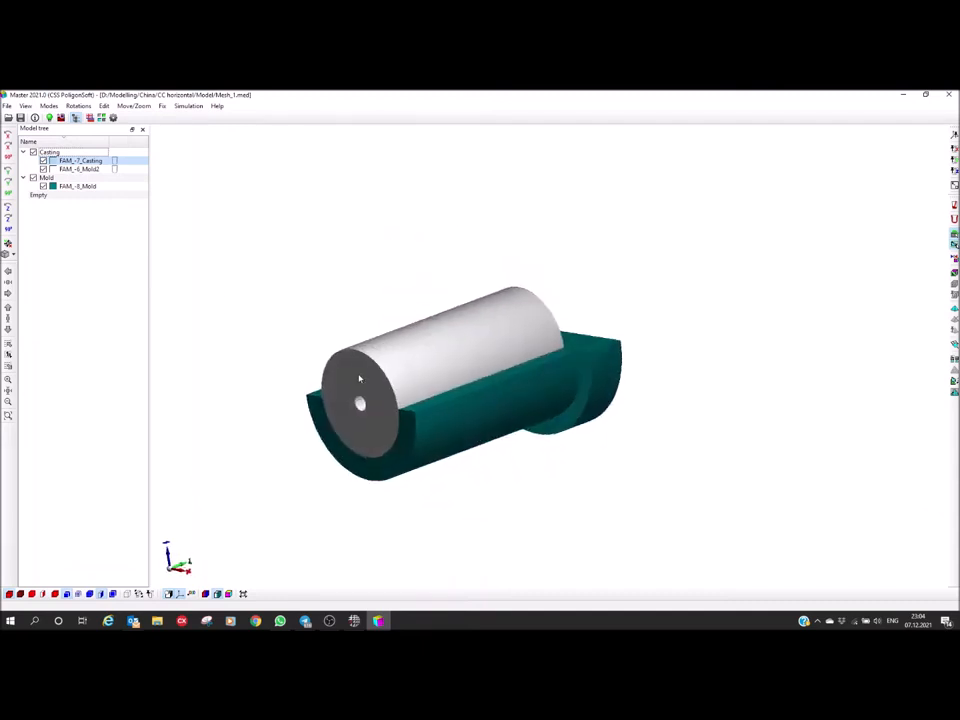
middle_drag(403, 428, 471, 386)
middle_drag(414, 472, 450, 470)
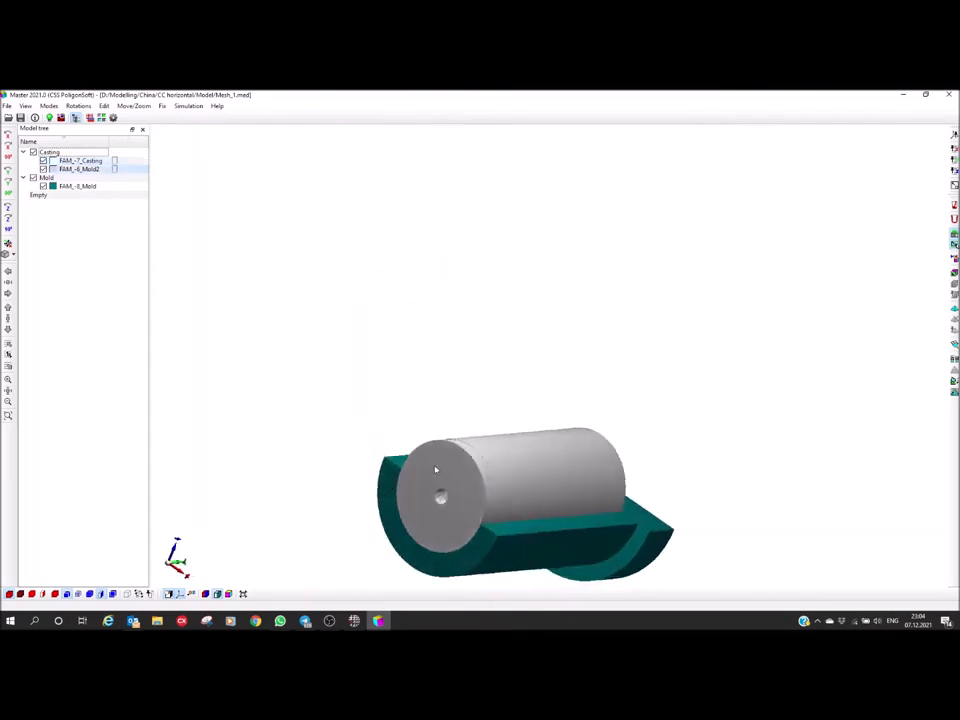
double_click(436, 467)
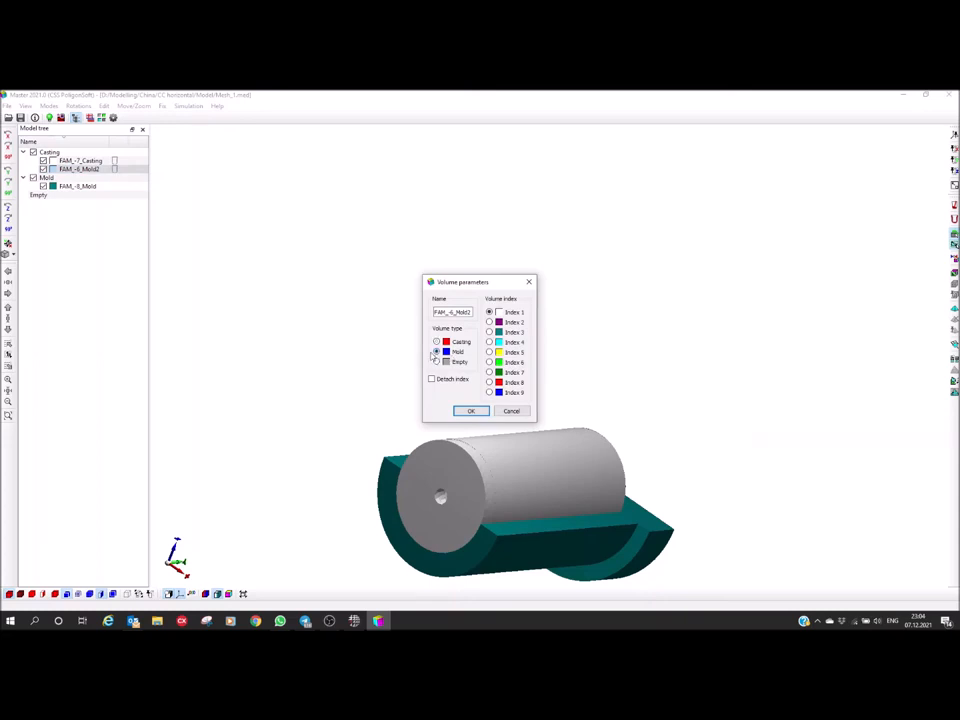
click(483, 411)
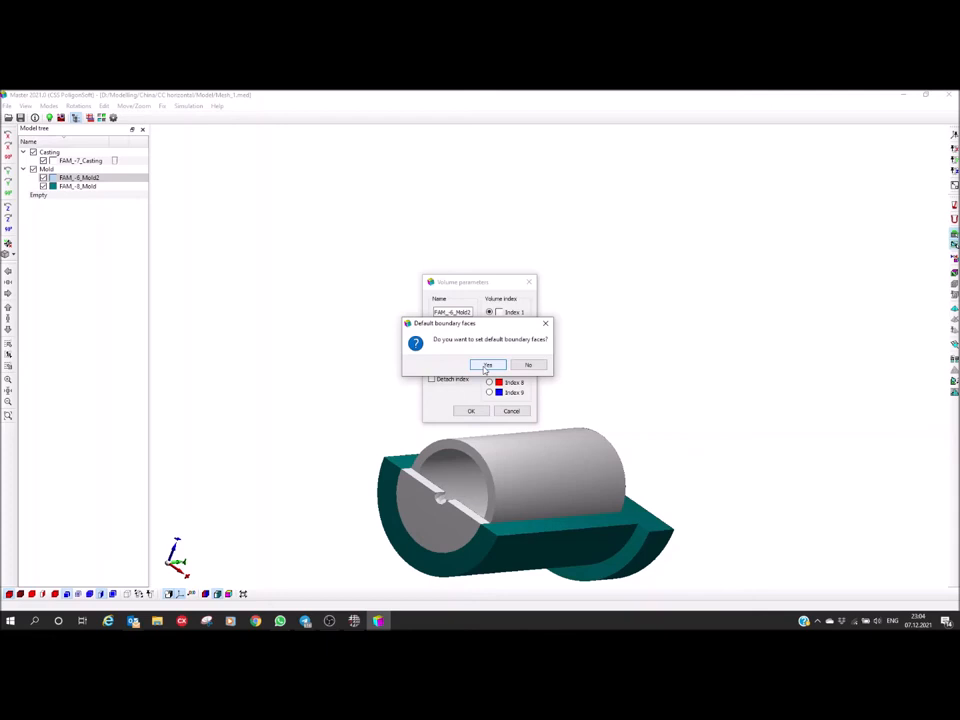
click(484, 369)
Check which part each volume represents by hiding and showing FAM_-7_Casting, FAM_-6_Mold2 and FAM_-8_Mold one at a time
middle_drag(280, 442, 385, 347)
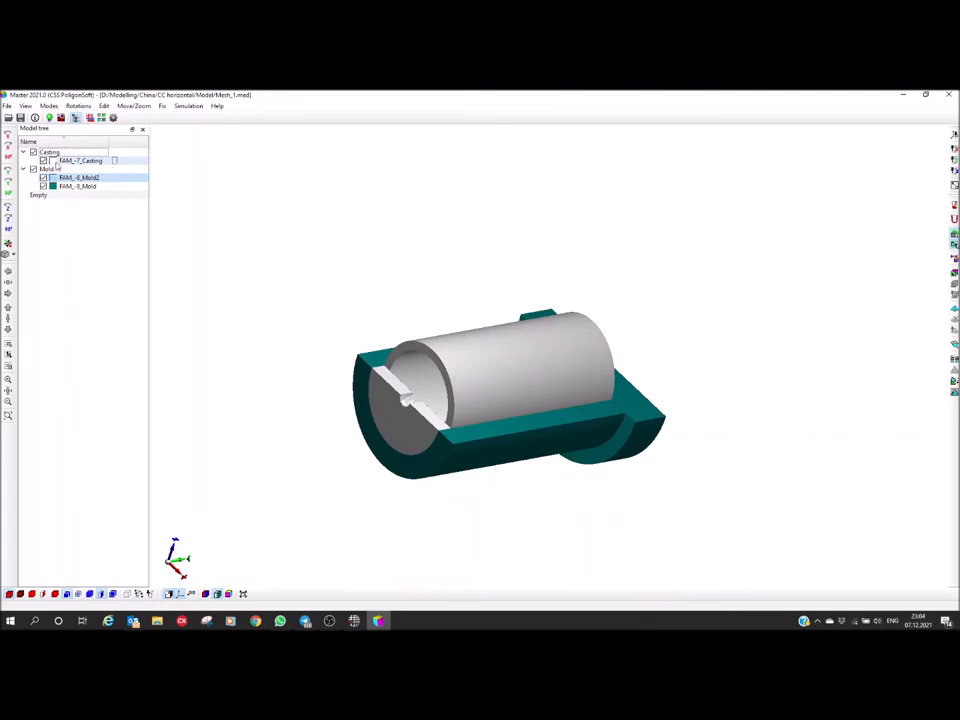
click(43, 160)
click(43, 160)
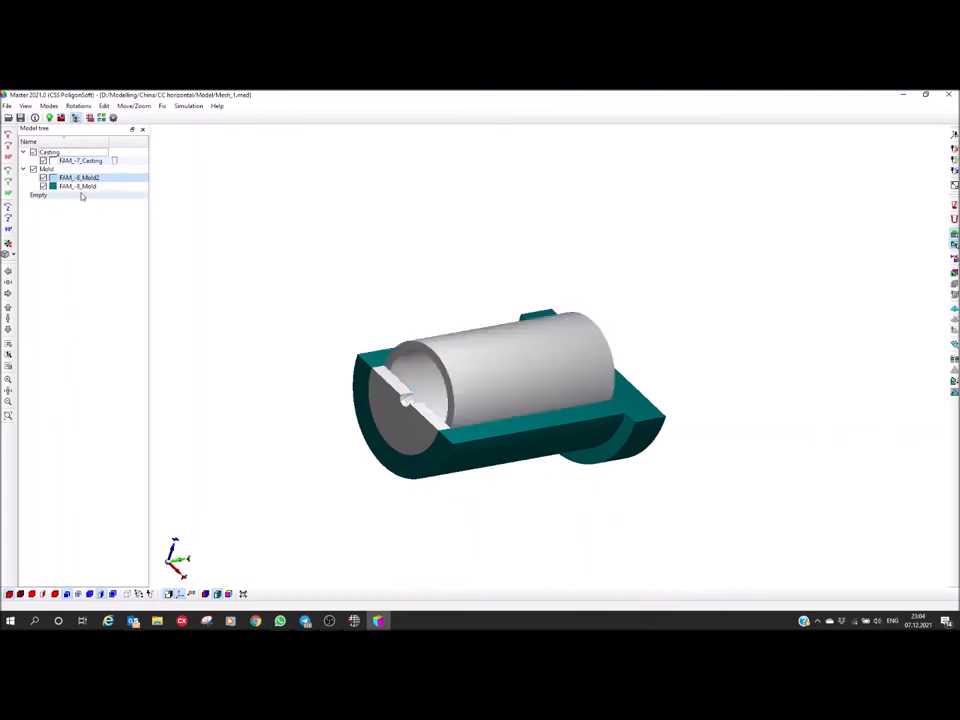
click(43, 177)
click(43, 177)
click(43, 186)
click(43, 186)
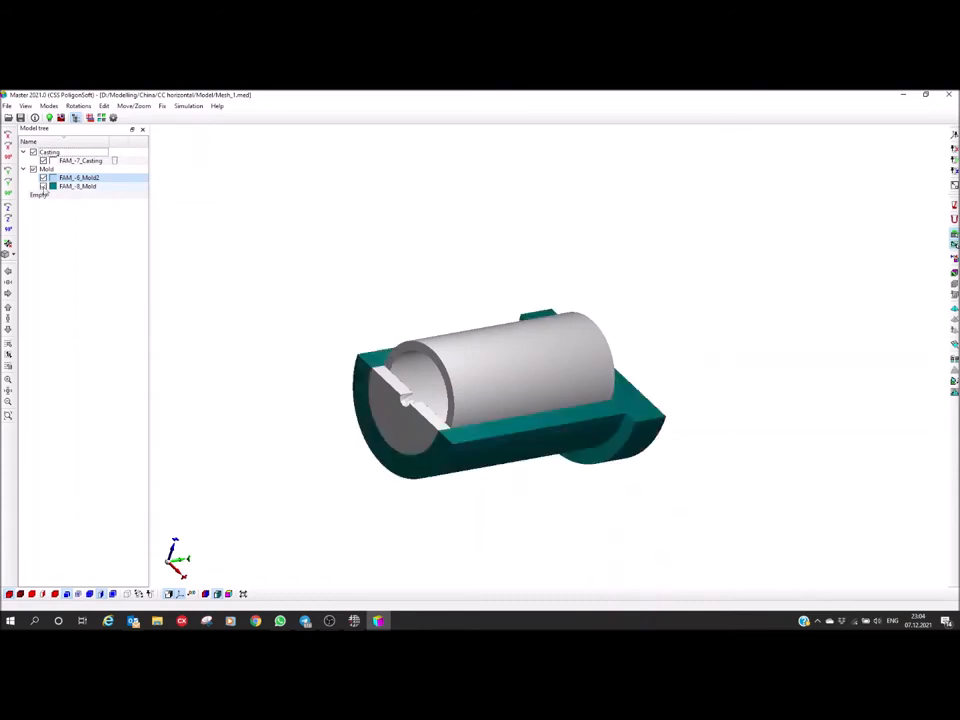
Examine the assembly from several sides, including the default orientation, to check how its length and end disc lie relative to the axes
middle_drag(332, 401, 300, 460)
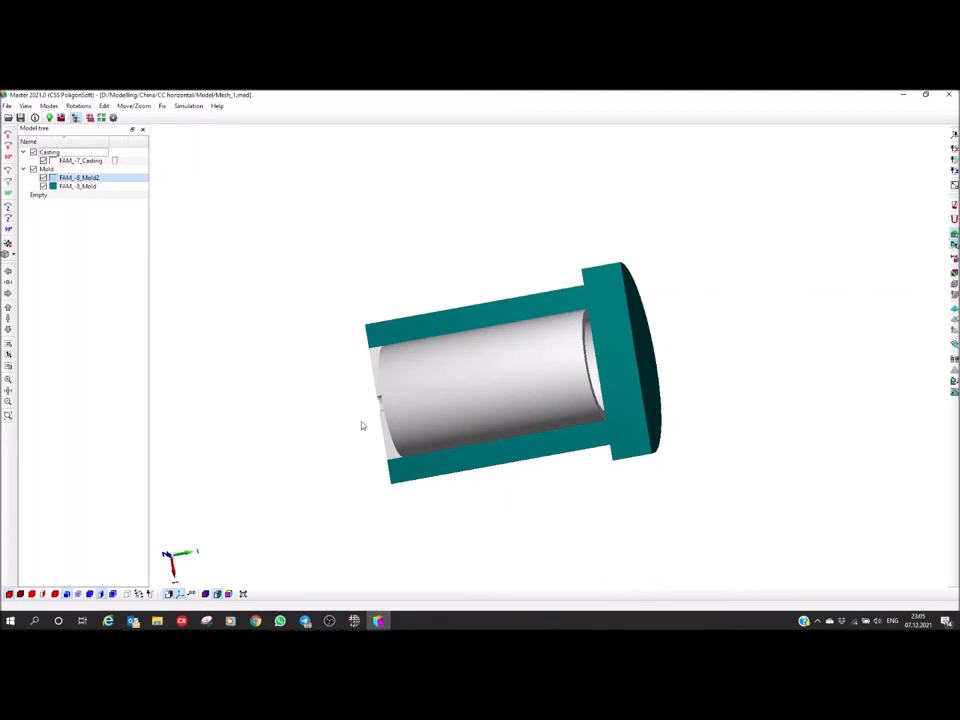
middle_drag(381, 403, 430, 463)
middle_drag(388, 325, 391, 388)
middle_drag(383, 472, 388, 349)
middle_drag(364, 394, 401, 400)
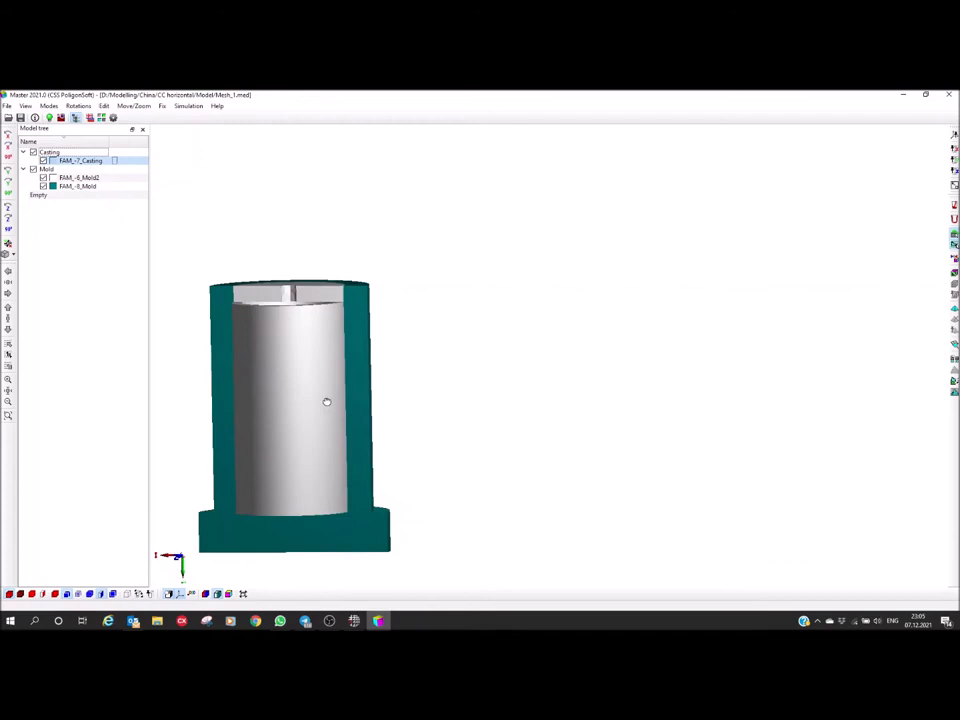
middle_drag(326, 402, 400, 410)
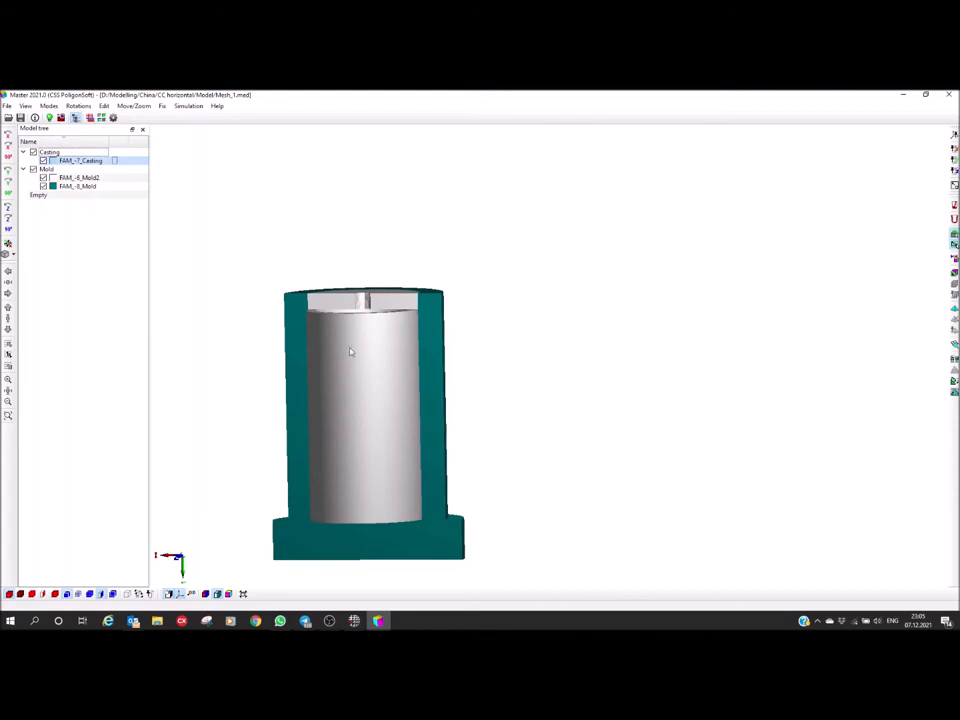
middle_drag(343, 371, 345, 412)
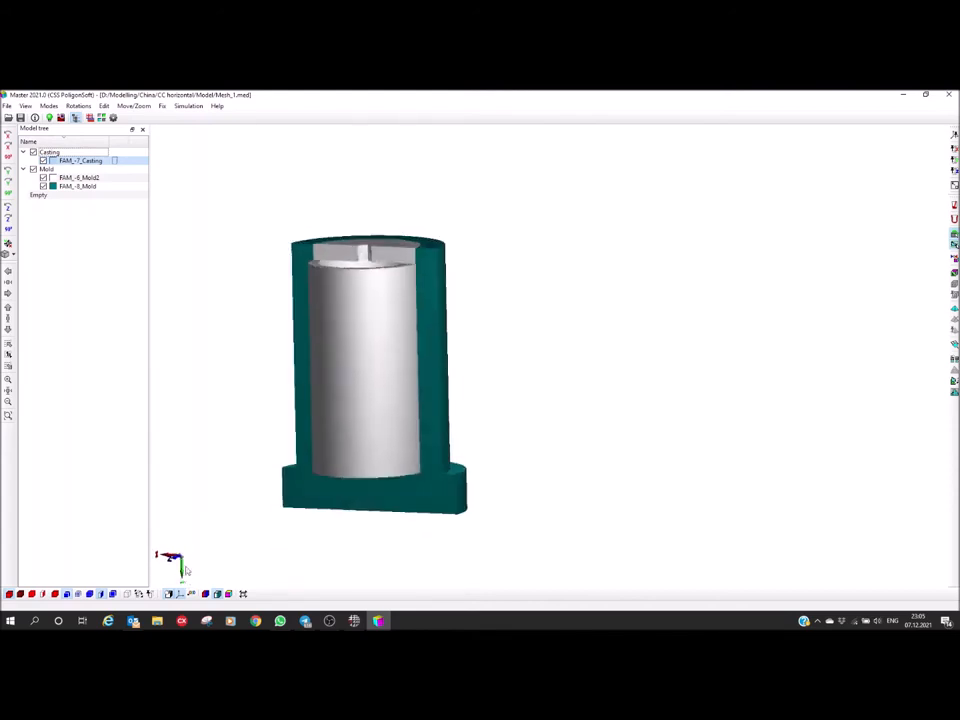
click(8, 245)
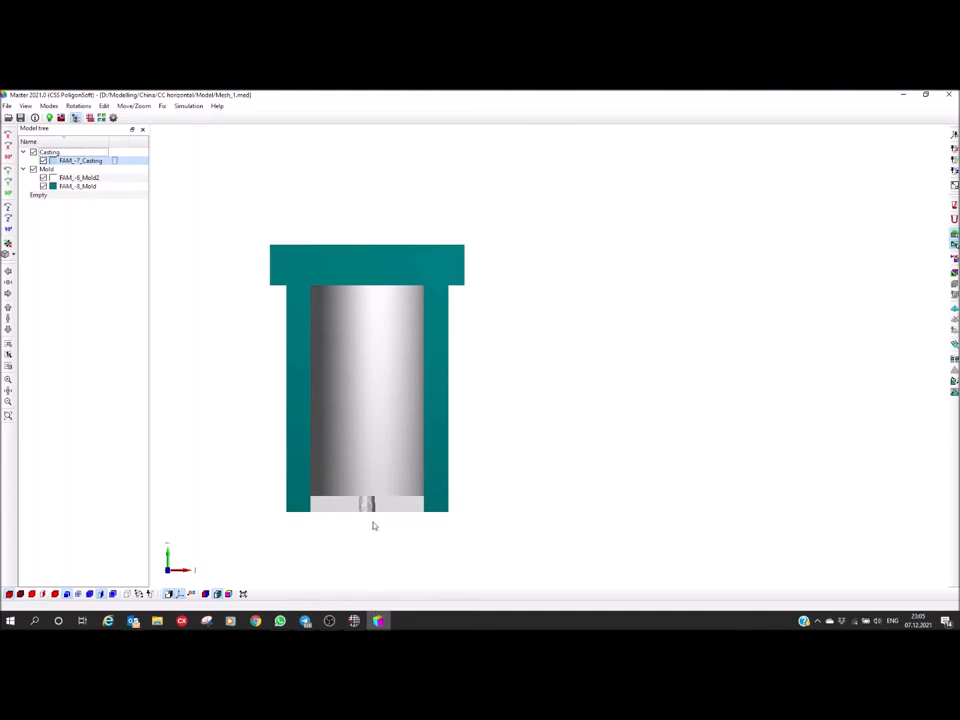
middle_drag(362, 546, 486, 449)
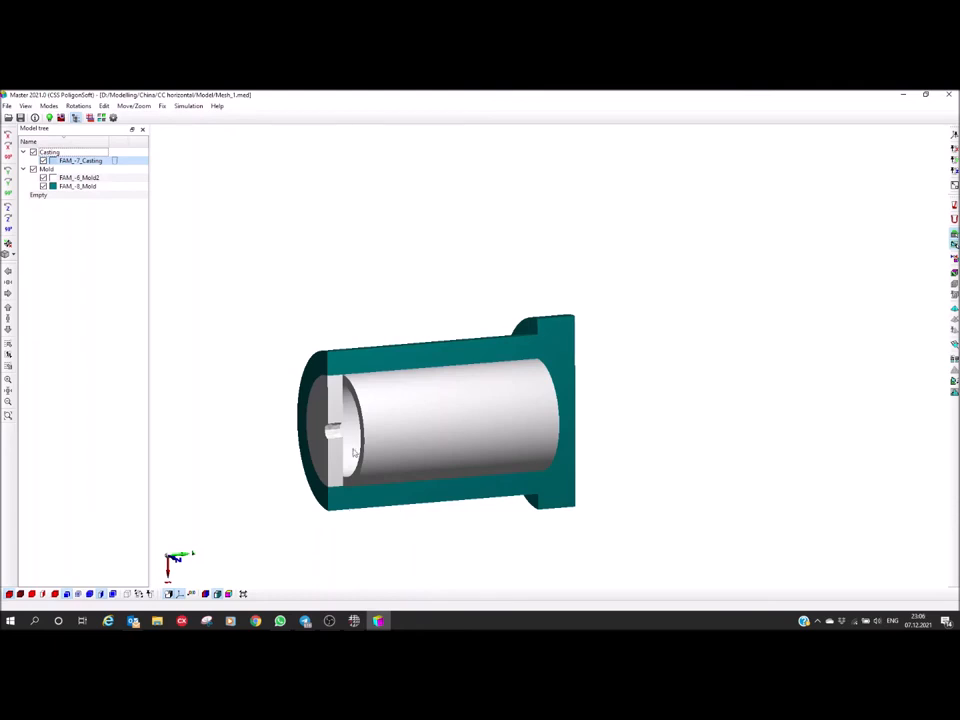
In the simulation parameters, load SCh20 (200).bd from PoligonSoft2021.0 EN\BD\Iron on drive C as the alloy properties file
click(49, 118)
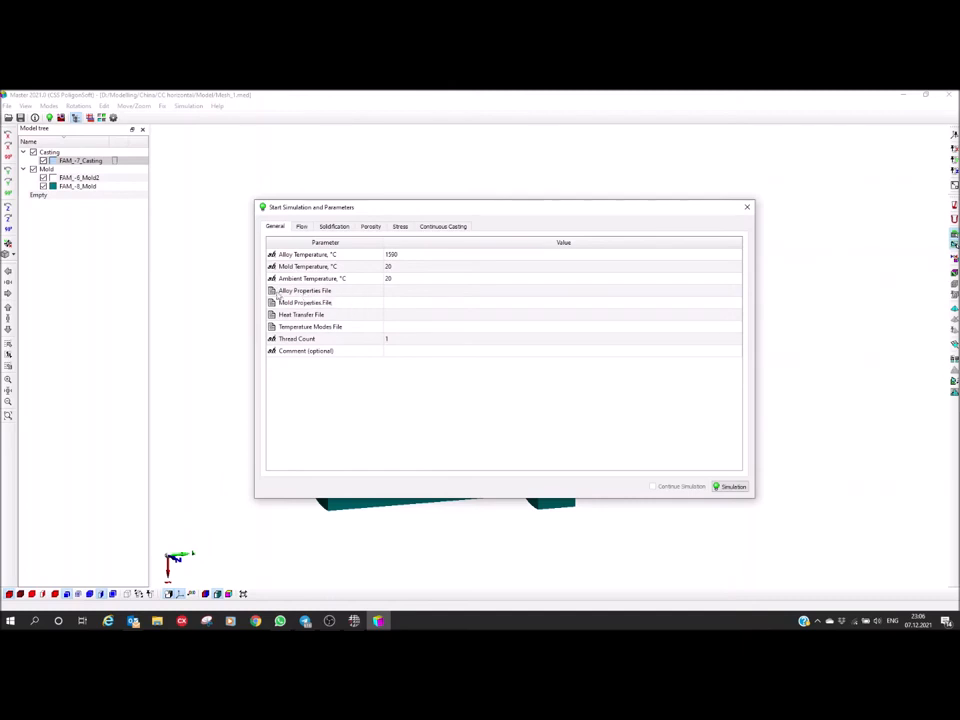
click(463, 292)
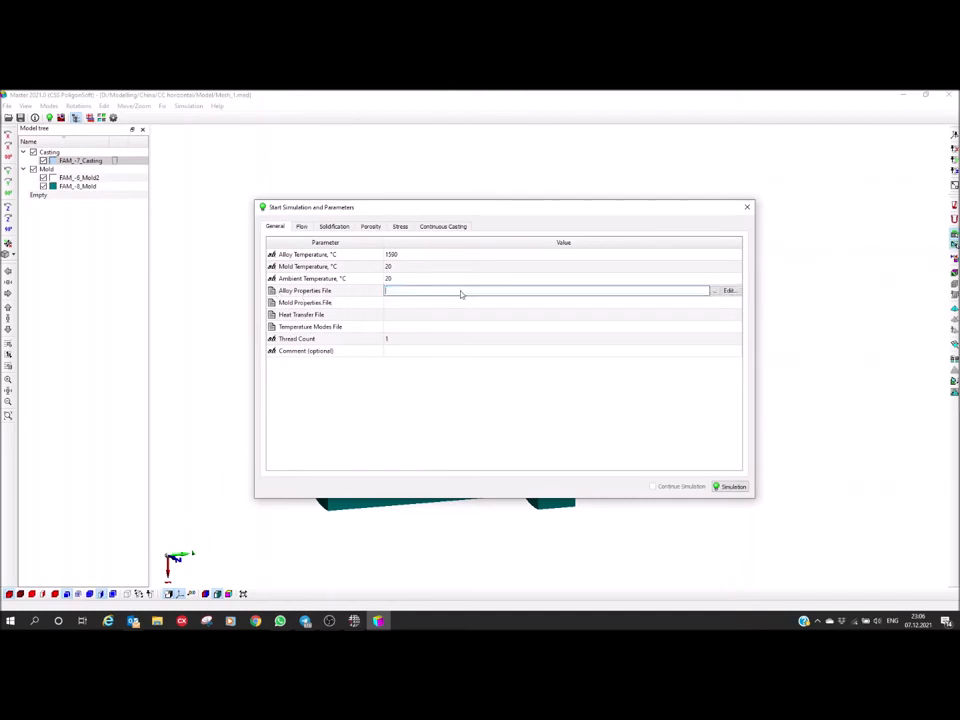
click(715, 291)
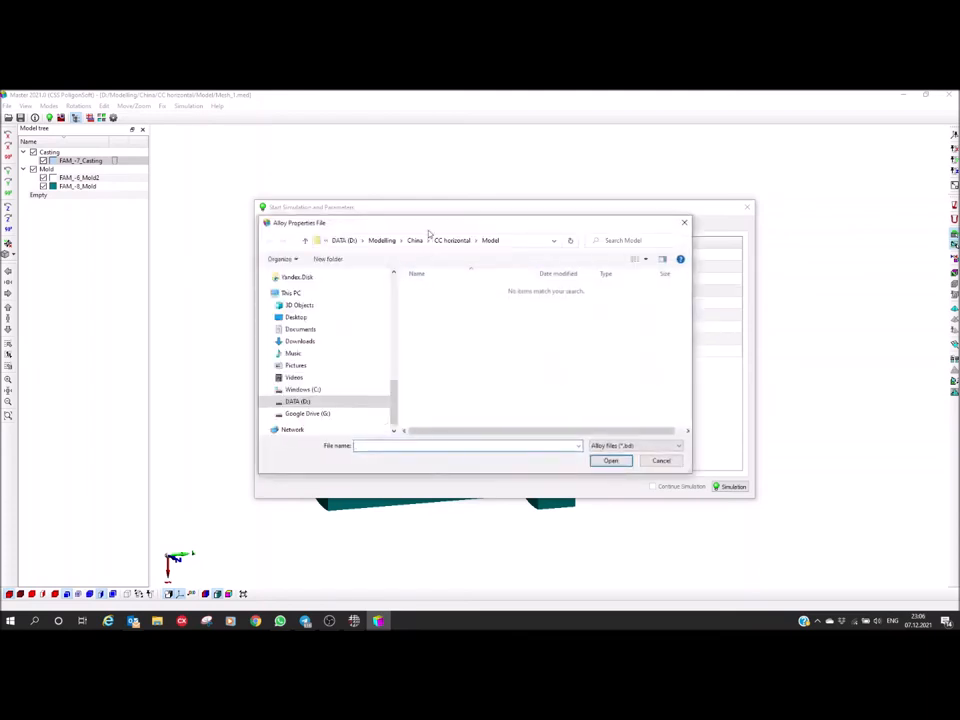
click(312, 389)
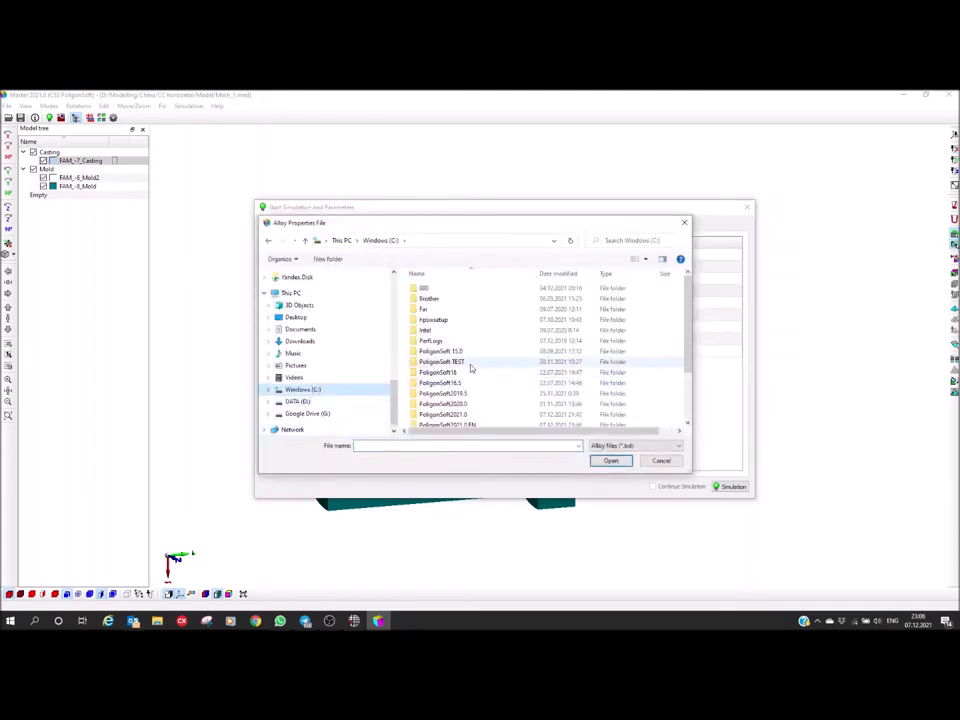
scroll(438, 382, down, 2)
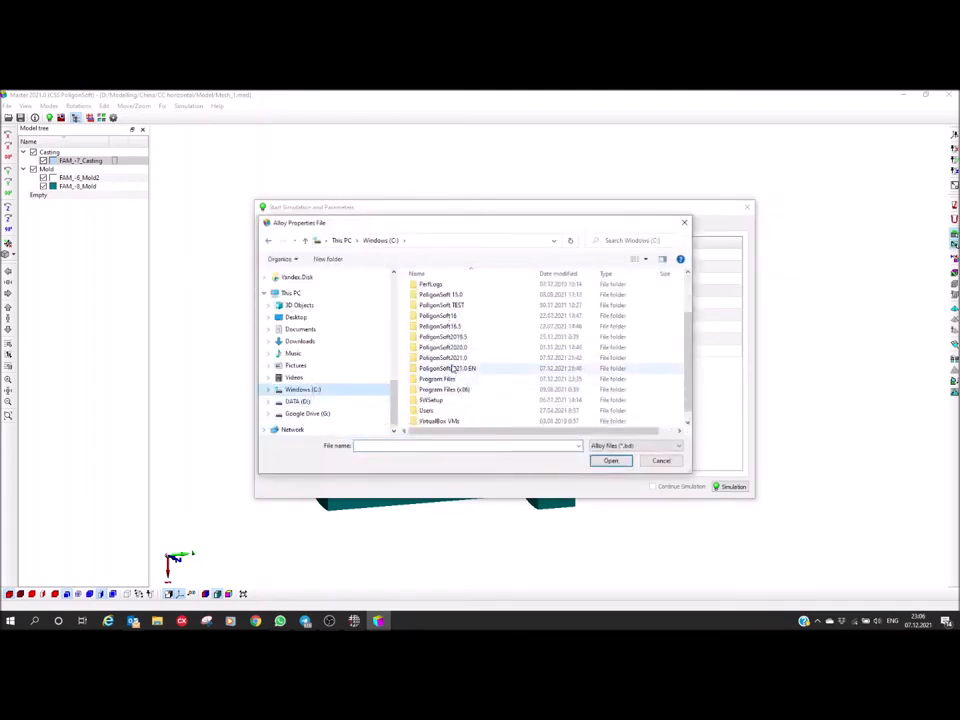
double_click(450, 370)
double_click(425, 287)
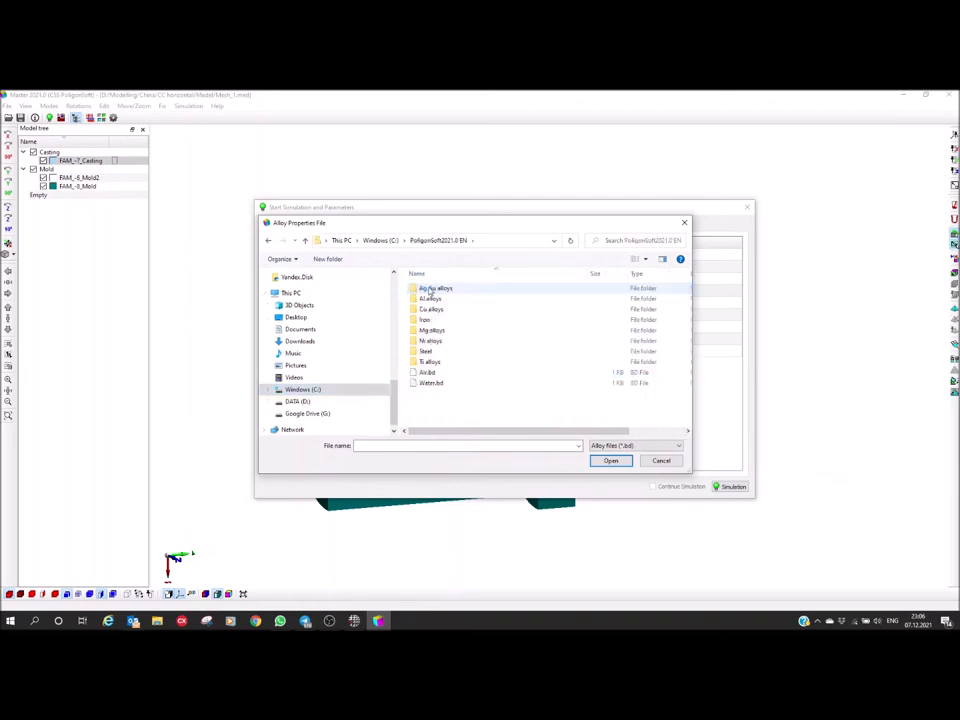
double_click(424, 319)
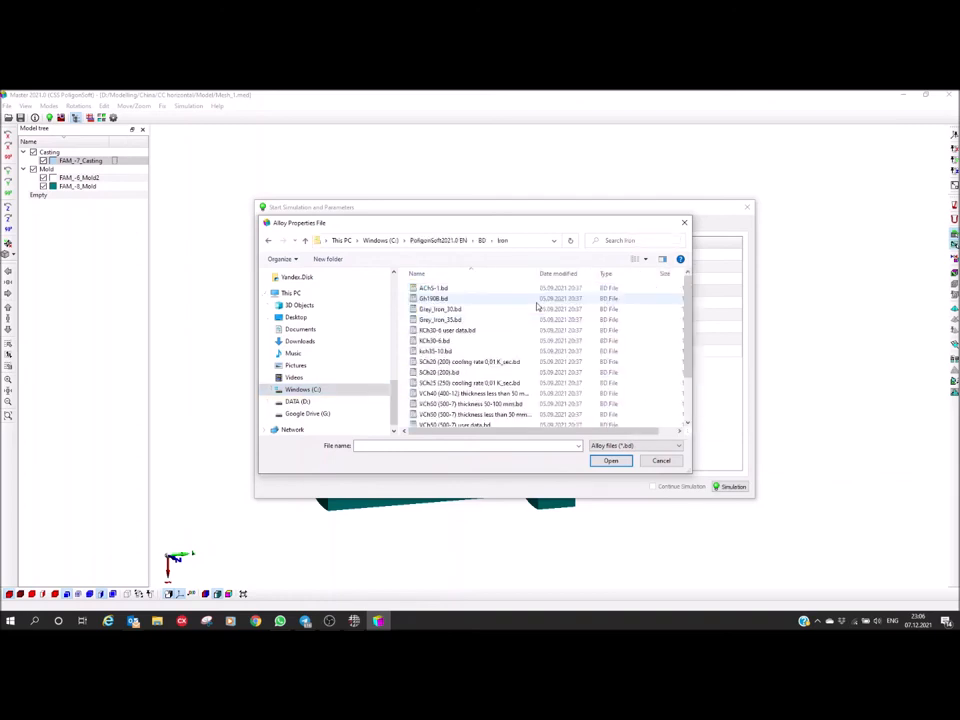
scroll(491, 345, down, 1)
click(434, 347)
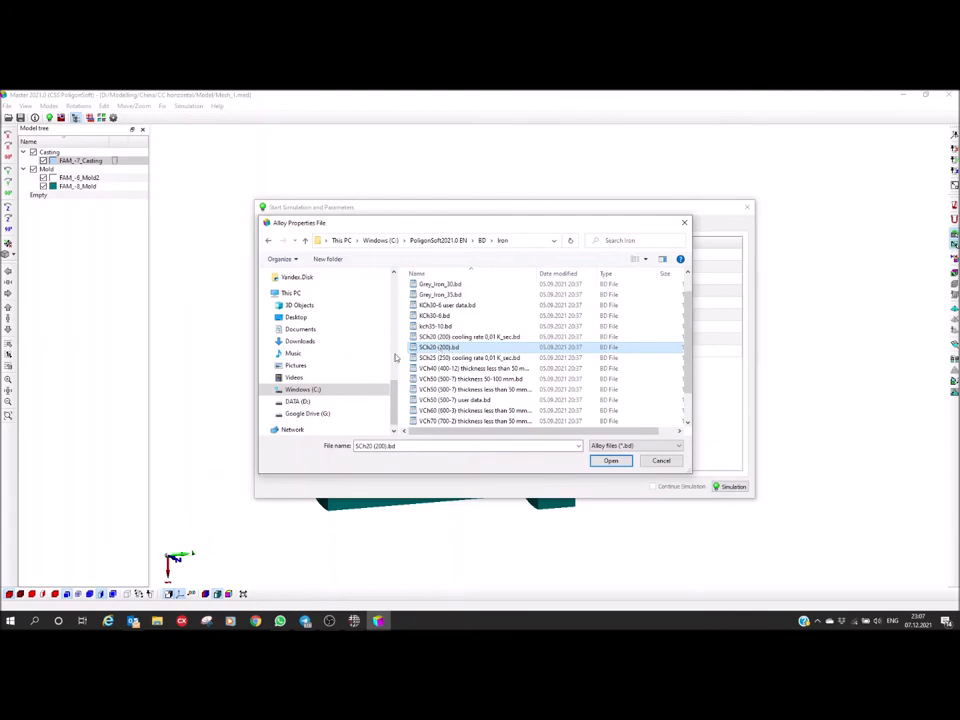
click(609, 461)
Review the thermal data of the chosen alloy in the properties editor and close it without changes
click(615, 291)
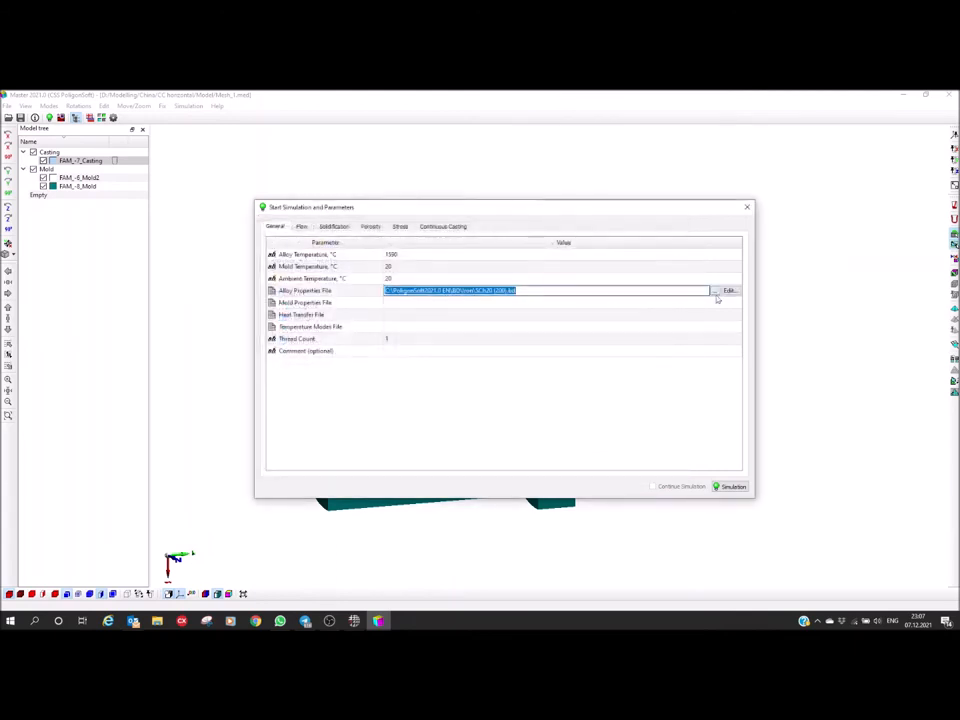
click(729, 291)
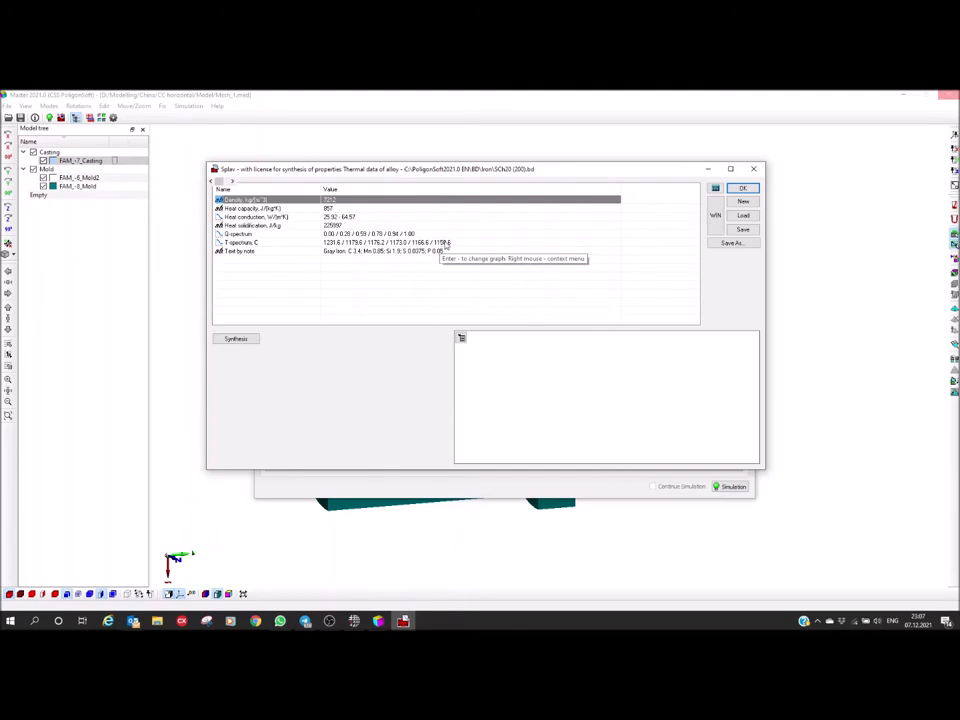
click(753, 171)
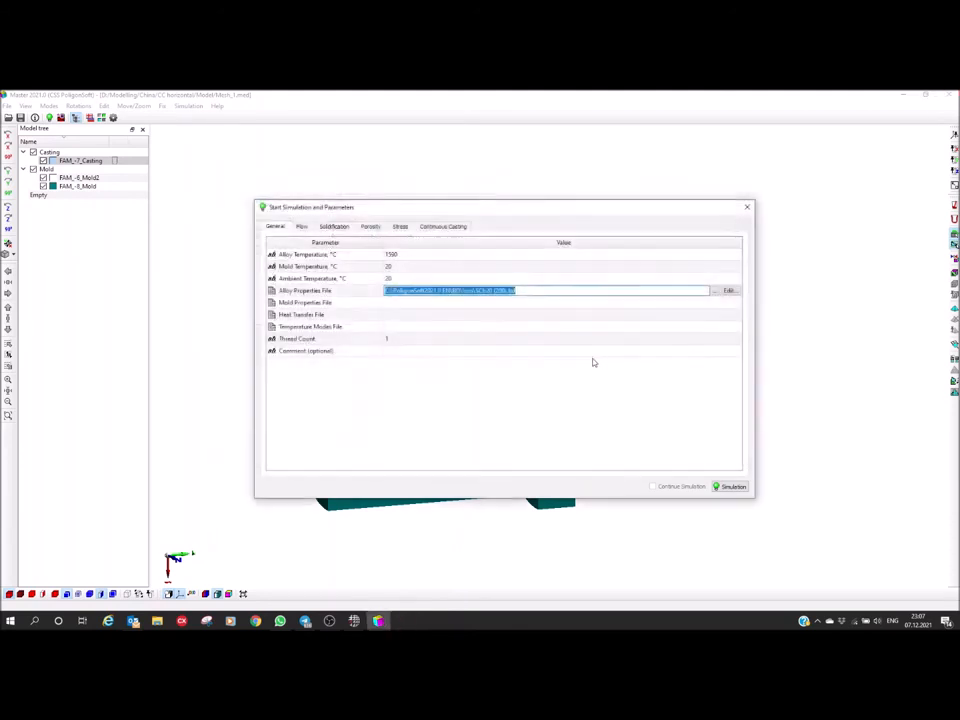
Open the mold materials editor for the simulation's mold properties file, keeping the model and material list in view
click(420, 303)
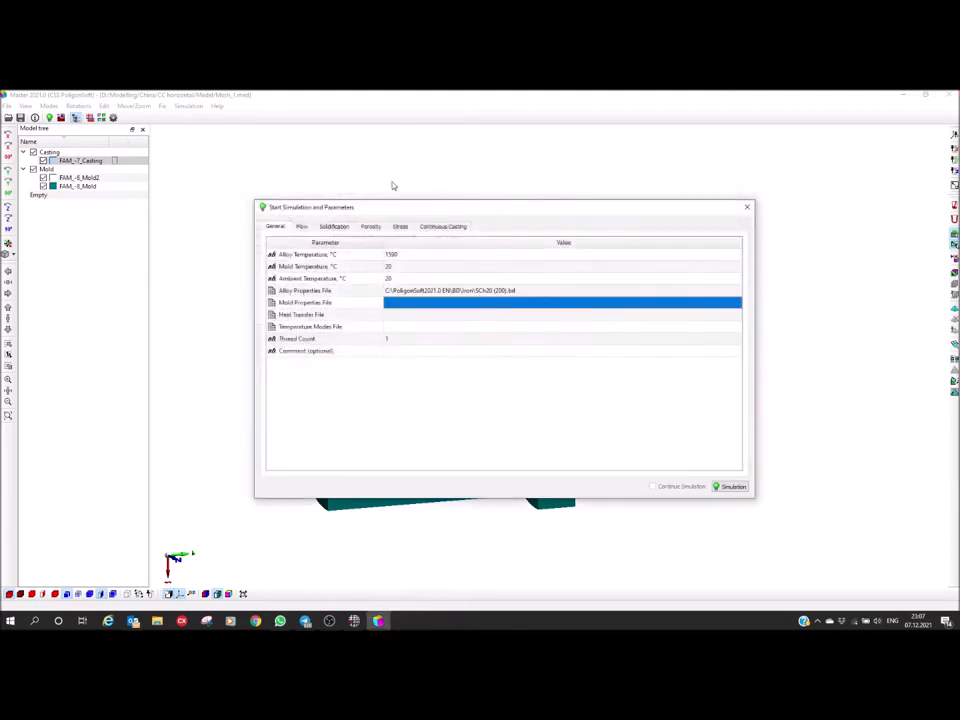
drag(377, 207, 537, 187)
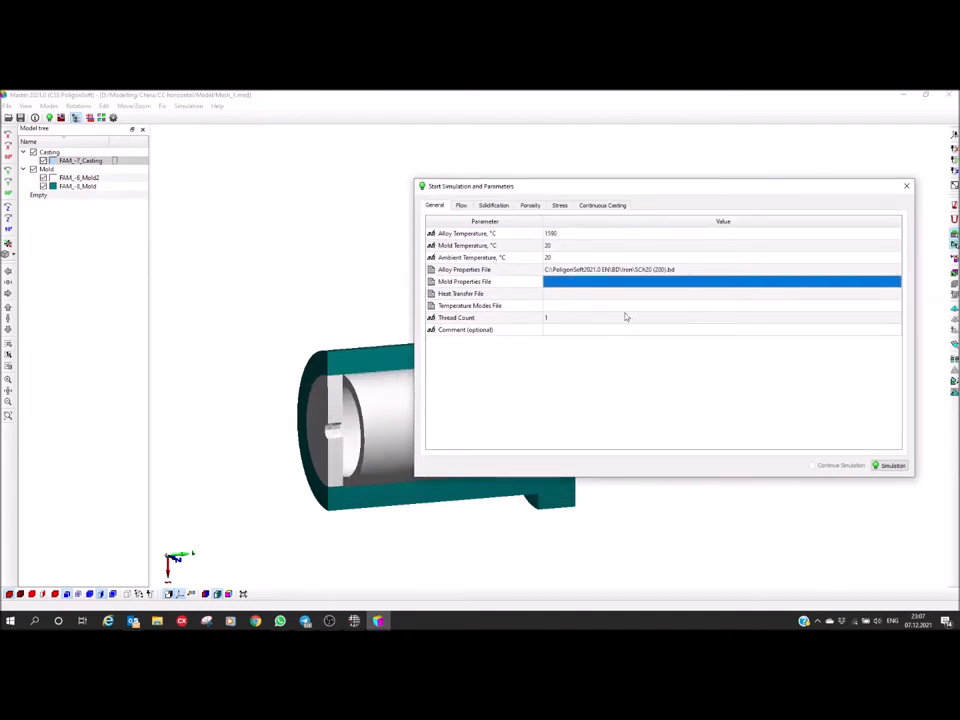
click(579, 282)
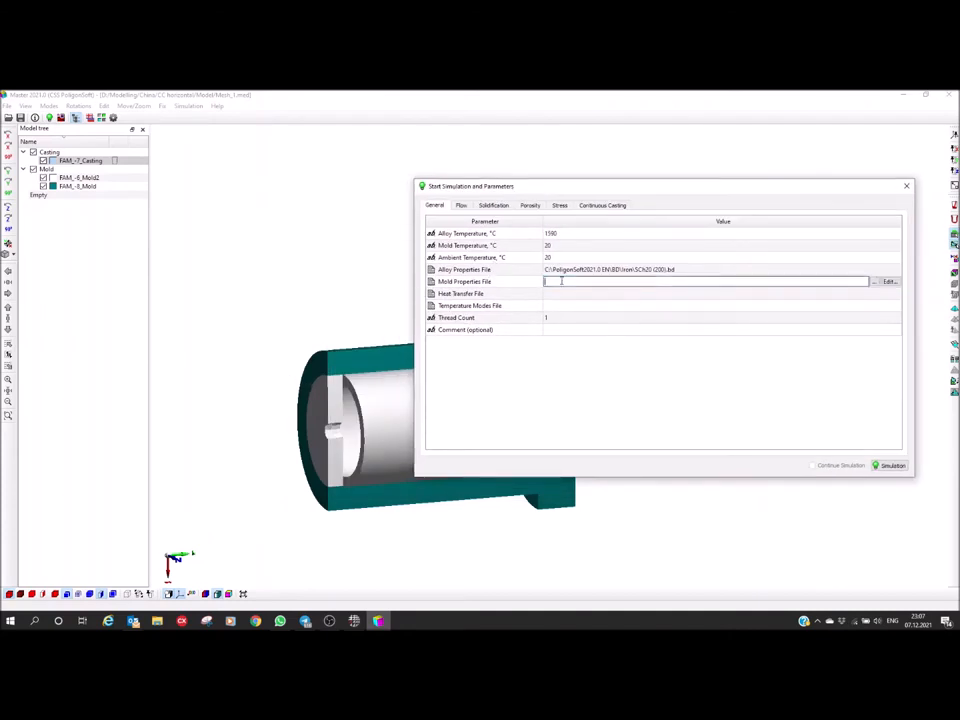
click(889, 282)
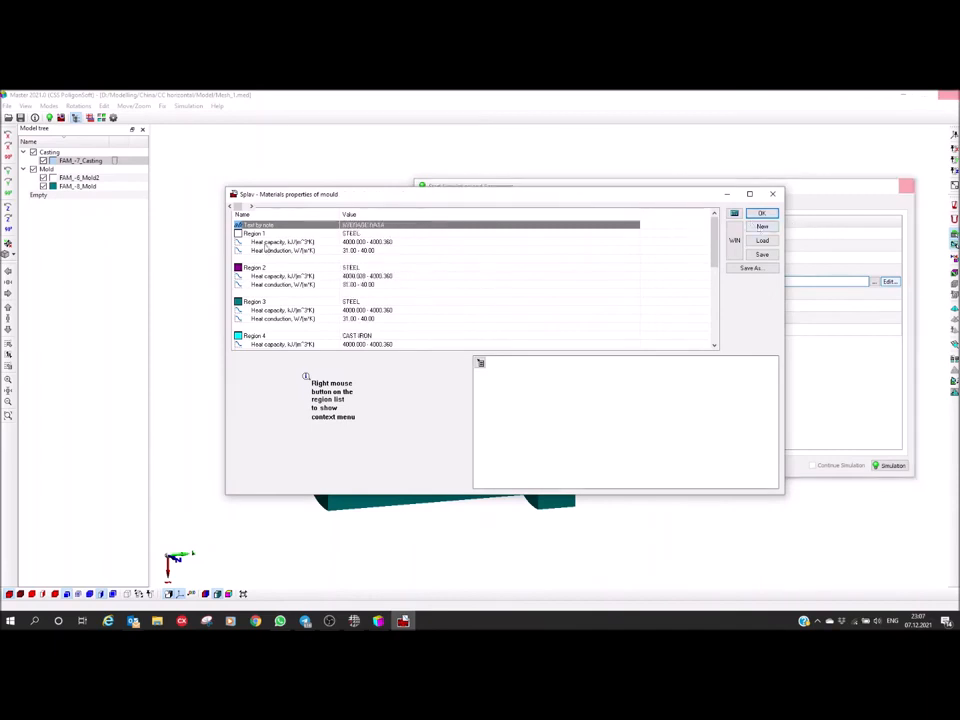
drag(301, 200, 308, 210)
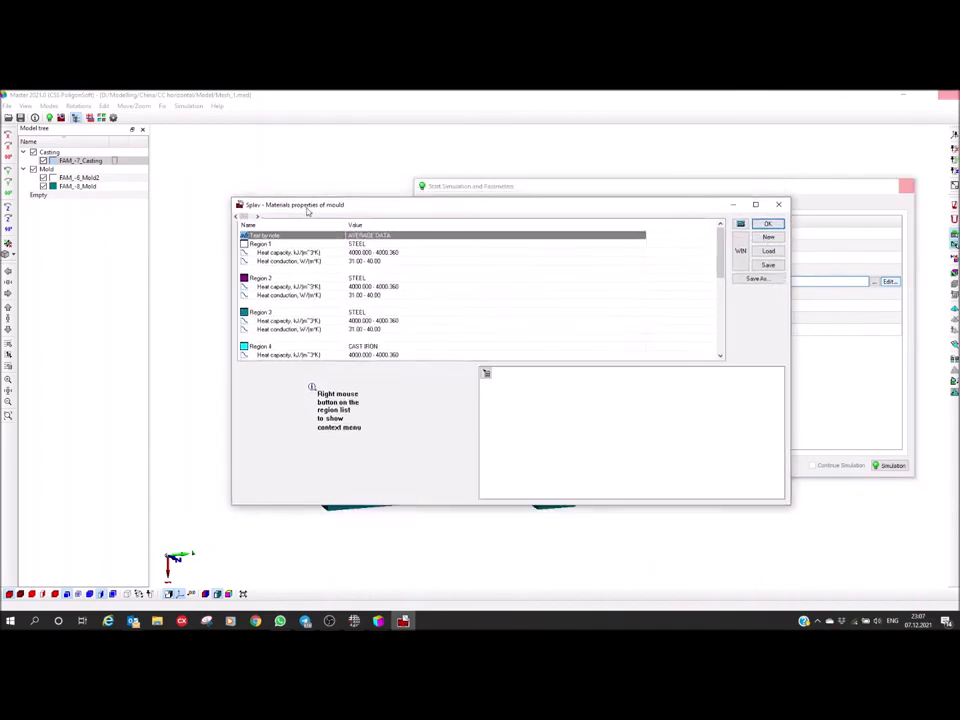
Load Steel Carbon from the material base into Region 2 of the mold materials and review its heat capacity and heat conduction curves
click(248, 279)
click(249, 279)
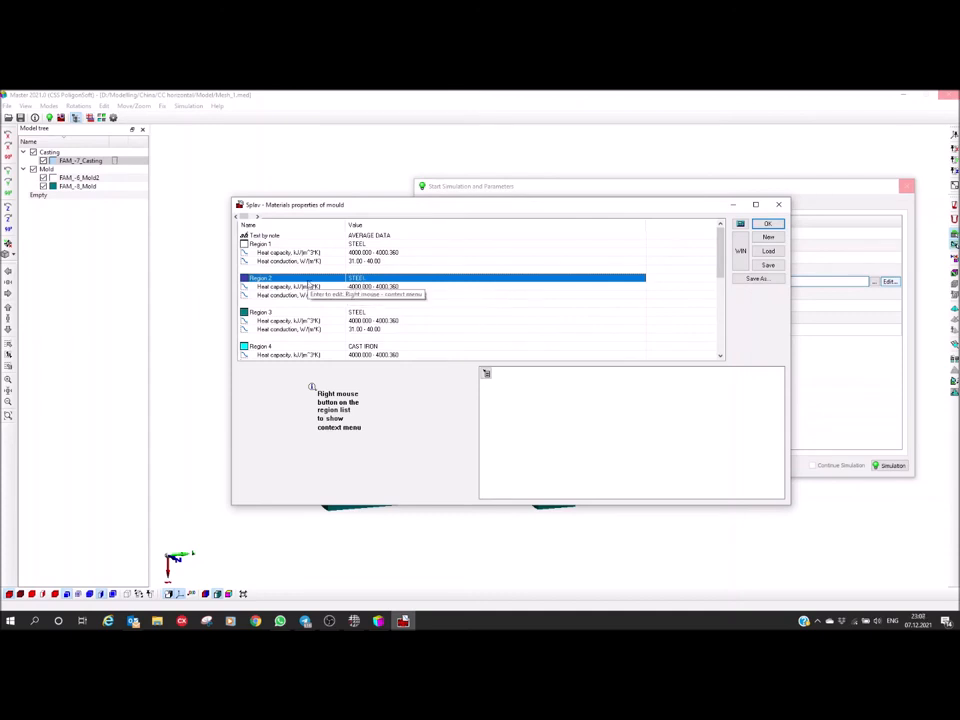
right_click(367, 281)
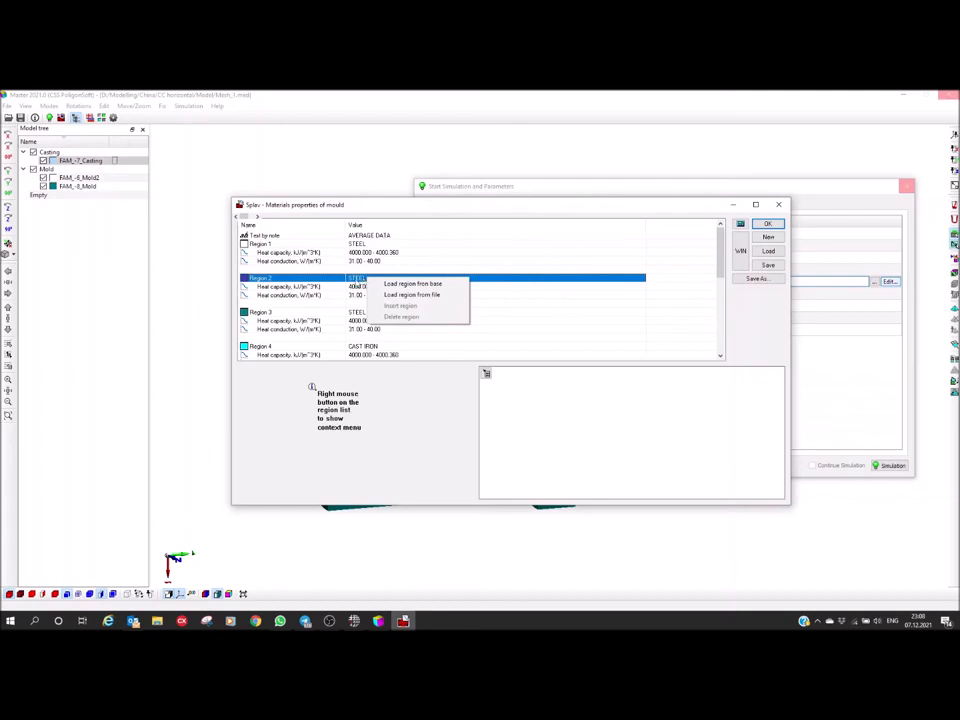
click(411, 285)
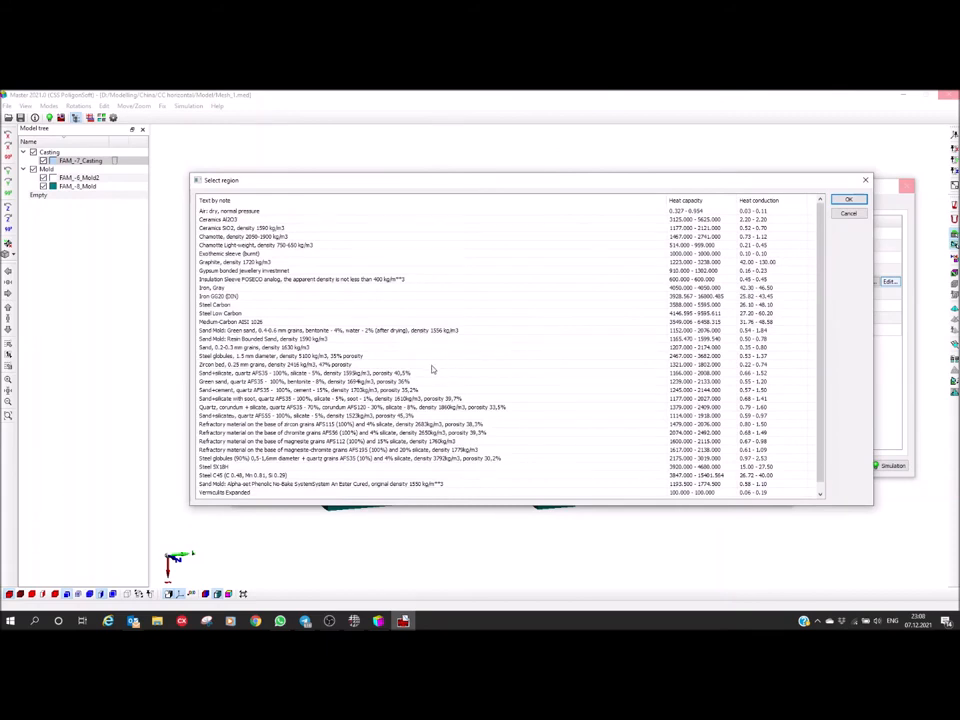
double_click(238, 305)
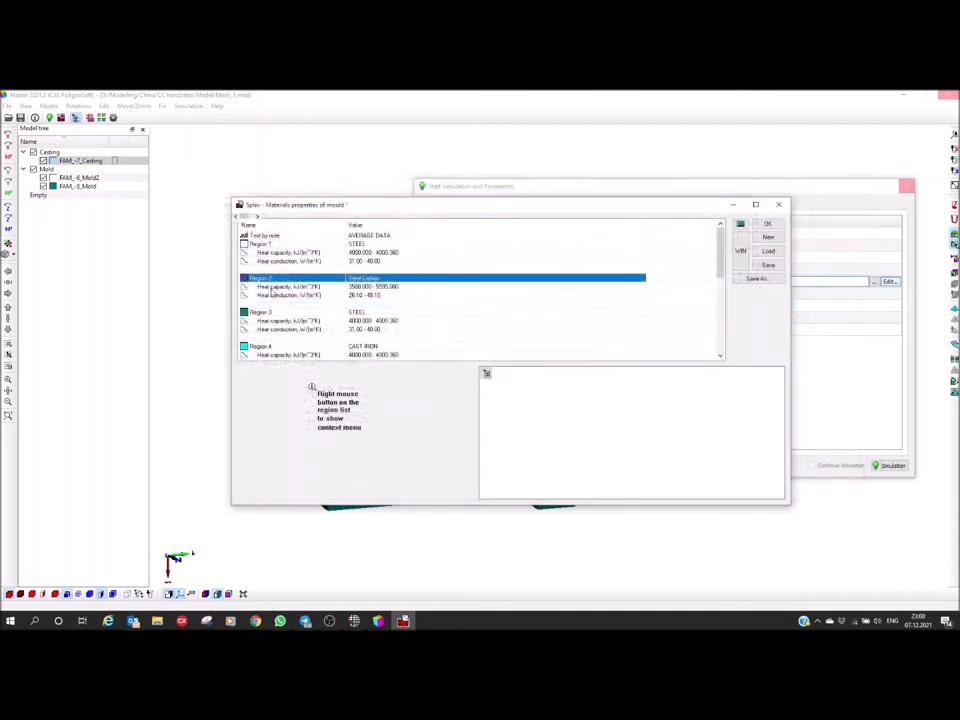
click(280, 286)
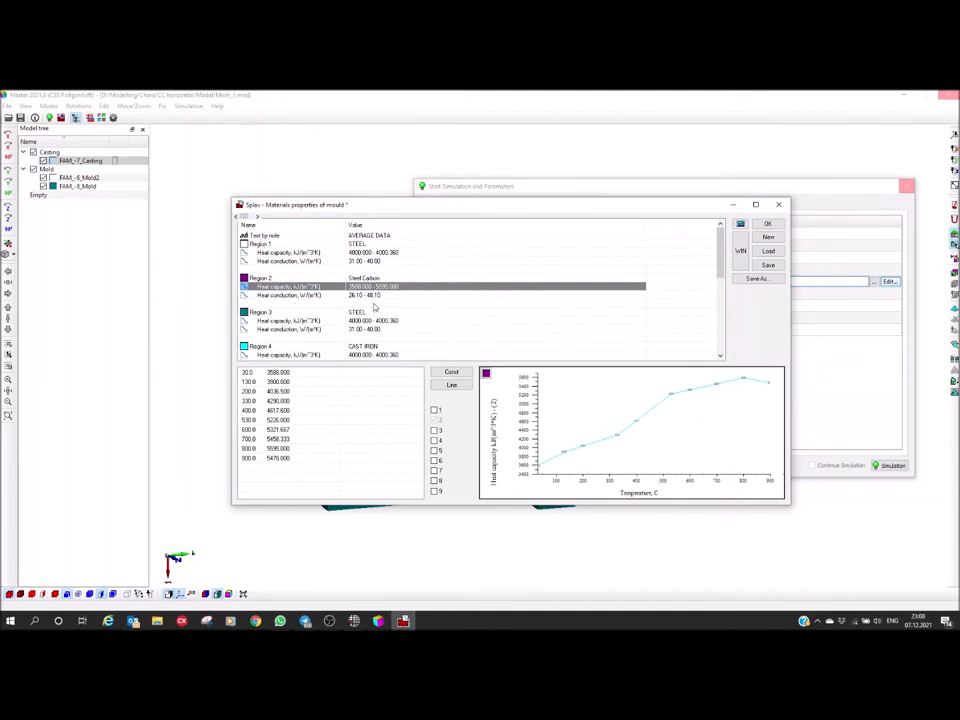
click(370, 295)
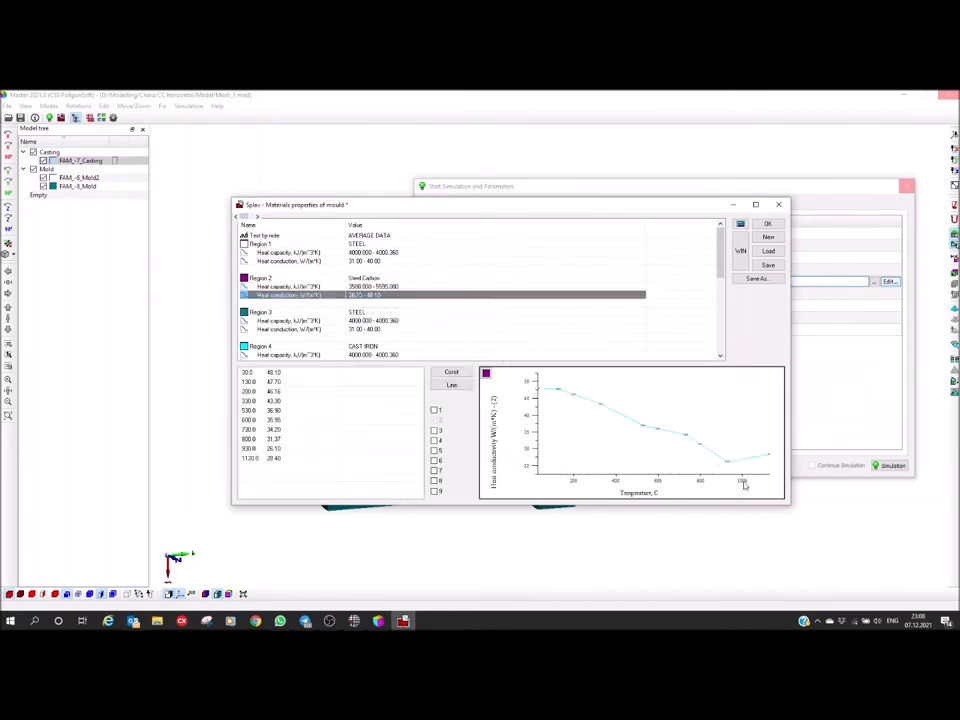
Save the mold materials as CC.bdf in D:\Modelling\China\CC horizontal and accept it as the mold properties file
click(769, 266)
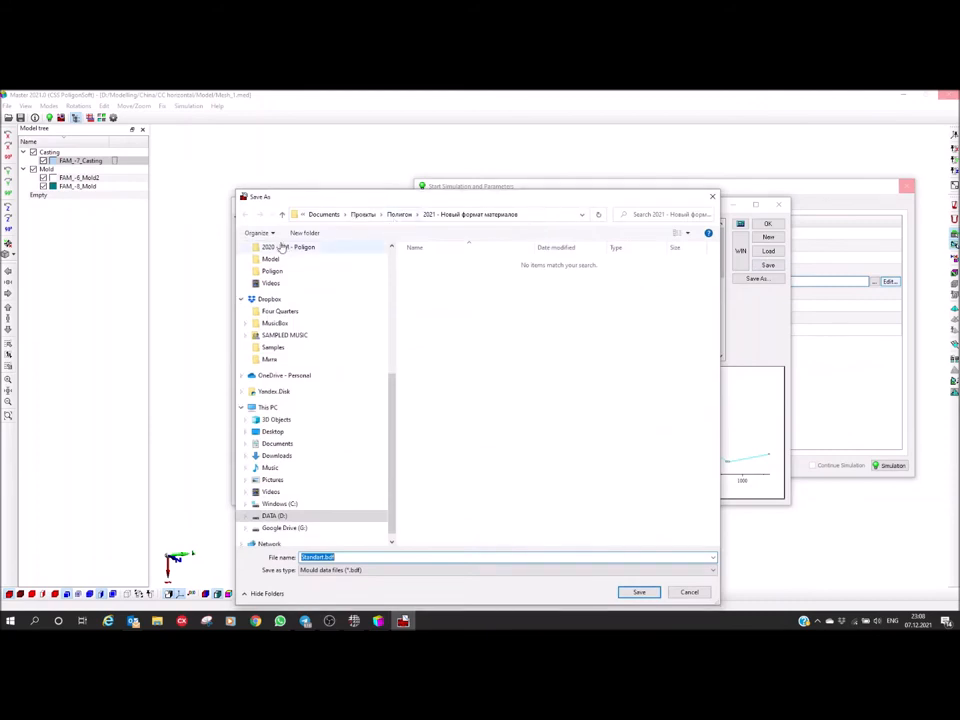
click(274, 515)
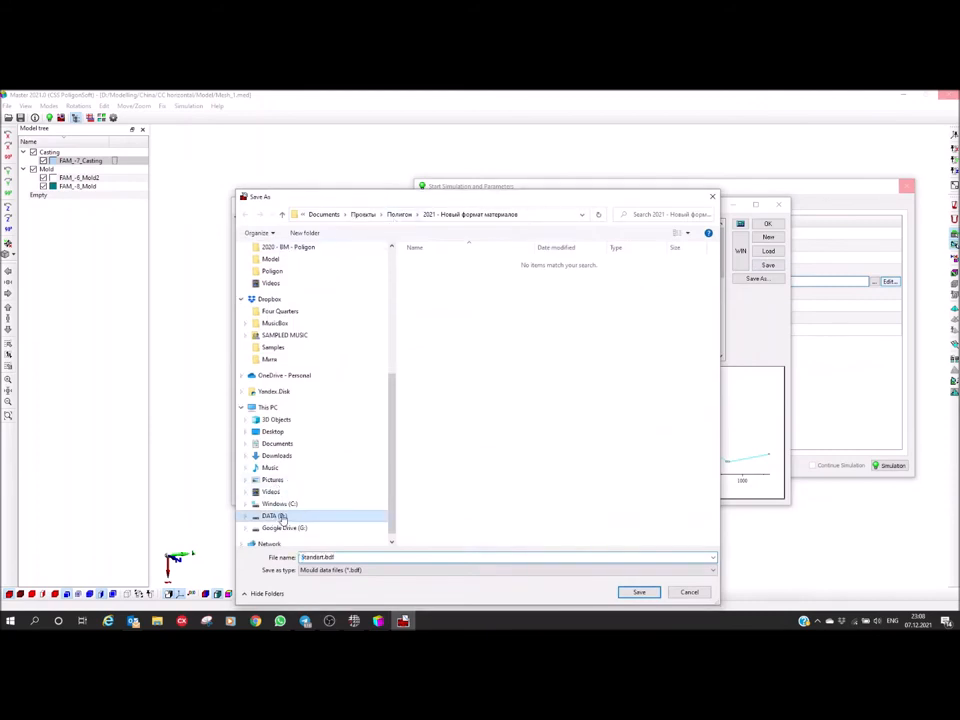
click(438, 337)
double_click(438, 337)
double_click(424, 272)
click(433, 264)
double_click(433, 264)
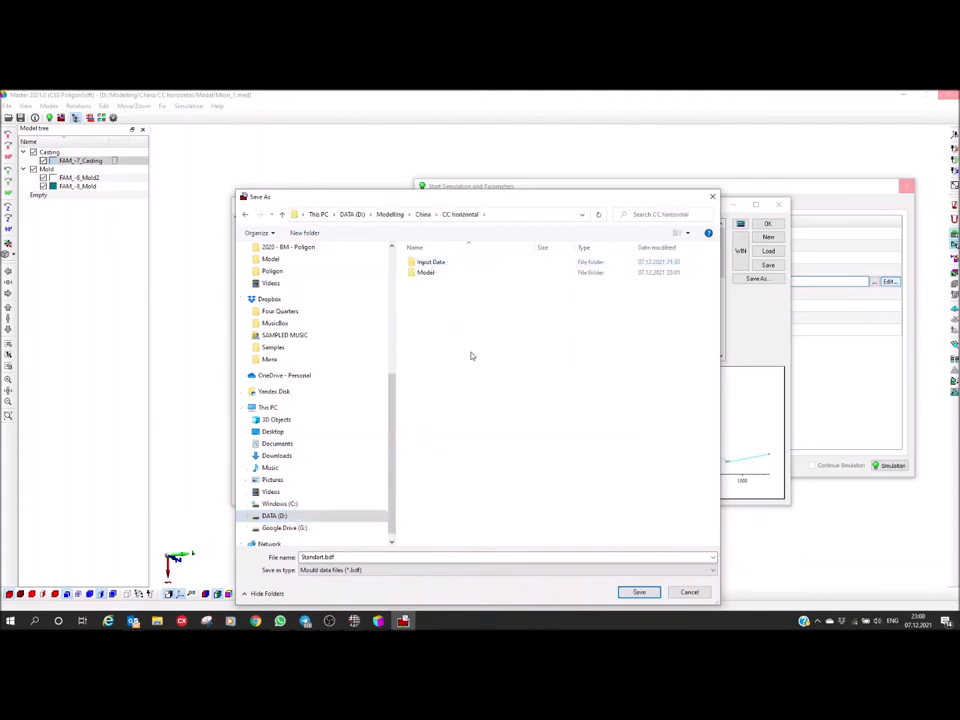
click(387, 556)
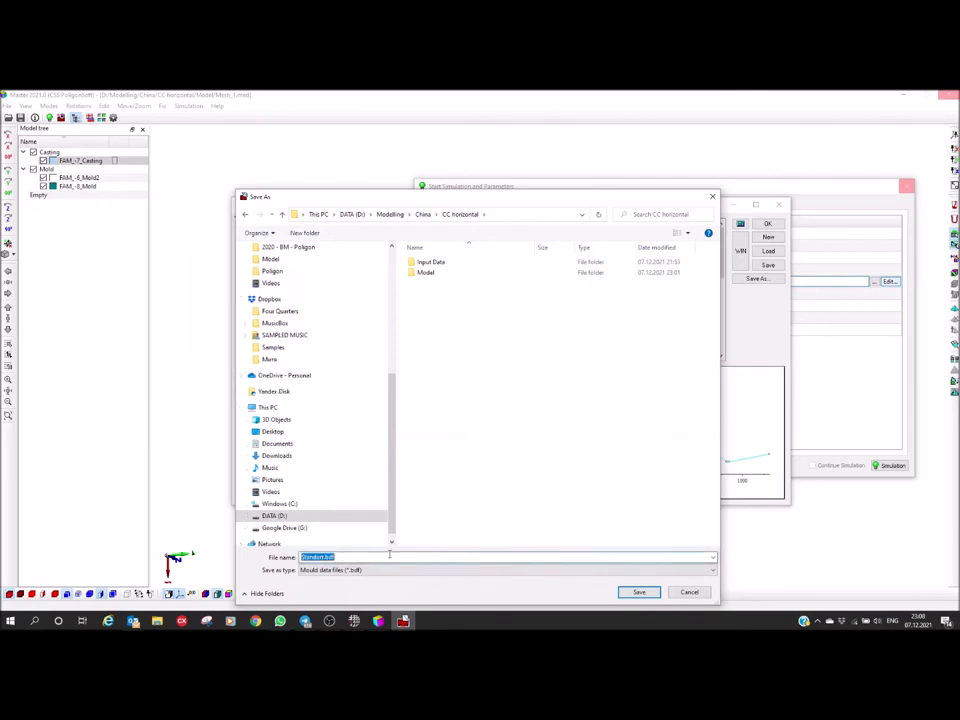
text(CC)
click(632, 593)
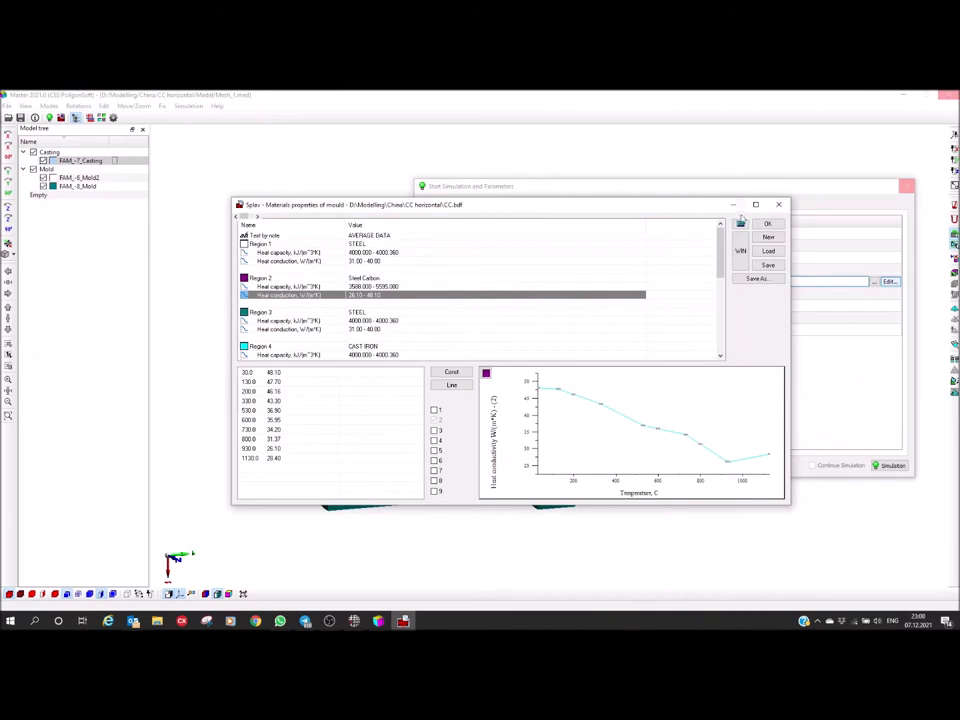
click(767, 223)
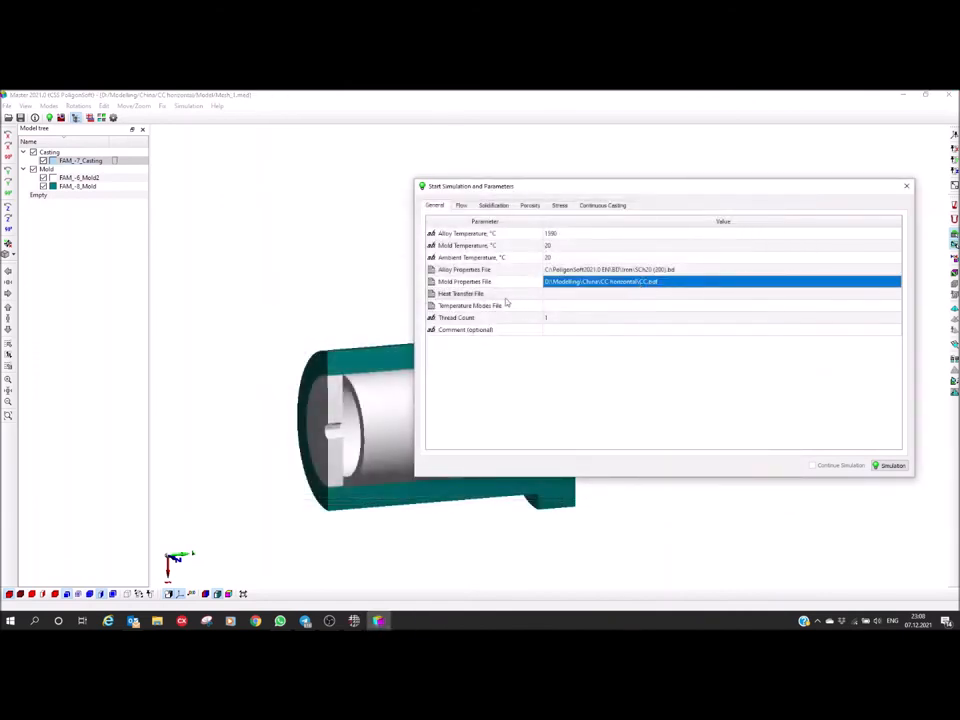
Open the heat transfer editor for the simulation and filter the list to only the data used in the project
click(586, 296)
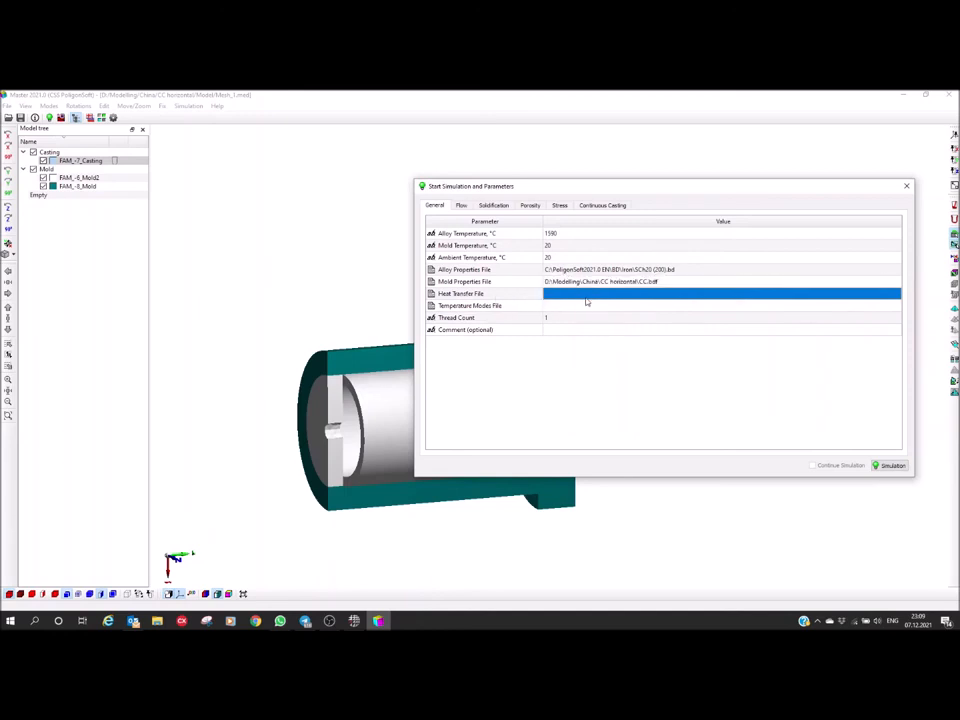
drag(601, 195, 608, 173)
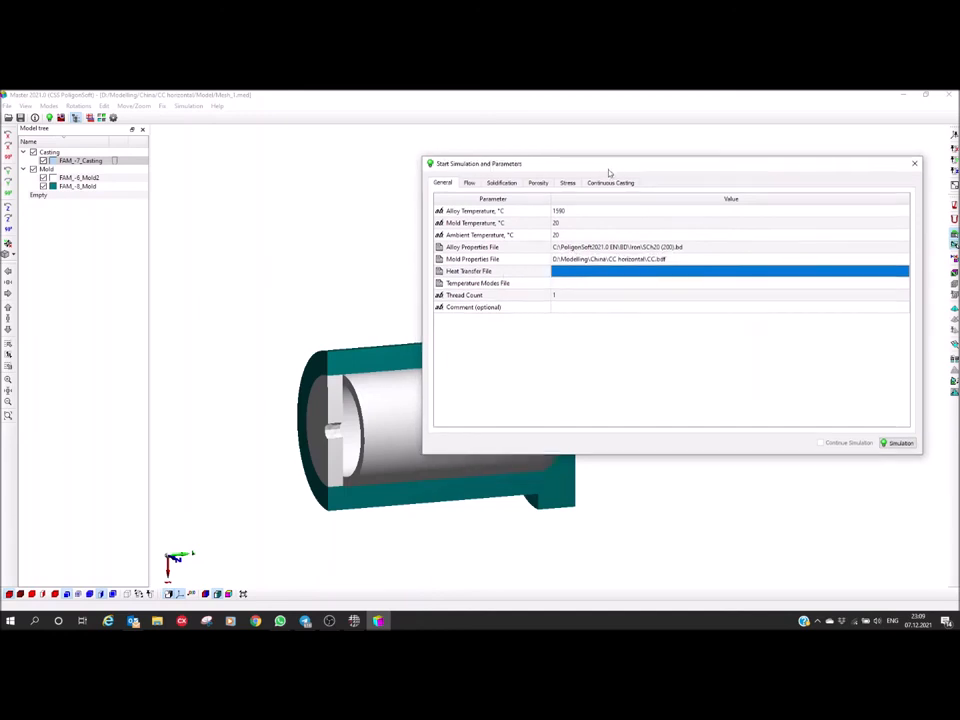
drag(337, 403, 314, 431)
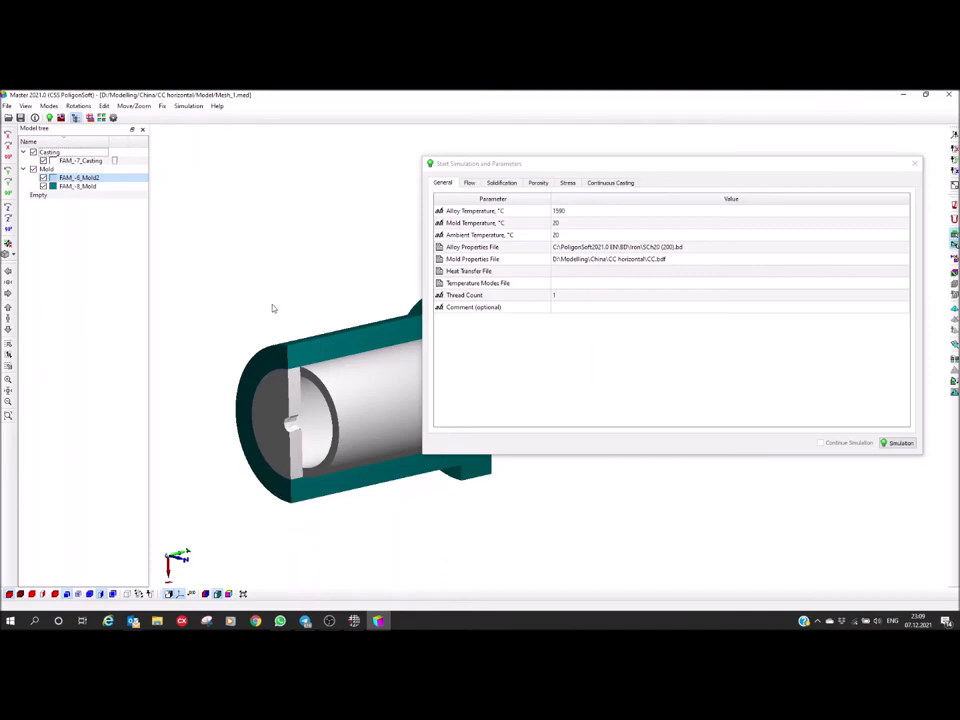
click(575, 271)
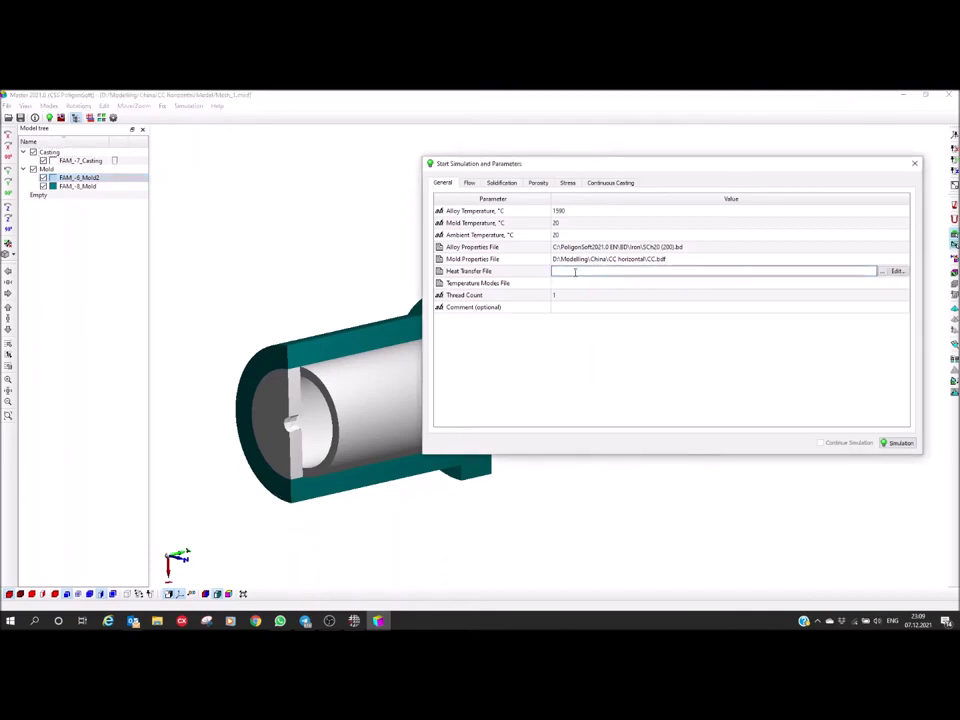
click(897, 271)
drag(394, 210, 453, 239)
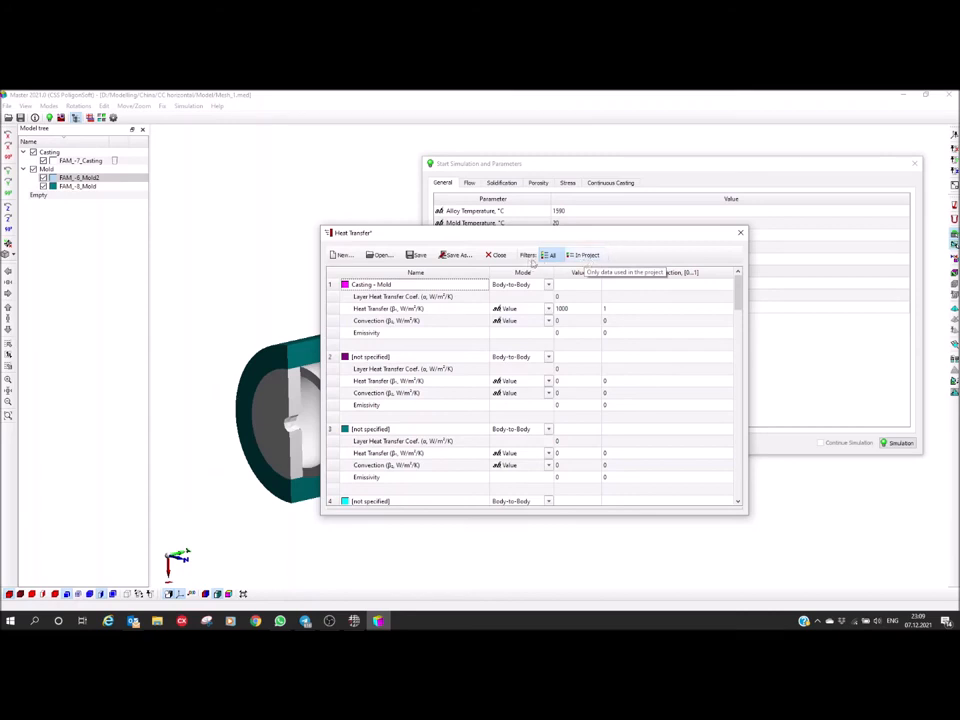
click(585, 256)
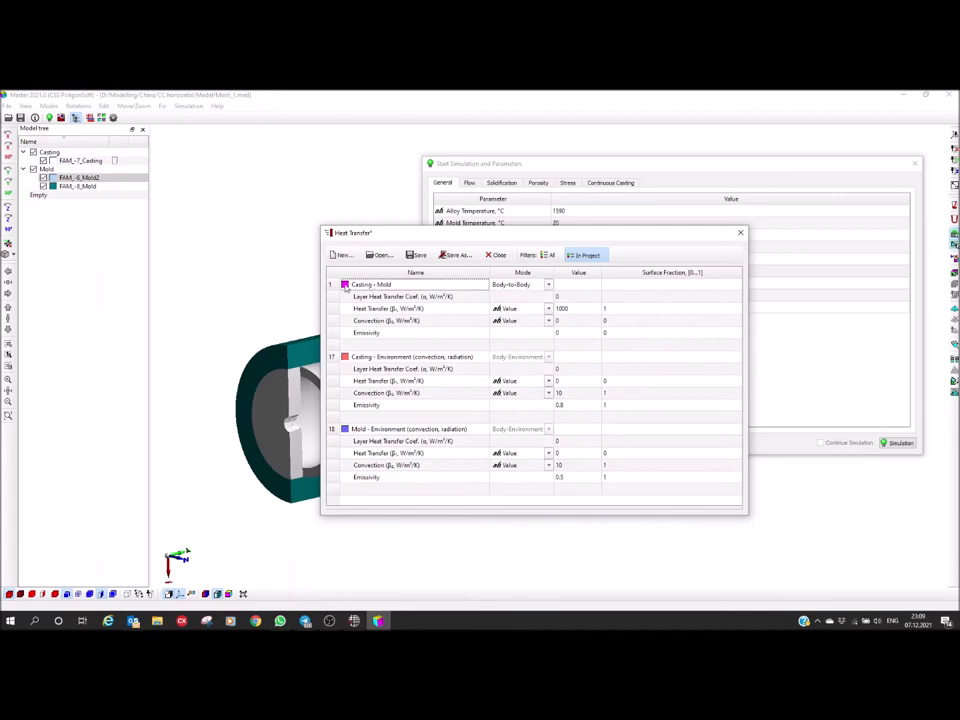
Colour the model by heat transfer boundaries and examine the surfaces matching each entry from several sides, briefly hiding FAM_-7_Casting
drag(443, 236, 590, 200)
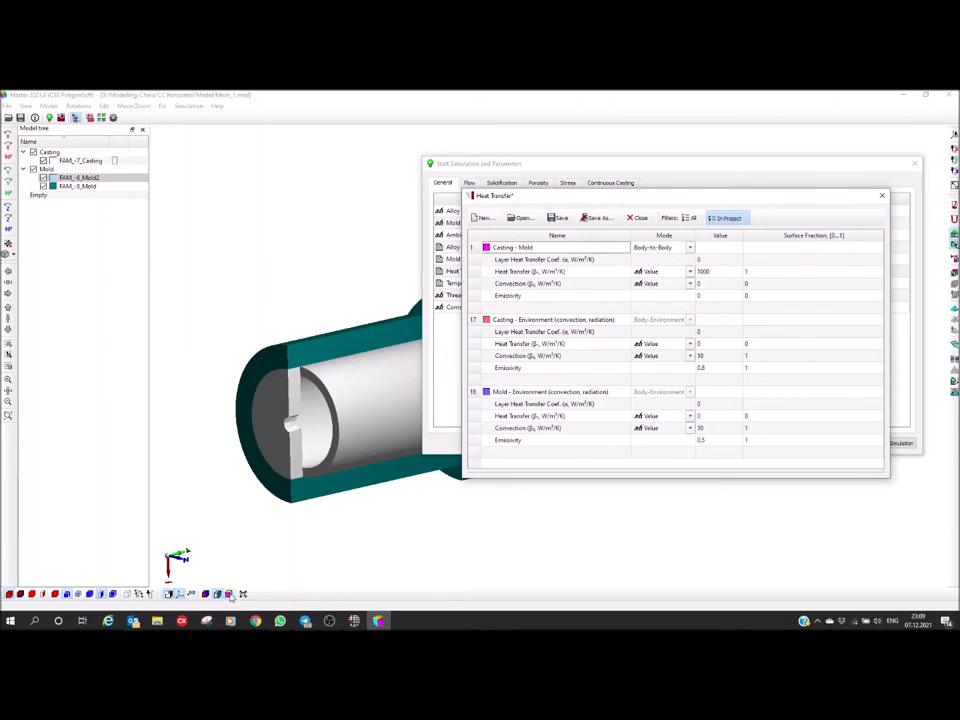
click(230, 595)
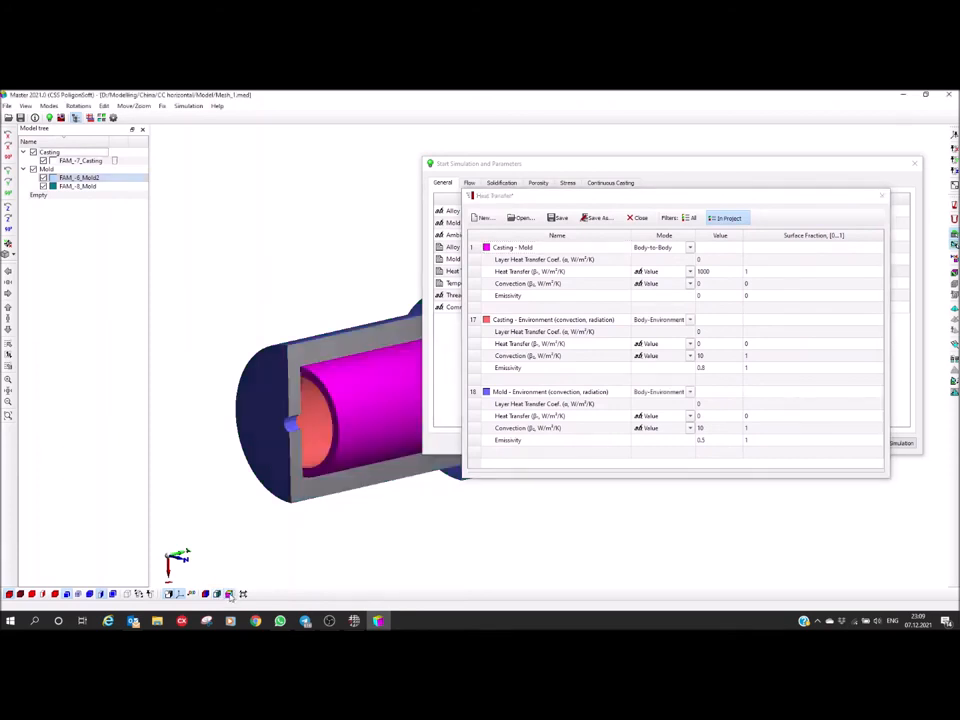
drag(341, 404, 336, 360)
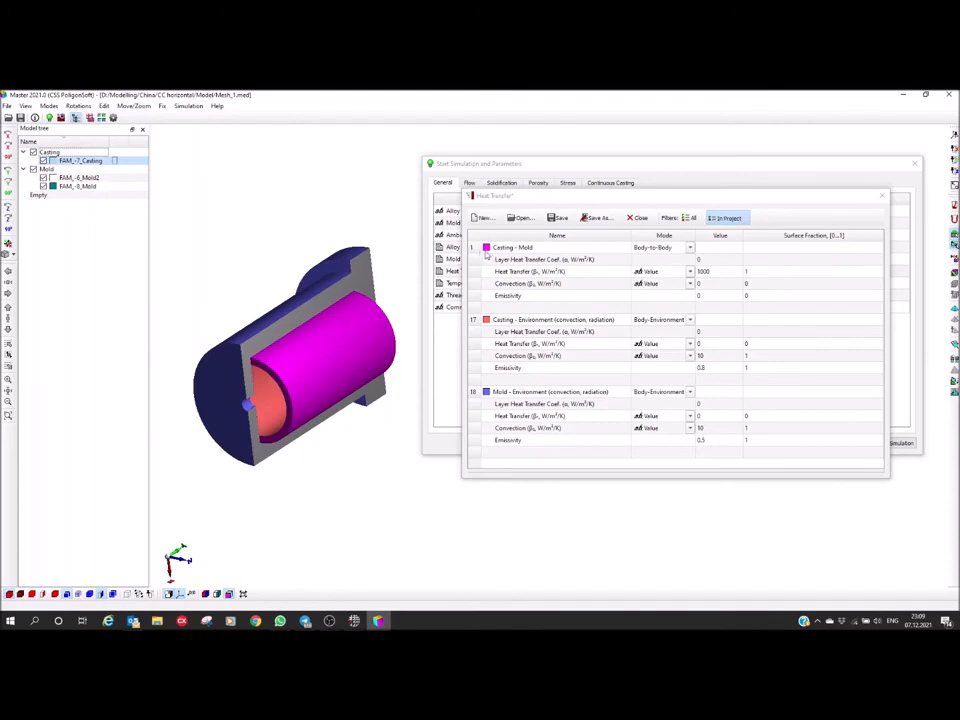
mouse_move(306, 377)
mouse_down()
mouse_move(316, 350)
mouse_move(309, 365)
mouse_up()
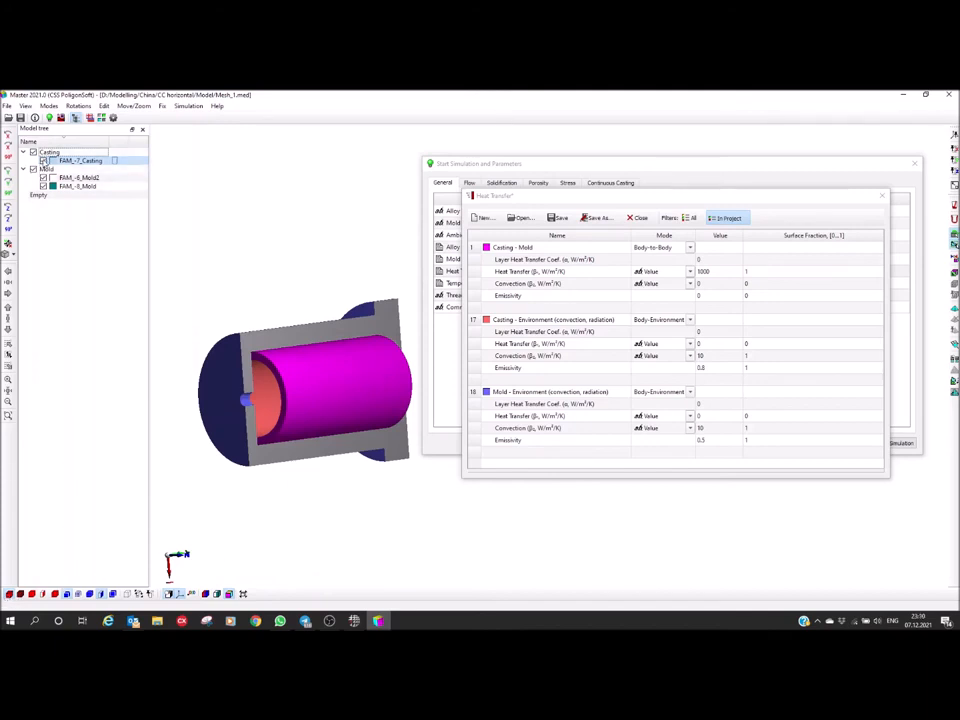
click(43, 161)
drag(207, 427, 260, 401)
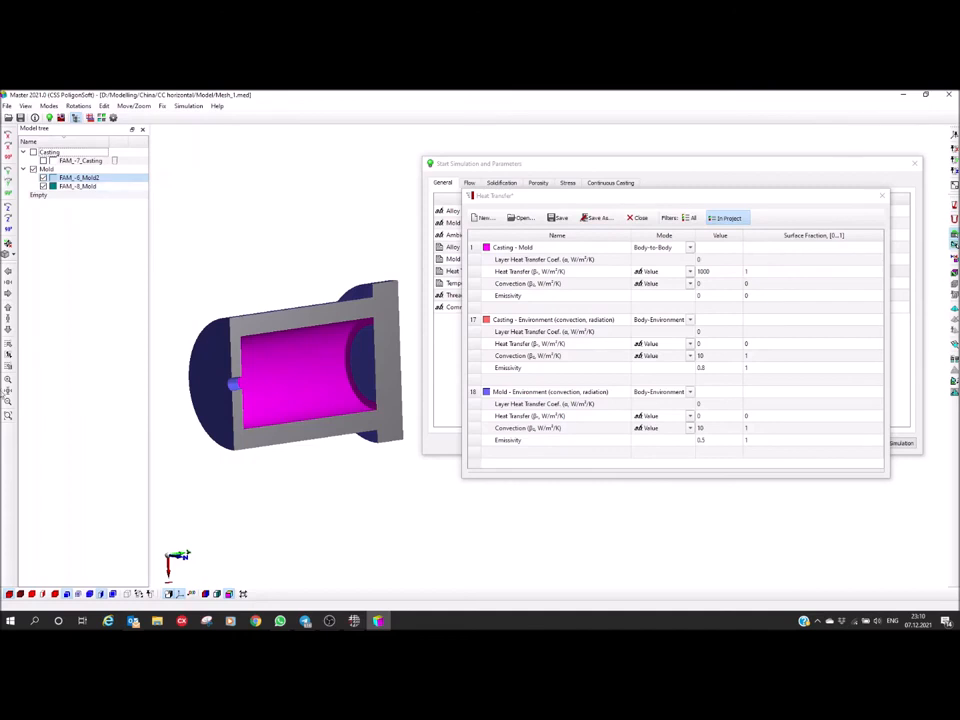
click(42, 160)
drag(217, 339, 233, 347)
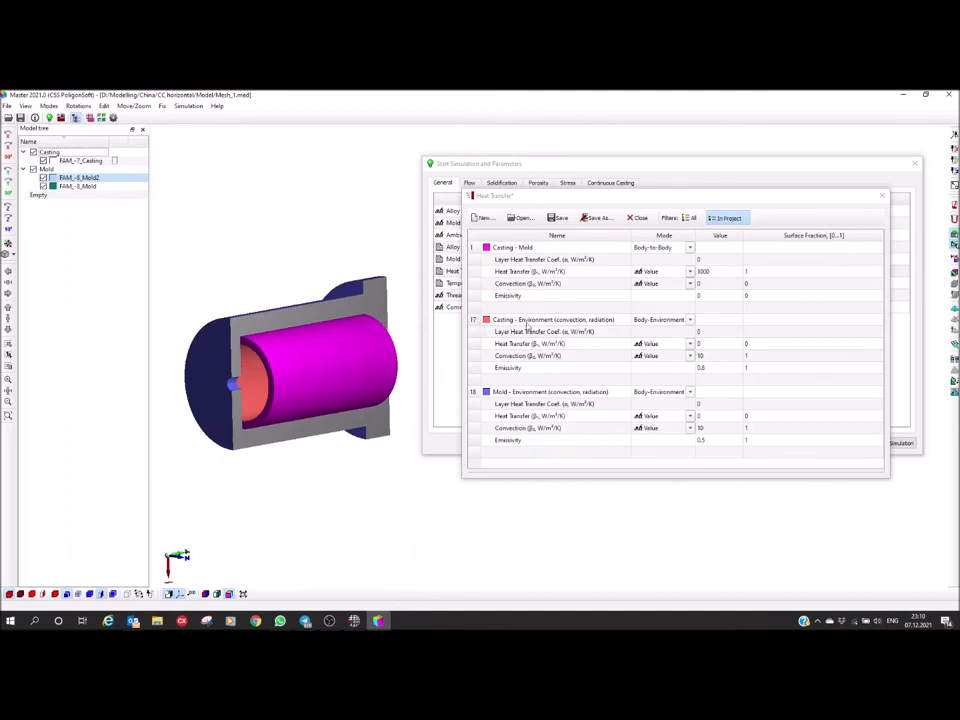
mouse_move(236, 362)
mouse_down()
mouse_move(381, 349)
mouse_move(248, 386)
mouse_move(351, 347)
mouse_move(337, 332)
mouse_move(328, 343)
mouse_move(335, 380)
mouse_up()
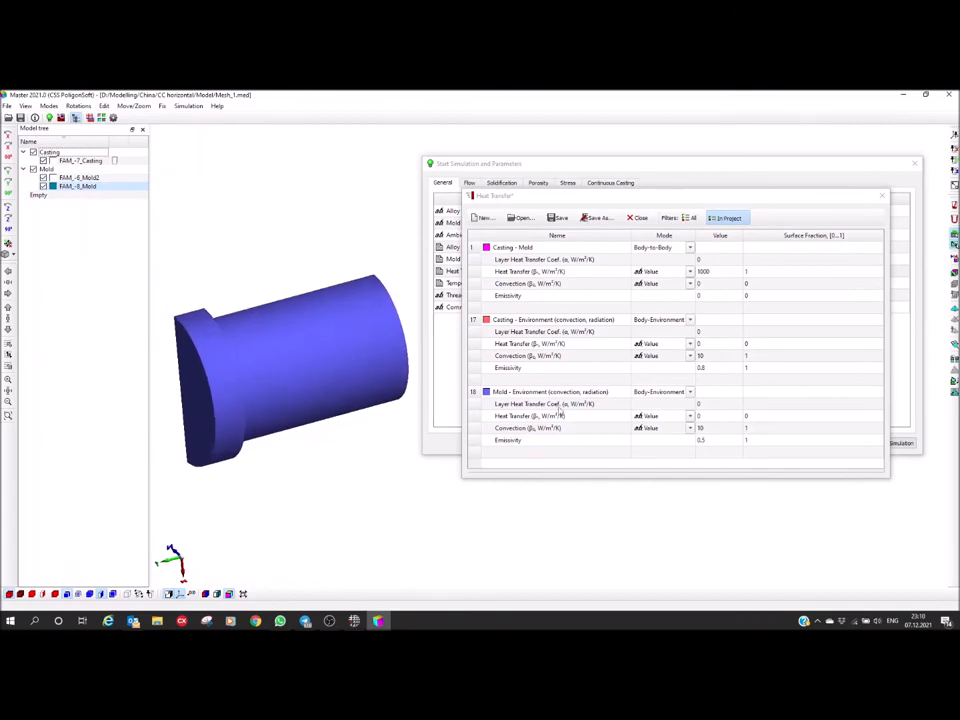
drag(330, 395, 304, 349)
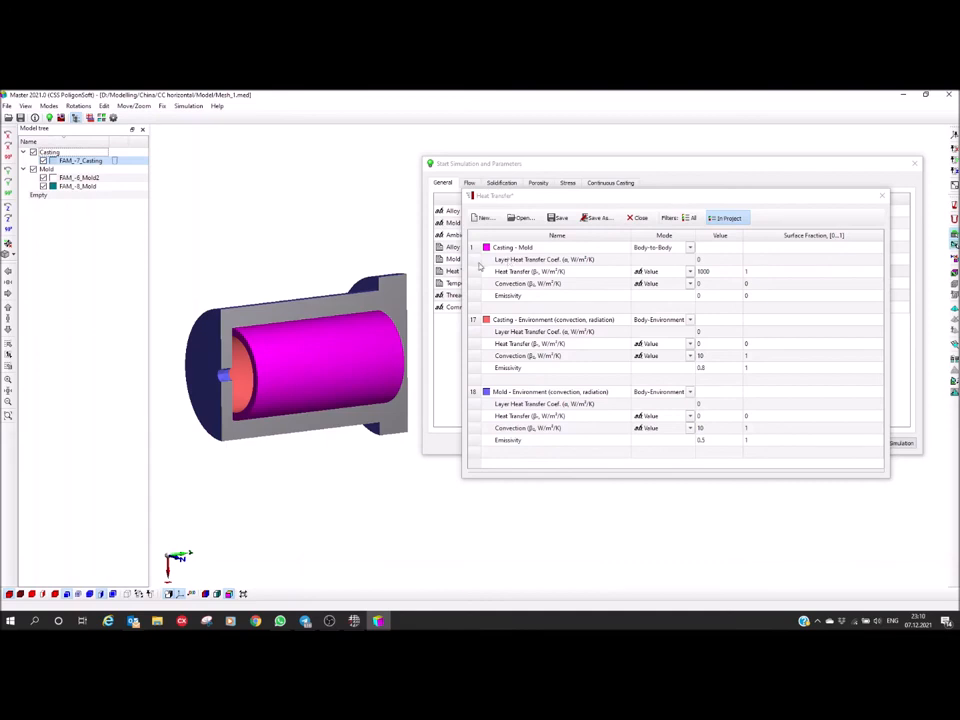
Set the Casting - Mold heat transfer coefficient to 2000 W/m²/K and select the Casting - Environment convection entry
click(659, 274)
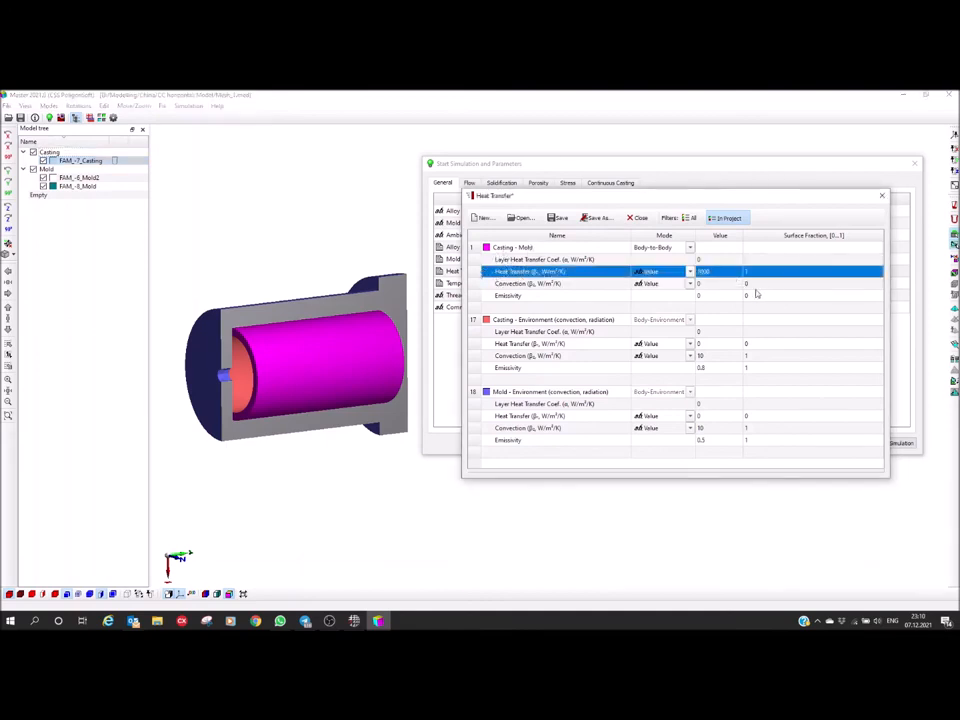
click(726, 271)
click(733, 271)
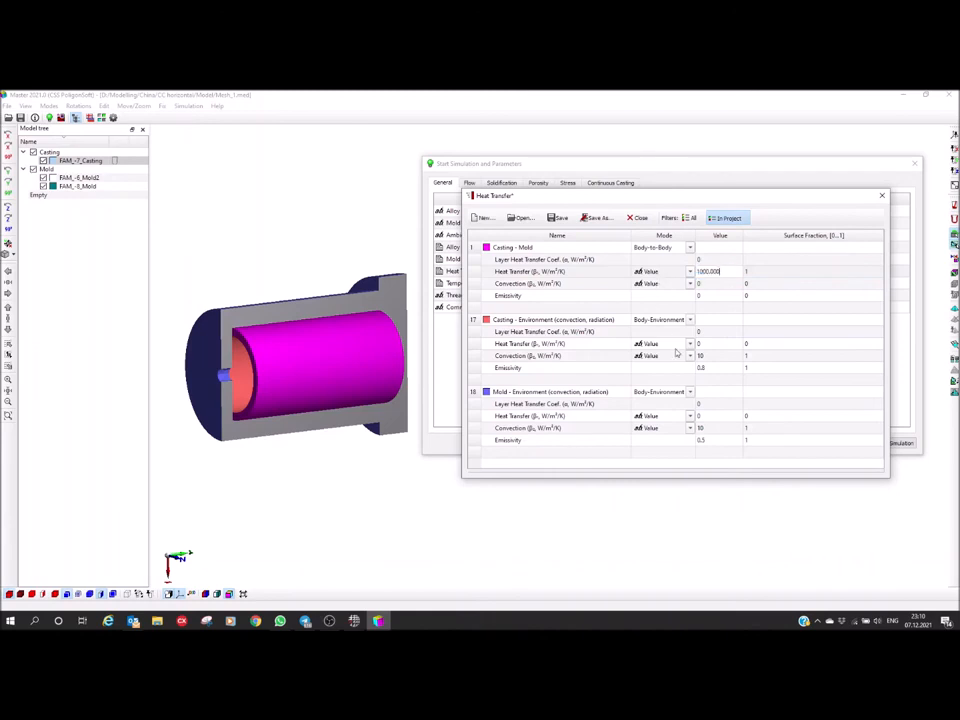
drag(723, 271, 573, 316)
text(2500)
key(Return)
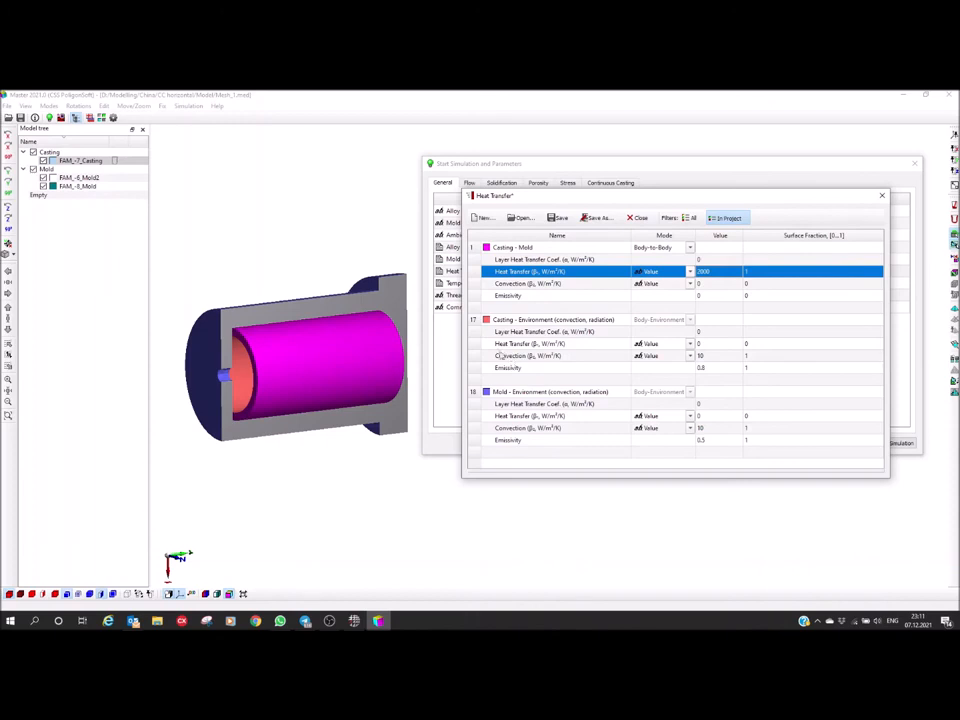
click(700, 356)
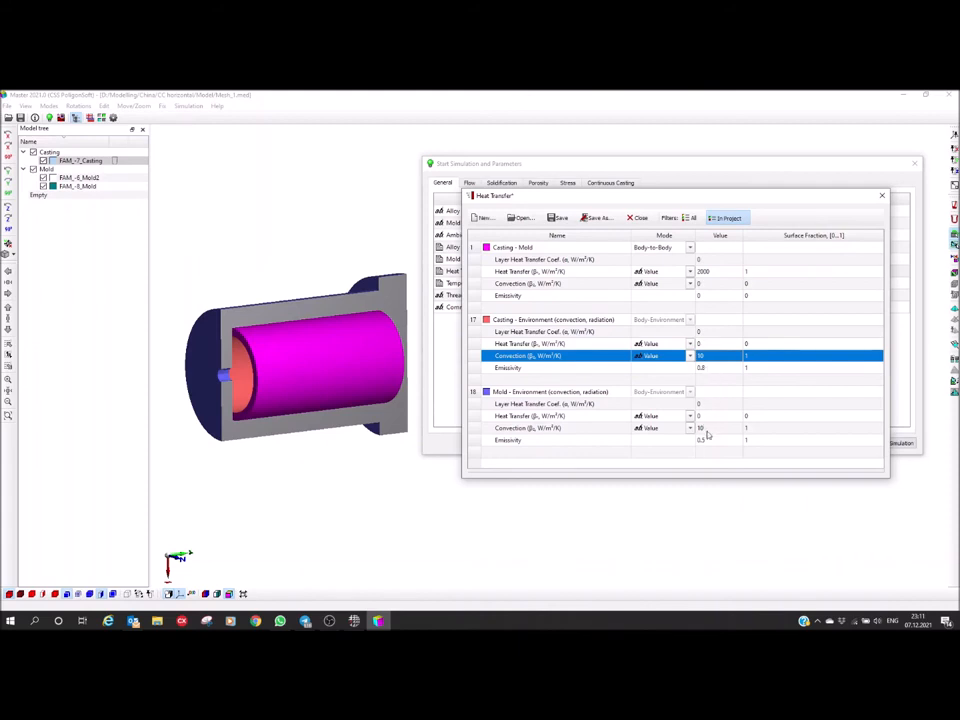
Review the environment convection and emissivity values and set the Mold - Environment emissivity to 0.8
click(707, 430)
click(707, 441)
click(705, 431)
click(703, 441)
click(697, 368)
click(709, 357)
click(710, 441)
double_click(711, 443)
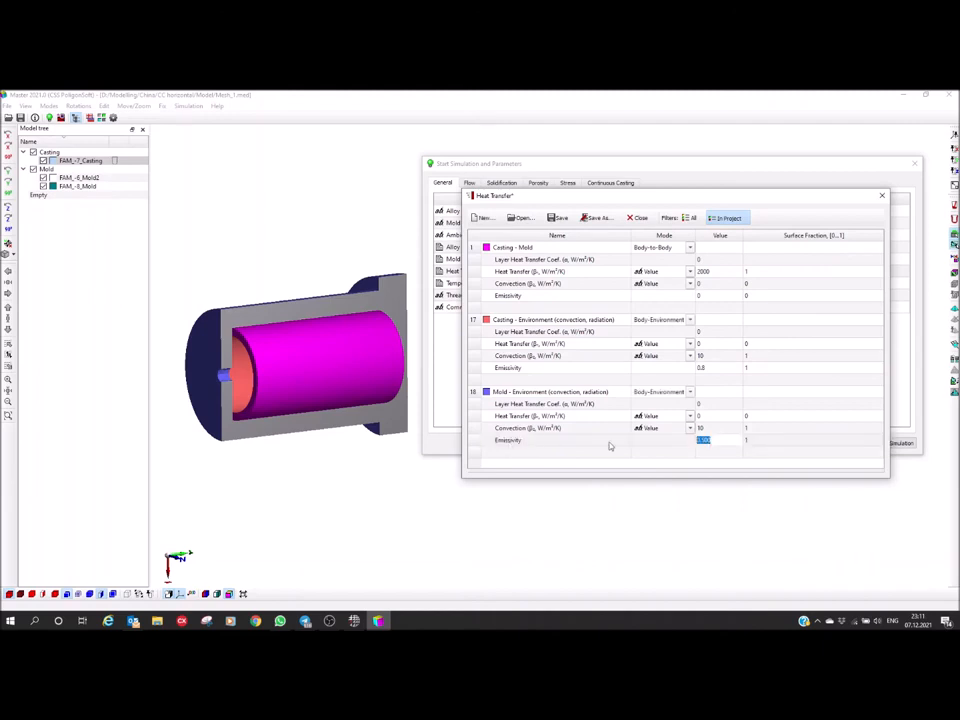
click(715, 441)
drag(715, 441, 703, 444)
text(8)
key(Return)
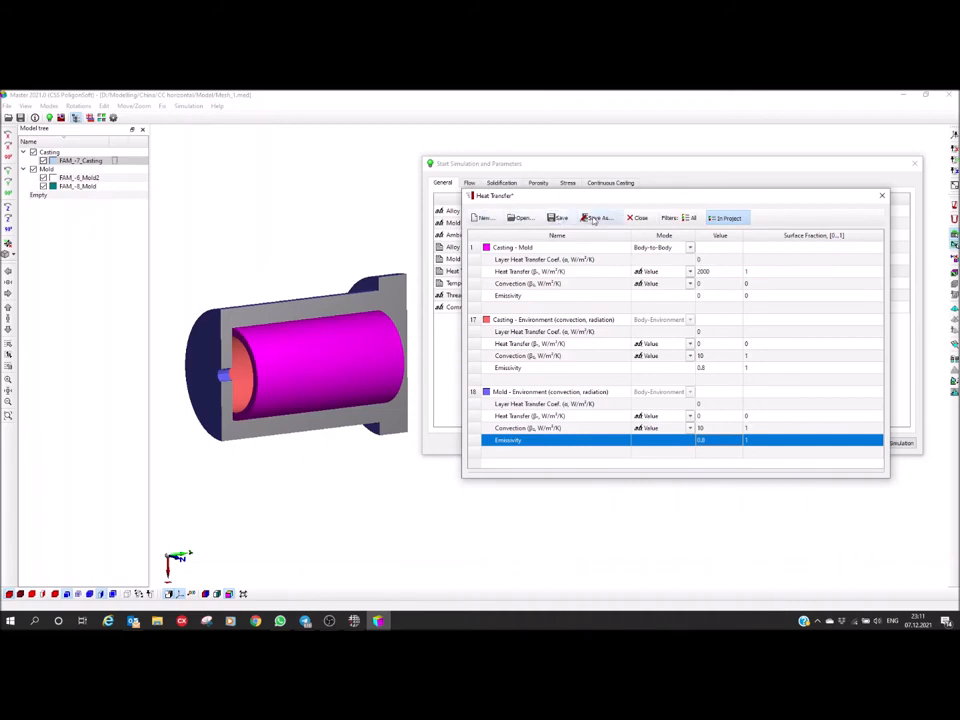
Save the heat transfer conditions as CC.afo in D:\Modelling\China\CC horizontal and accept it as the heat transfer file
click(559, 218)
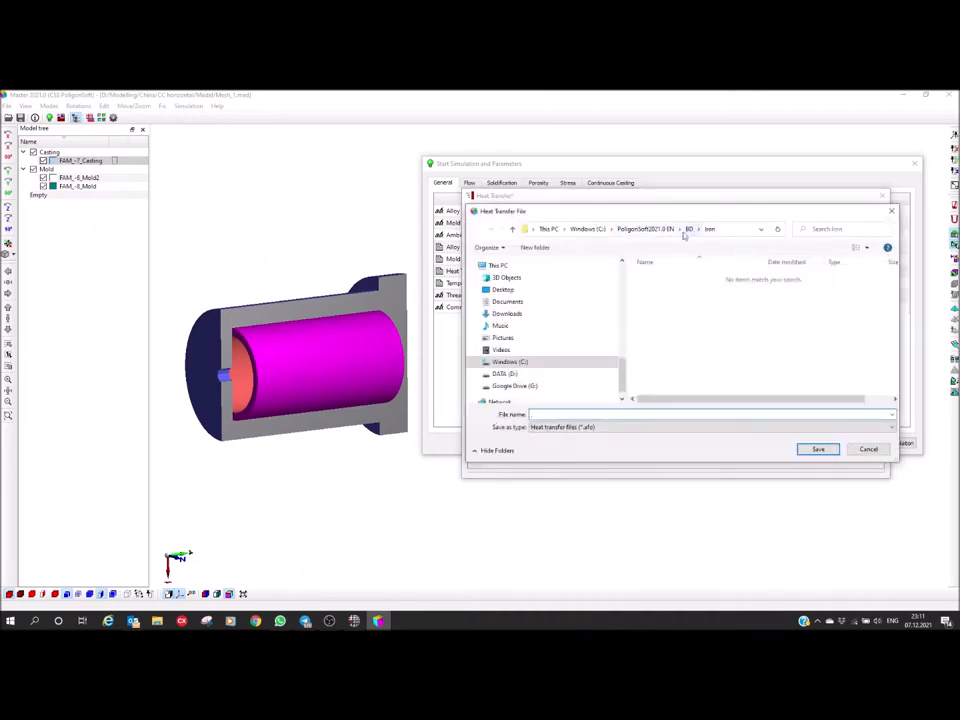
scroll(545, 350, up, 2)
scroll(545, 350, up, 3)
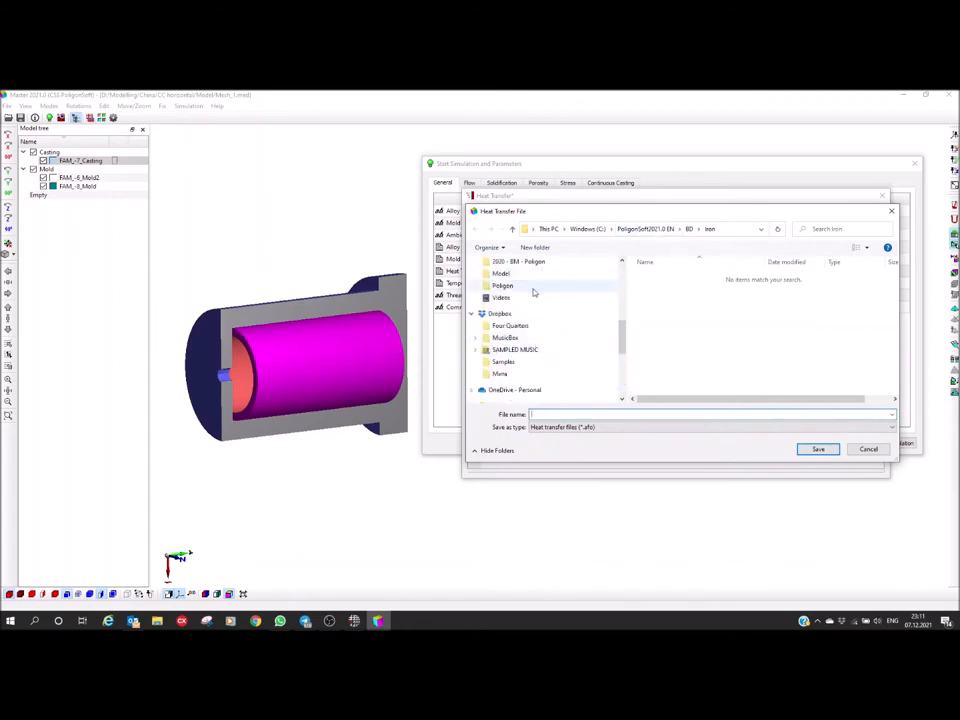
click(531, 286)
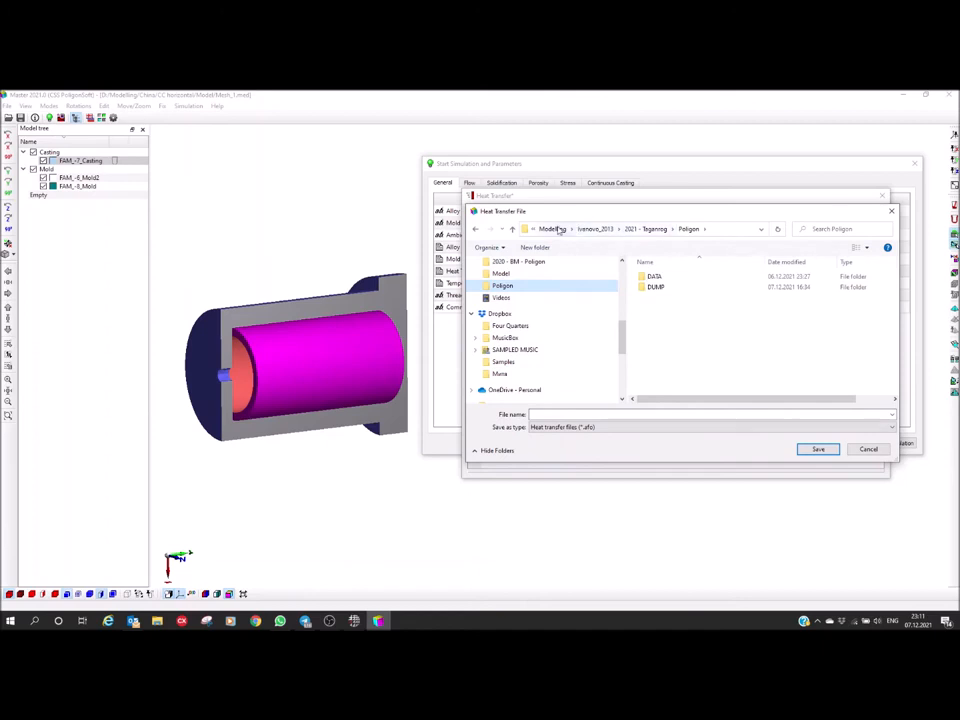
click(547, 229)
double_click(652, 285)
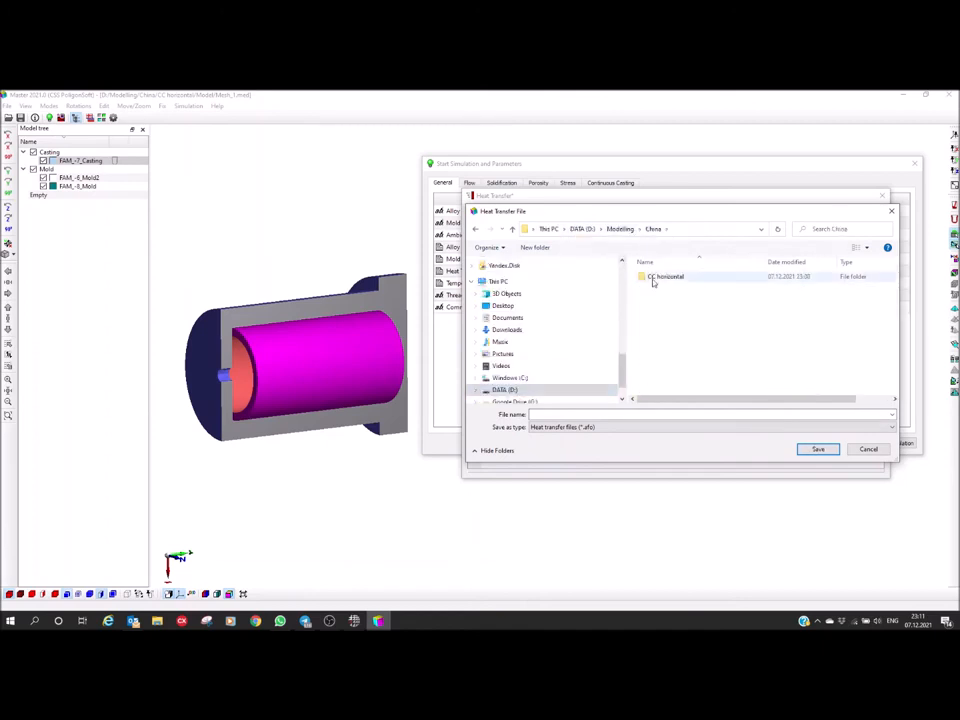
double_click(655, 277)
click(558, 413)
text(CC)
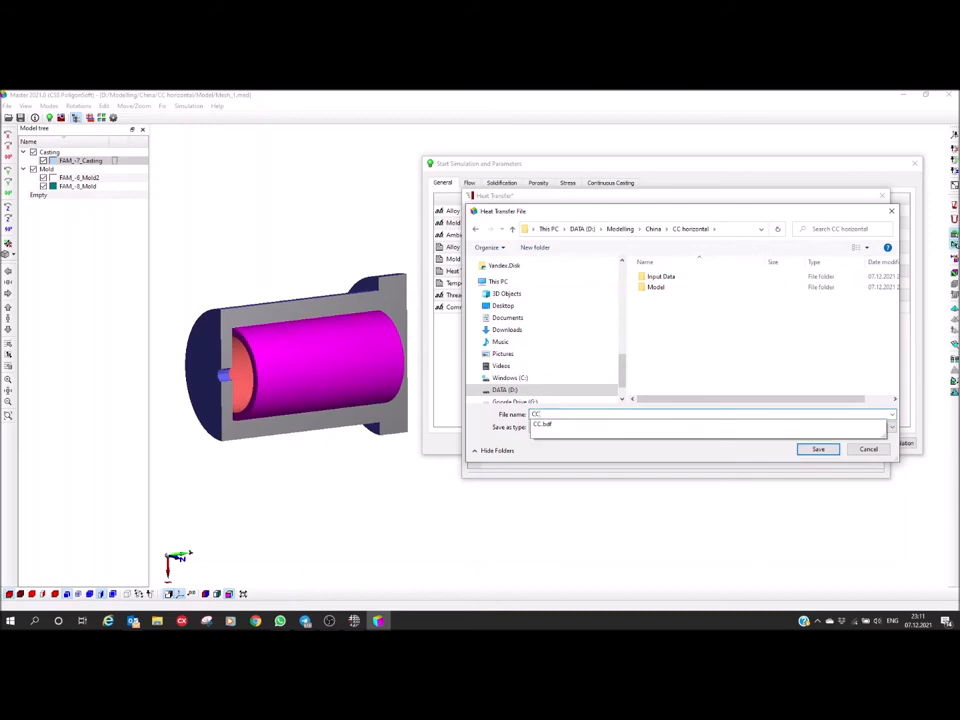
click(687, 338)
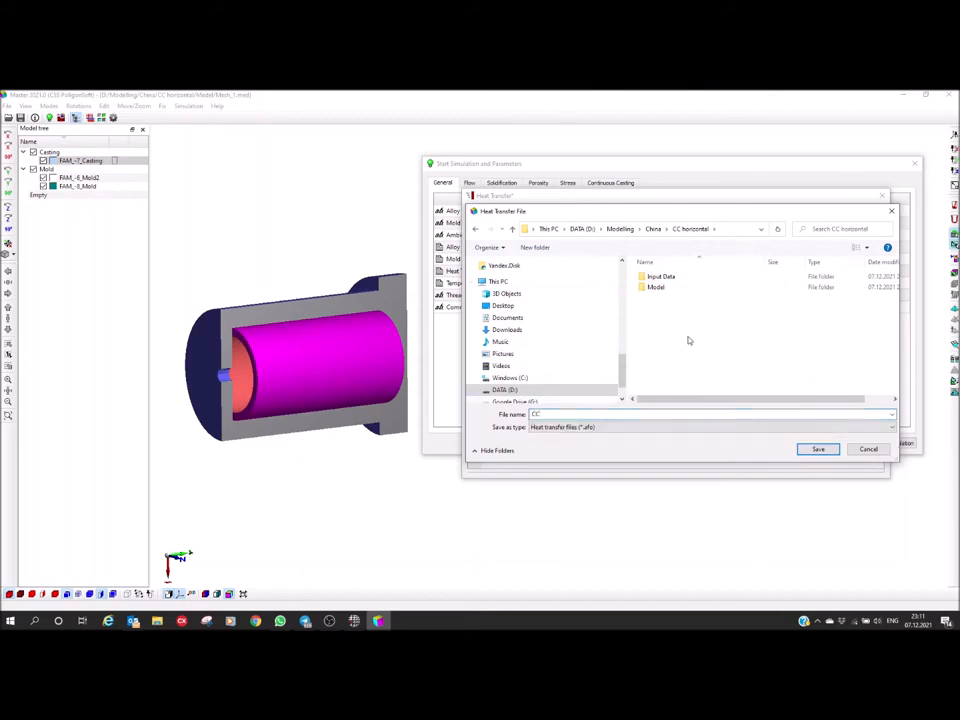
click(818, 450)
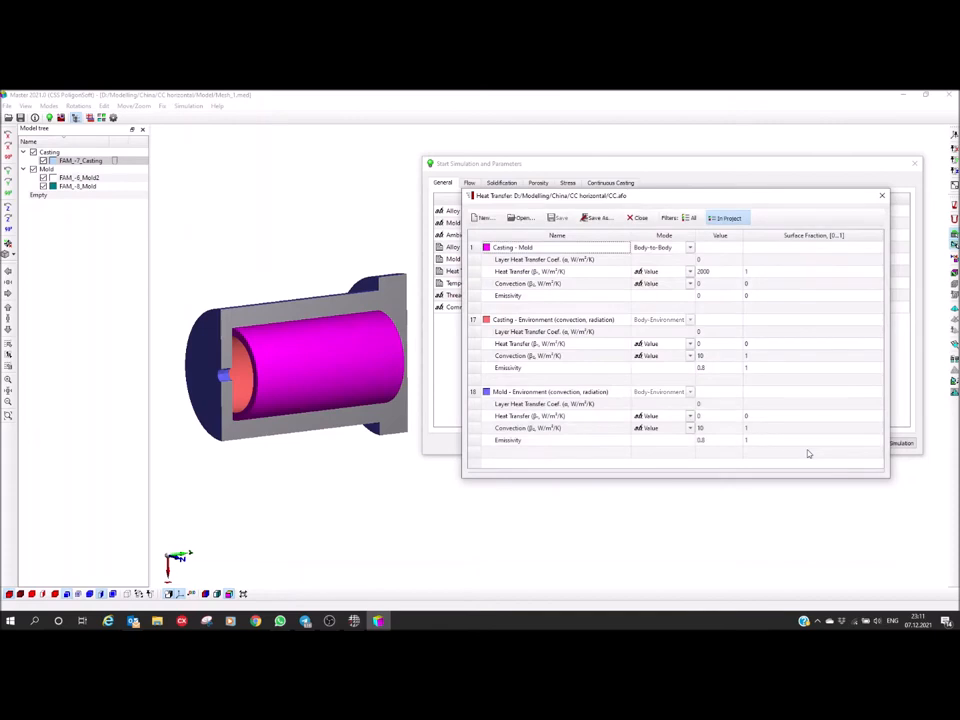
click(884, 198)
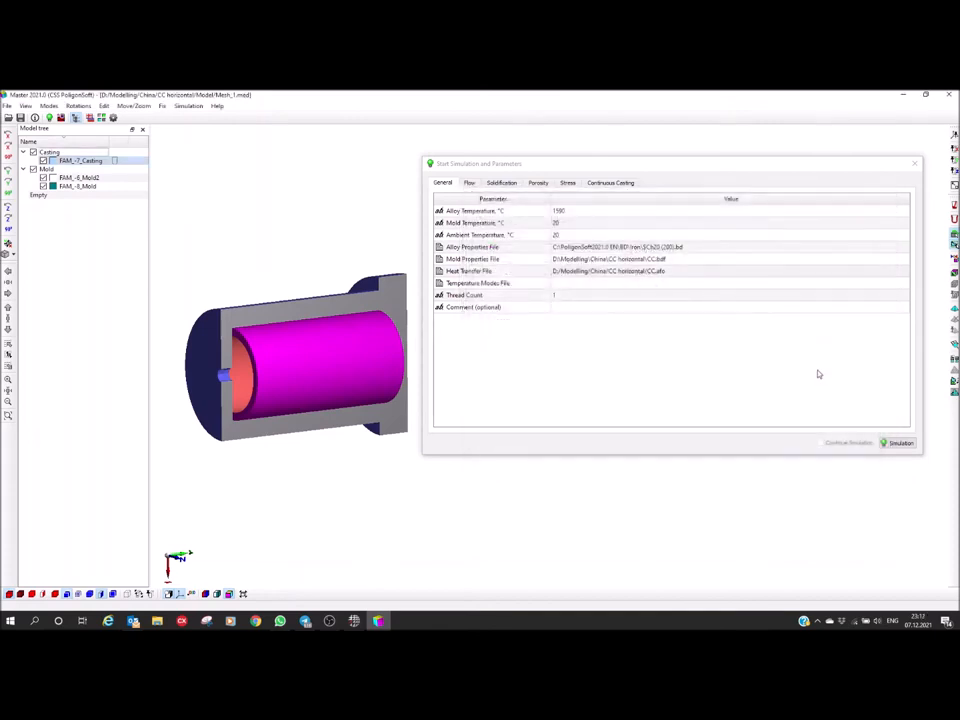
click(679, 278)
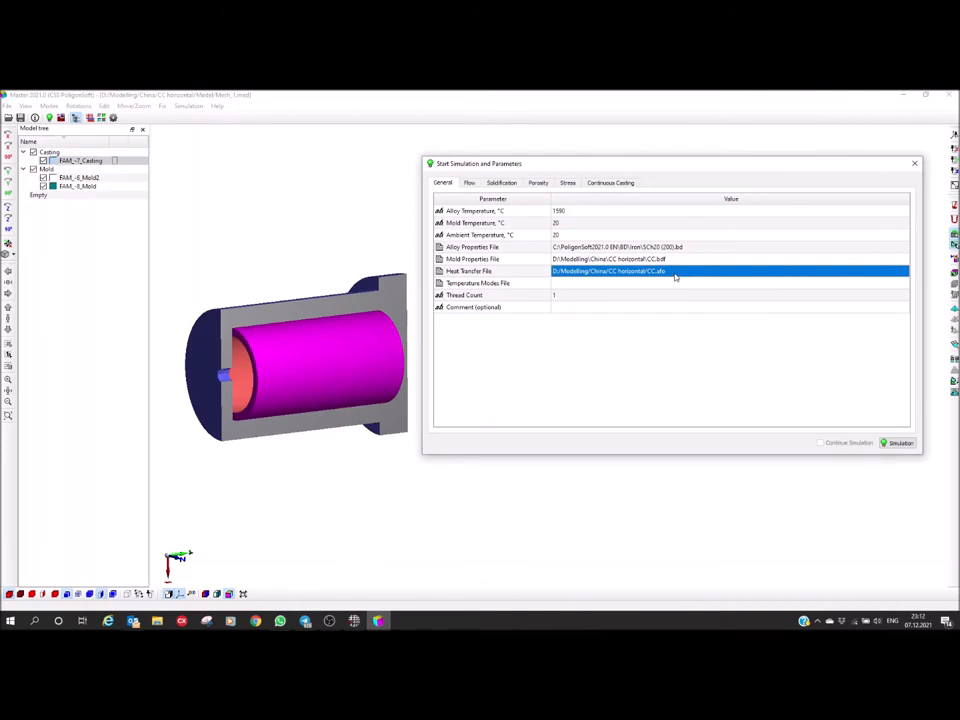
Set the alloy temperature to 1350 °C and the mold temperature to 400 °C, and close the simulation parameters
click(574, 210)
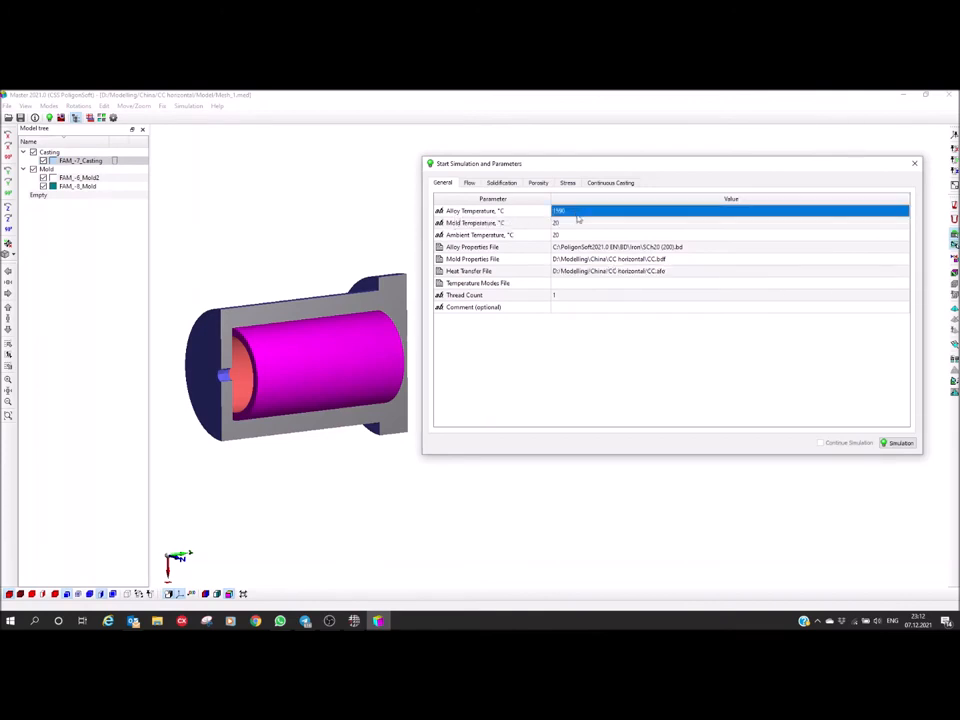
text(1)
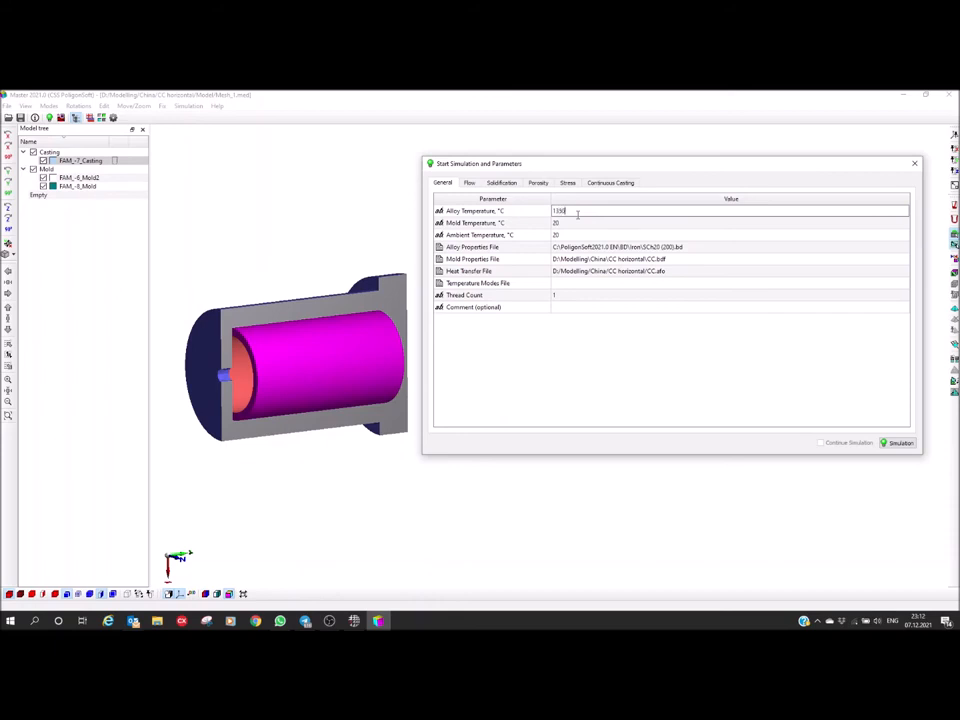
click(585, 224)
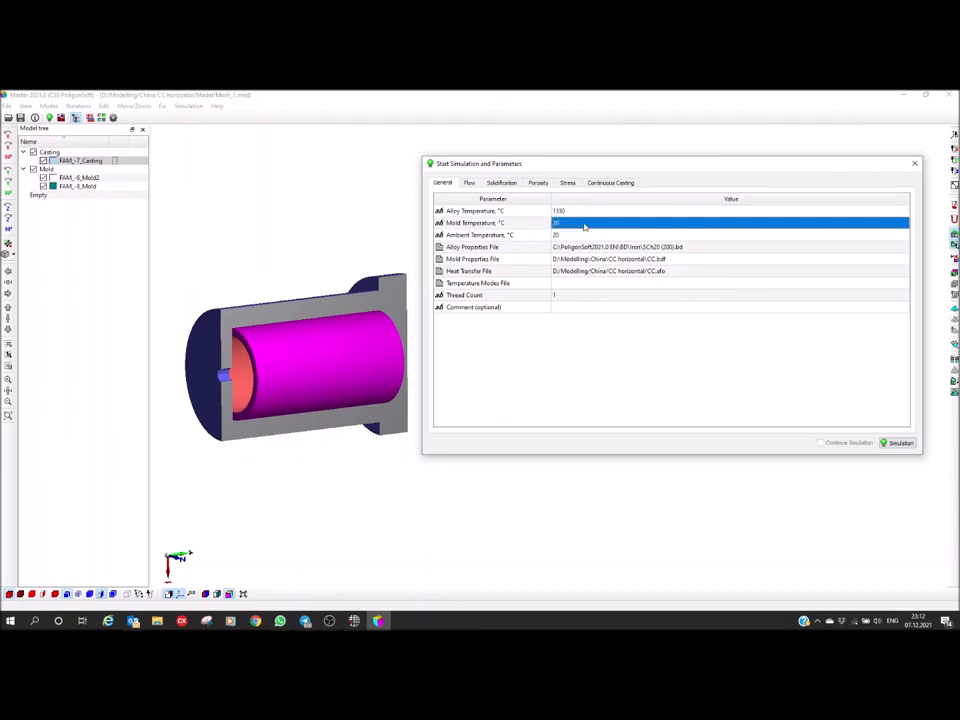
text(4)
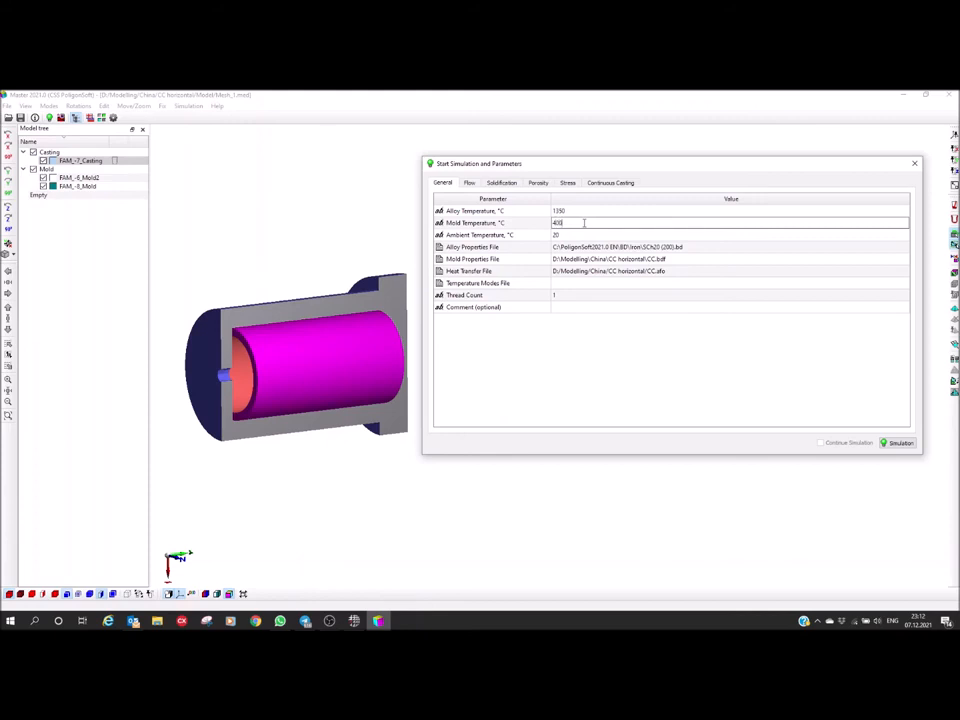
text(00)
key(Return)
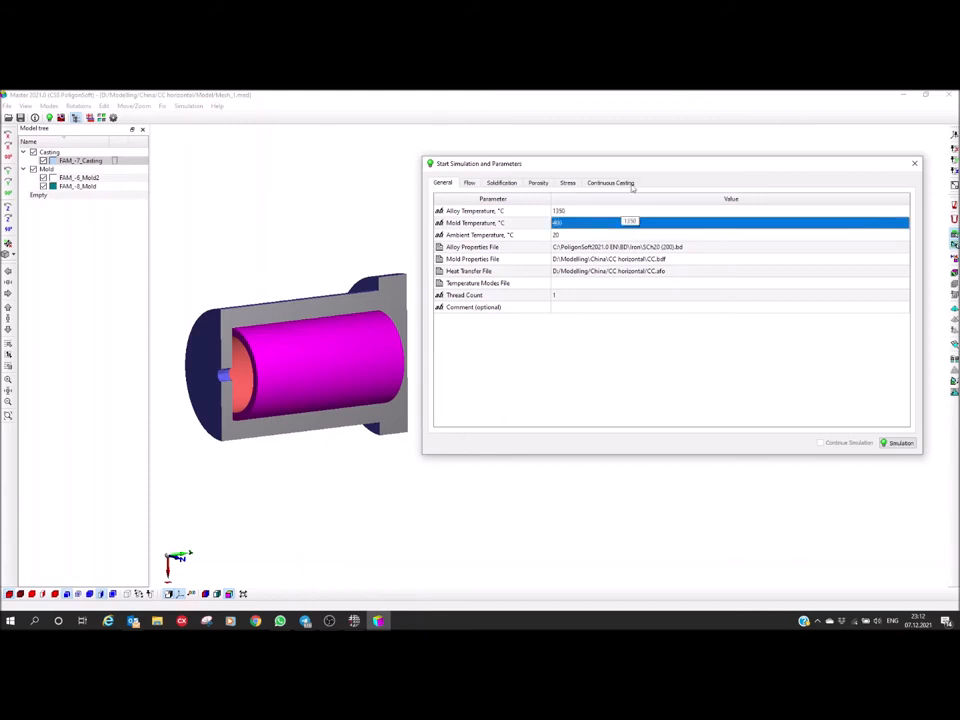
click(914, 164)
Start defining the model's rotation, and display the whole uncut model with its mesh lines, flanged end facing the viewer
drag(336, 384, 432, 470)
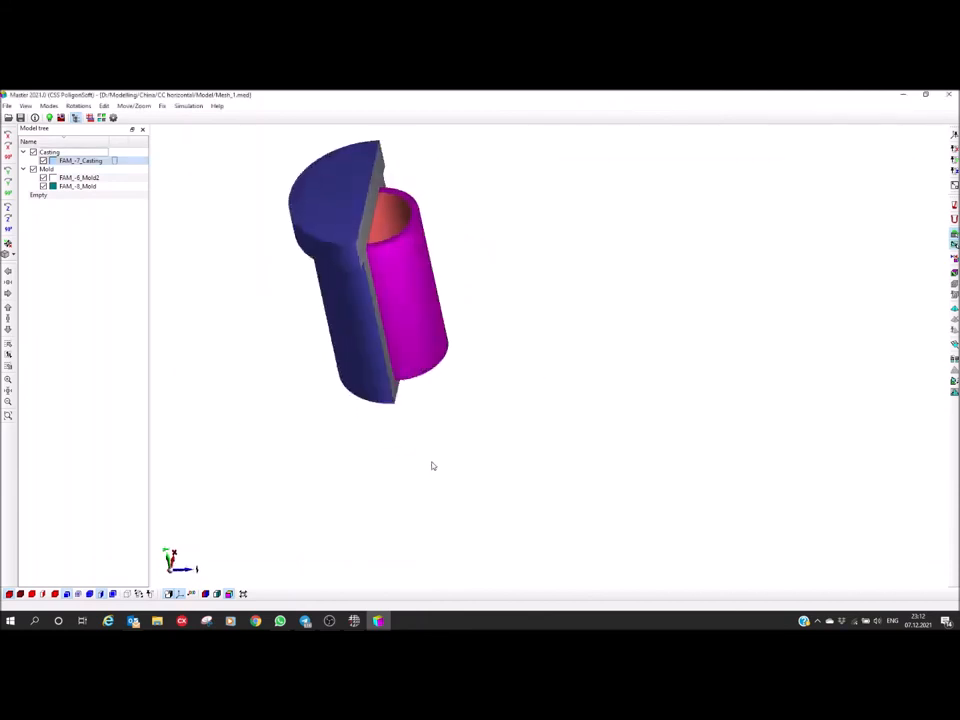
drag(422, 343, 457, 430)
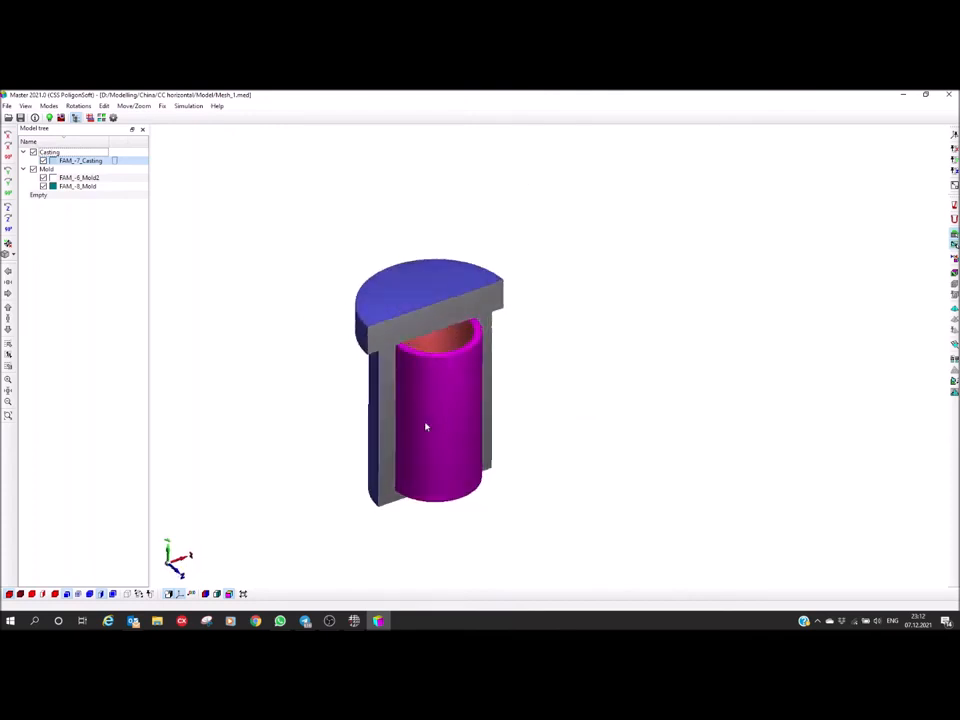
click(104, 106)
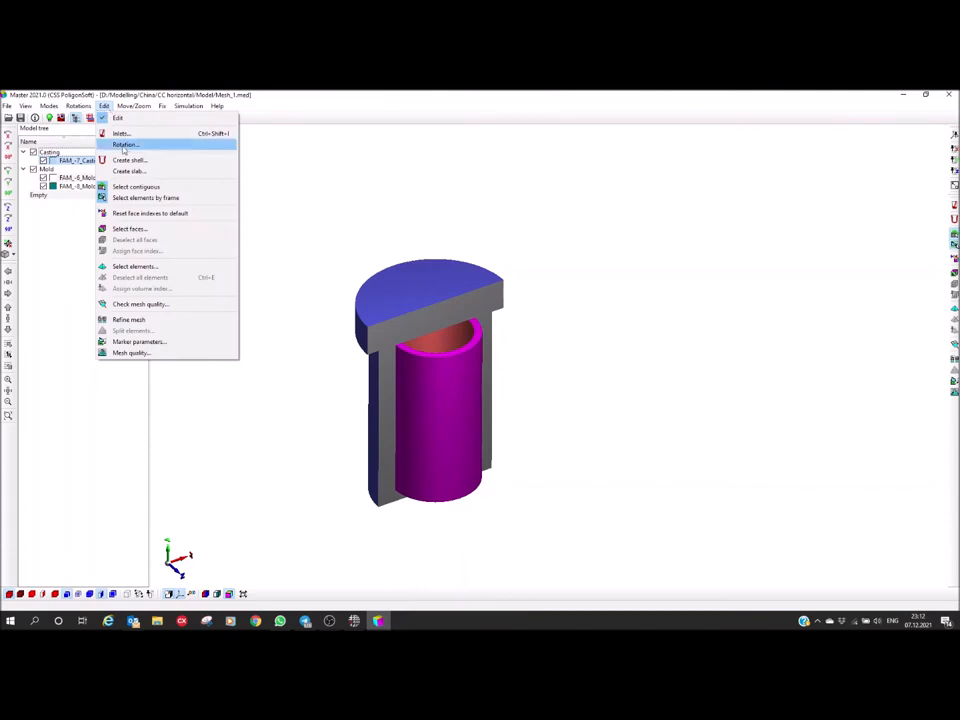
click(126, 144)
drag(473, 306, 629, 268)
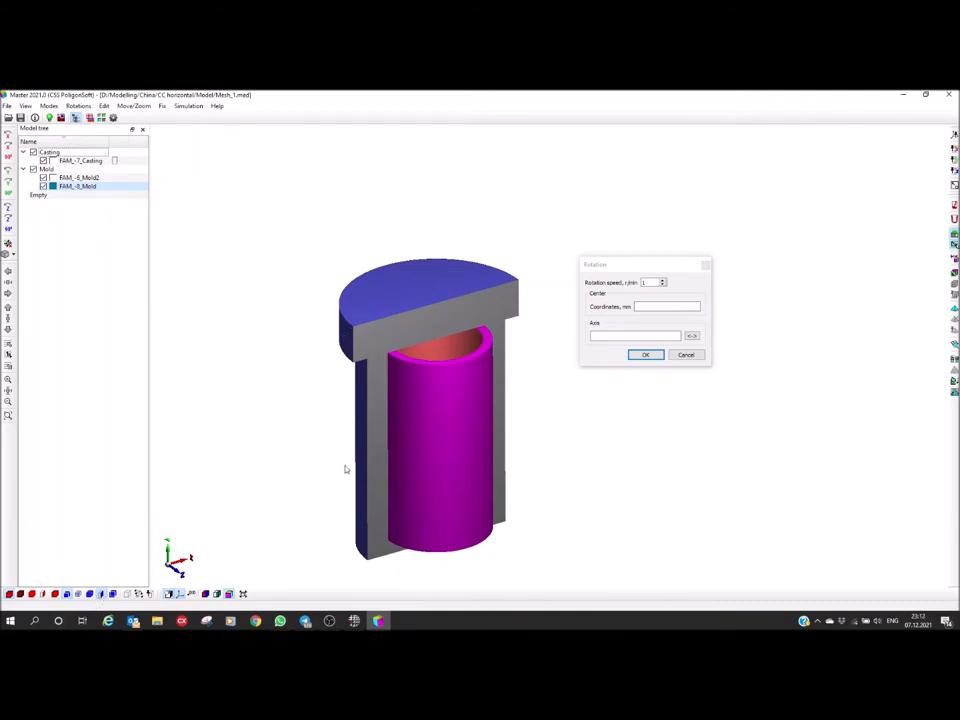
click(102, 596)
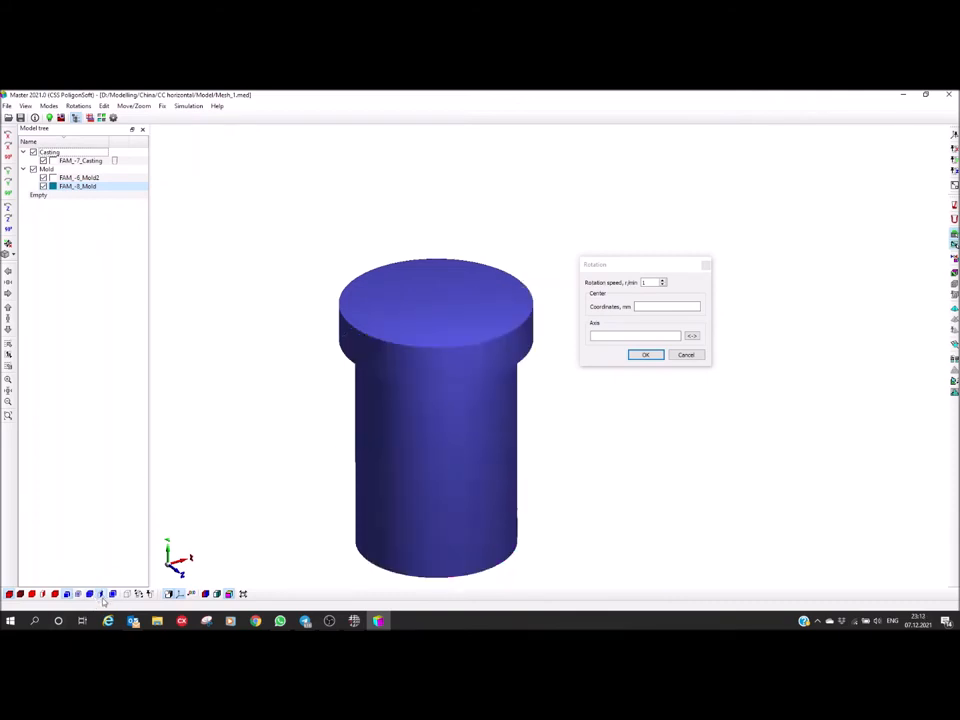
middle_drag(306, 302, 312, 321)
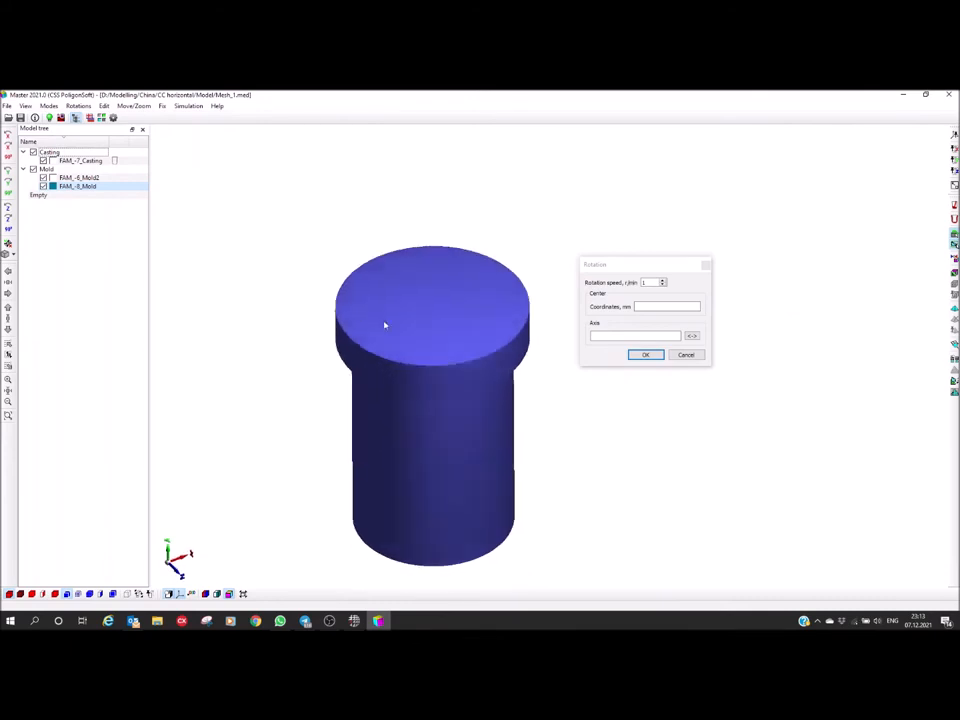
click(78, 594)
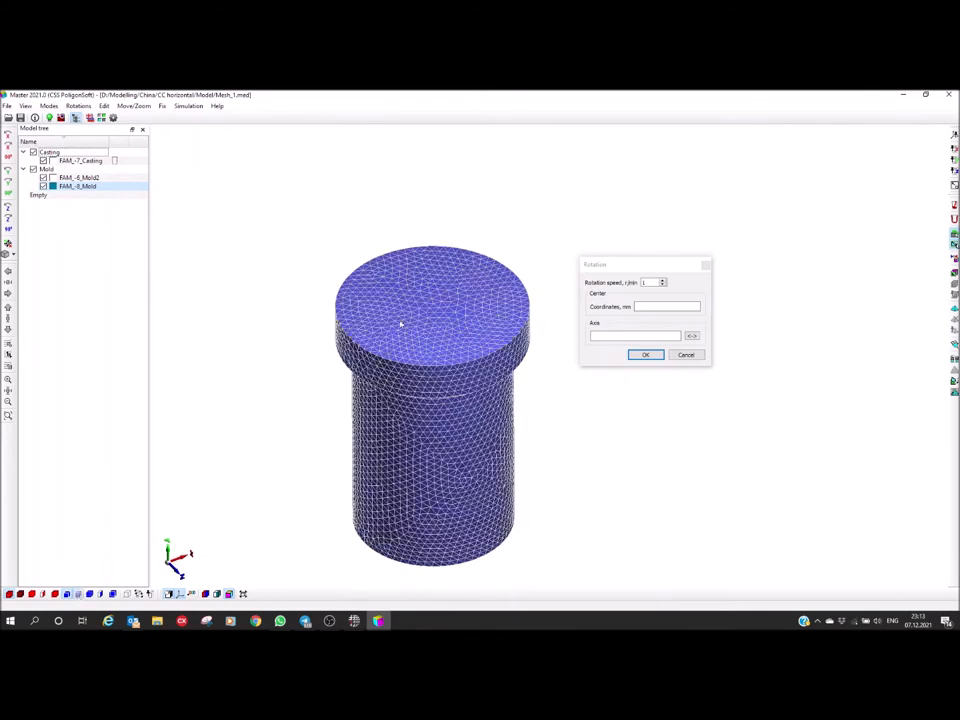
Place the rotation centre near the middle of the mold's flanged end face and reverse the axis to 0 -1 0
scroll(430, 312, up, 2)
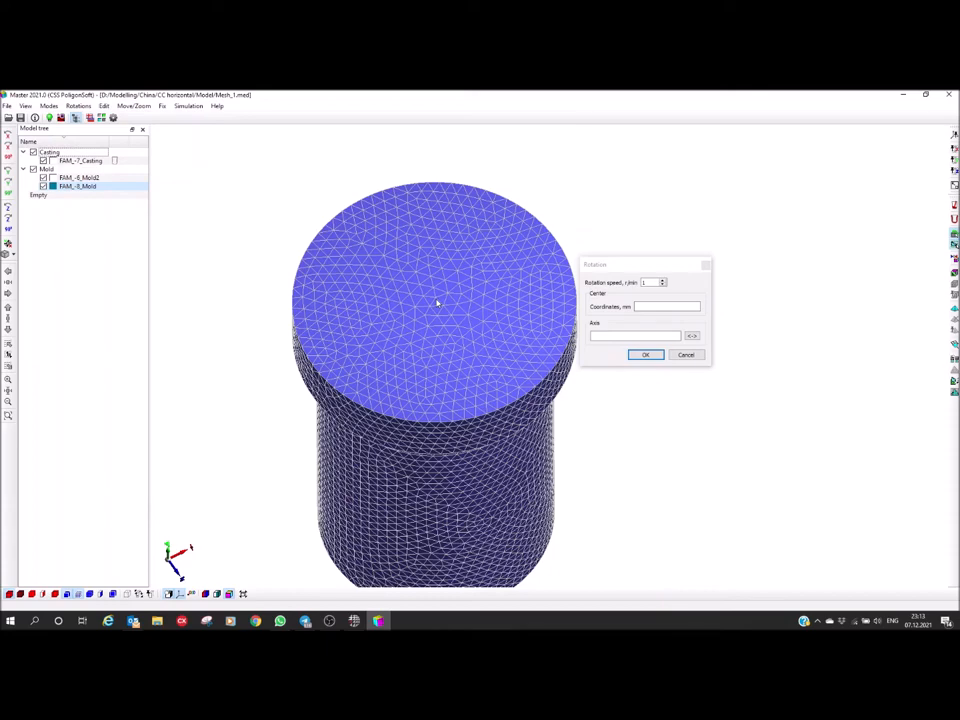
click(436, 302)
scroll(435, 306, up, 2)
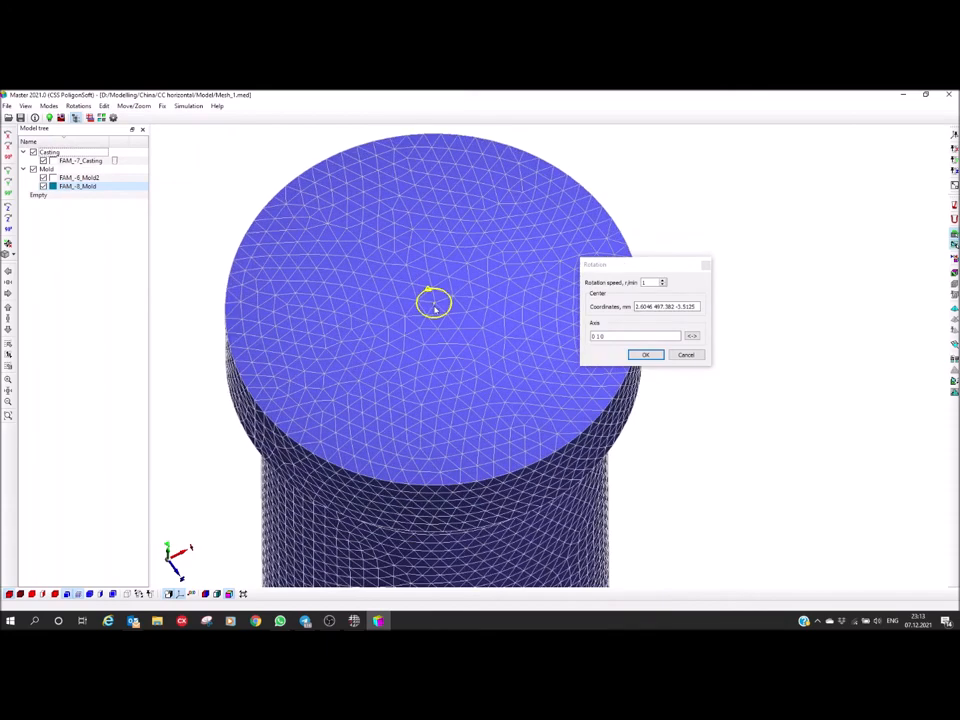
scroll(435, 309, up, 4)
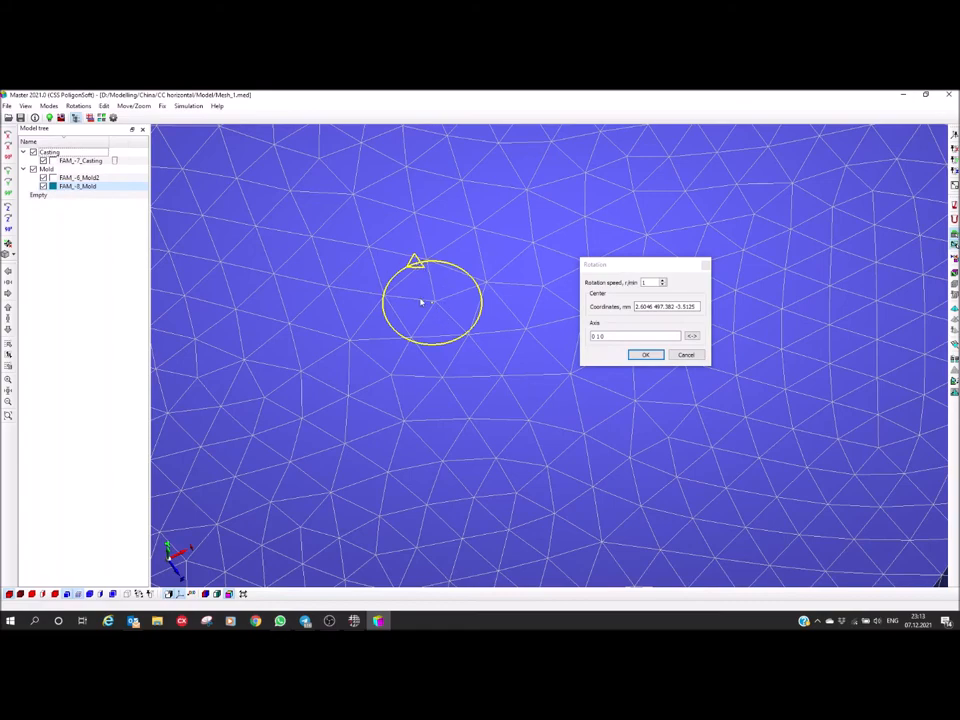
scroll(427, 311, down, 5)
scroll(427, 311, up, 4)
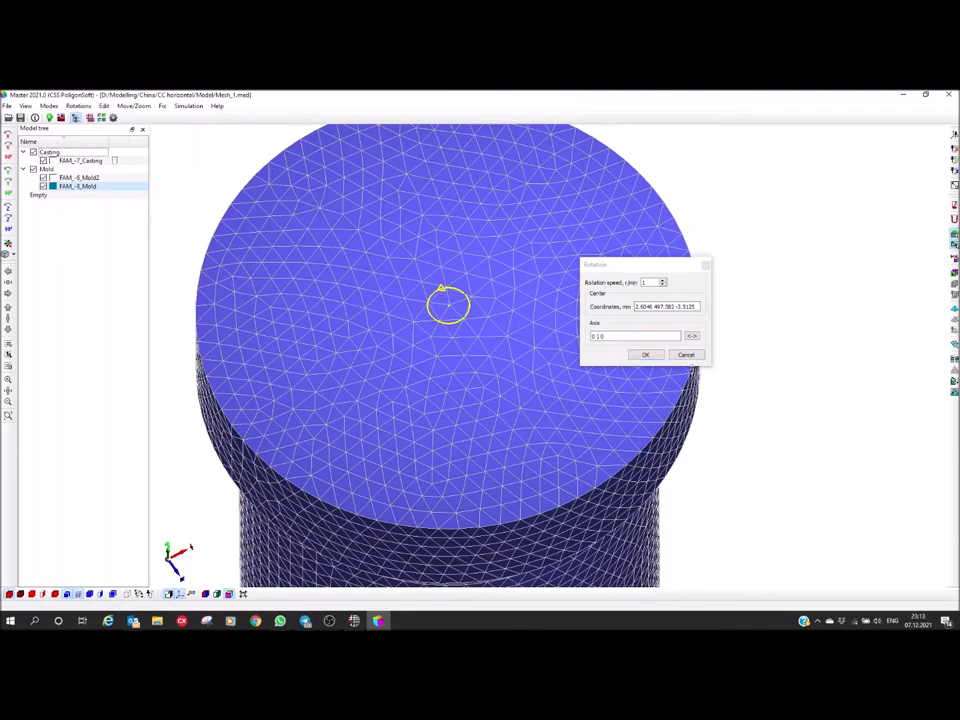
click(691, 337)
scroll(443, 304, down, 1)
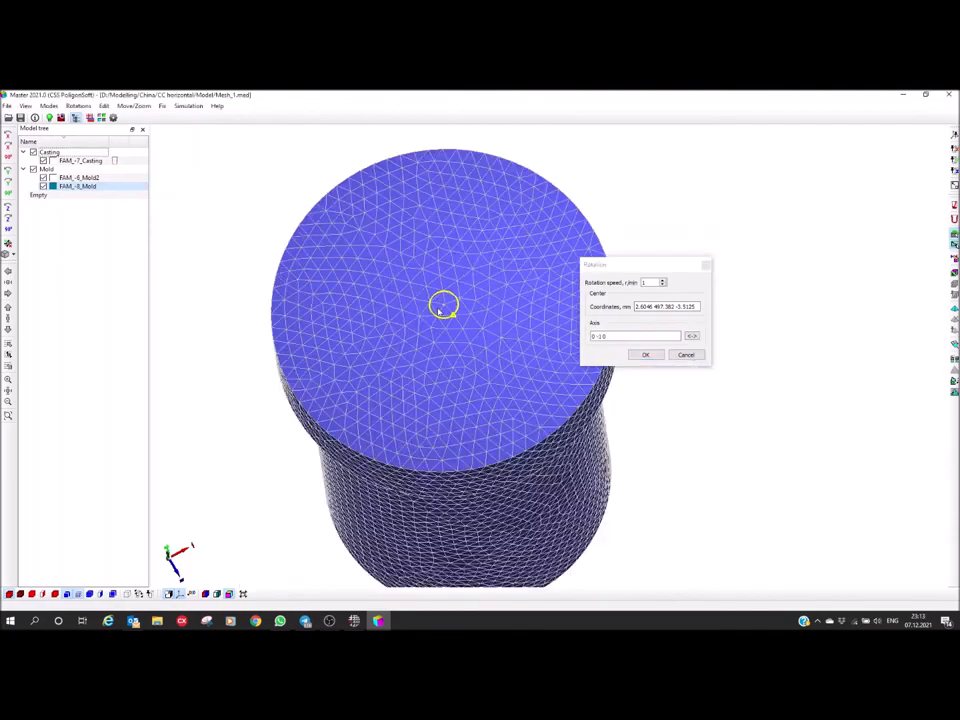
Place the rotation centre on the flanged end face at about 3.4, 497.4, -3.5 mm with axis 0 1 0
scroll(443, 306, up, 6)
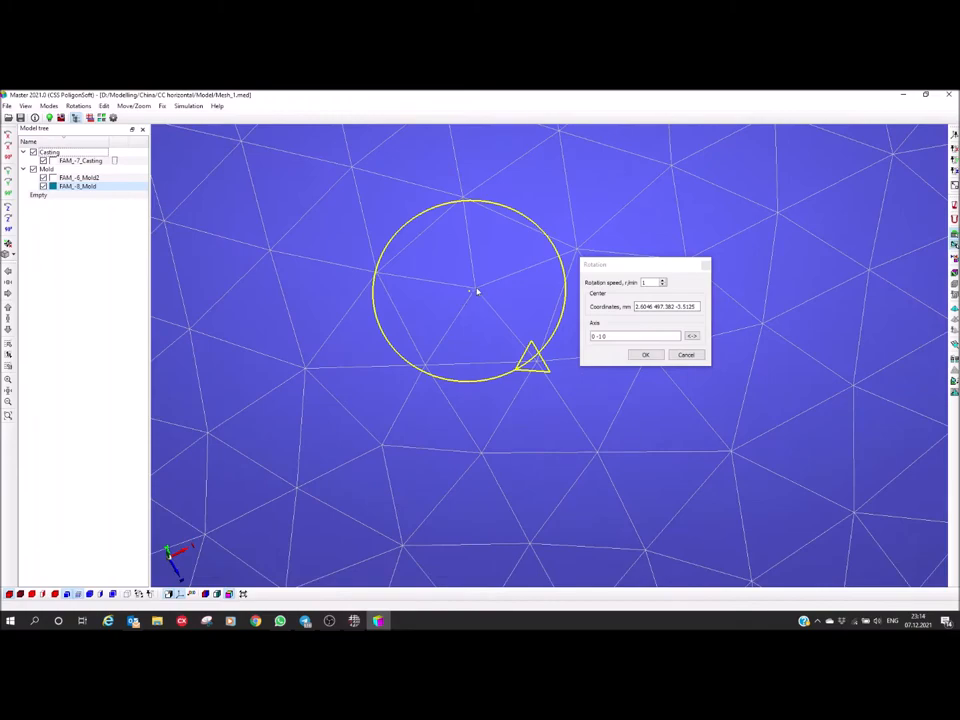
click(480, 302)
scroll(470, 310, down, 5)
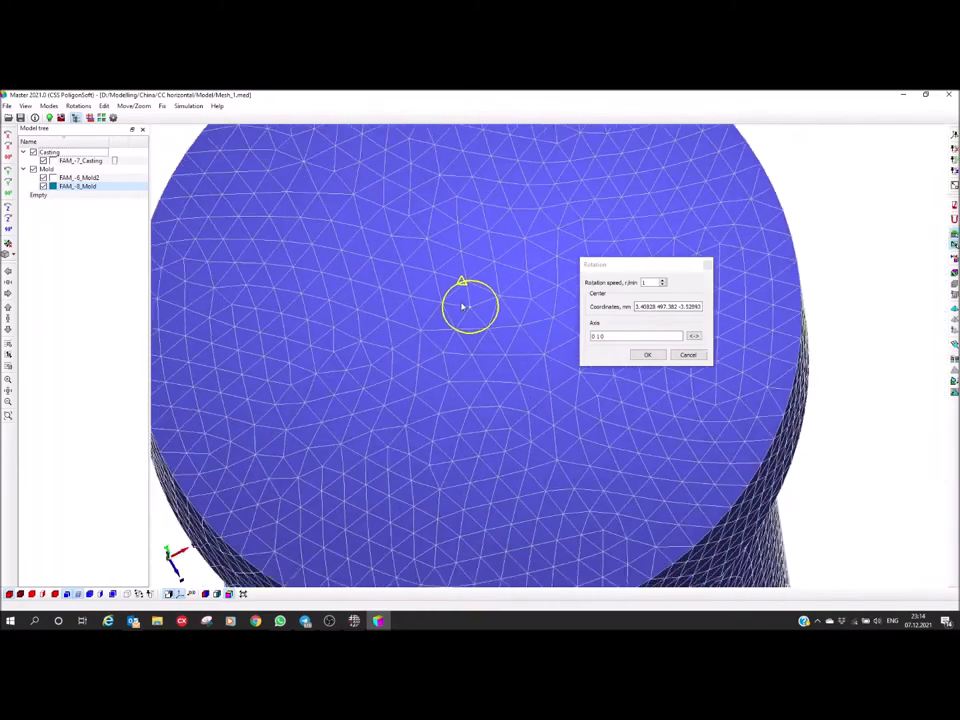
scroll(450, 319, down, 3)
middle_drag(437, 319, 439, 304)
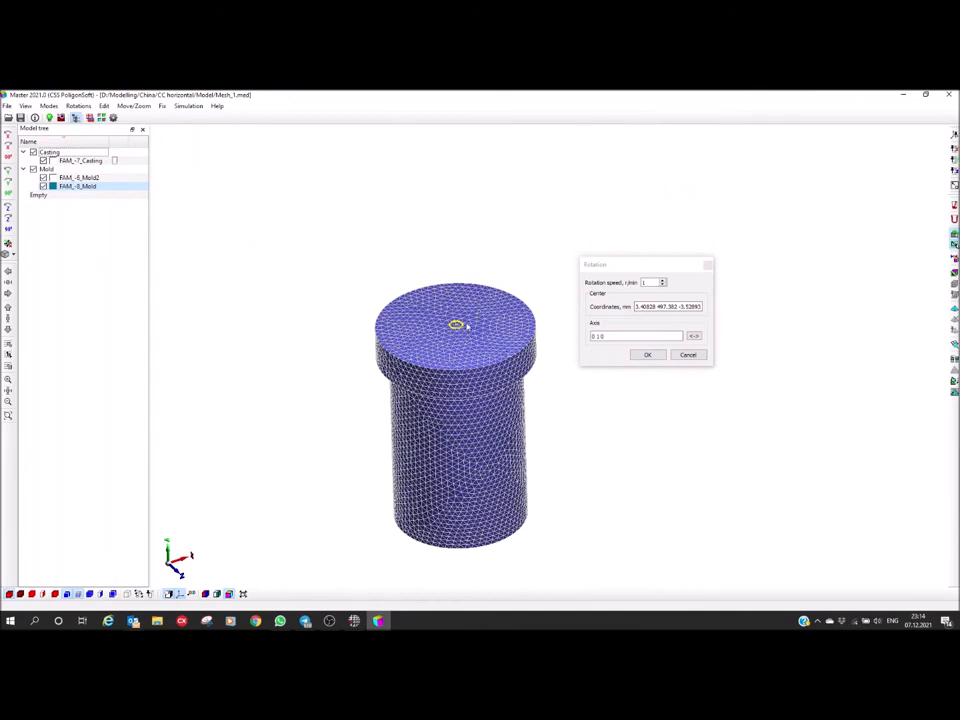
scroll(466, 325, up, 2)
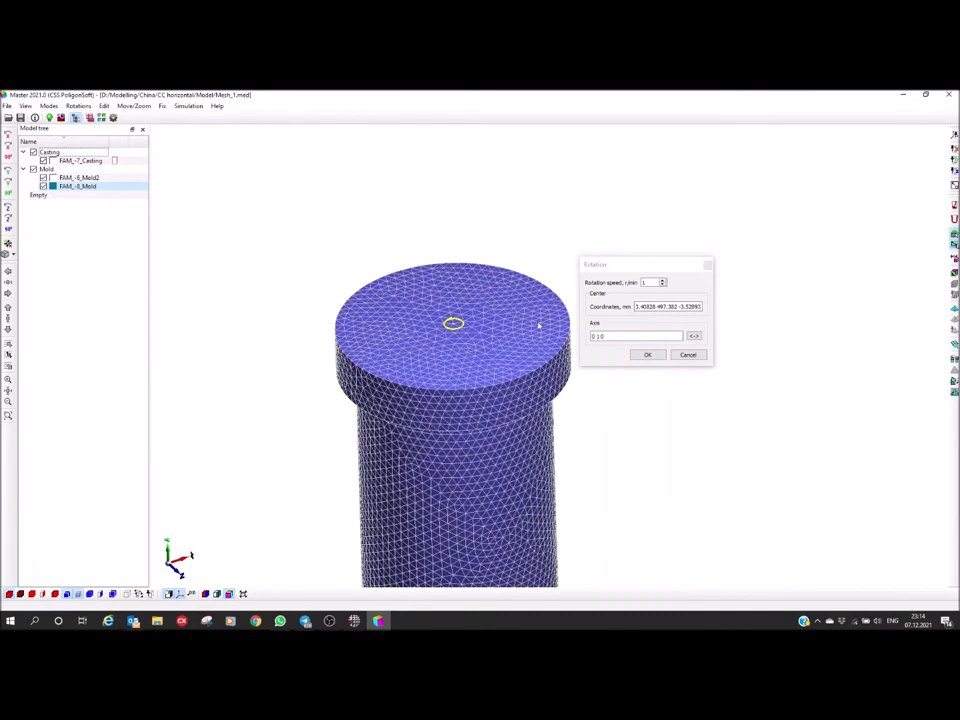
Set the rotation speed to 400 r/min and accept the rotation definition
click(653, 283)
key(BackSpace)
text(400)
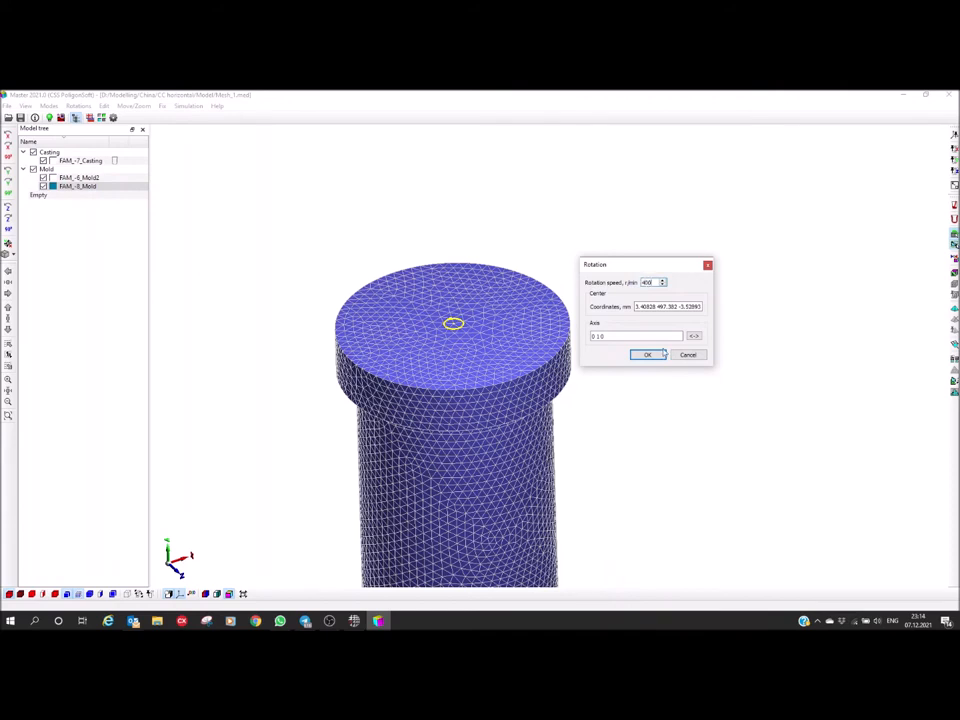
click(650, 356)
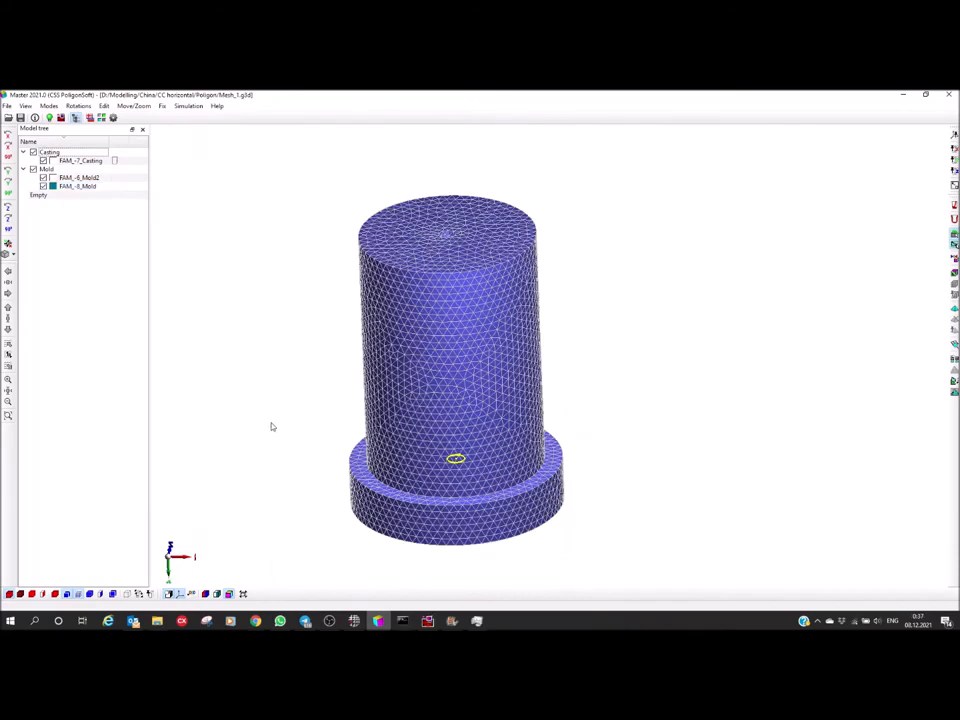
middle_drag(298, 420, 225, 401)
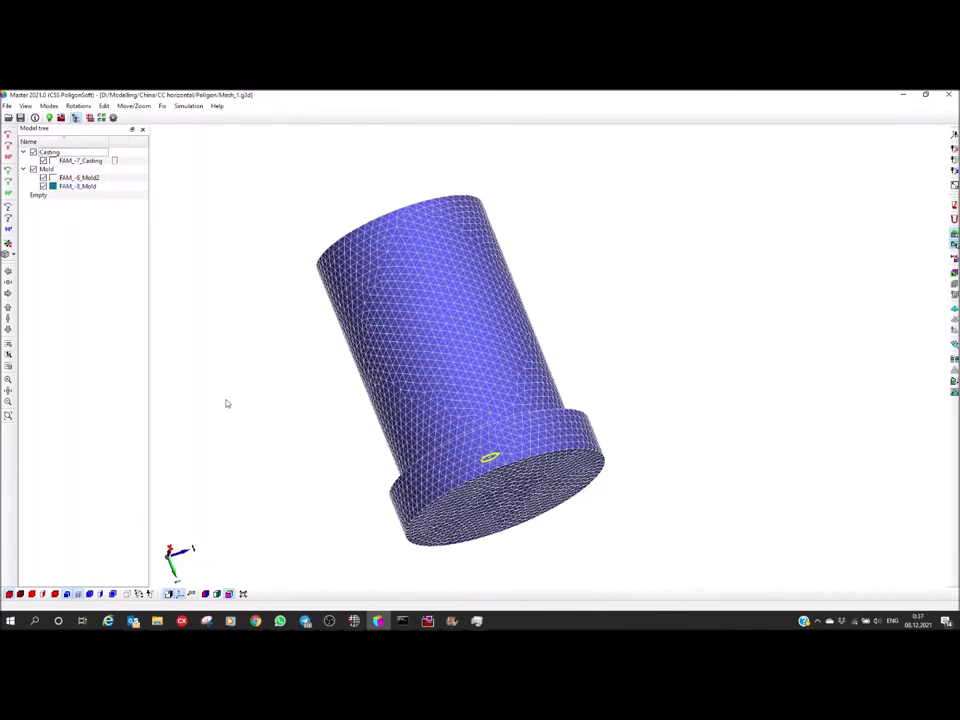
Display the model by volume index and assign index 2, Steel Carbon, to the outer mold volume FAM_-8_Mold
click(217, 594)
middle_drag(300, 392, 449, 360)
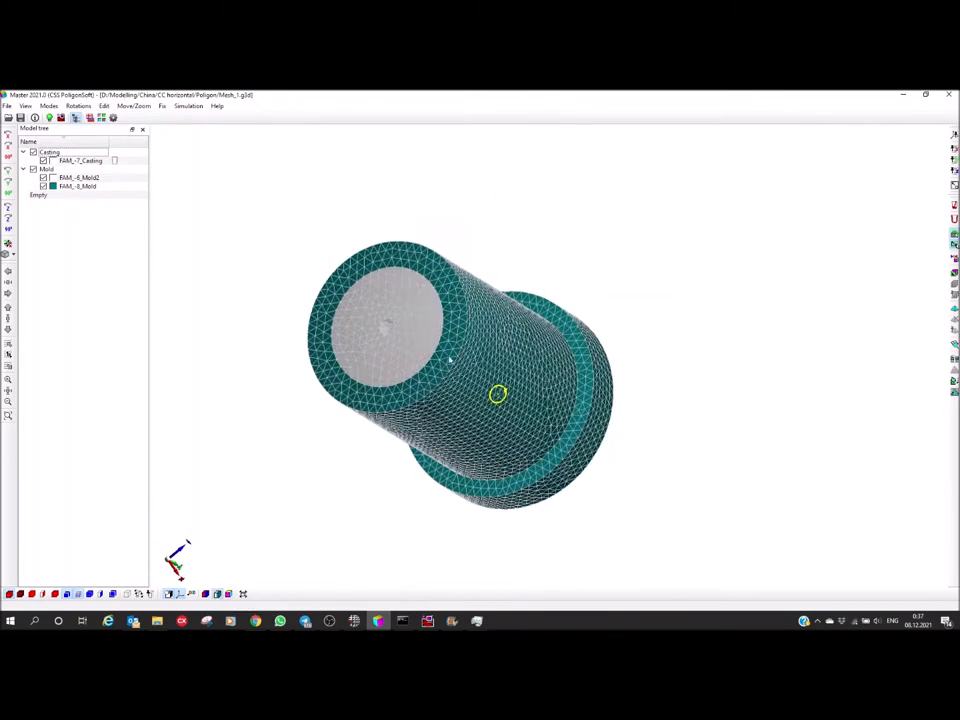
middle_drag(424, 283, 385, 359)
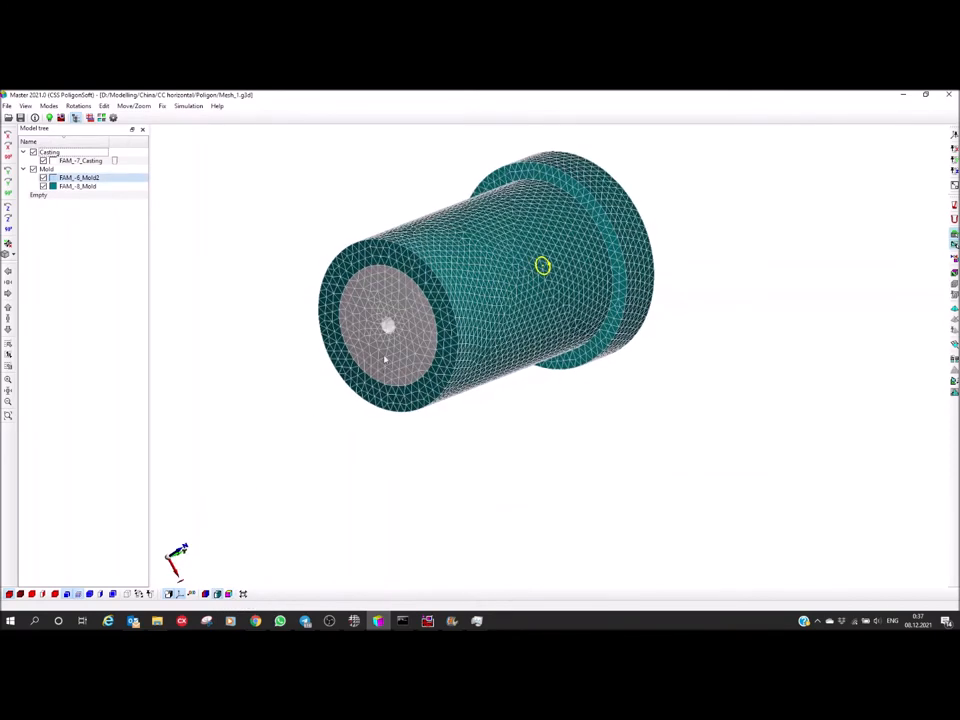
middle_drag(400, 314, 423, 366)
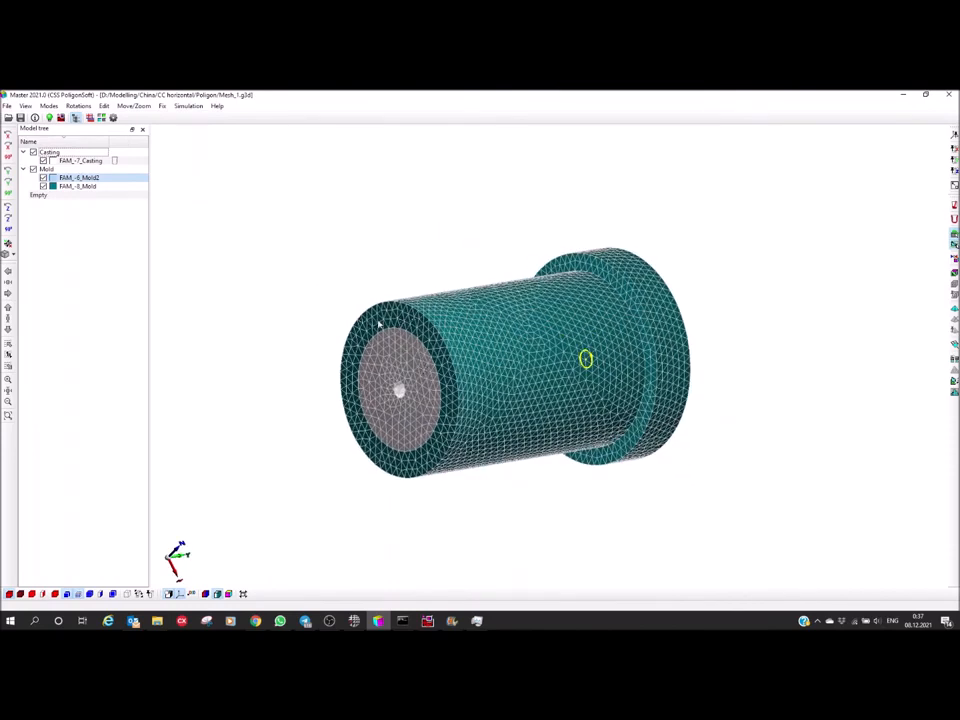
double_click(408, 320)
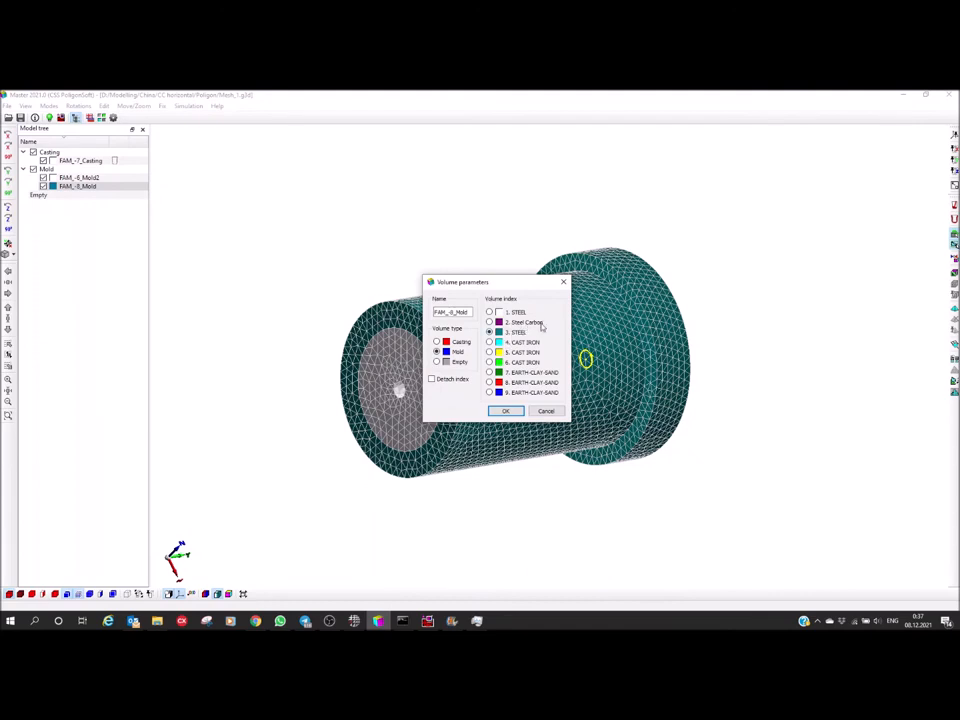
click(489, 322)
drag(481, 284, 501, 226)
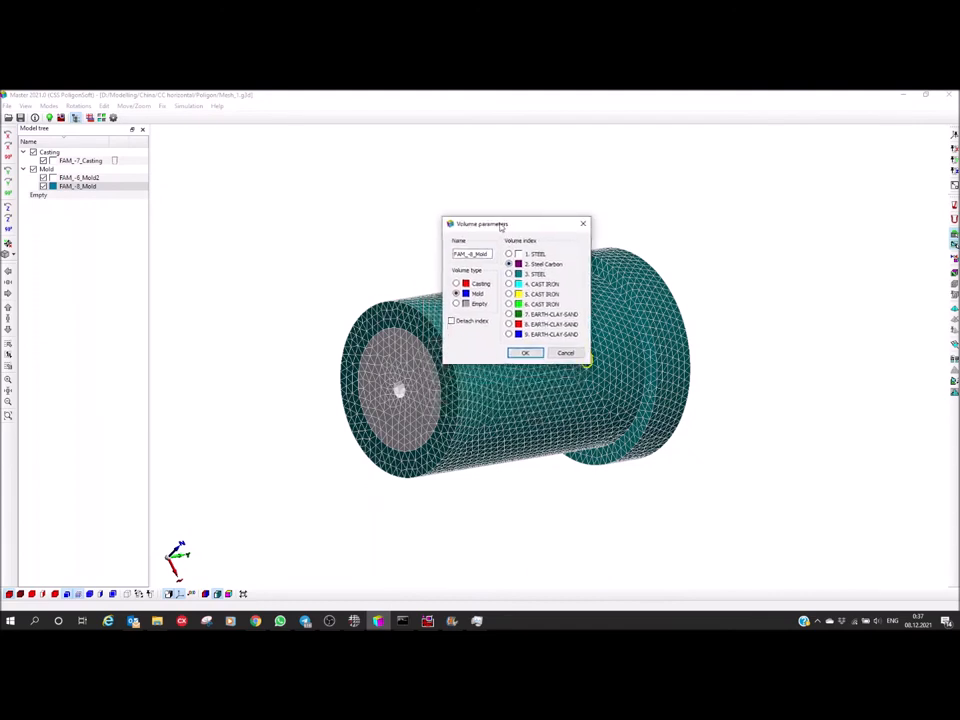
click(524, 352)
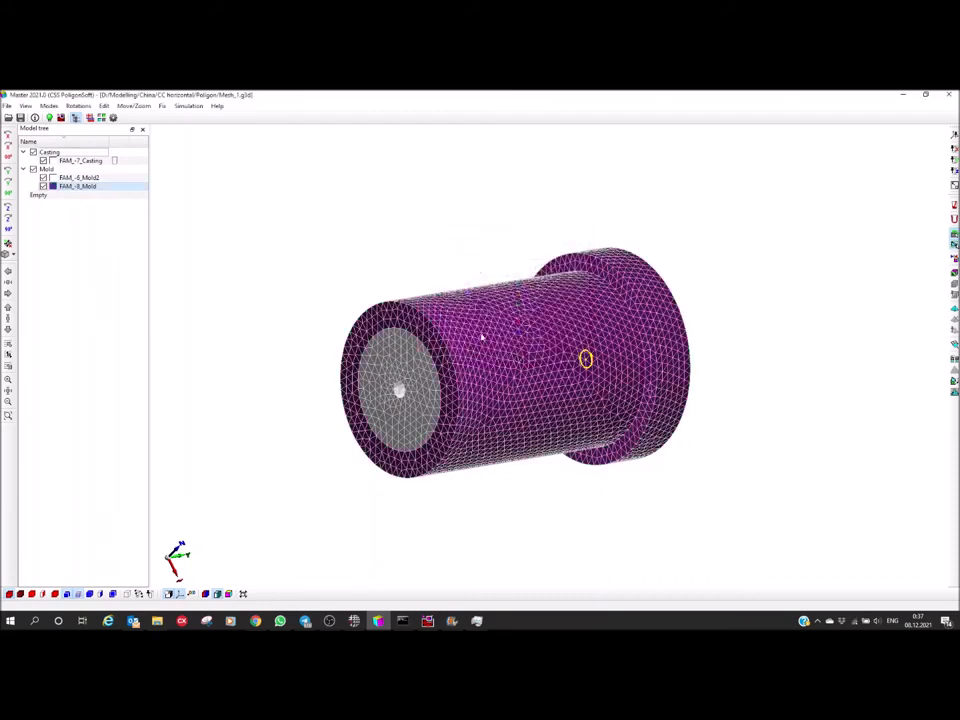
Assign volume index 2, Steel Carbon, to the inner mold volume FAM_-6_Mold2
middle_drag(457, 329, 445, 337)
mouse_move(587, 368)
middle_down()
mouse_move(598, 354)
mouse_move(594, 364)
middle_up()
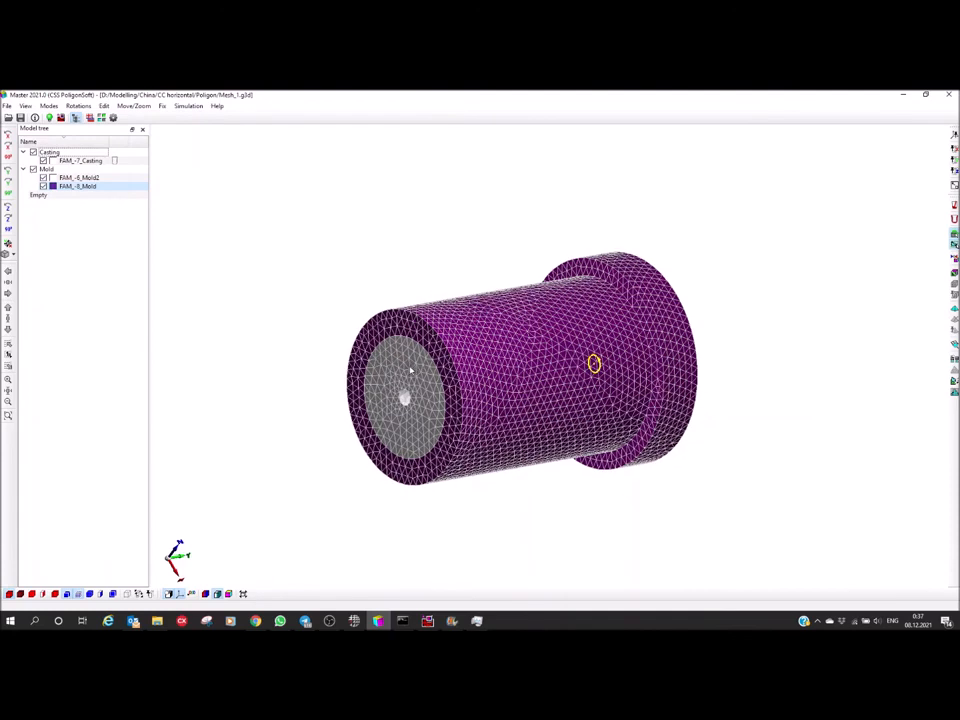
double_click(410, 371)
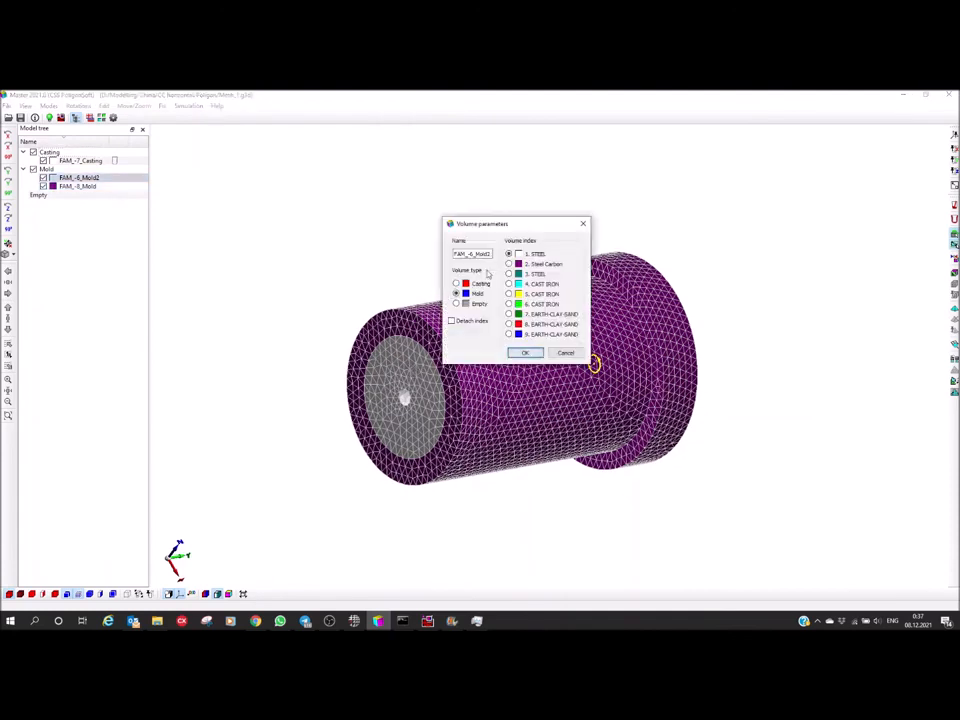
click(538, 264)
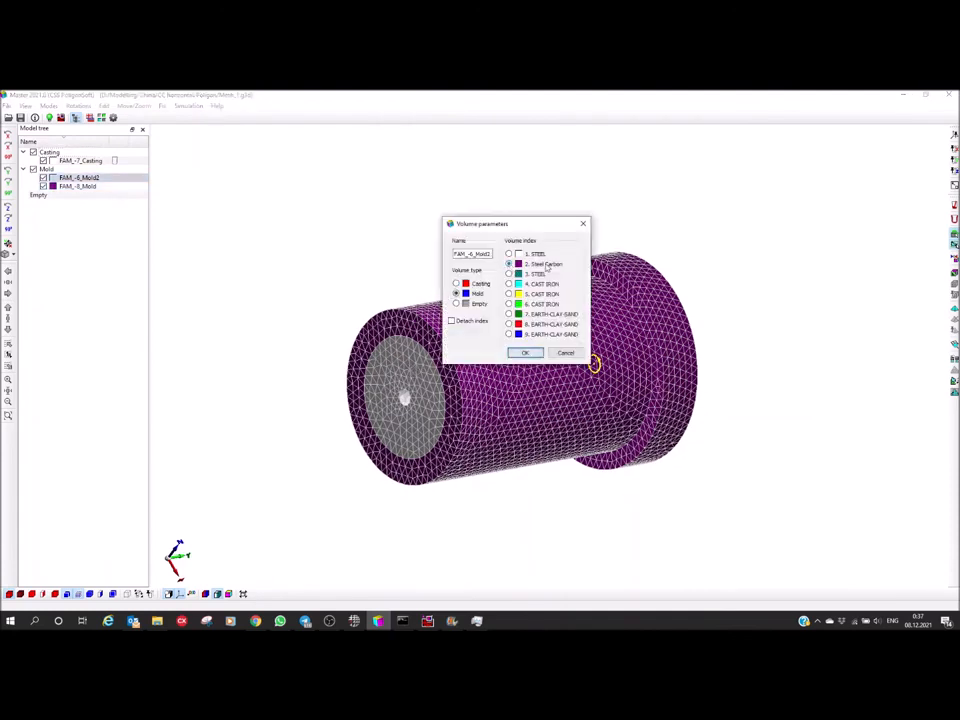
click(524, 352)
Examine the assembled mold from several sides, including its flanged end and the end with the central opening
drag(417, 424, 422, 469)
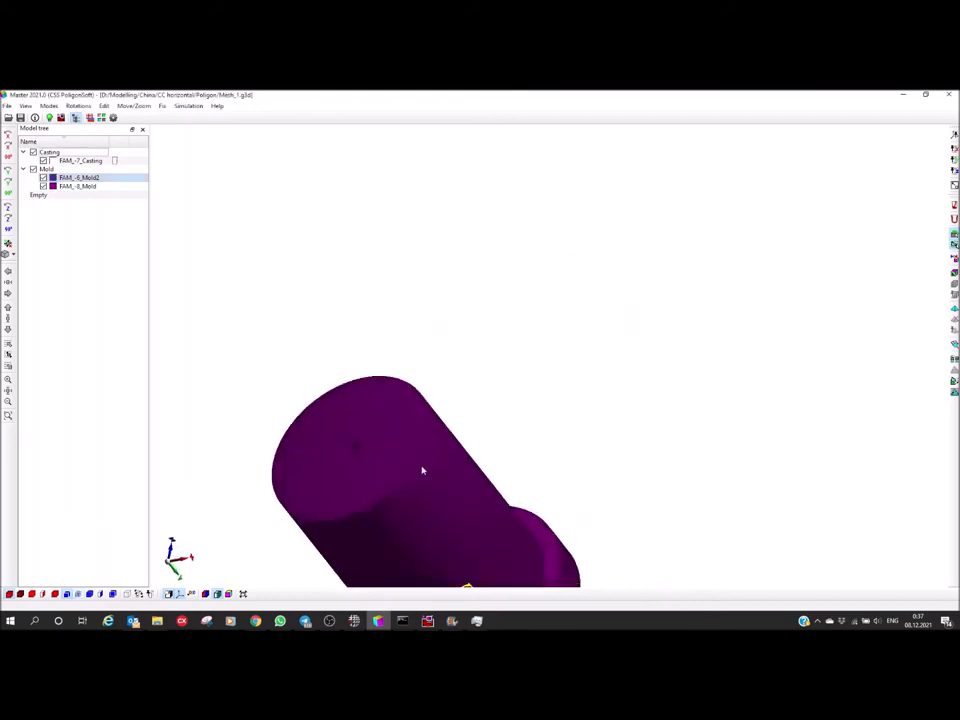
middle_drag(422, 469, 486, 319)
drag(452, 366, 461, 324)
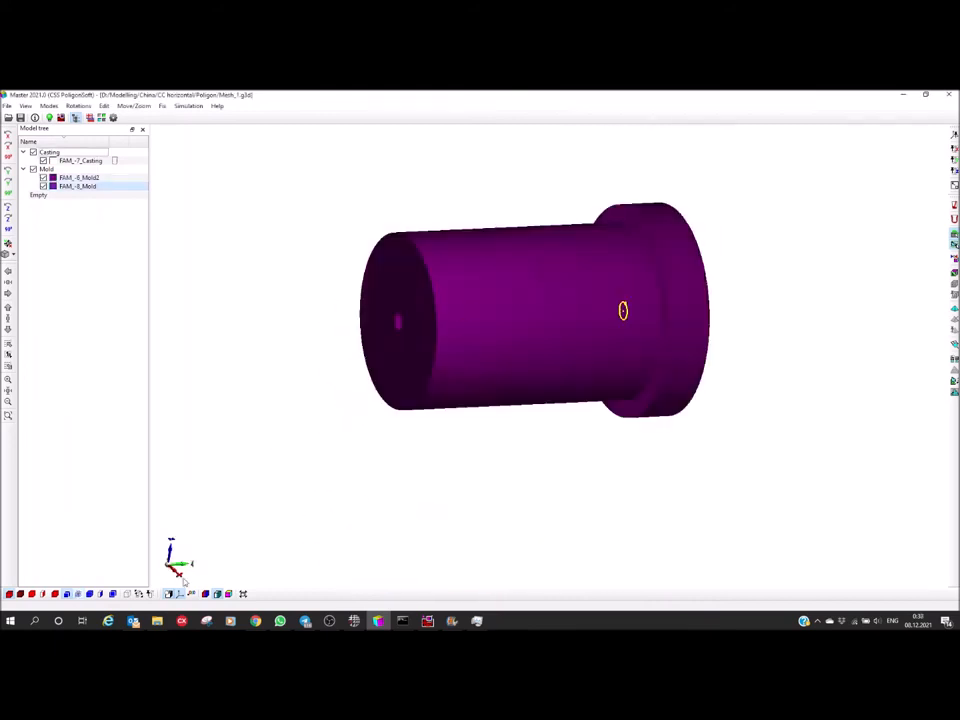
click(101, 595)
drag(408, 429, 455, 476)
drag(535, 304, 508, 300)
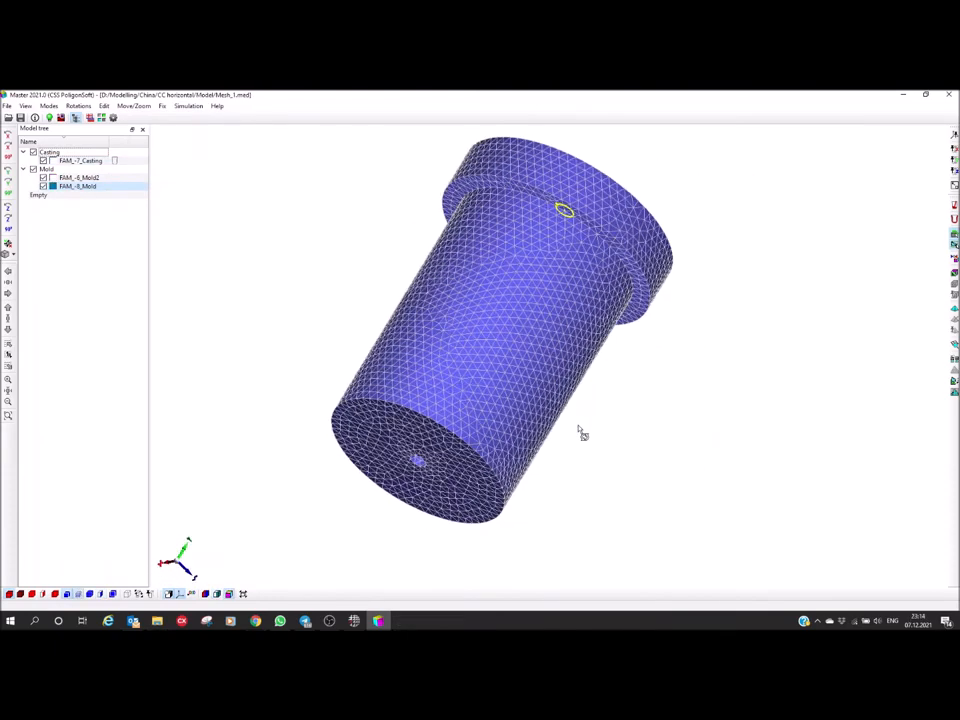
drag(578, 433, 206, 482)
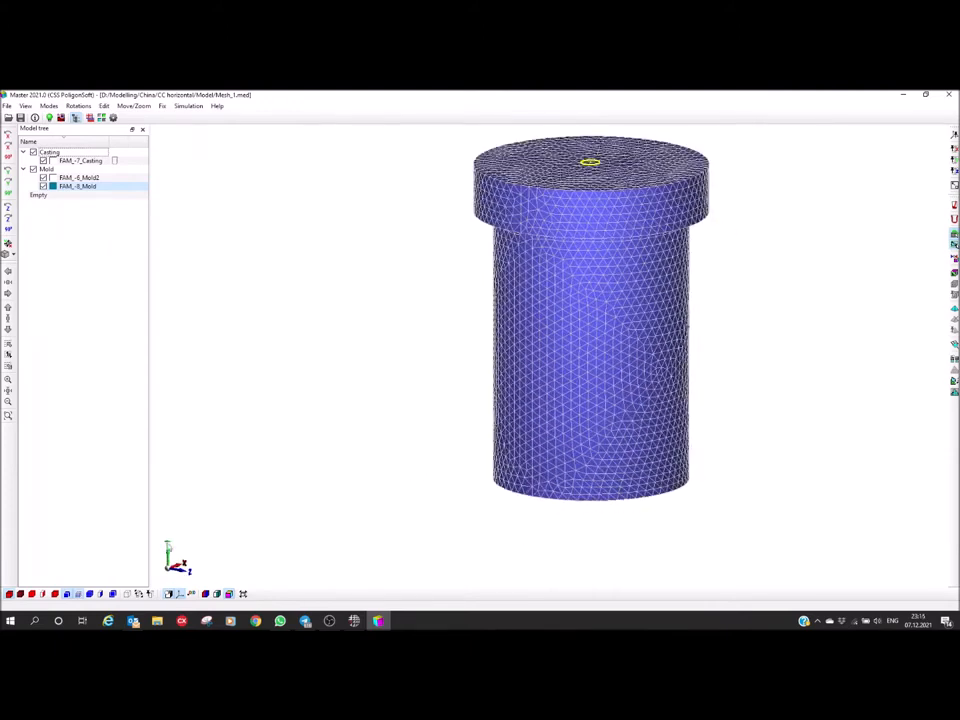
middle_drag(586, 397, 569, 459)
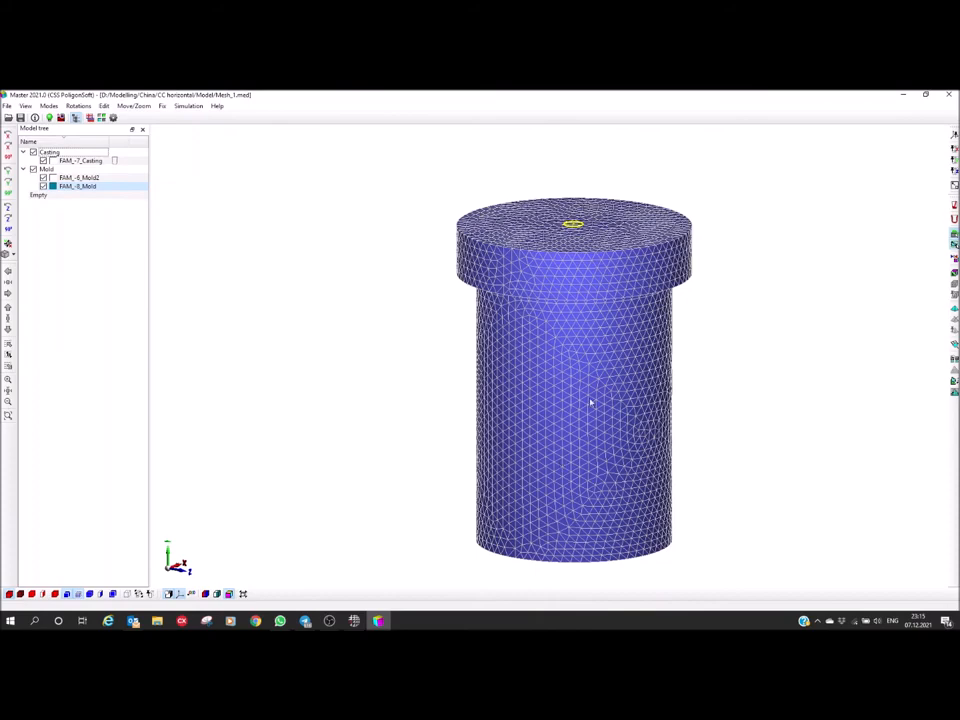
drag(563, 437, 589, 432)
drag(603, 366, 529, 356)
drag(561, 421, 596, 313)
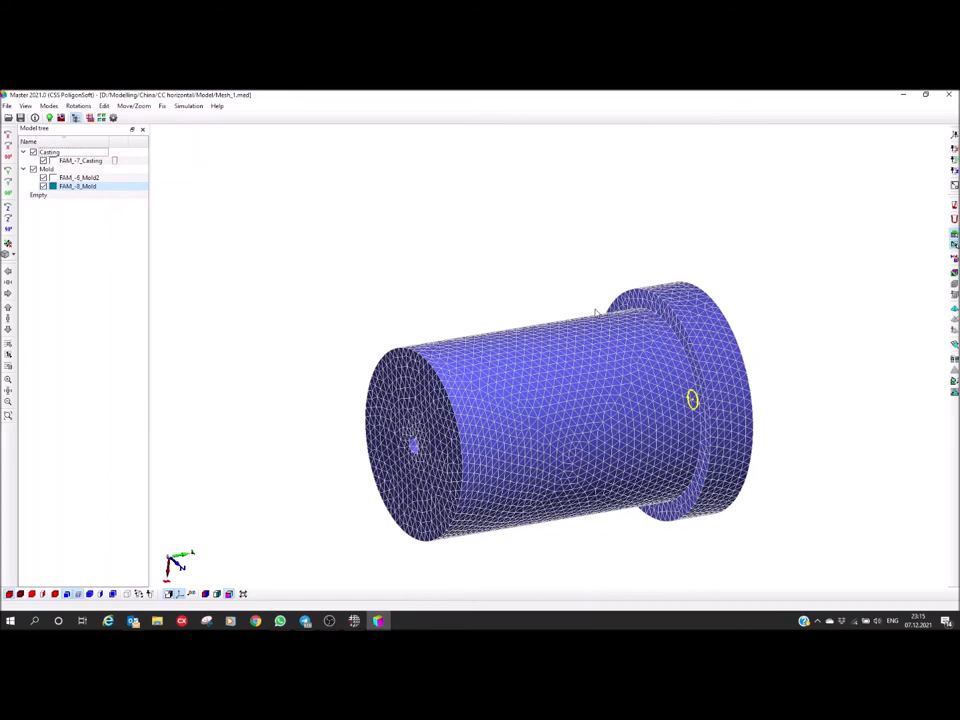
middle_drag(606, 439, 563, 413)
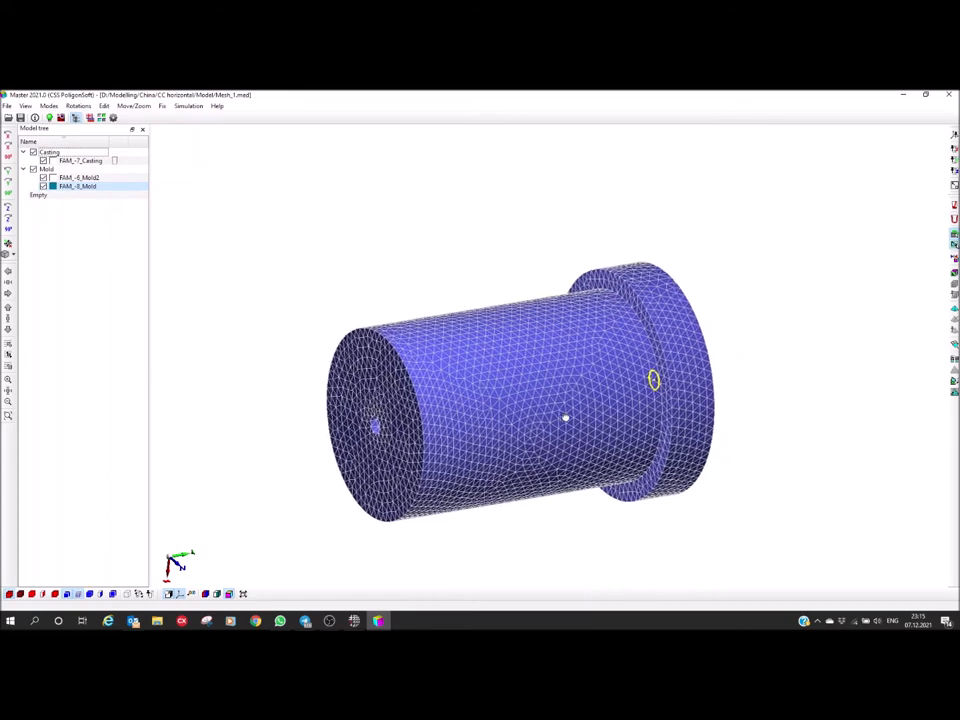
middle_drag(492, 439, 520, 438)
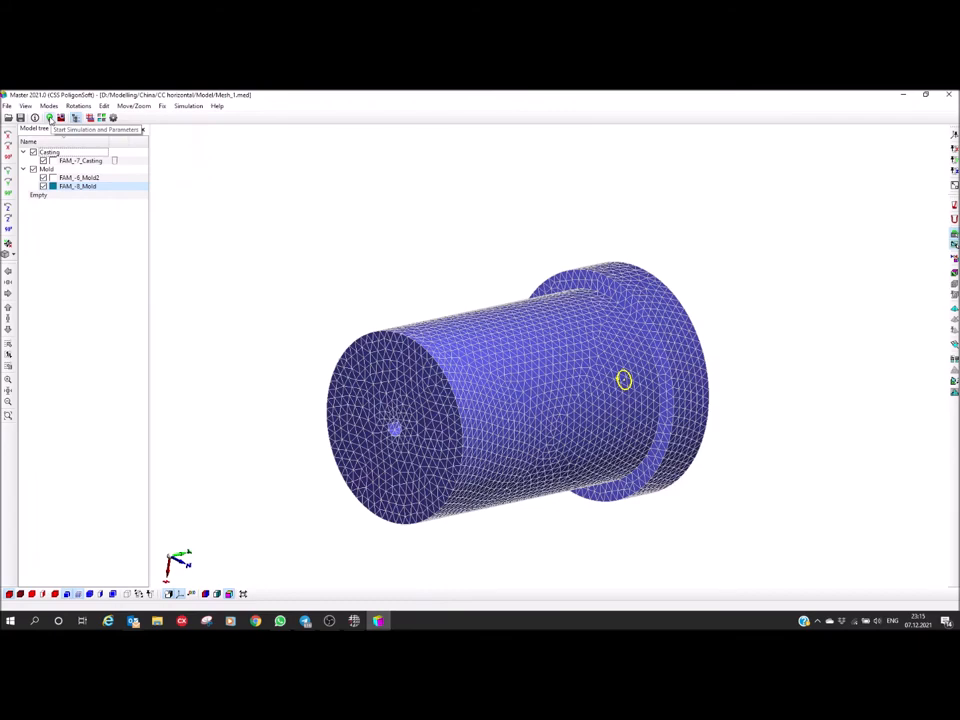
Open the simulation start parameters and review the flow model settings and the solidification calculation and output timesteps
click(50, 118)
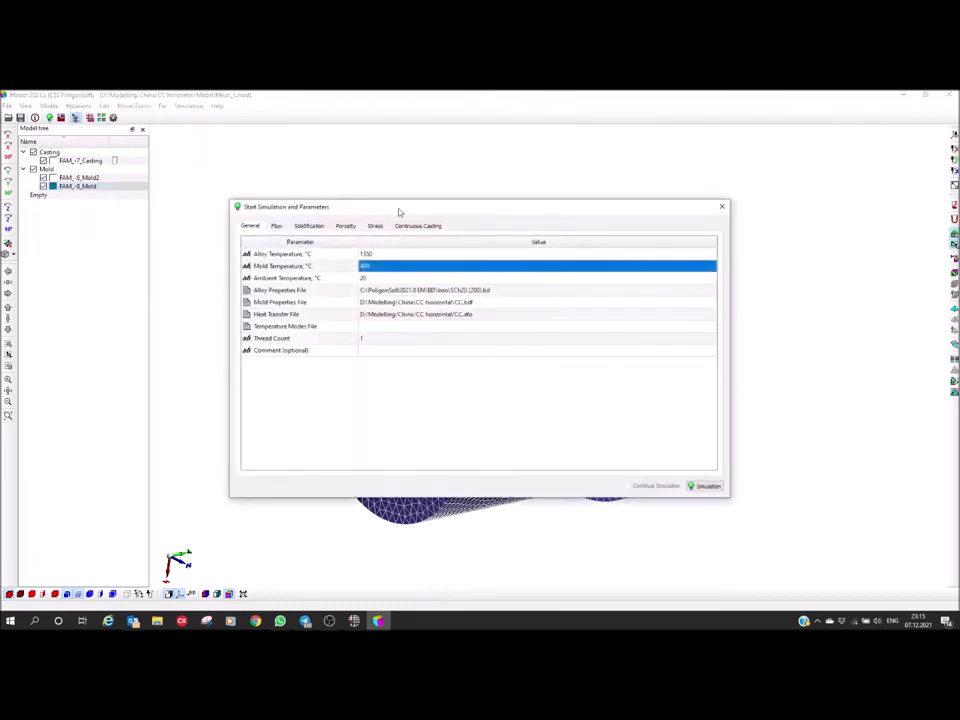
drag(399, 212, 411, 214)
click(288, 228)
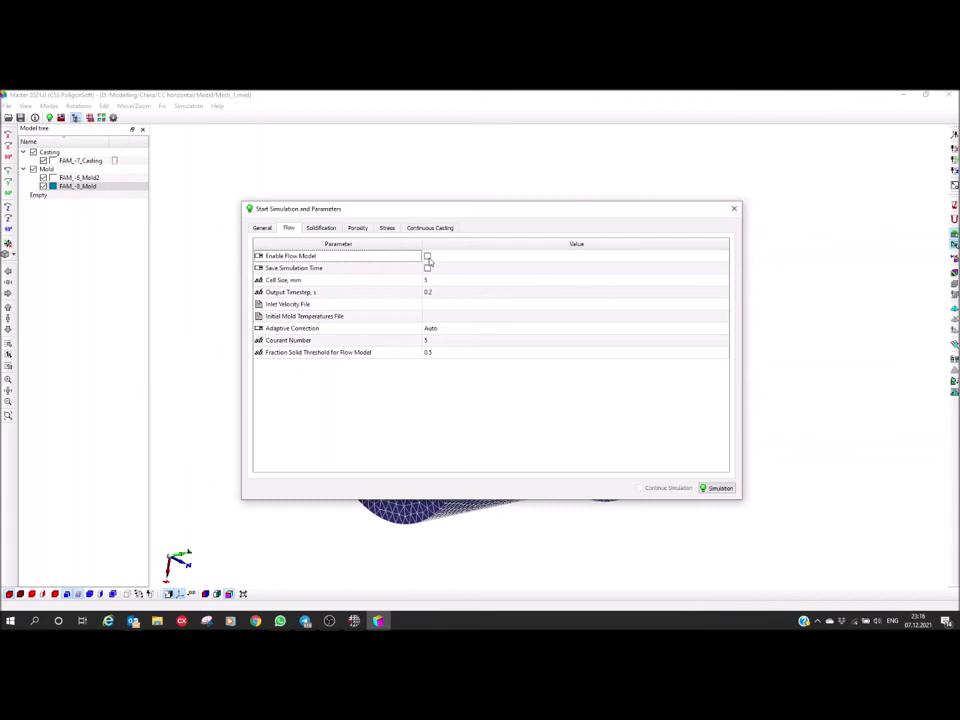
click(321, 231)
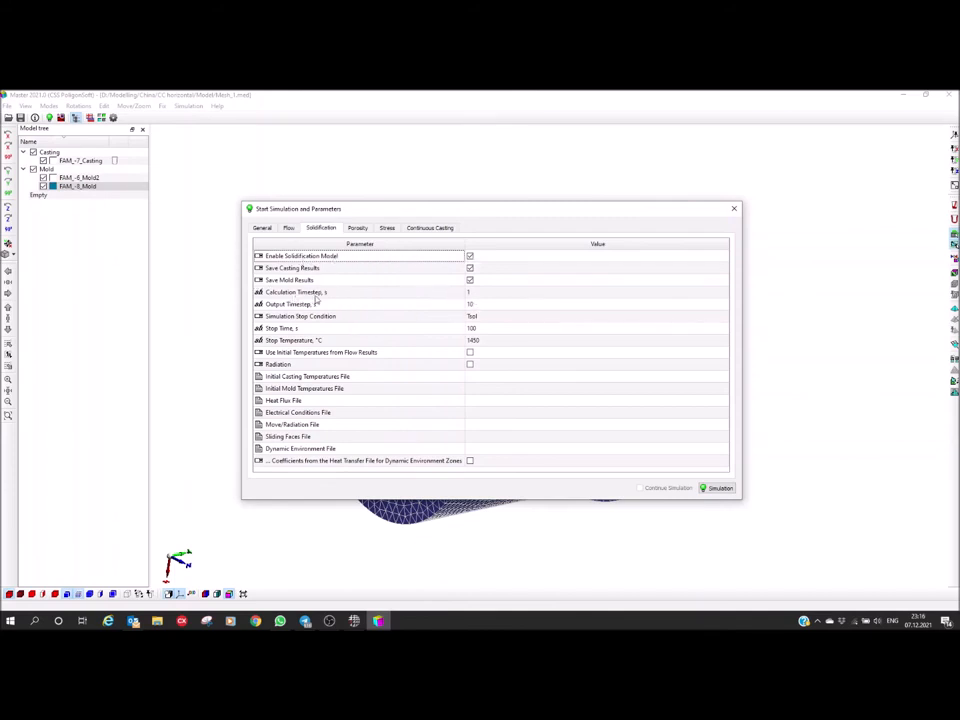
click(487, 294)
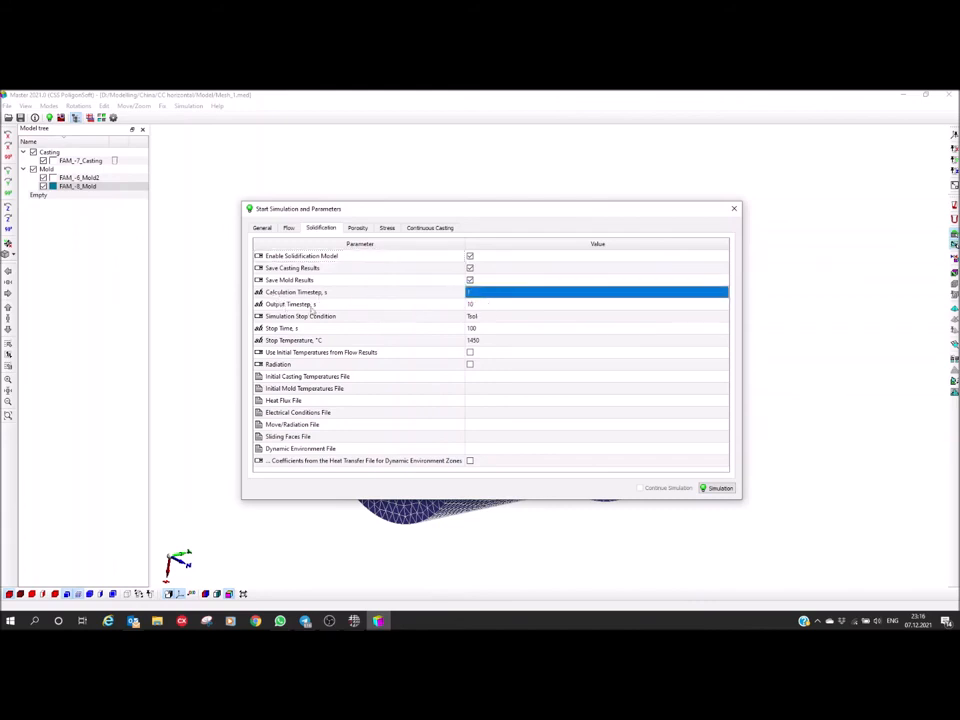
click(477, 304)
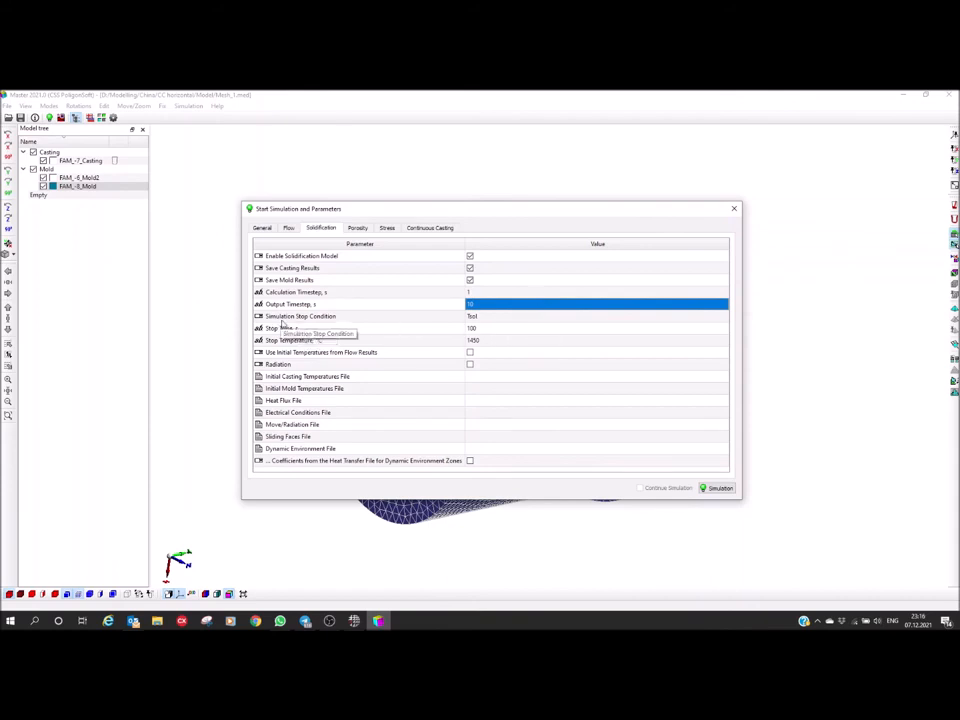
Set the solidification stop condition to Stop Temperature, with a stop temperature of 400 °C
click(523, 317)
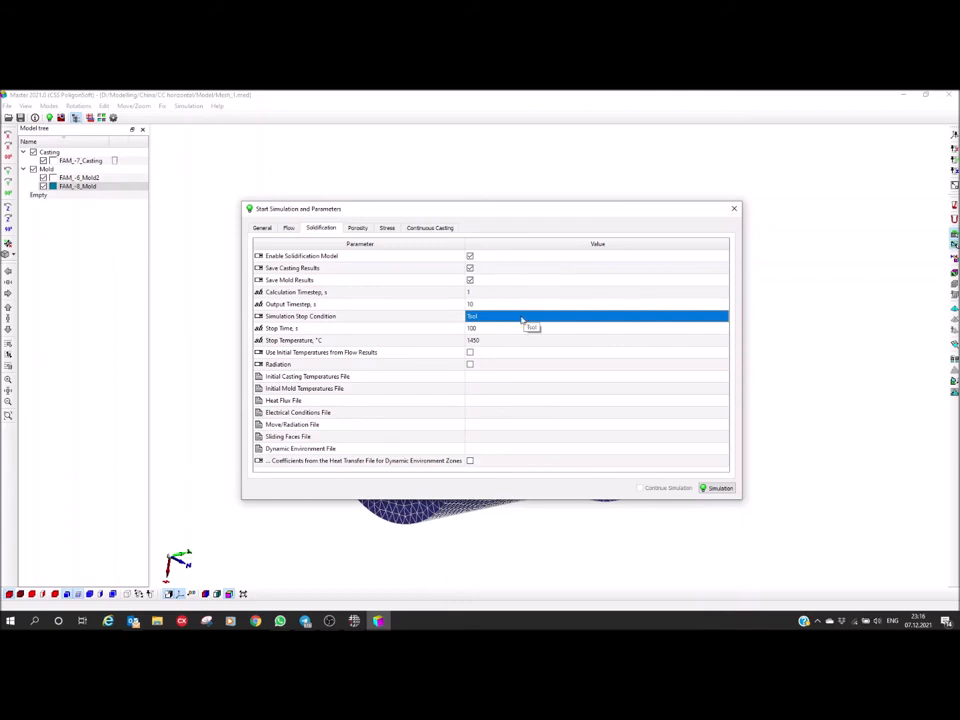
click(522, 320)
click(726, 320)
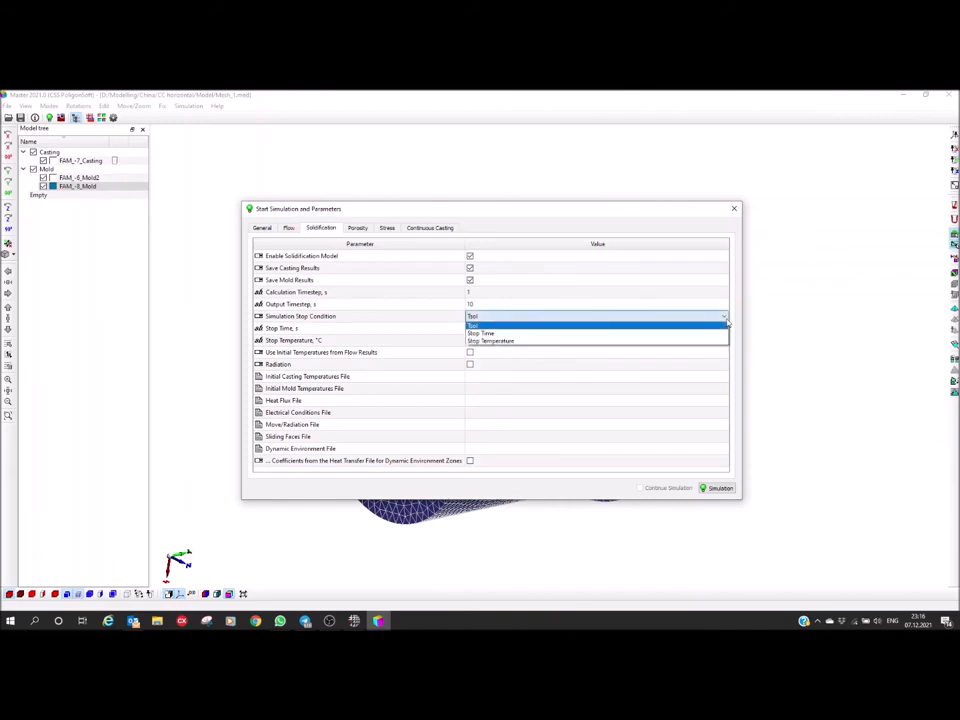
click(509, 341)
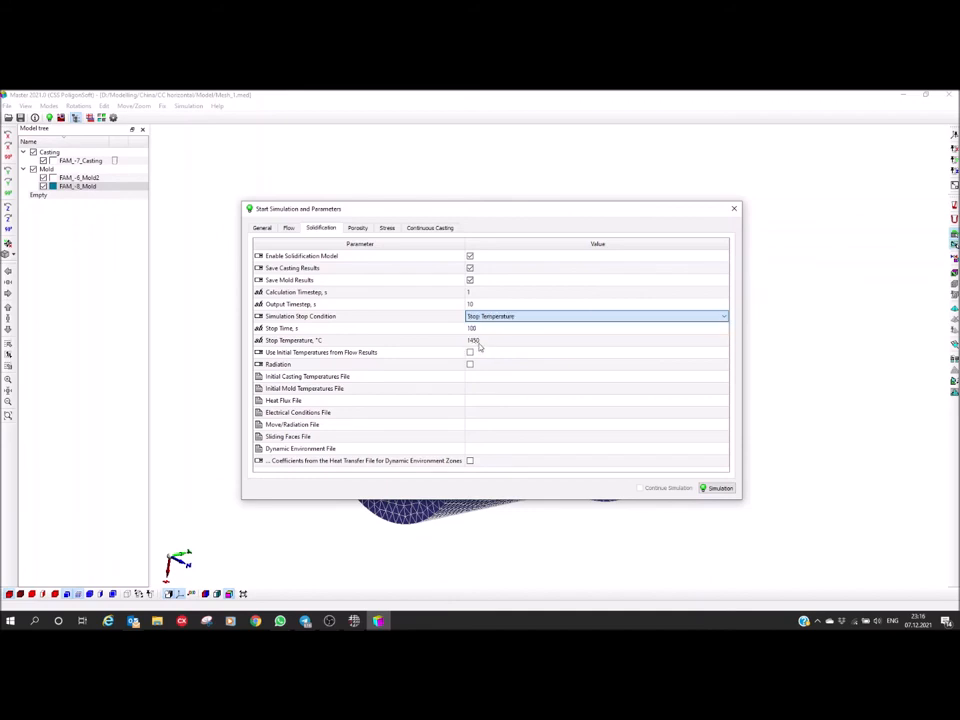
click(277, 343)
click(492, 345)
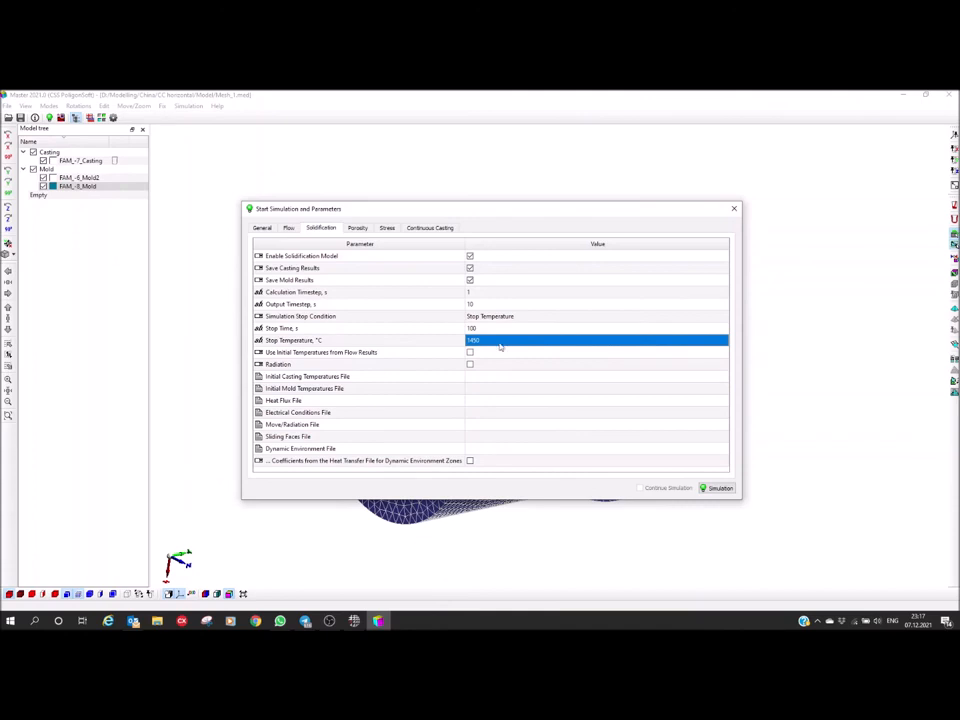
text(400)
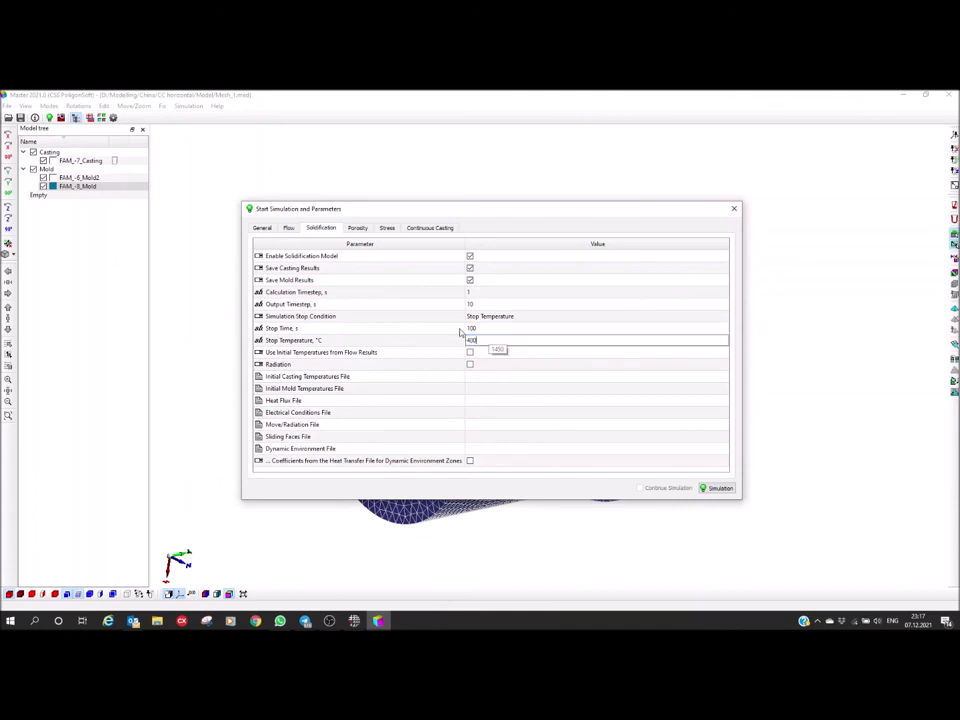
key(Return)
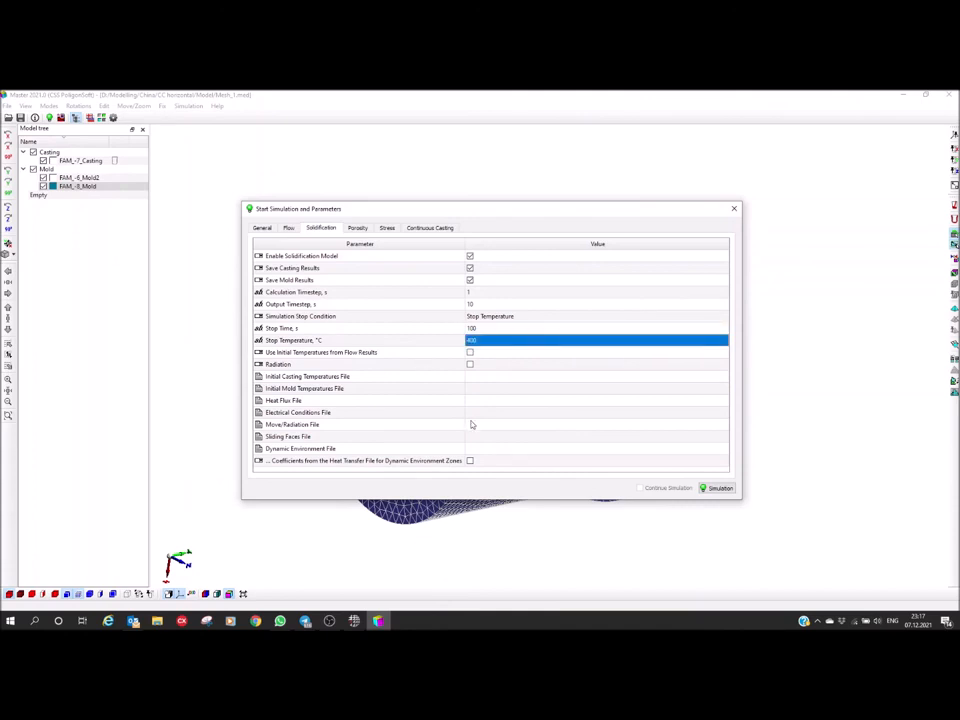
Load SCh20 (200).fil from C:\PoligonSoft2021.0 EN\BD\Iron as the alloy properties file for the porosity model
click(357, 229)
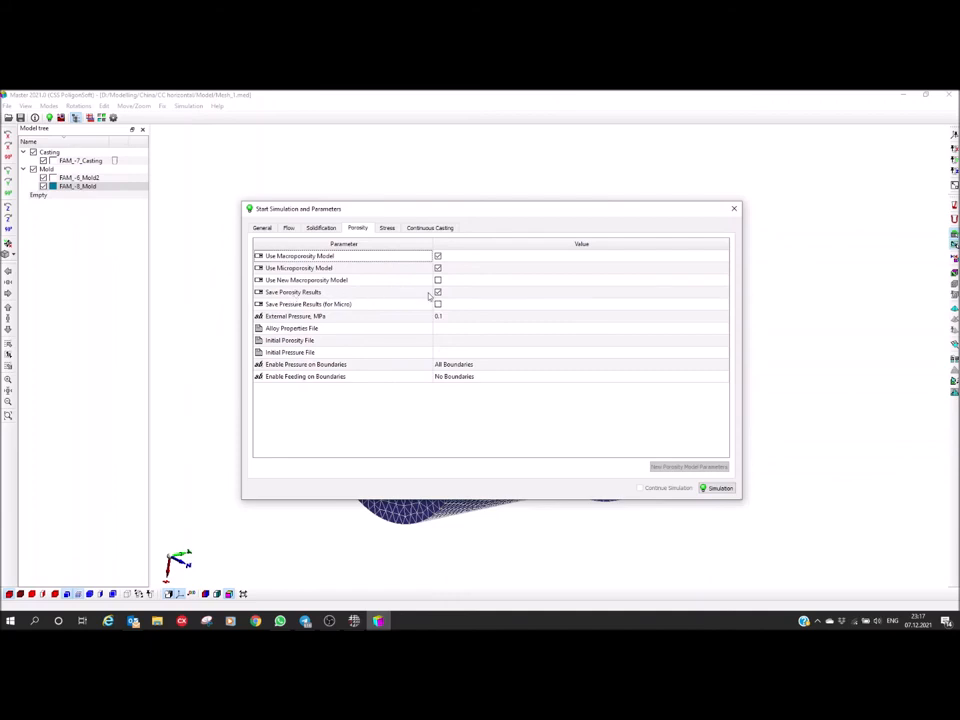
click(272, 332)
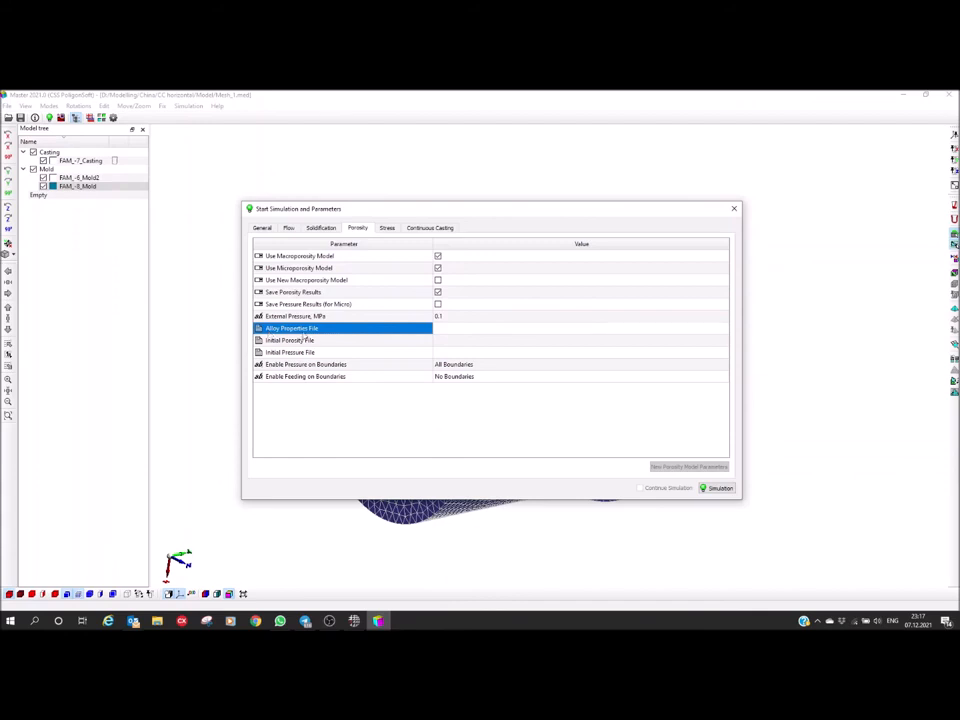
click(503, 330)
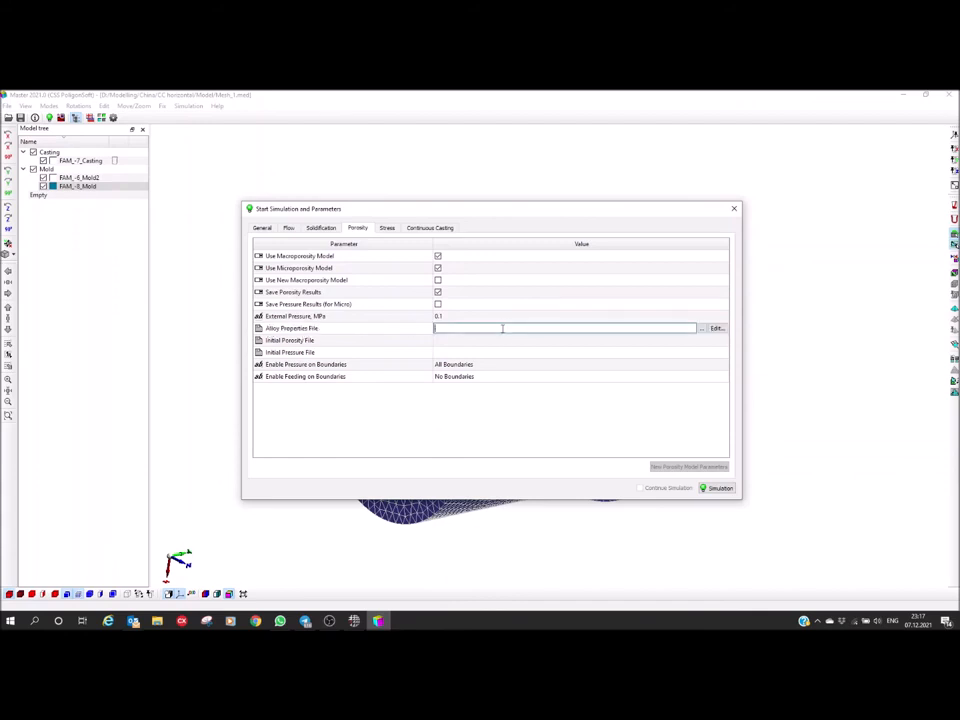
click(701, 330)
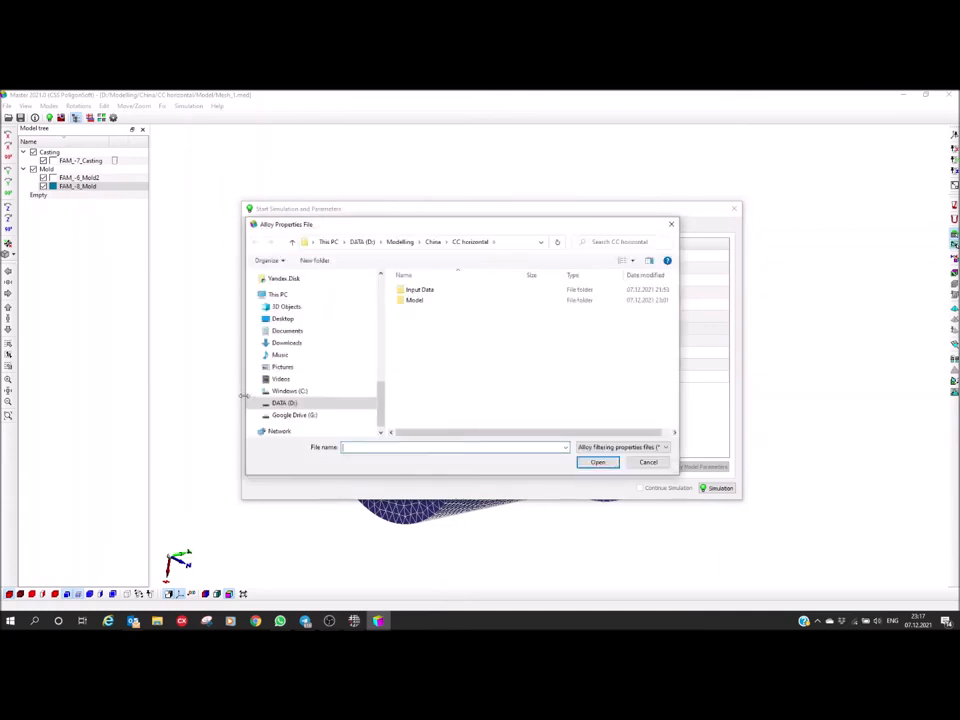
click(292, 391)
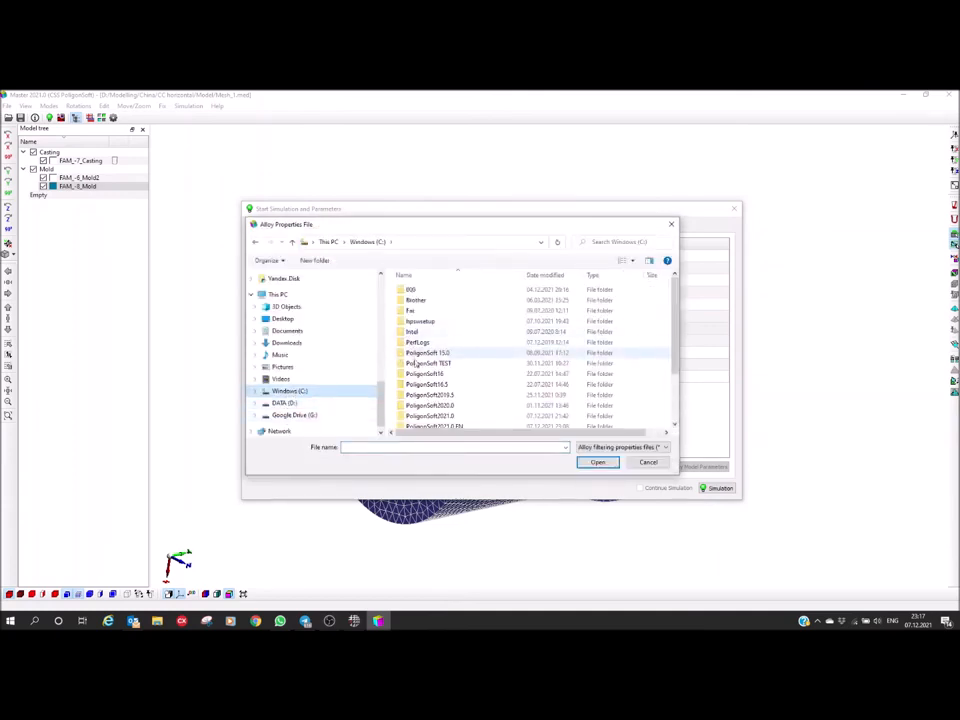
scroll(430, 368, down, 2)
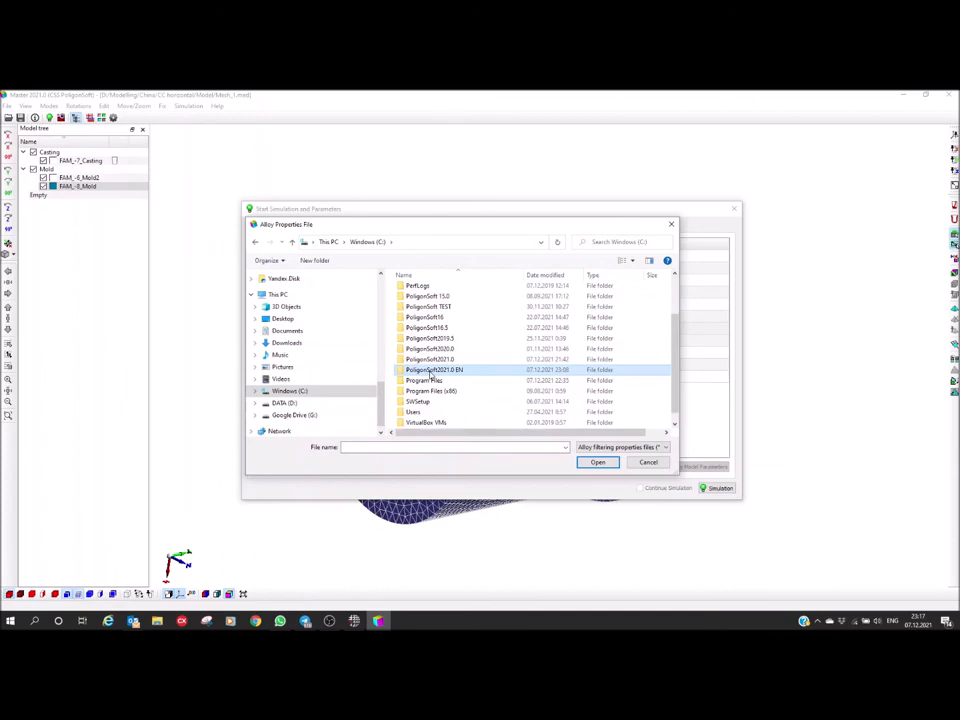
double_click(432, 370)
double_click(412, 290)
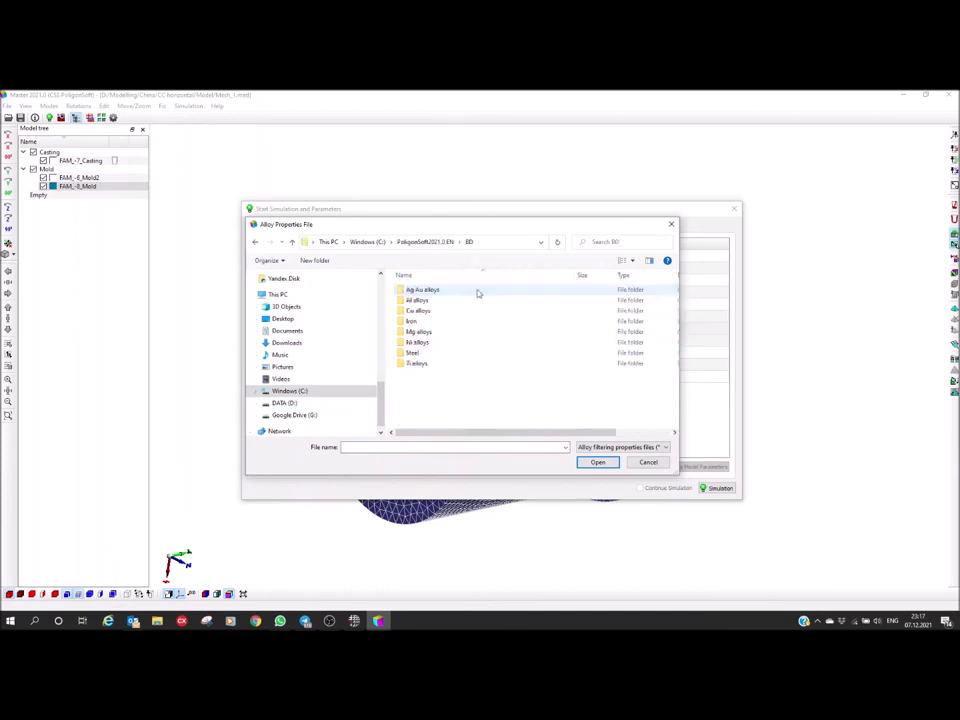
double_click(411, 321)
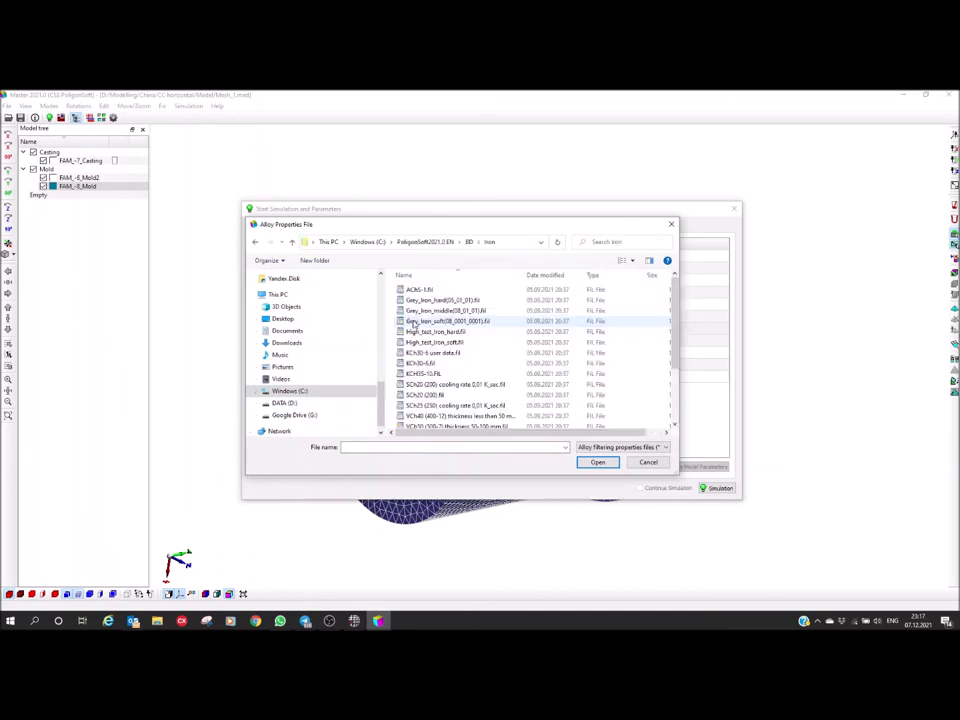
scroll(428, 375, down, 2)
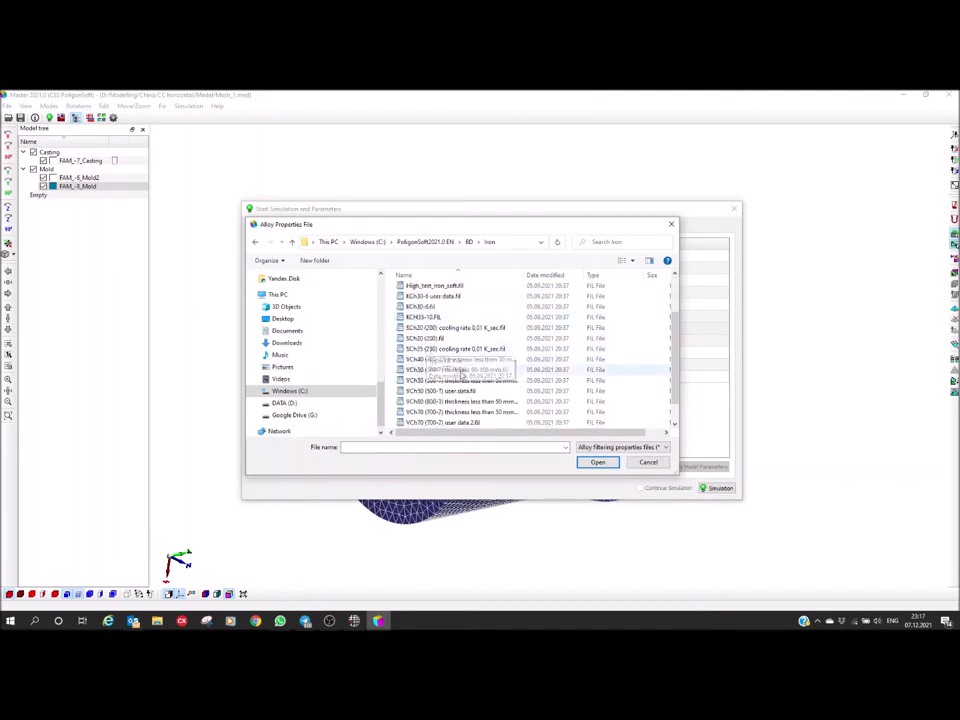
click(425, 338)
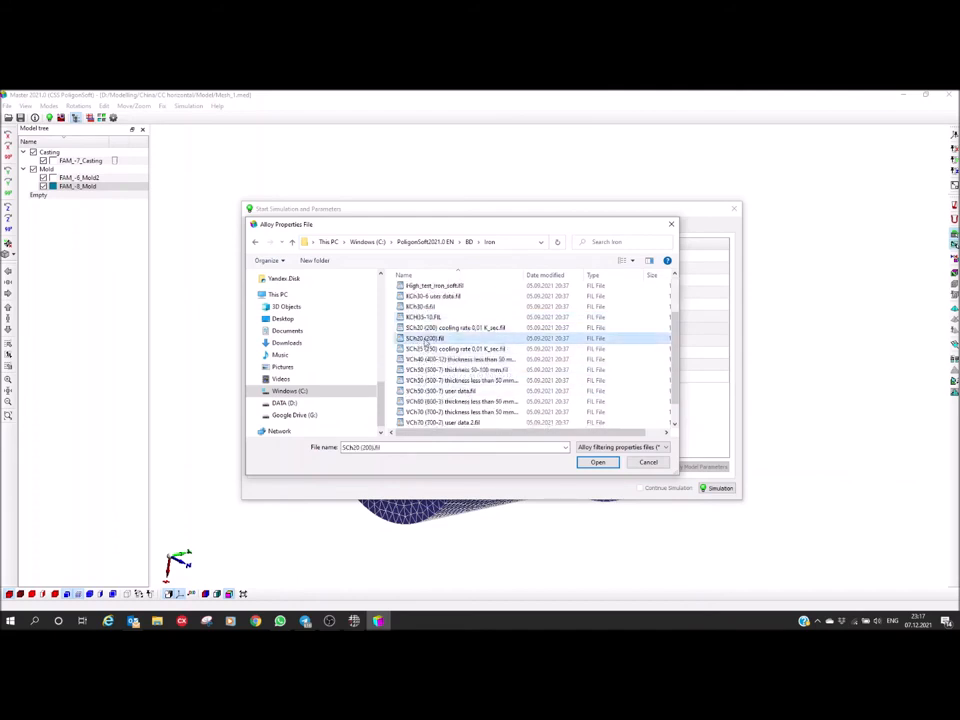
click(597, 462)
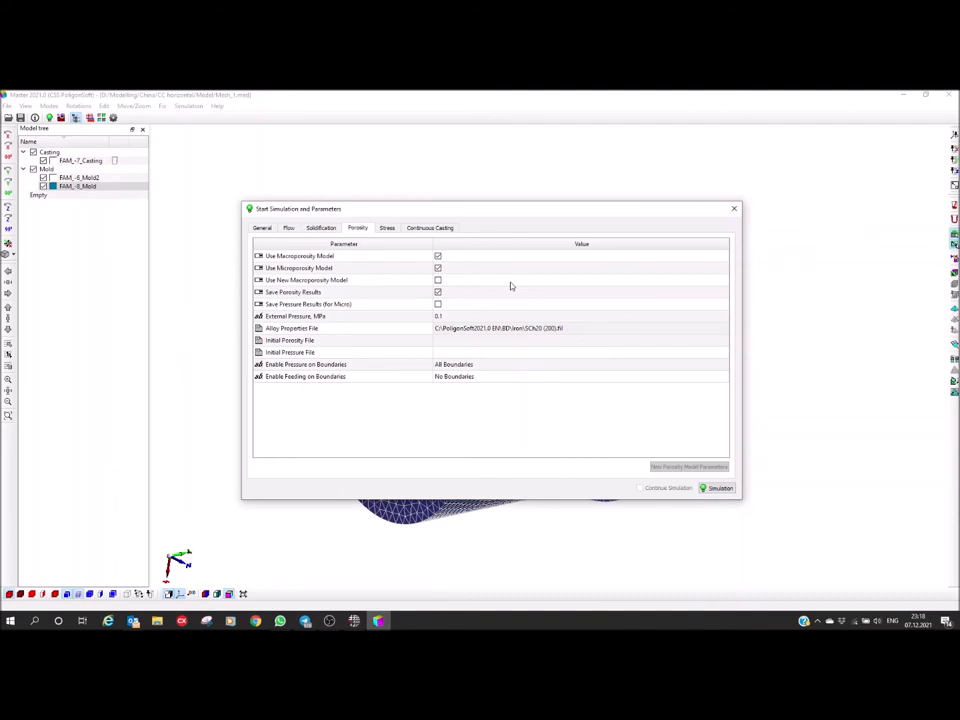
Enable the stress model and set its calculation timestep to 50 s, enlarging the parameters dialog to show all stress settings
click(386, 229)
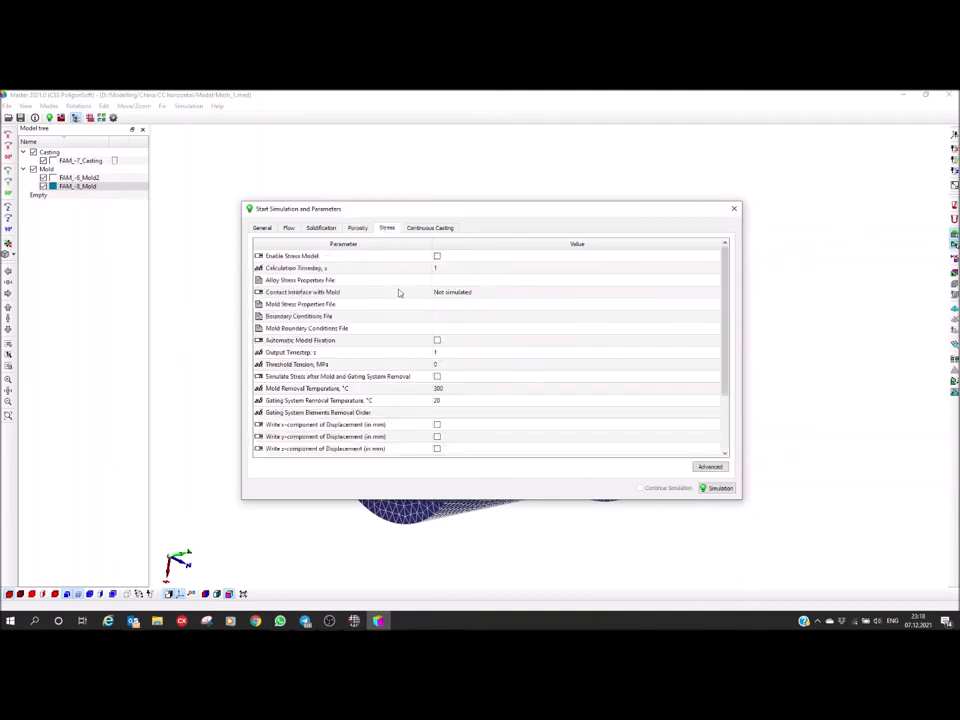
drag(481, 499, 483, 586)
drag(429, 212, 473, 181)
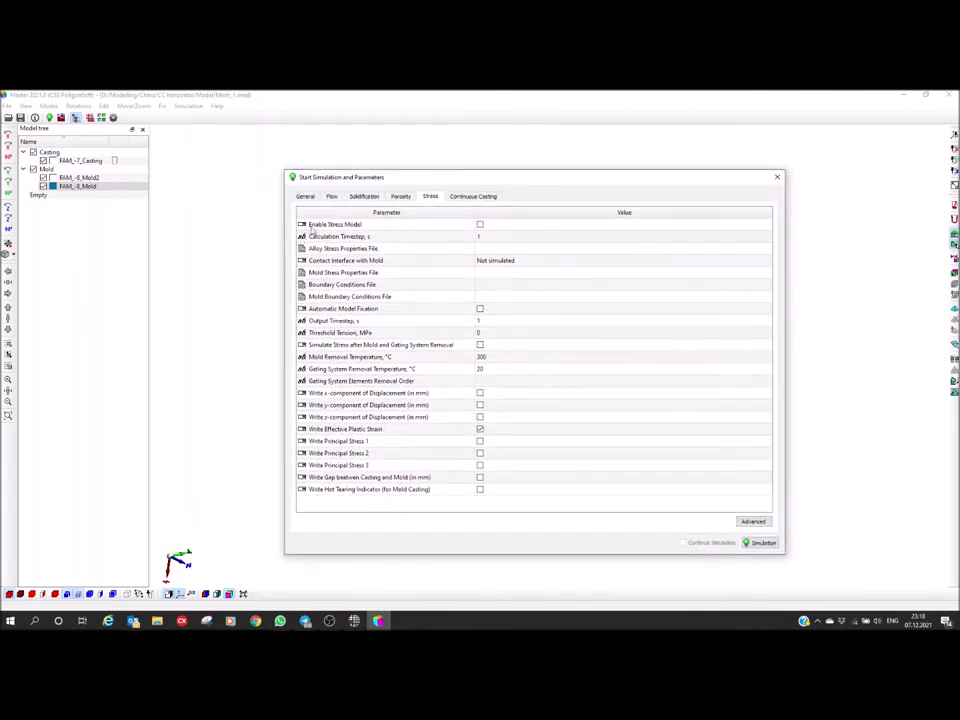
click(480, 224)
double_click(492, 237)
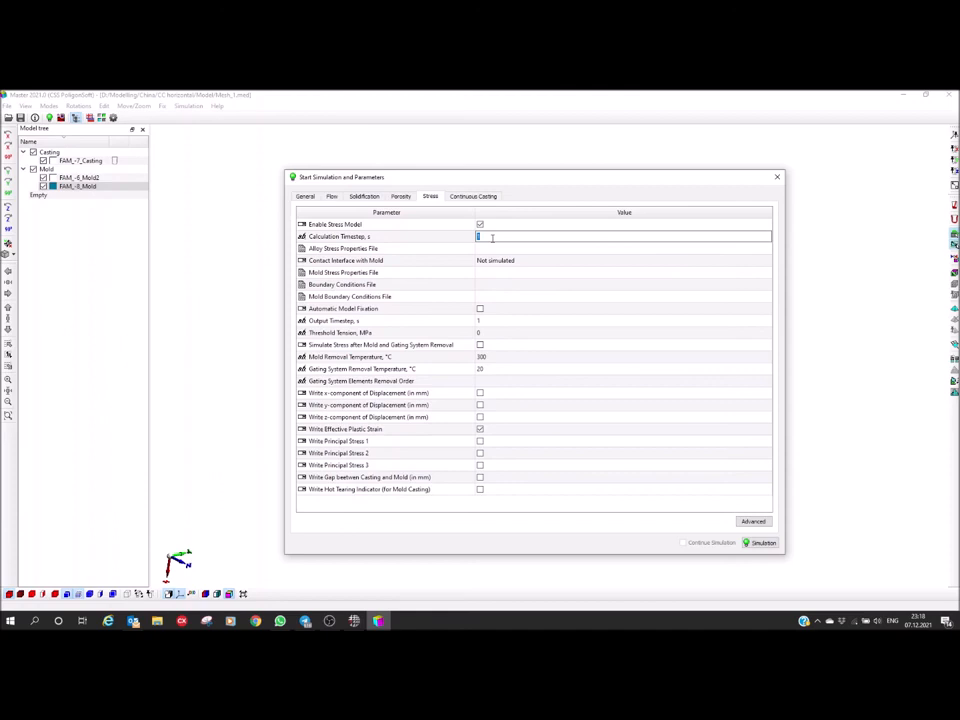
text(50)
key(Return)
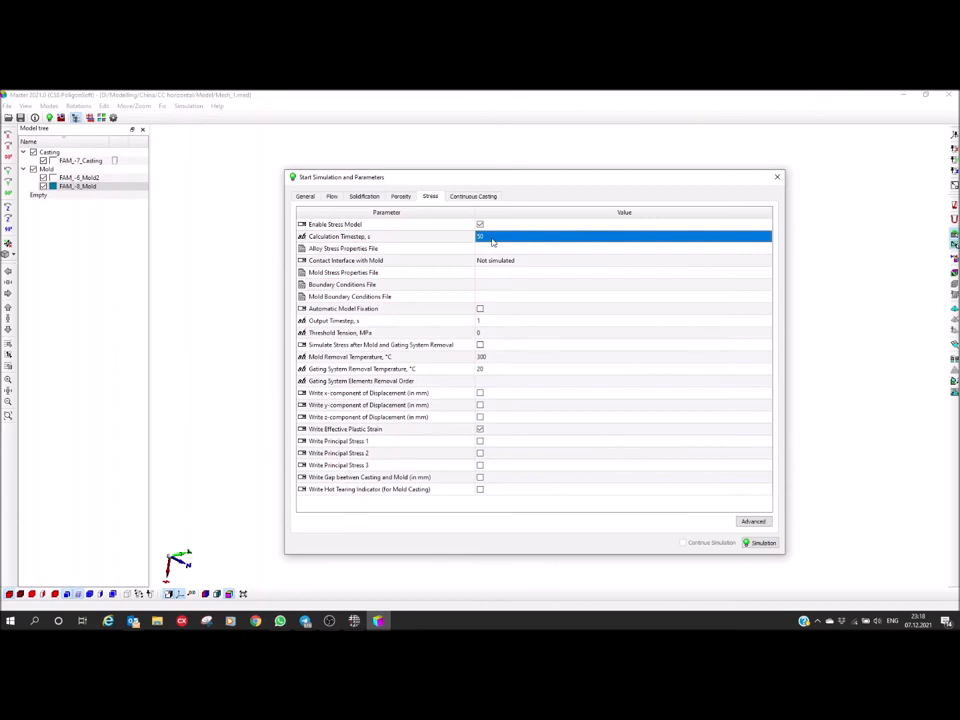
Load SCh20 (200) cooling rate 0,01 K_sec.bdd from the Iron database folder as the alloy stress properties file
click(318, 250)
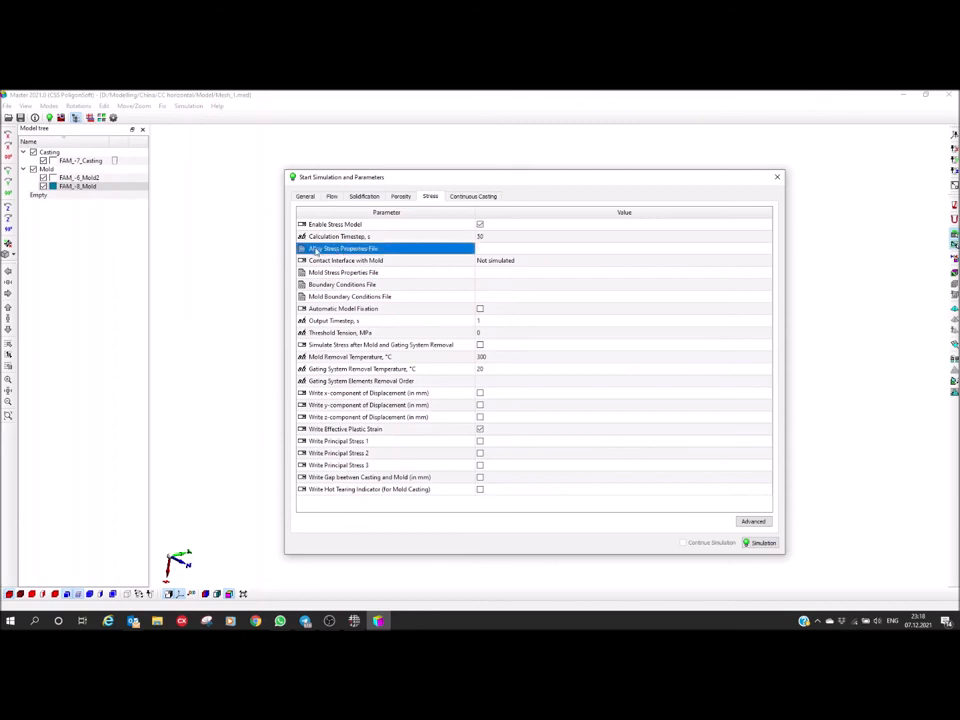
click(502, 252)
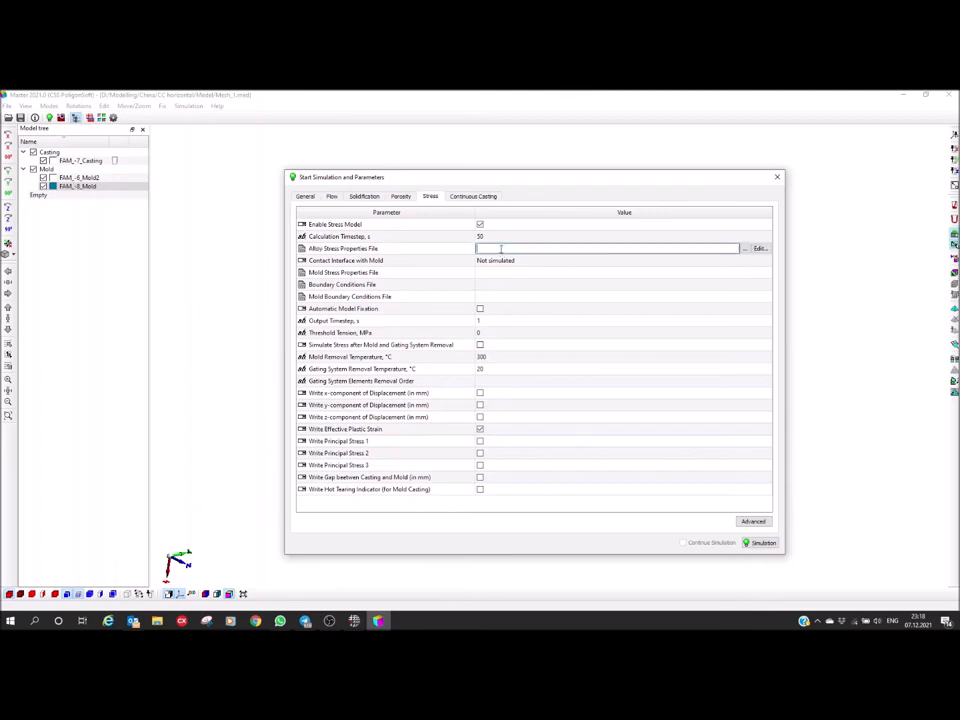
click(745, 248)
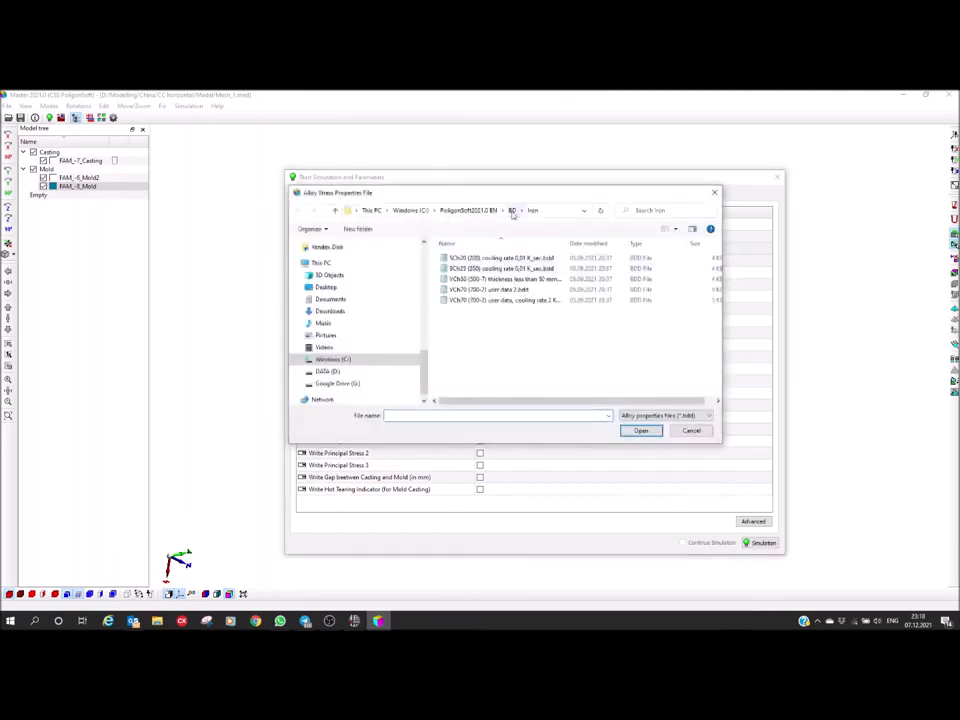
drag(566, 243, 619, 249)
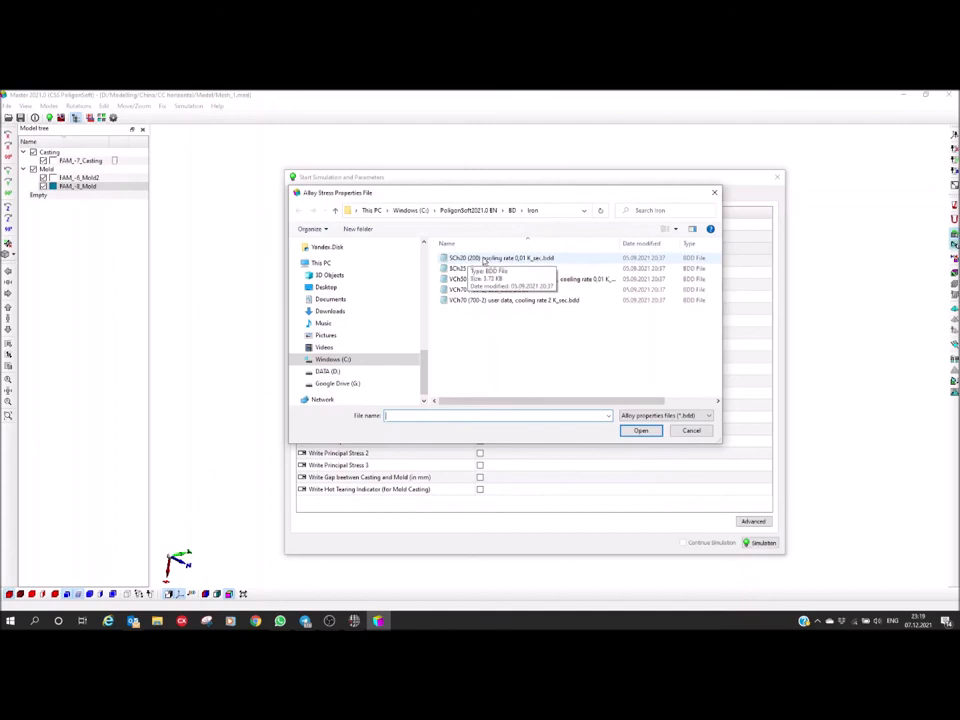
click(490, 259)
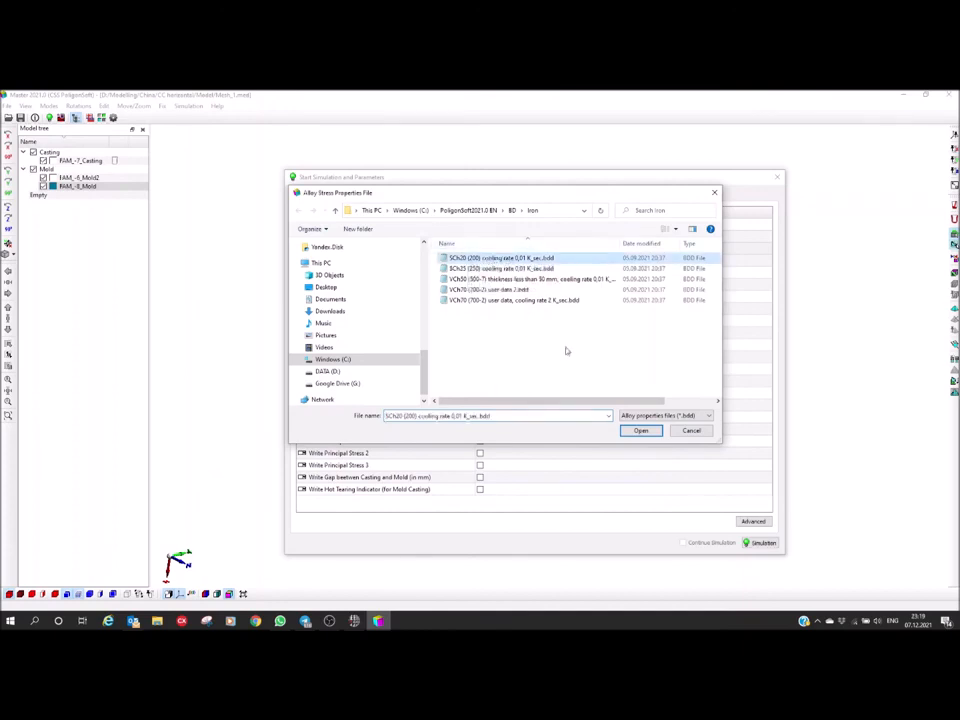
click(640, 430)
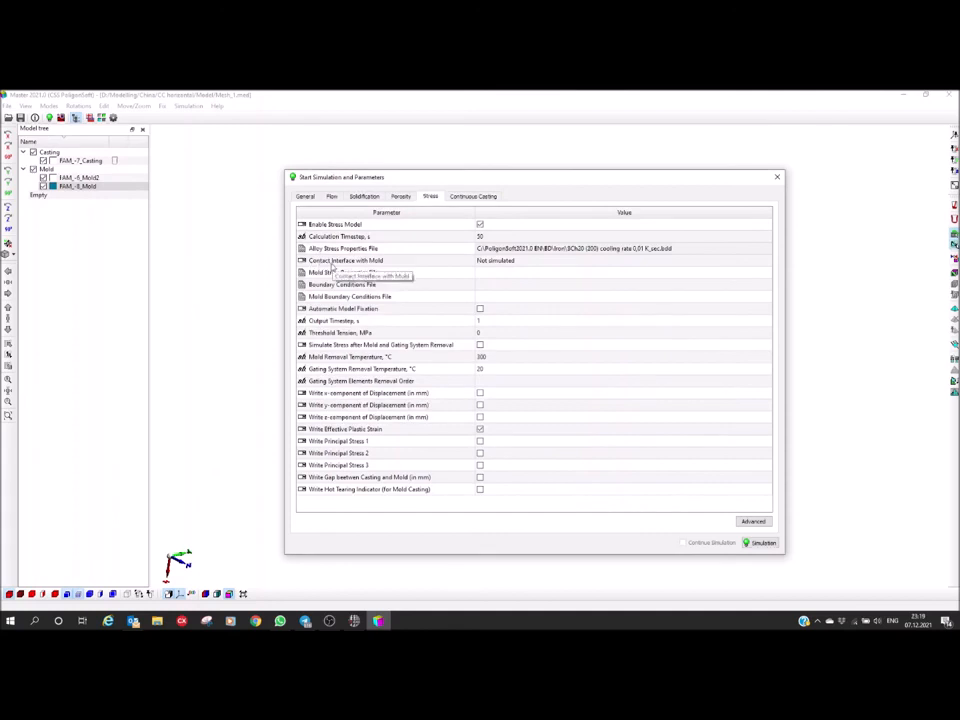
Set the stress model's contact interface with the mold to Rigid Mold
click(545, 267)
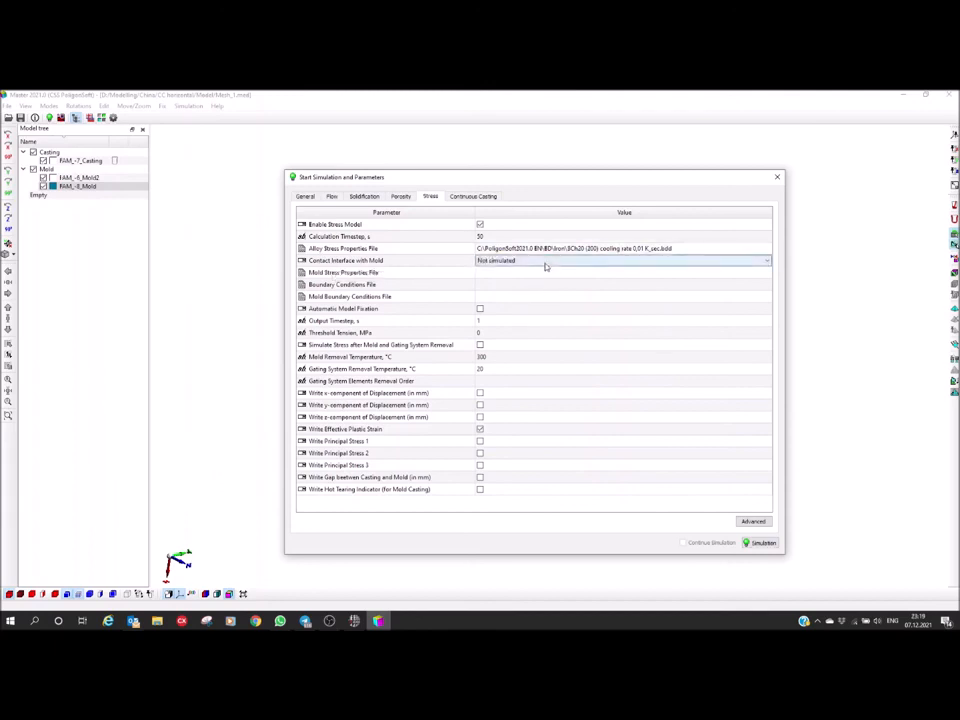
click(545, 264)
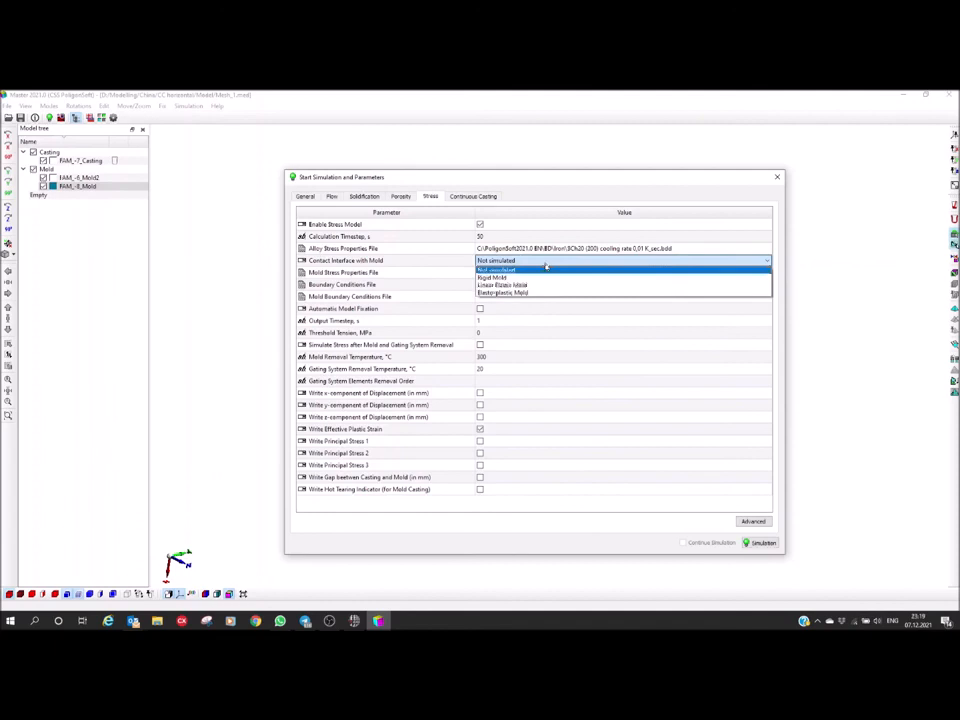
click(492, 278)
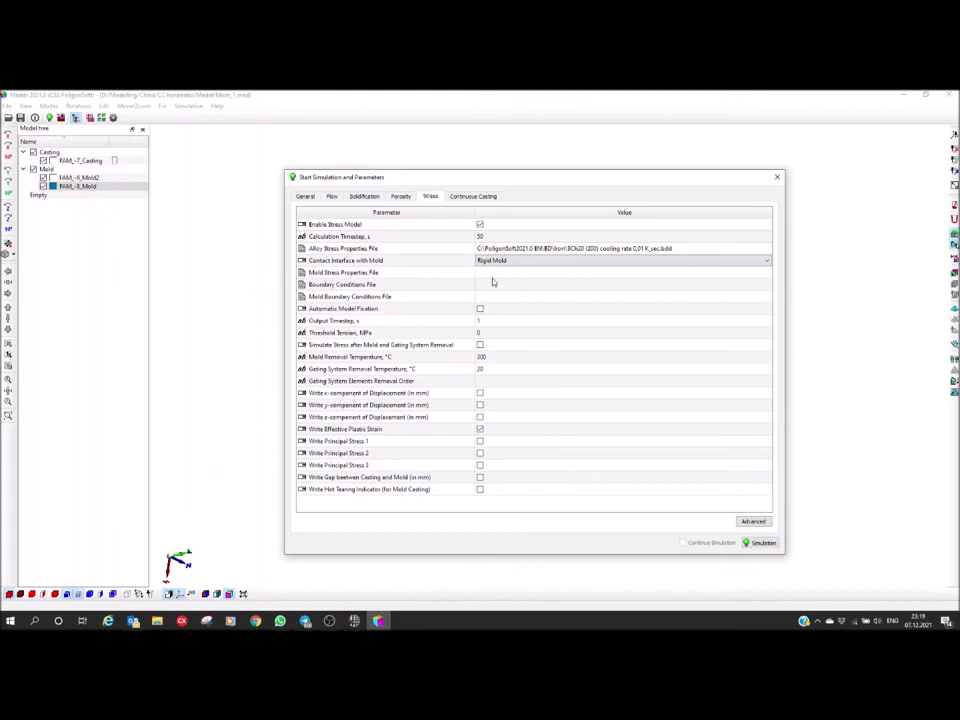
Set the stress model's output timestep to 100 s
click(318, 321)
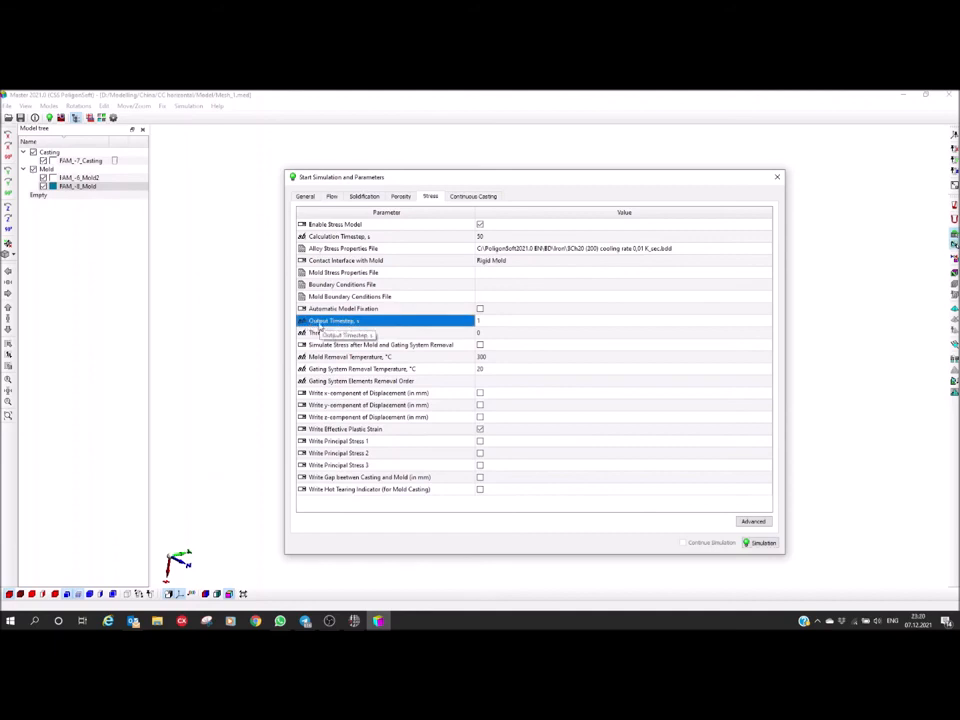
click(513, 321)
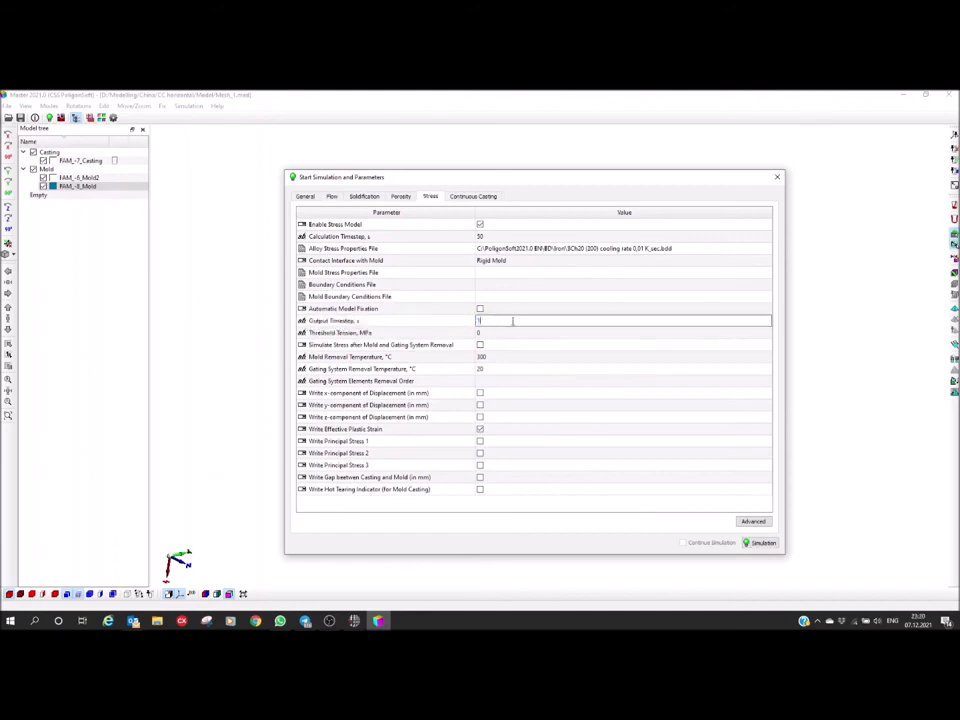
text(00)
key(Return)
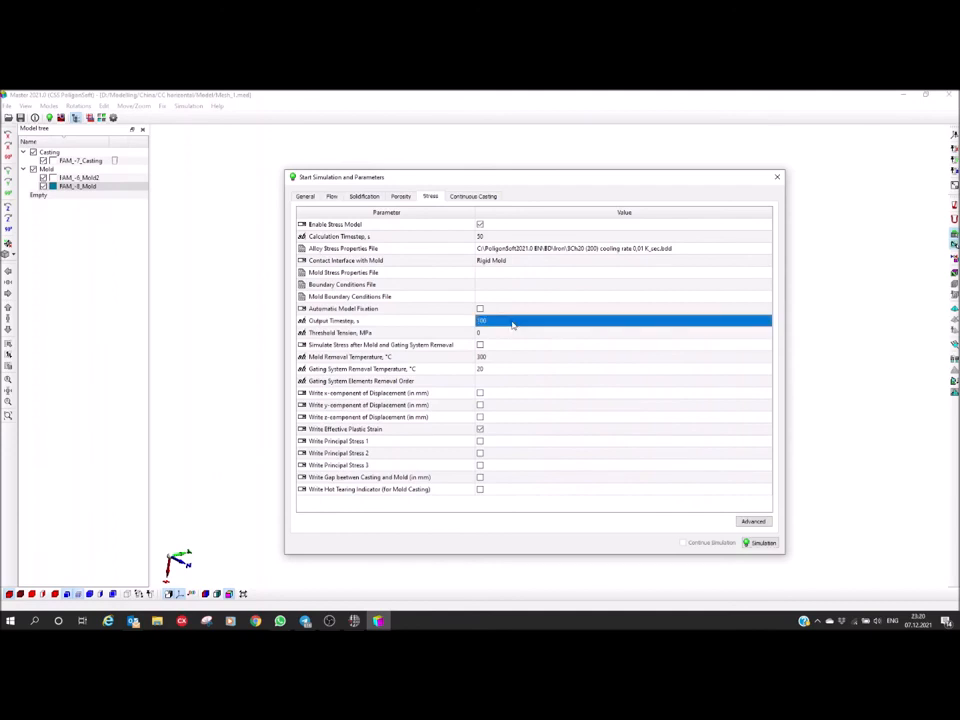
Select the stress model's Mold Removal Temperature value
click(498, 358)
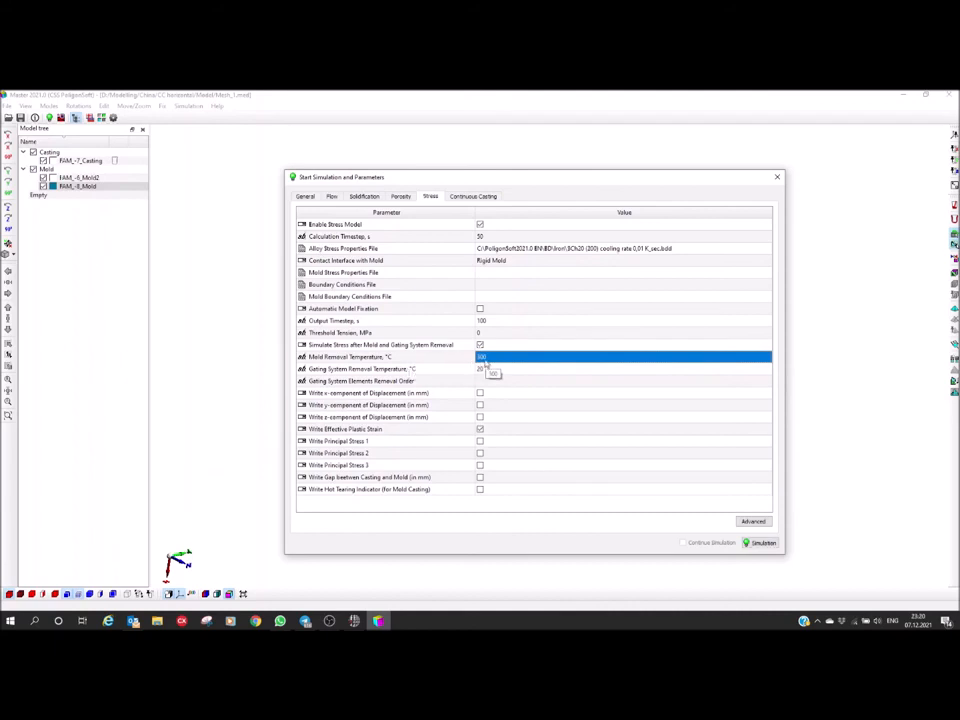
Set the stress model's Mold Removal Temperature to 200 °C, checking it against the solidification model's stop temperature
click(486, 358)
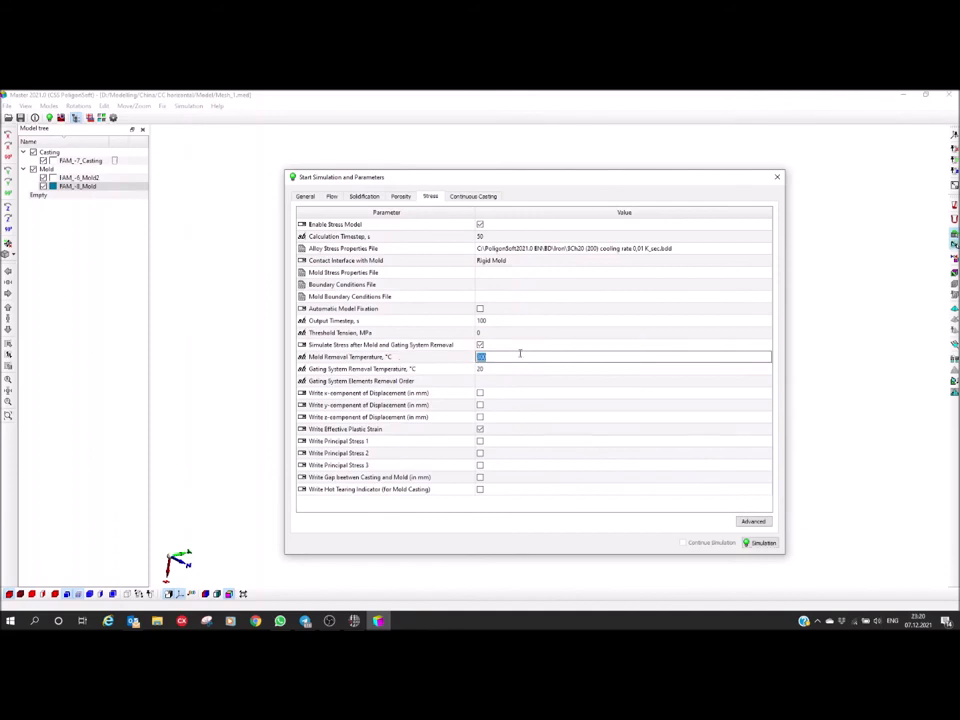
click(362, 197)
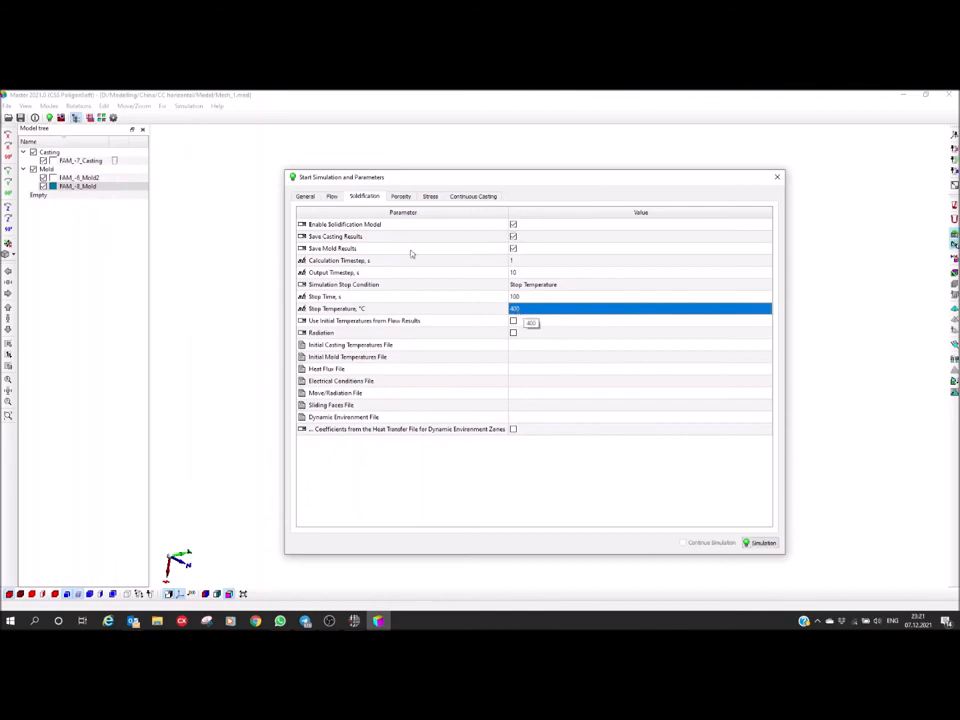
click(430, 197)
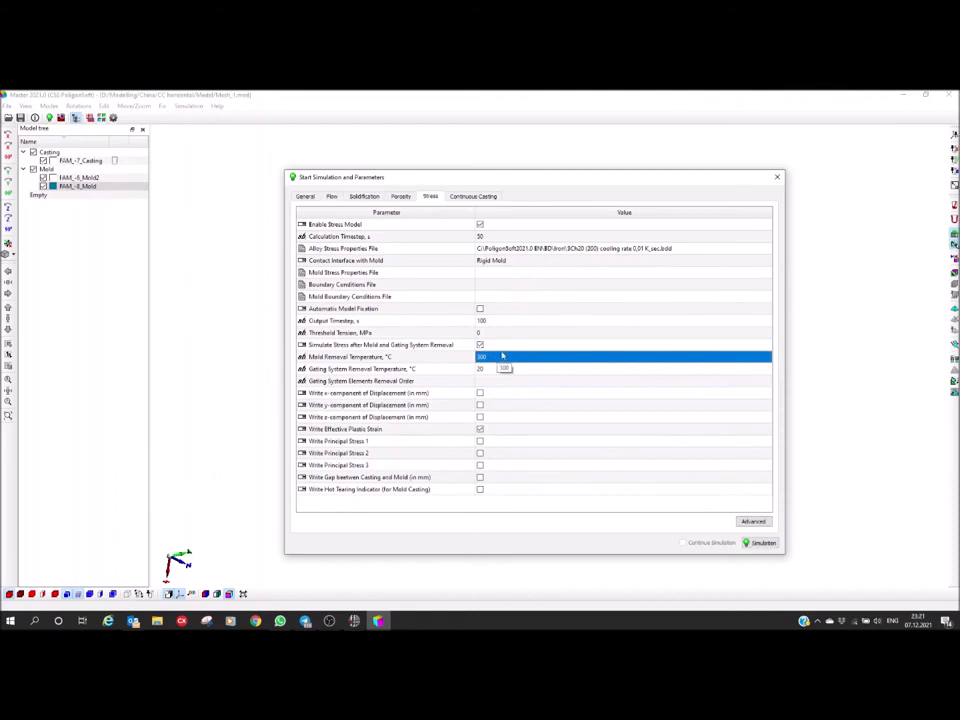
double_click(497, 358)
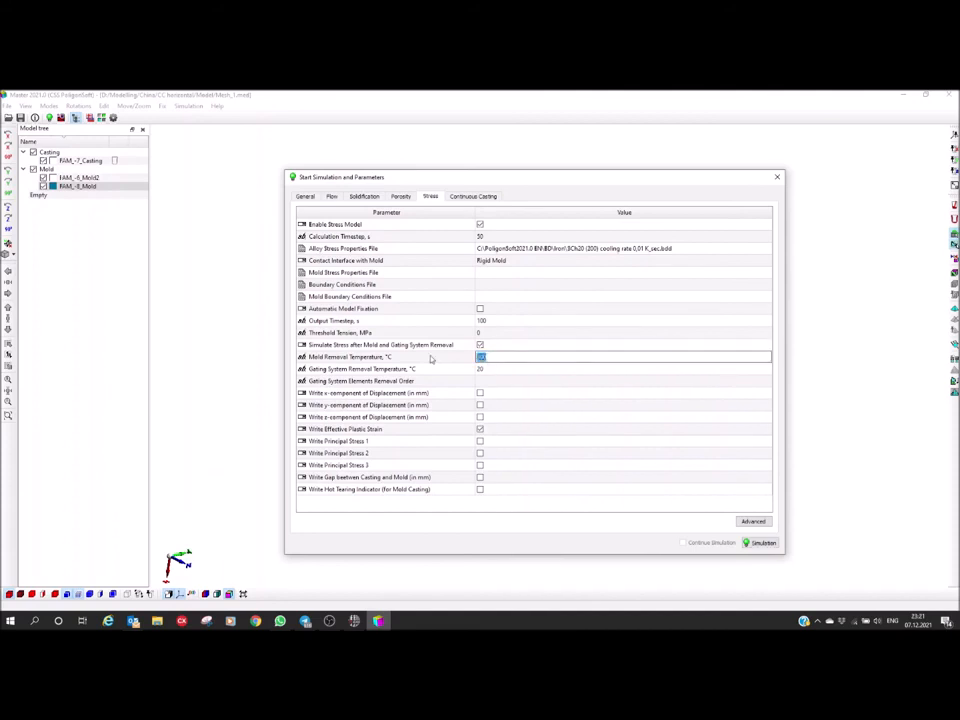
key(Return)
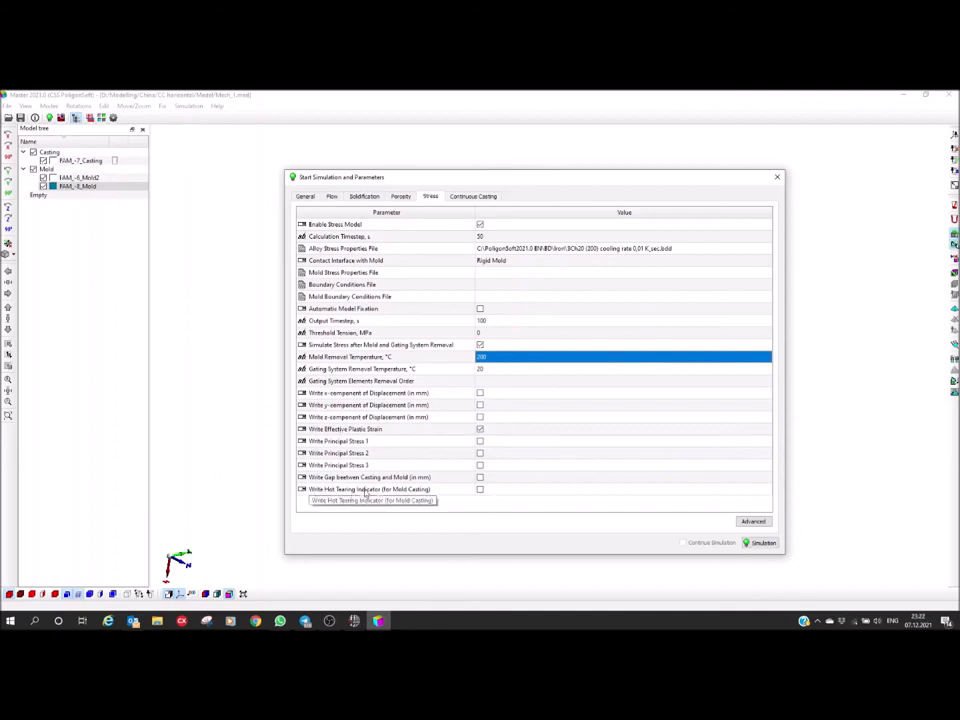
Enable writing the hot tearing indicator and the y-component of displacement in the stress model's output
click(480, 489)
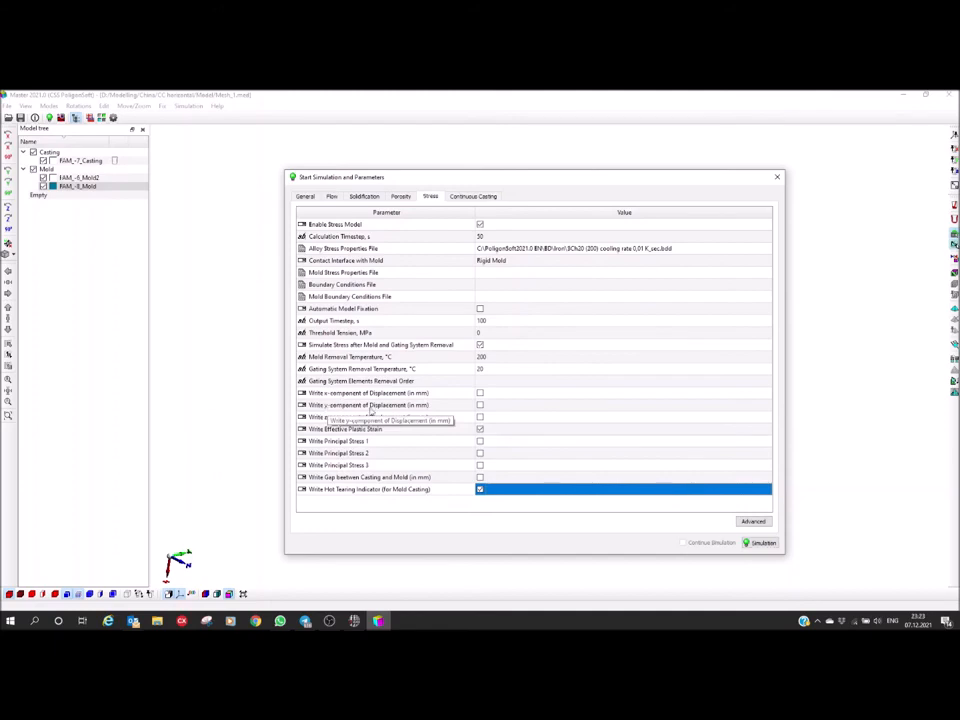
drag(405, 178, 618, 187)
middle_drag(356, 431, 221, 416)
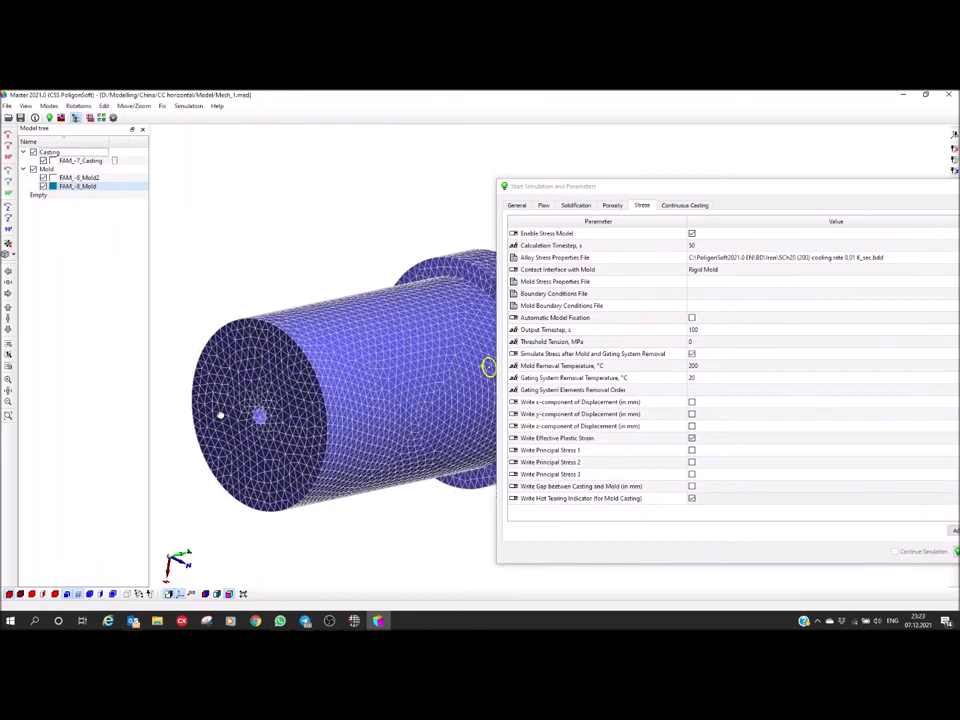
scroll(270, 441, down, 2)
middle_drag(293, 443, 299, 407)
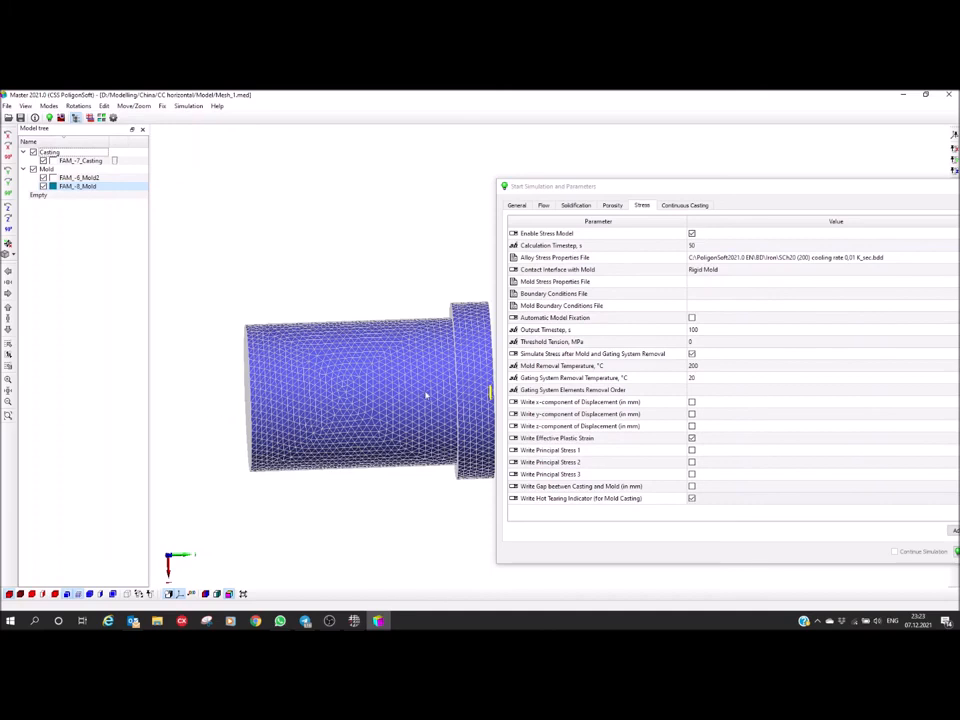
click(691, 414)
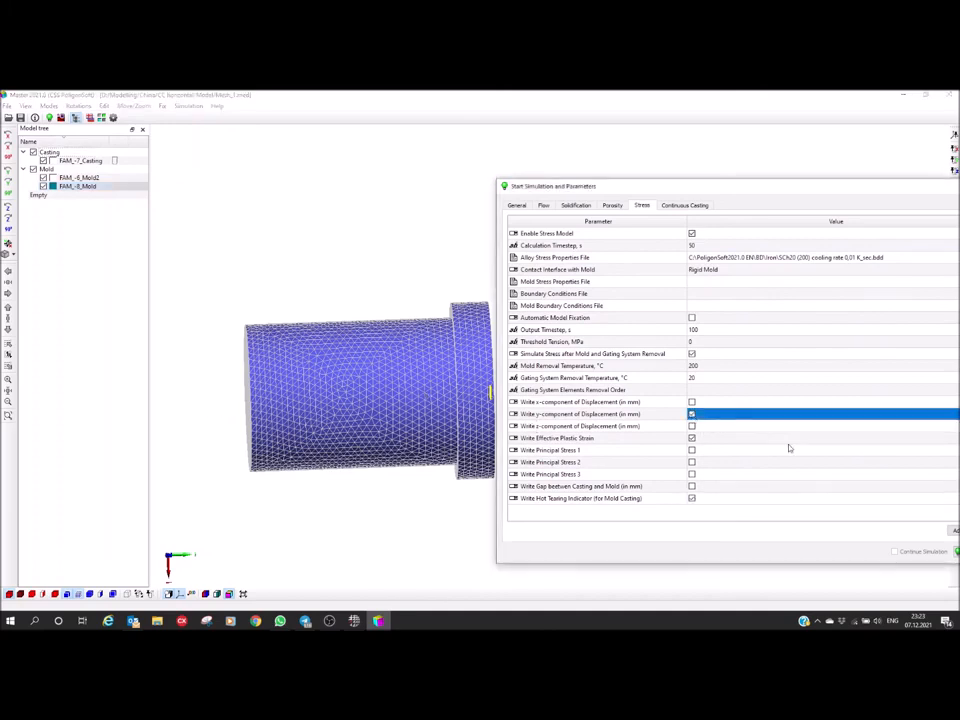
drag(628, 192, 490, 174)
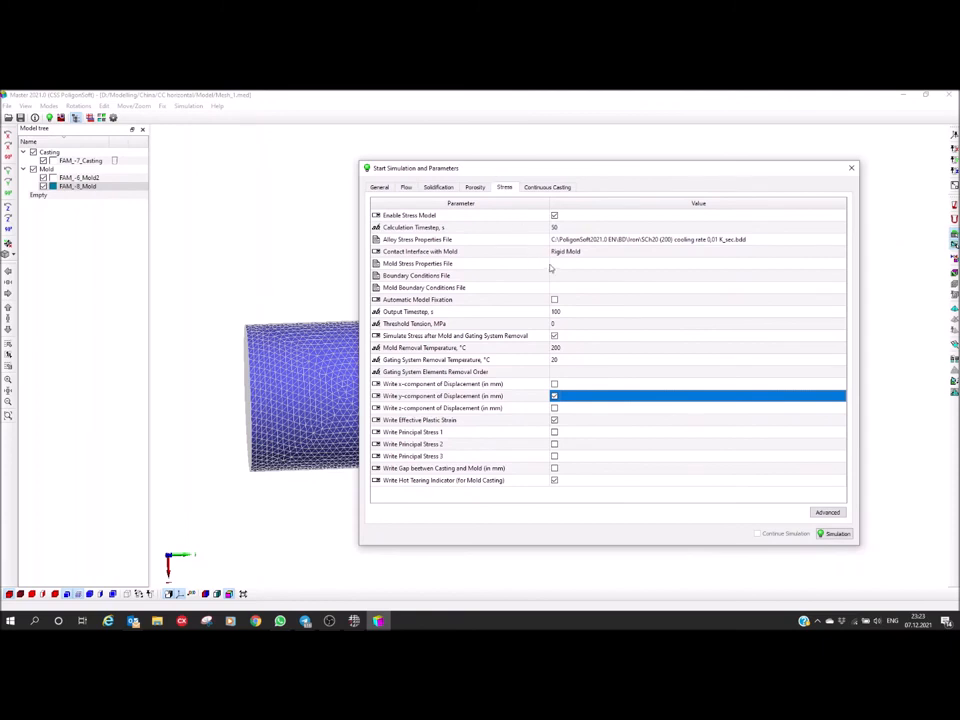
Launch the simulation, saving the geometry as Mesh_1.g3d in a new folder named Poligon inside CC horizontal
click(835, 534)
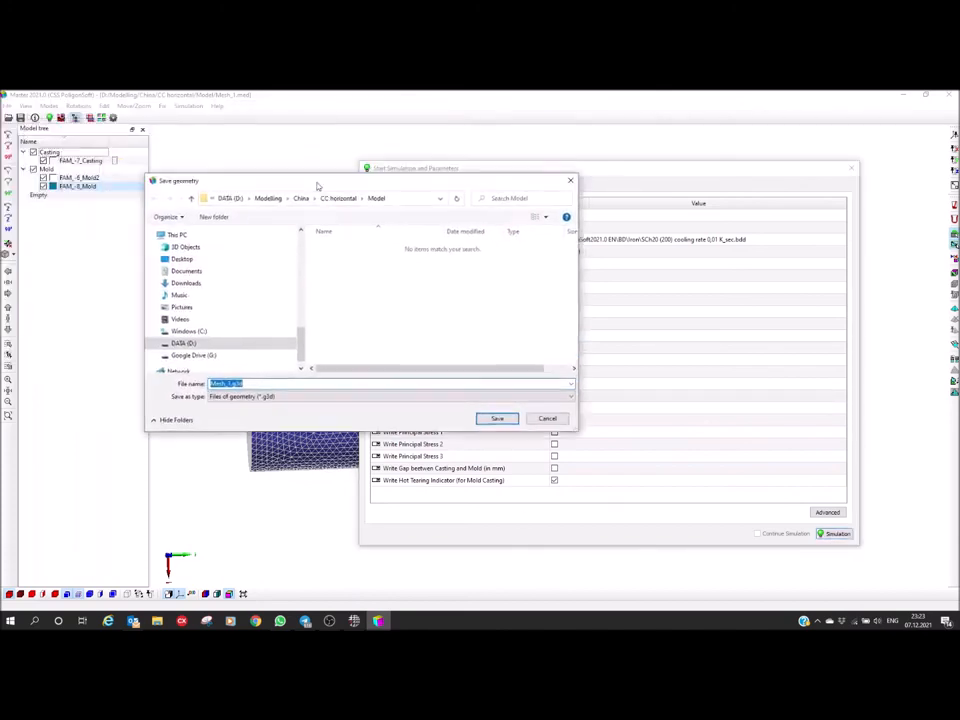
click(447, 255)
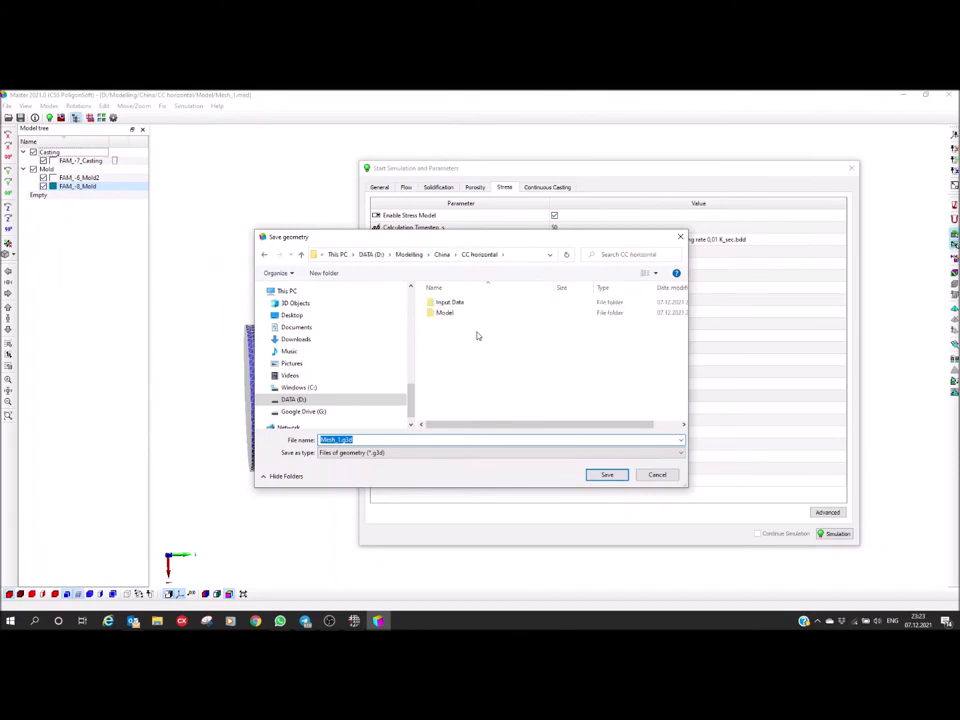
click(324, 273)
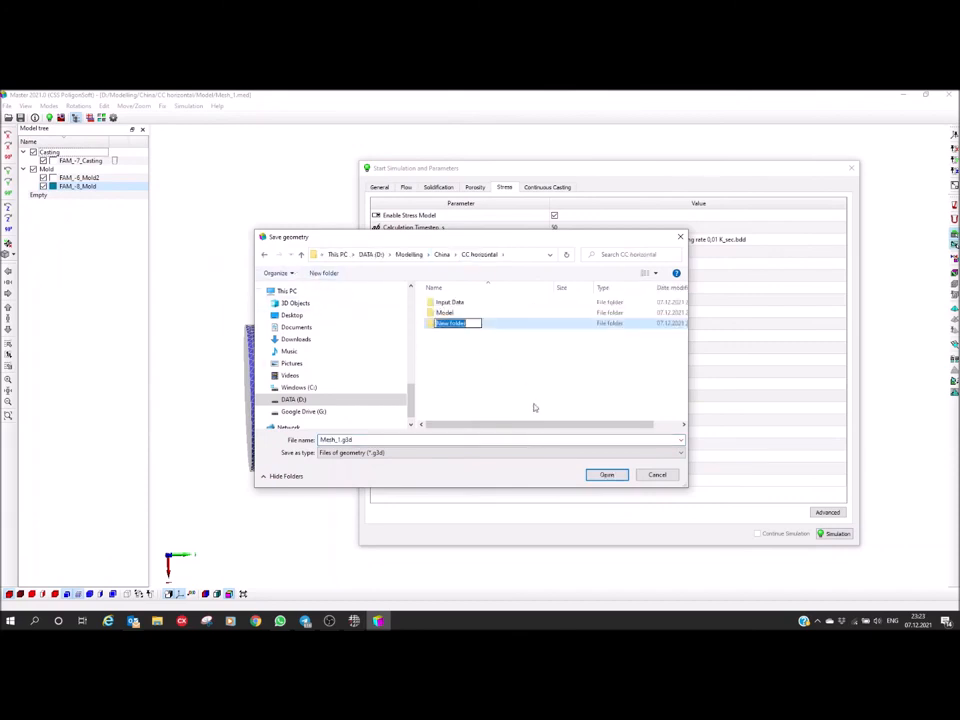
text(Poligon)
key(Return)
key(Return)
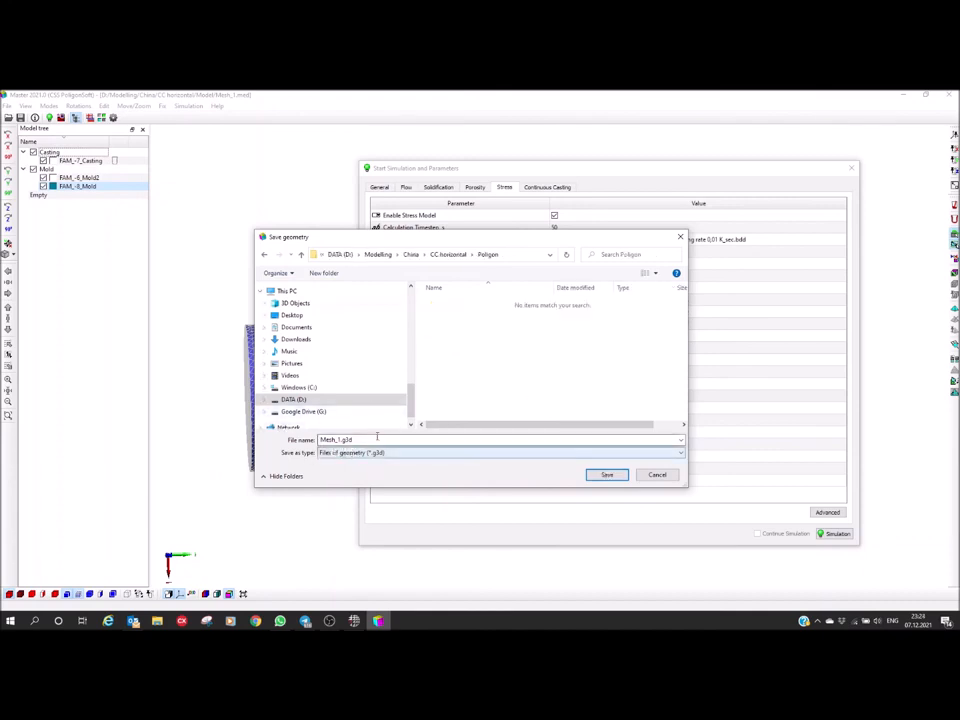
click(608, 476)
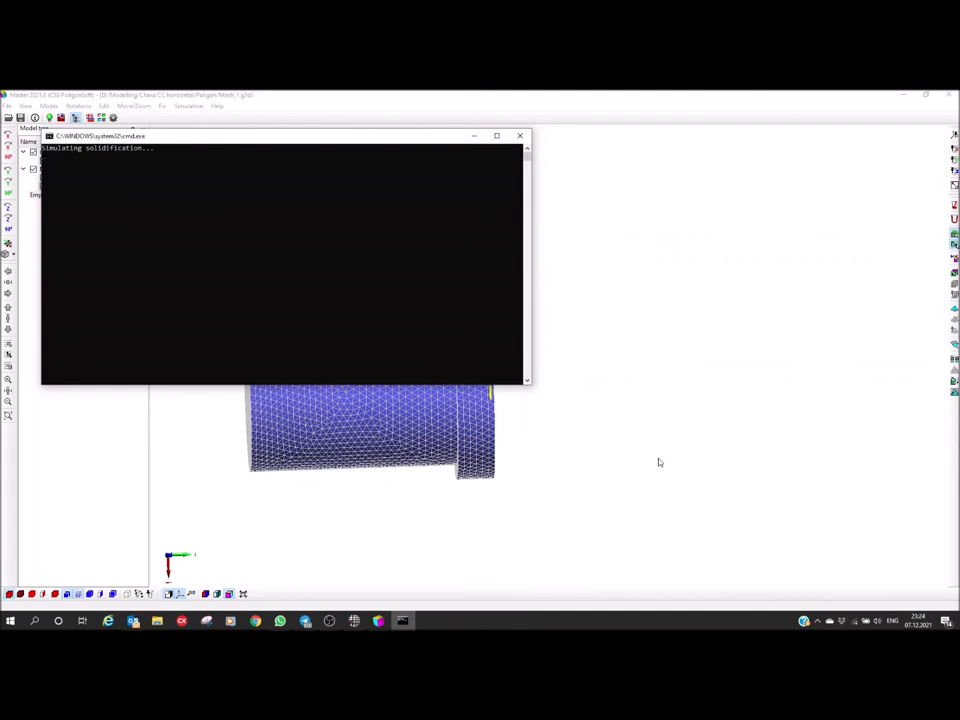
Examine the meshed mold from both ends and upright, comparing its orientation with the coordinate axes
click(659, 462)
mouse_move(343, 403)
middle_down()
mouse_move(322, 405)
mouse_move(327, 412)
middle_up()
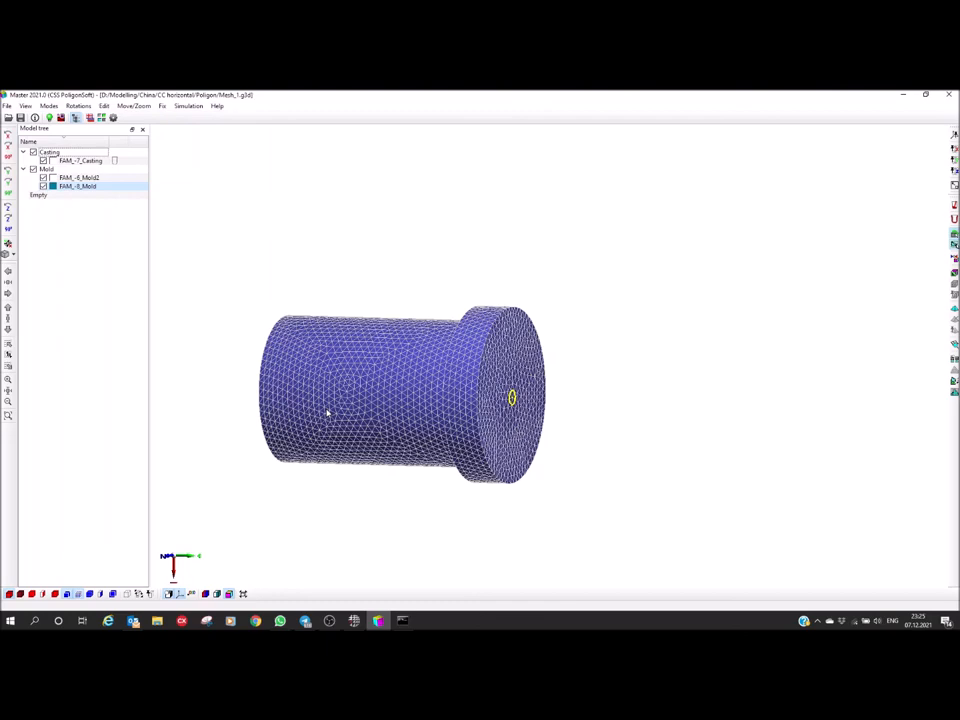
middle_drag(396, 407, 292, 388)
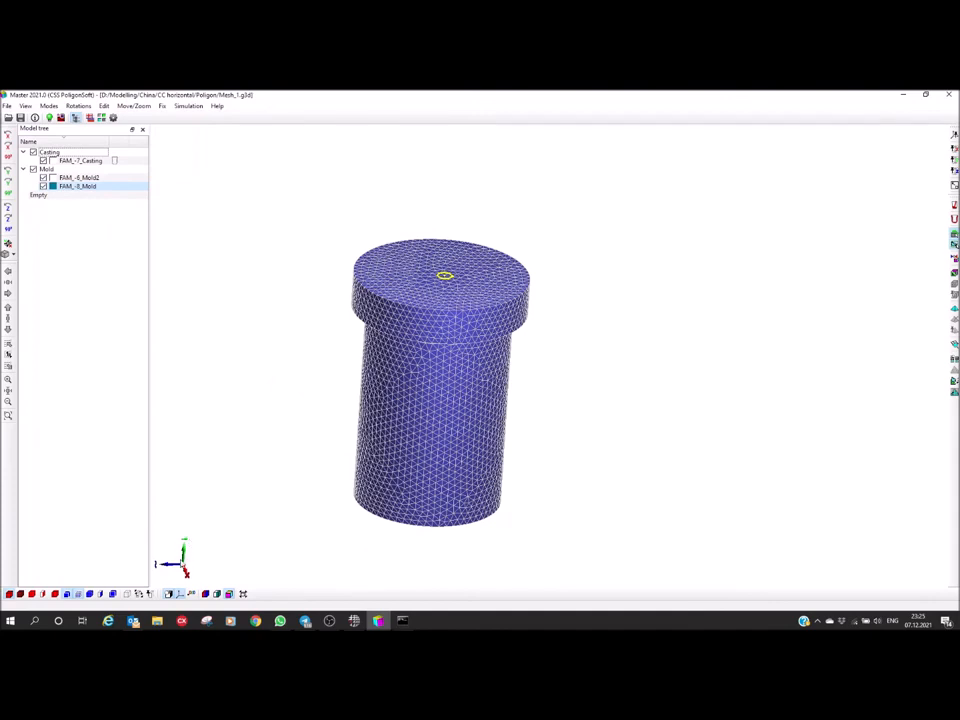
mouse_move(268, 506)
middle_down()
mouse_move(280, 484)
mouse_move(274, 499)
middle_up()
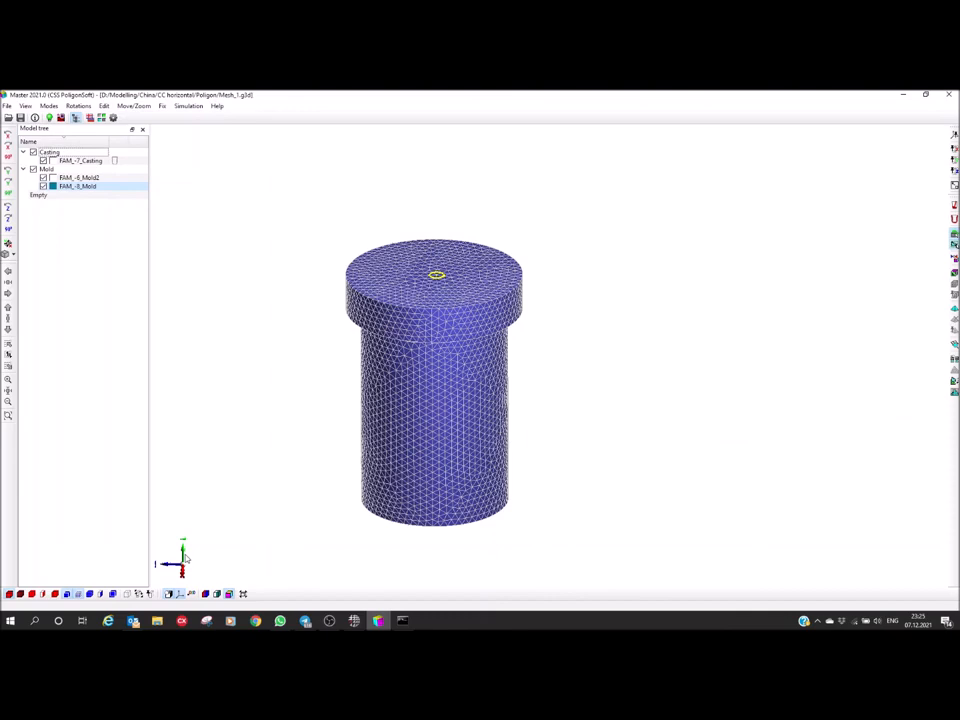
middle_drag(424, 377, 537, 316)
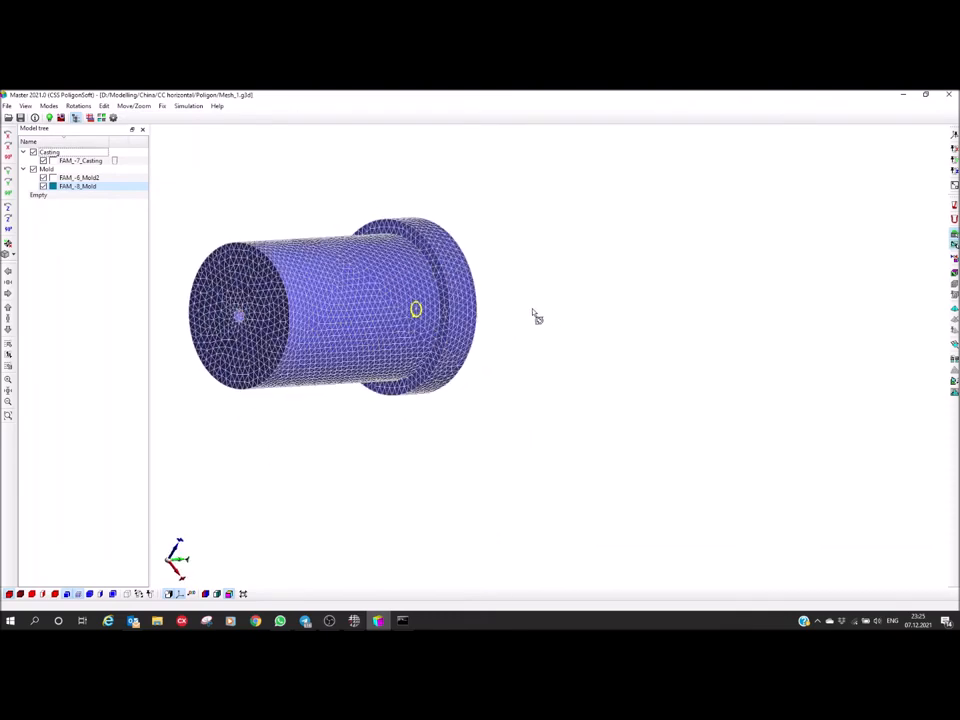
middle_drag(396, 320, 476, 412)
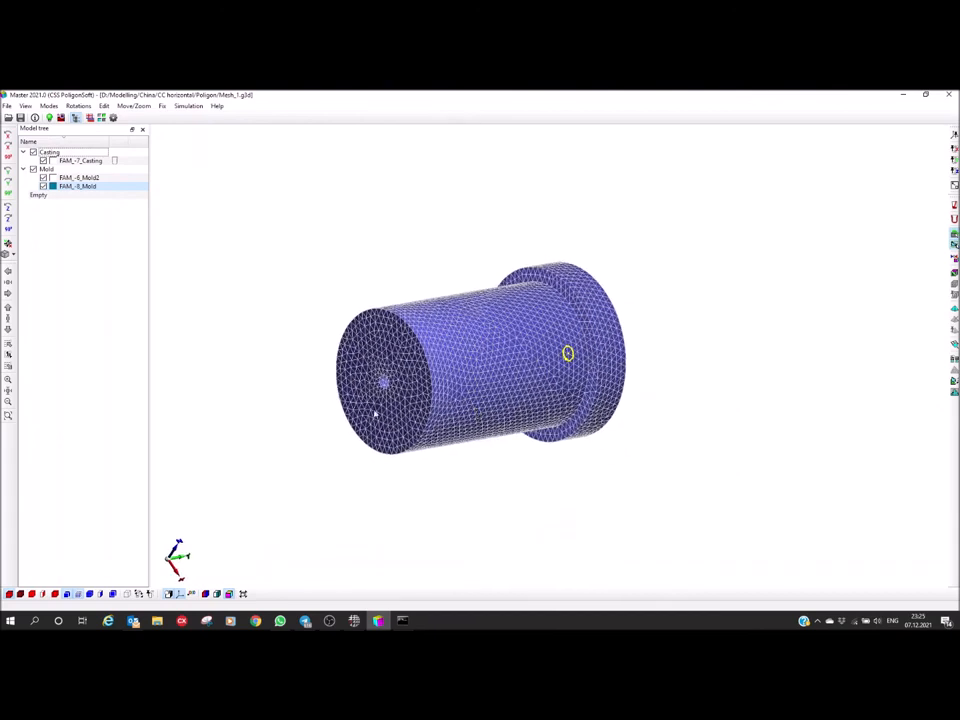
middle_drag(375, 414, 414, 420)
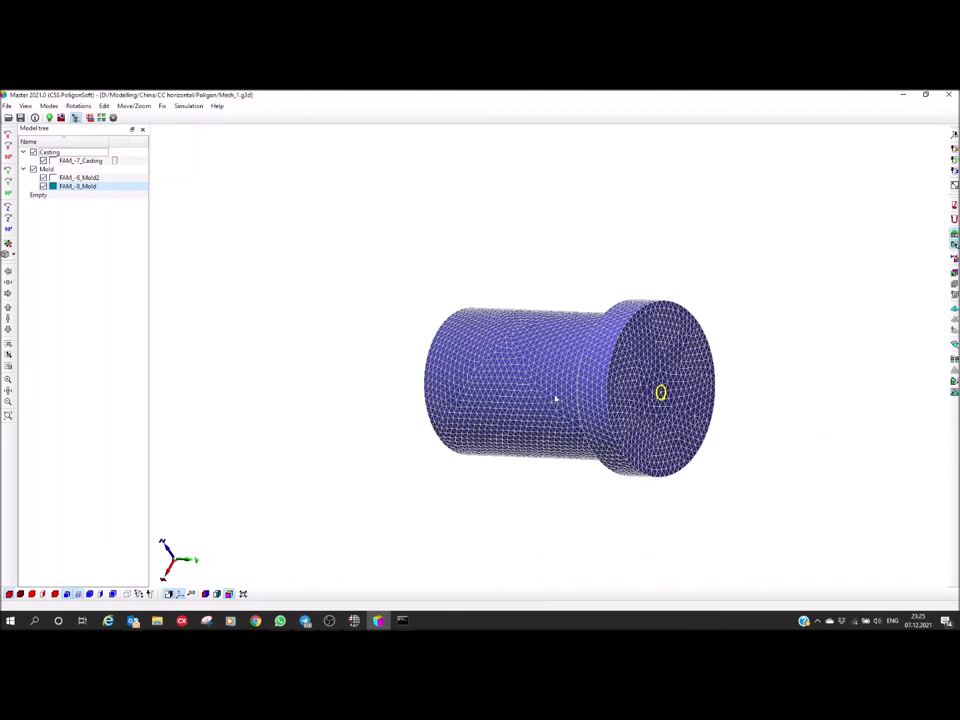
middle_drag(500, 408, 535, 442)
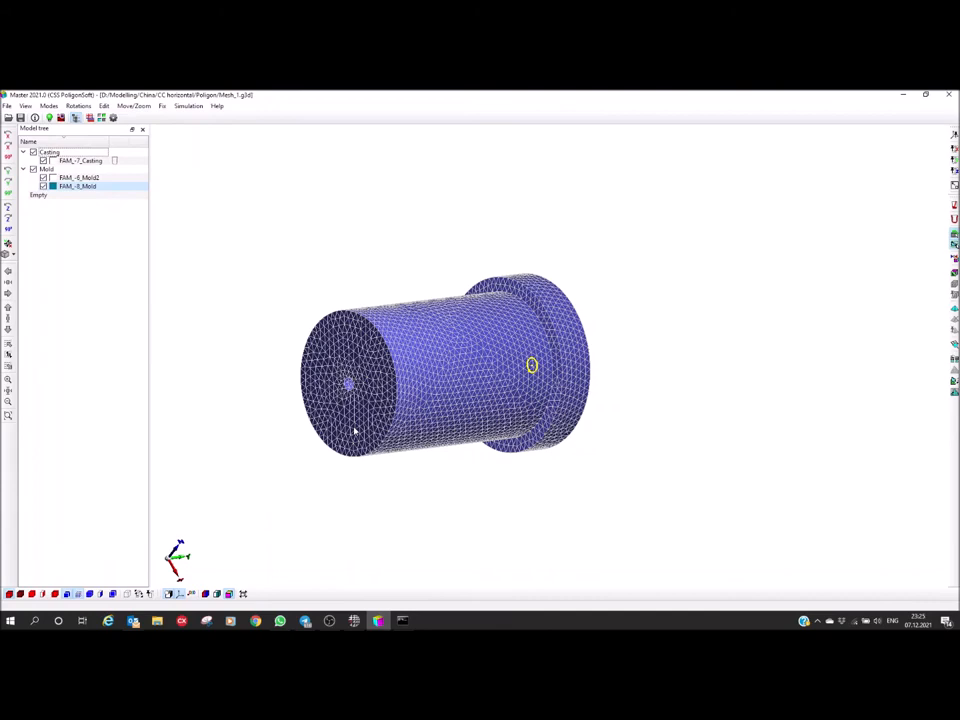
middle_drag(395, 415, 309, 470)
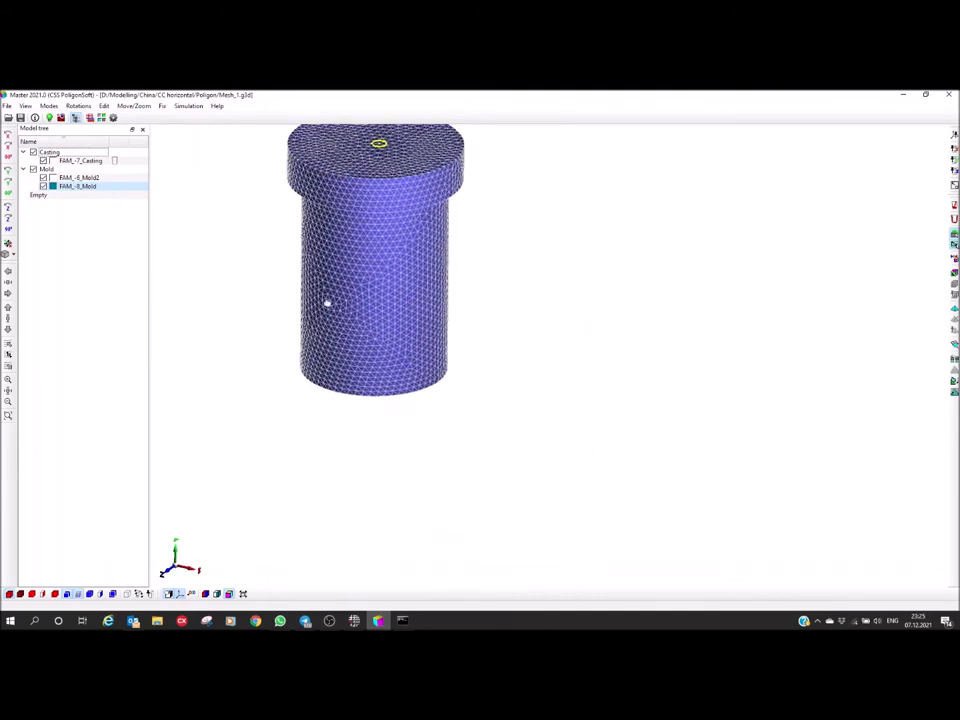
middle_drag(328, 304, 333, 436)
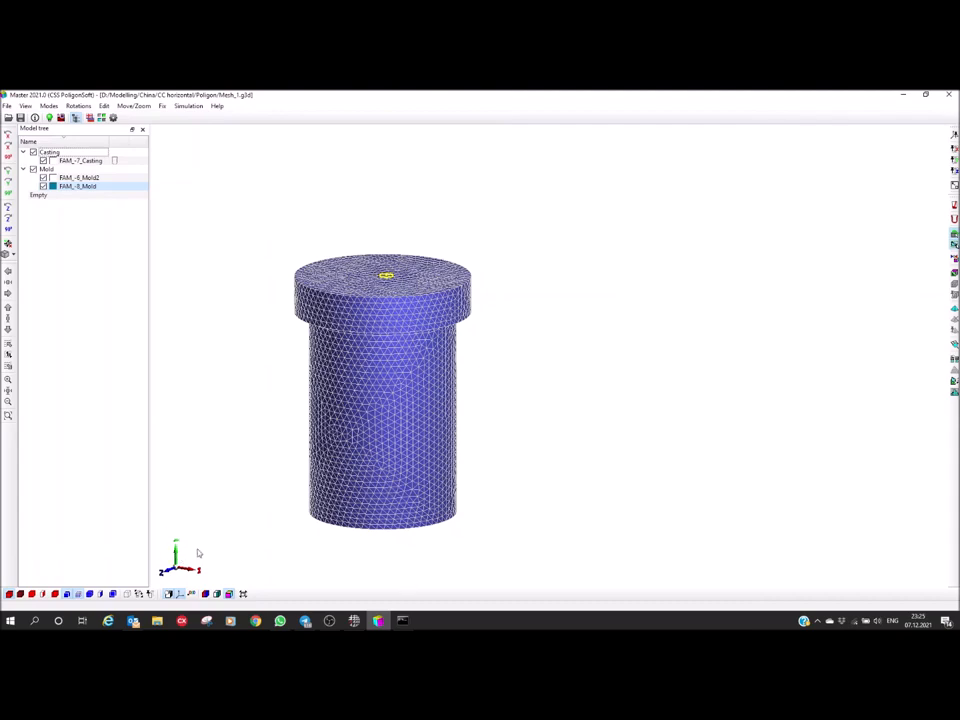
middle_drag(391, 473, 417, 442)
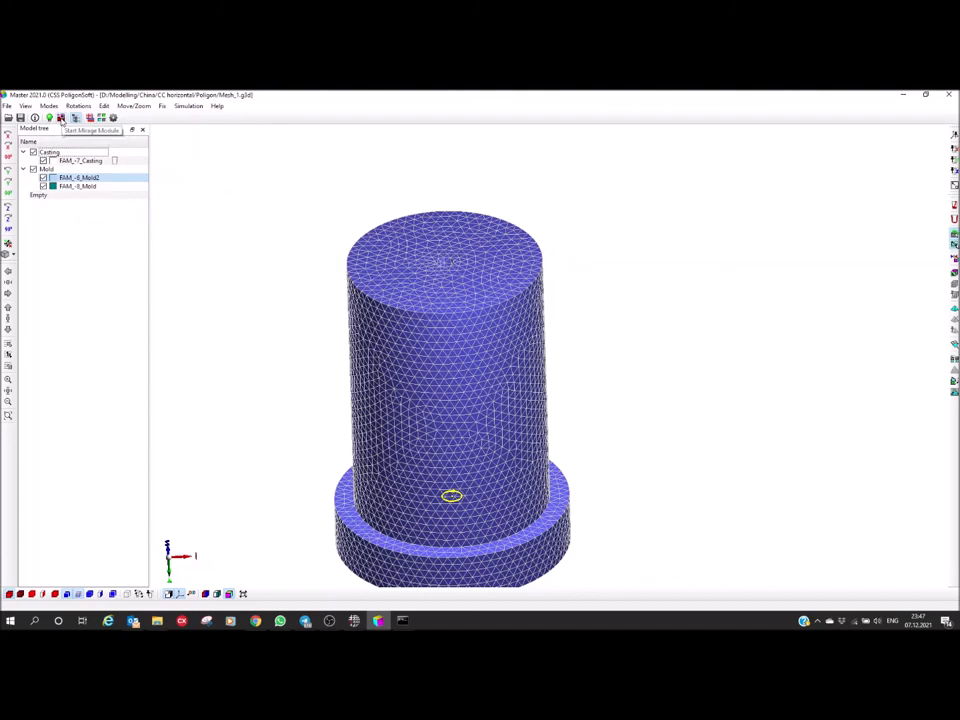
Start the Mirage-3D results module and load the casting temperature file Mesh_1_solid.CST from the Poligon folder
click(61, 118)
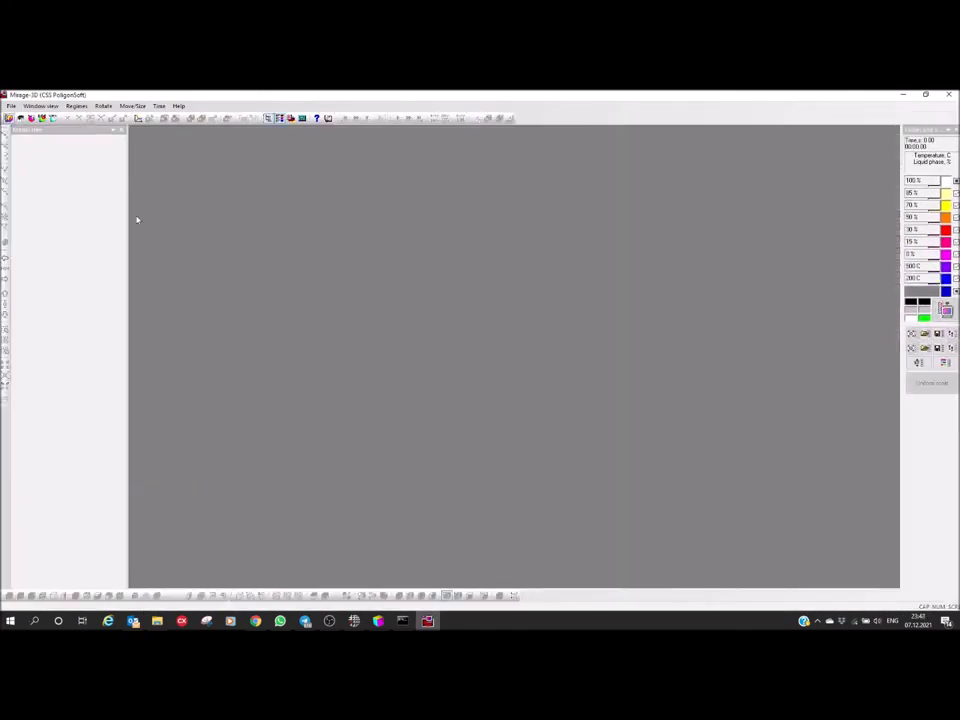
click(8, 118)
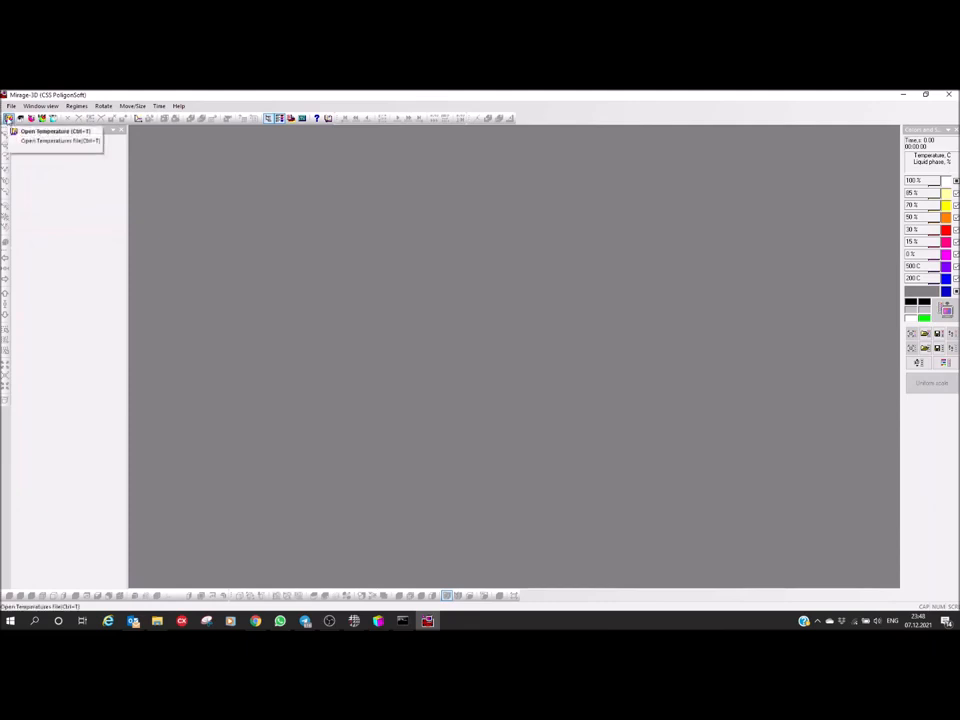
click(50, 131)
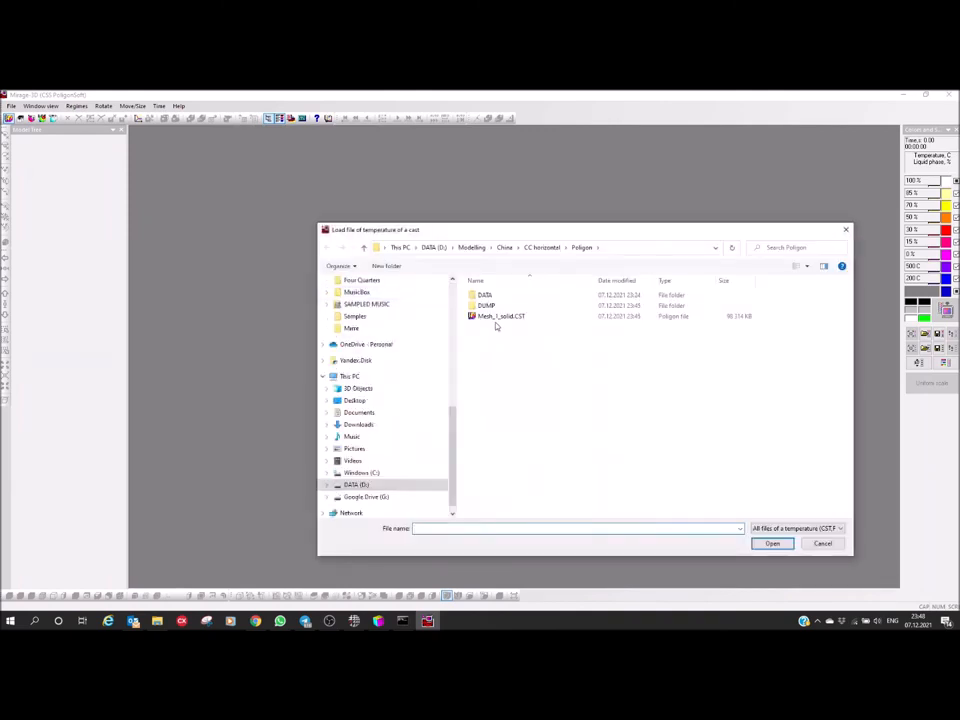
click(478, 317)
click(773, 543)
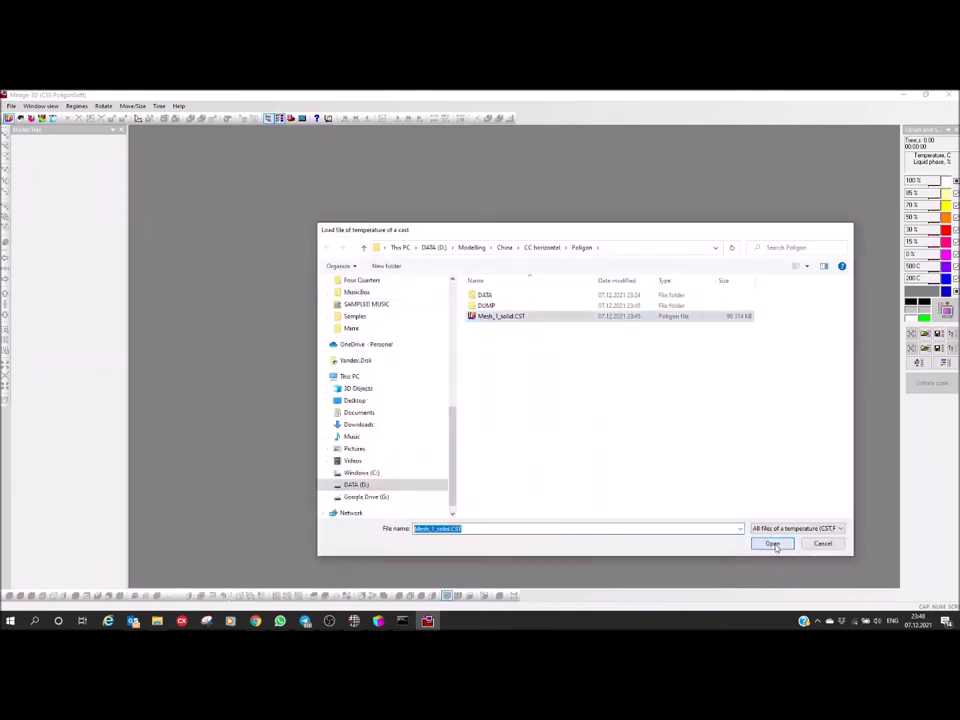
Display the last time step of the temperature results on the sectioned casting and mold
drag(510, 425, 417, 428)
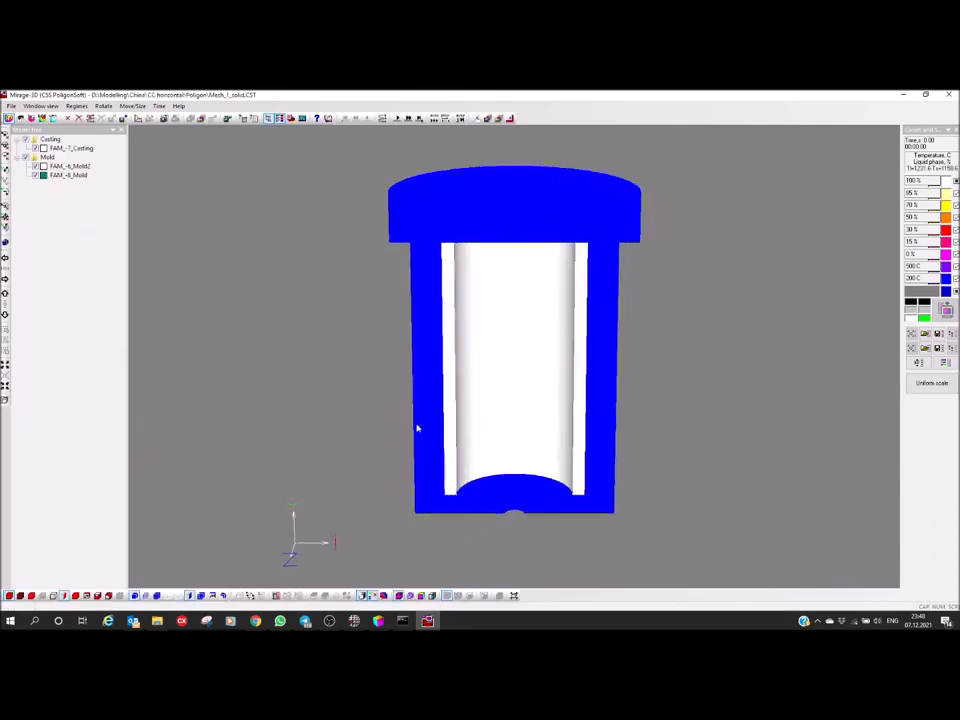
drag(499, 306, 491, 364)
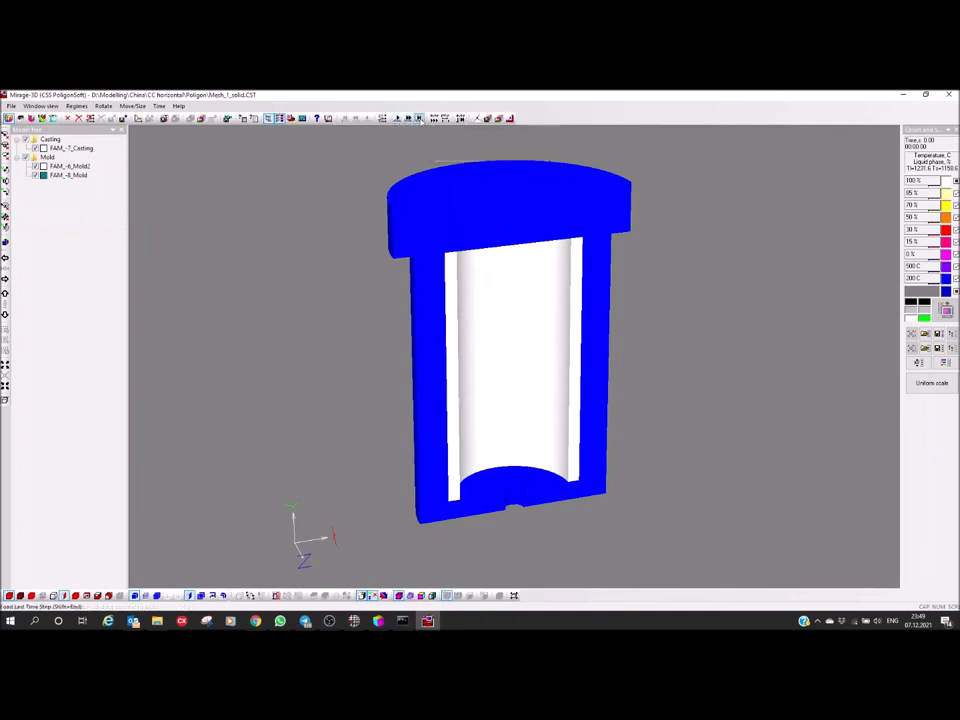
click(420, 118)
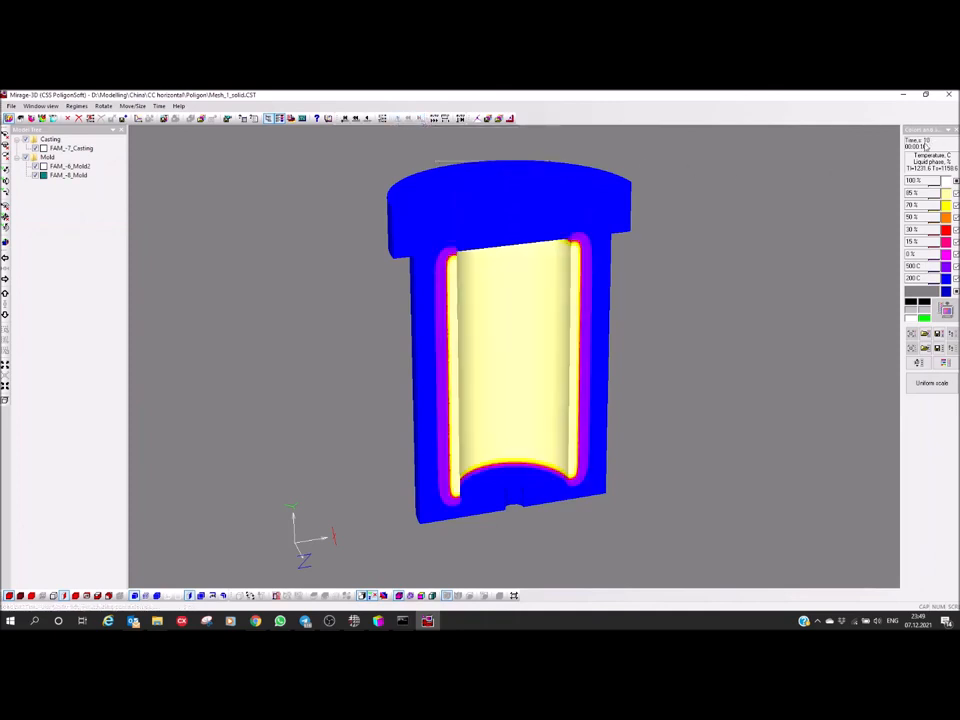
drag(551, 349, 507, 280)
drag(494, 357, 535, 360)
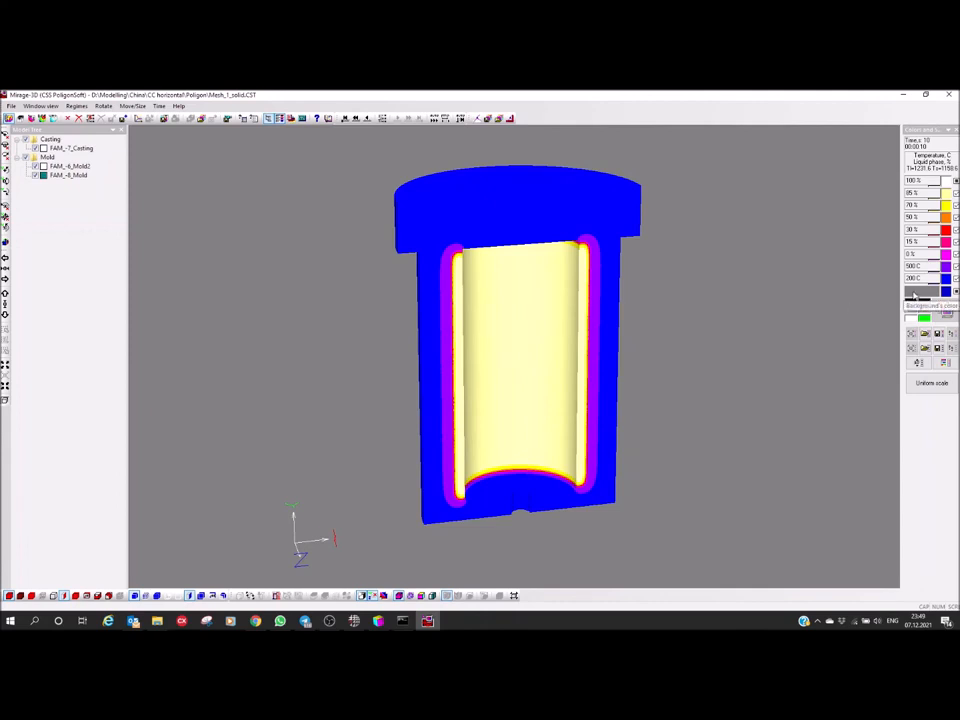
Set the background color of the results view to white and apply it
click(913, 296)
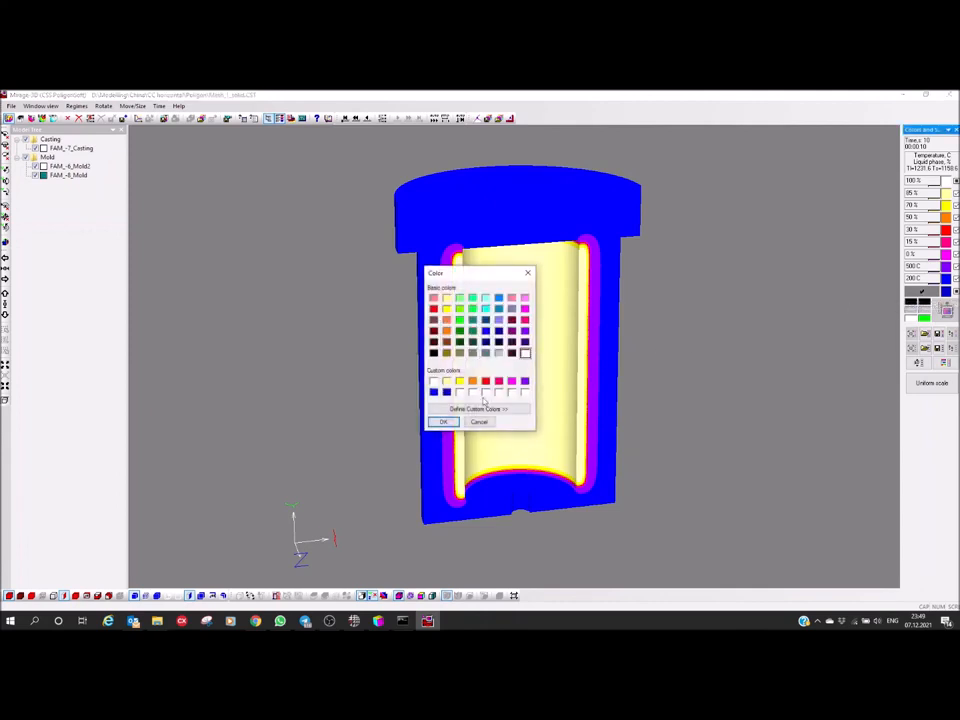
click(443, 421)
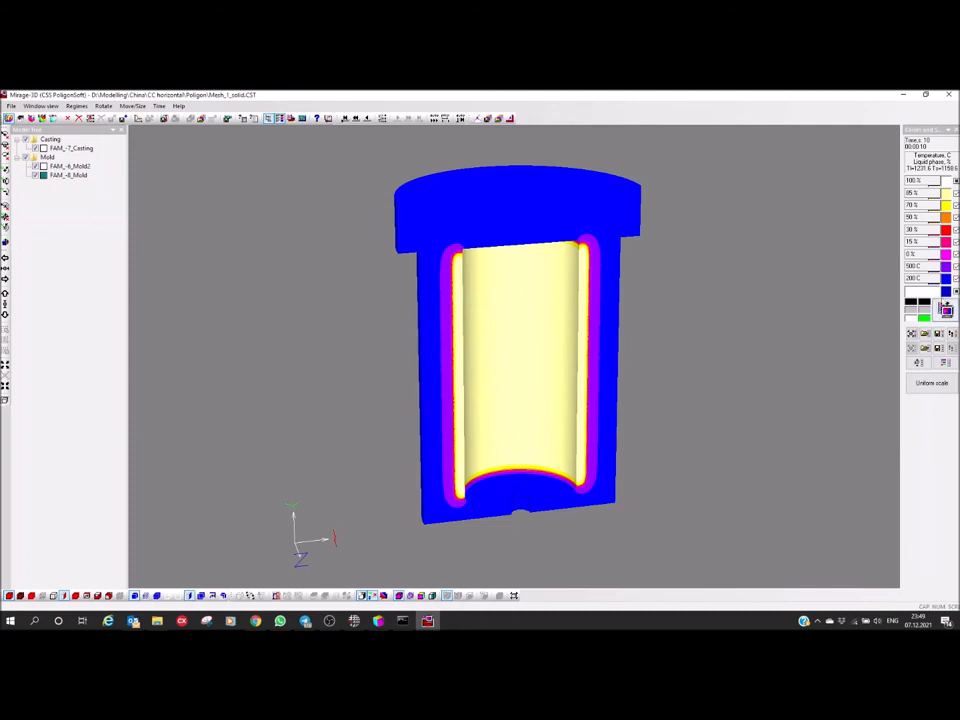
click(945, 310)
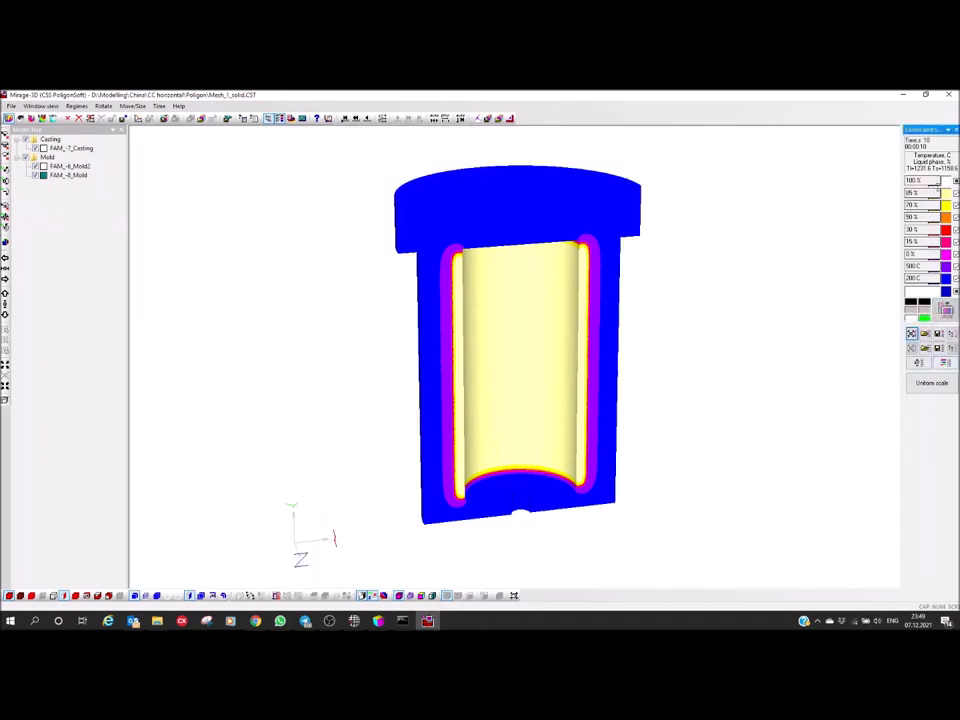
Apply the last color scheme in the list, the red-to-violet rainbow, to the temperature results
click(944, 366)
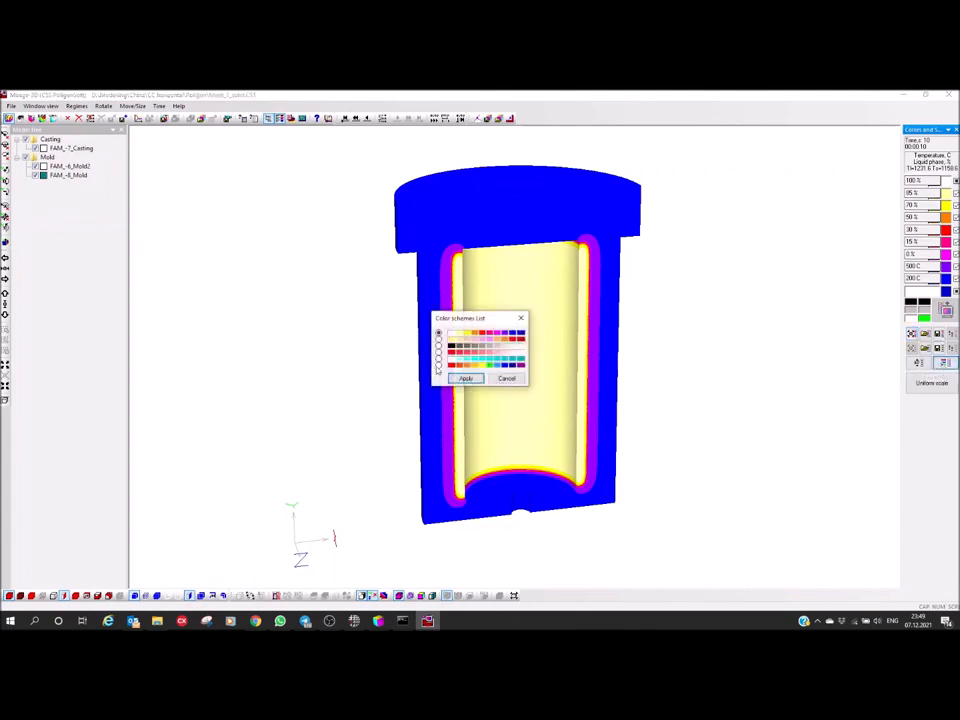
click(438, 366)
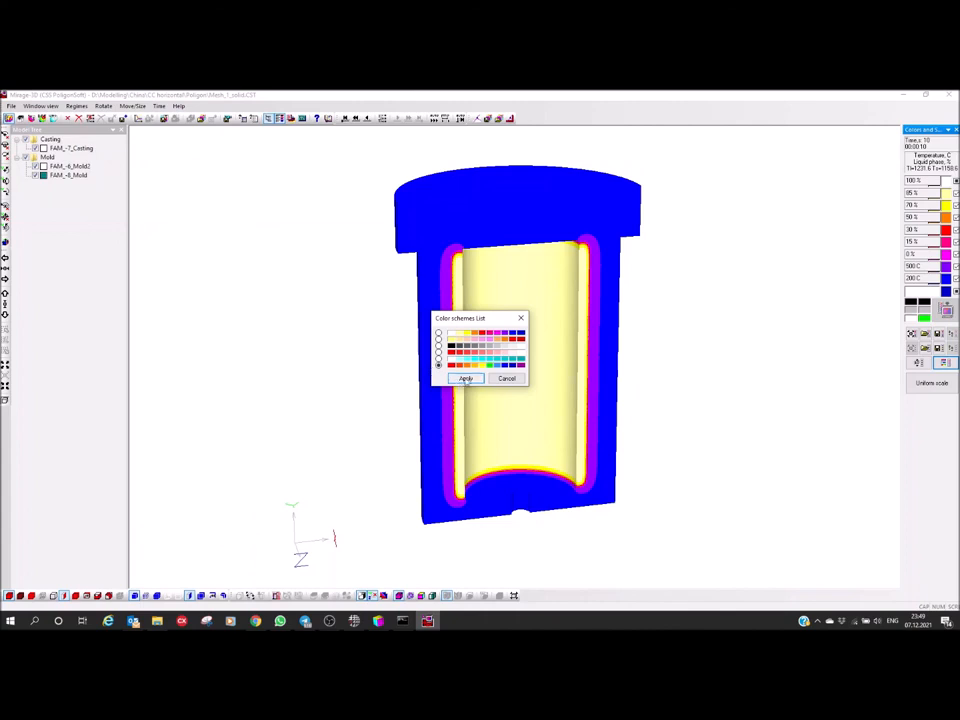
click(466, 378)
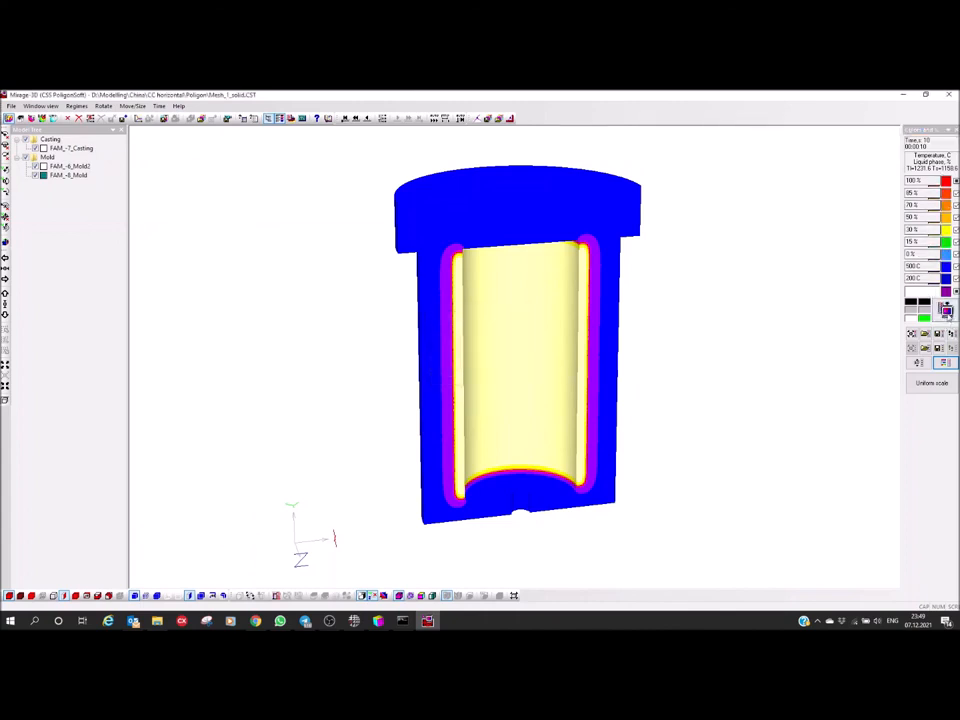
middle_drag(688, 333, 733, 348)
middle_drag(442, 343, 431, 354)
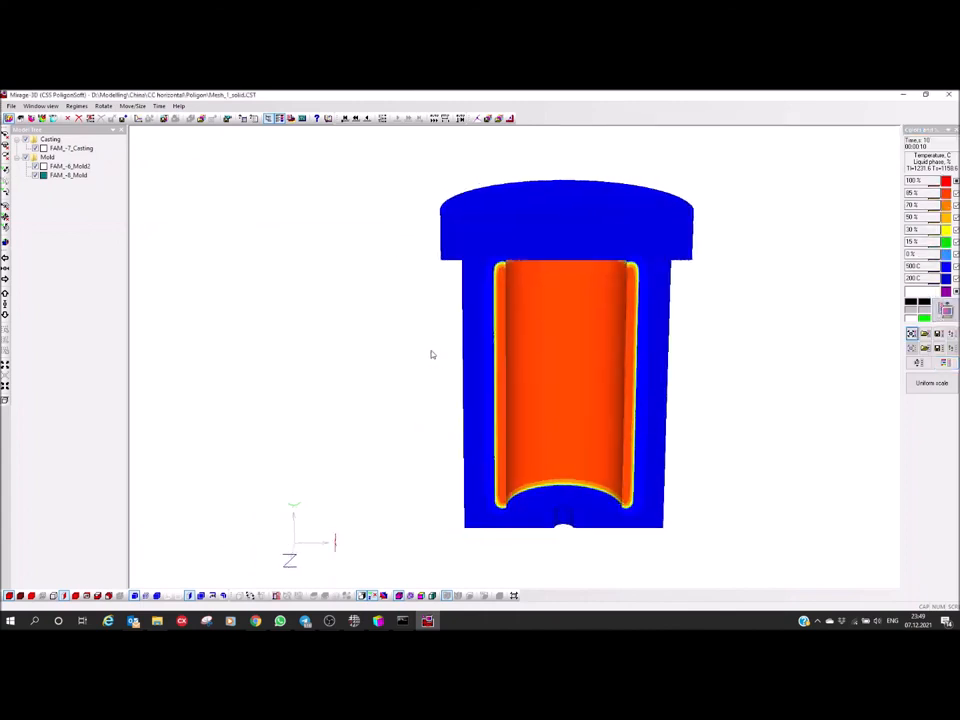
Hide both mold parts so that only the sectioned casting is displayed
click(26, 158)
middle_drag(358, 311, 453, 350)
middle_drag(506, 367, 522, 386)
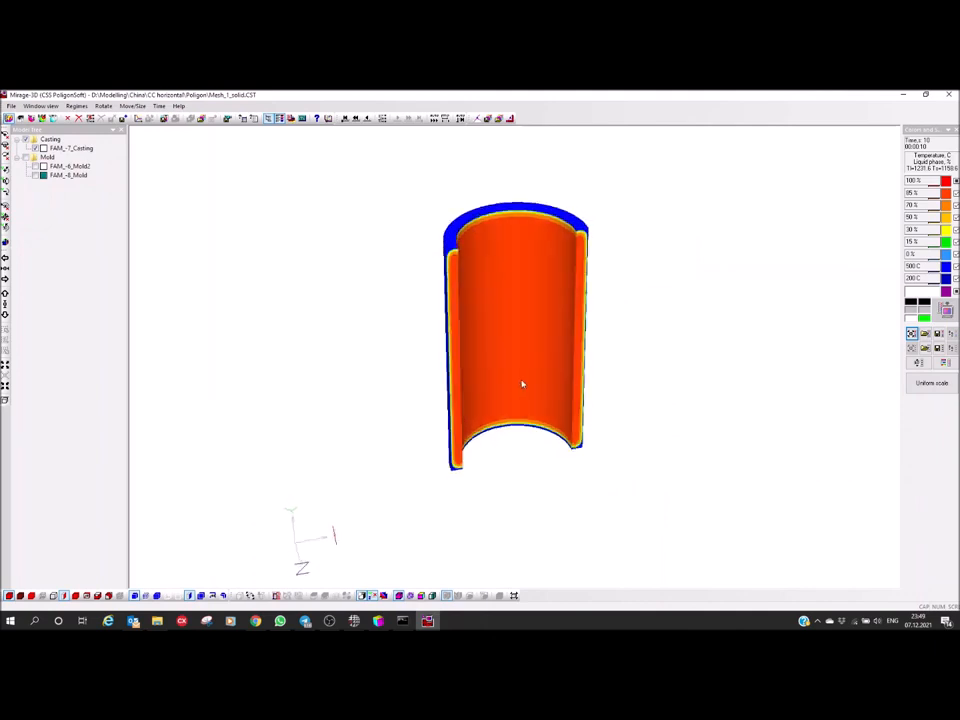
middle_drag(531, 249, 536, 342)
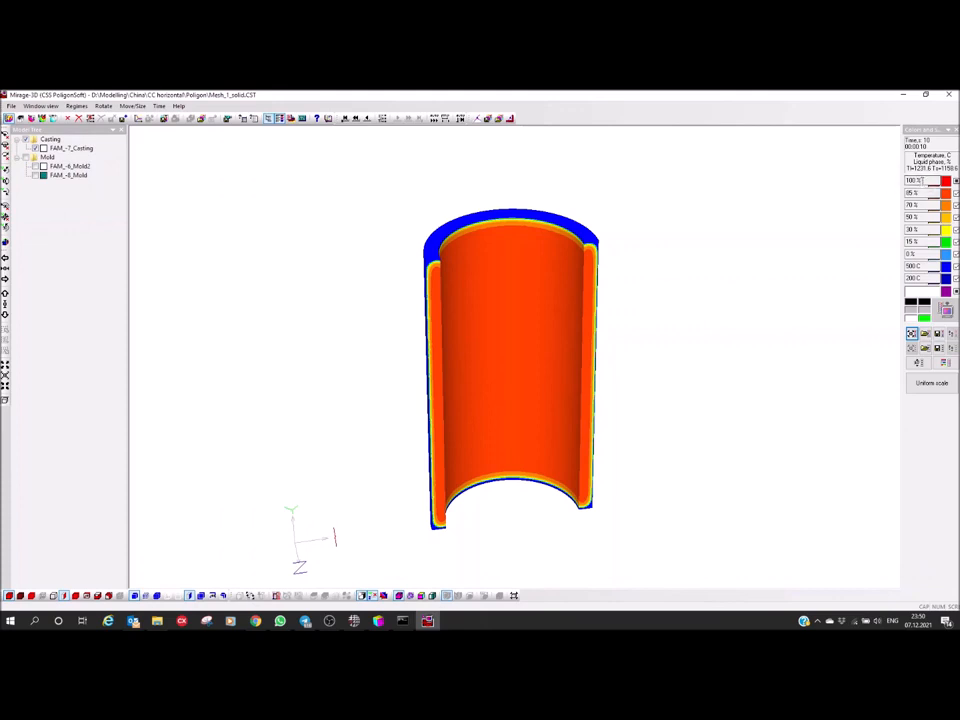
Set the temperature scale to run from 1350 C down to 400 C, unfix the levels between them, and redraw the casting
double_click(910, 180)
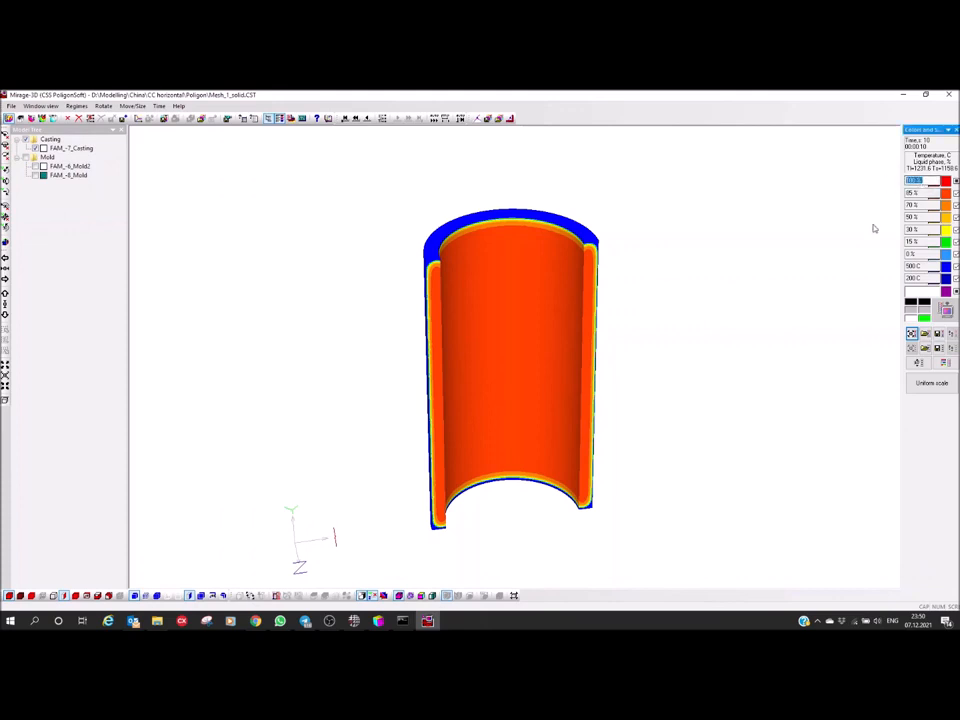
key(BackSpace)
text(1350)
key(Return)
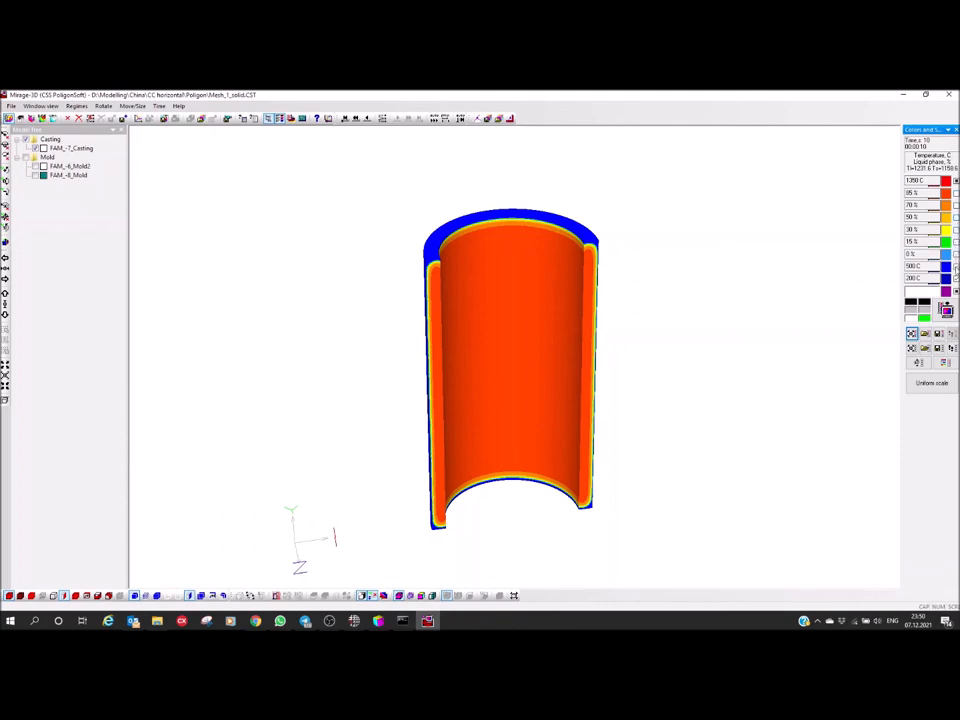
drag(927, 279, 806, 300)
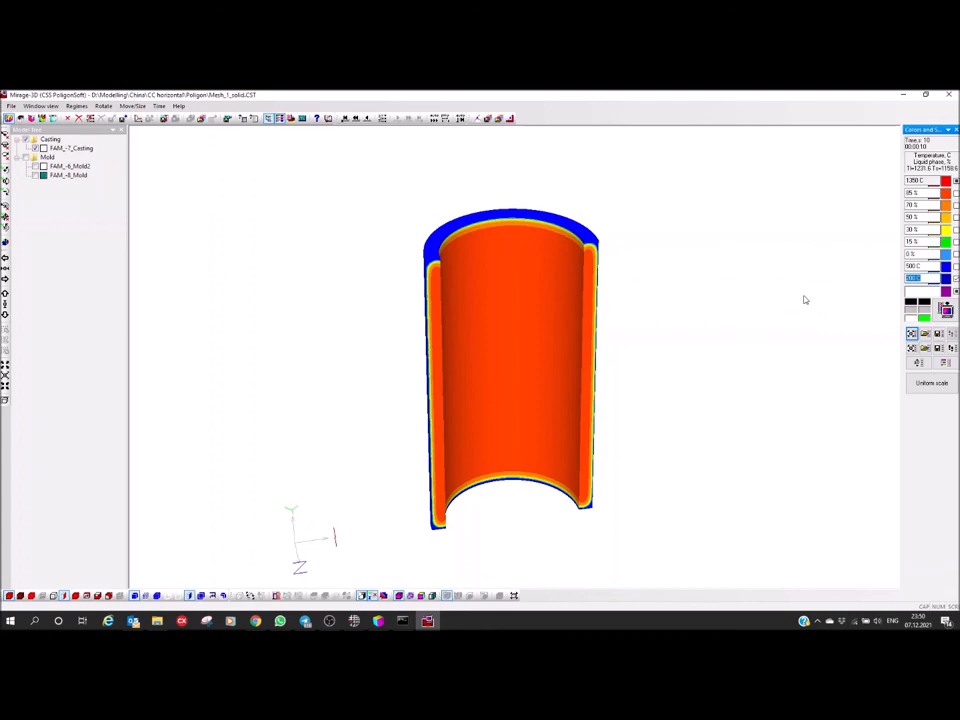
text(400)
key(Return)
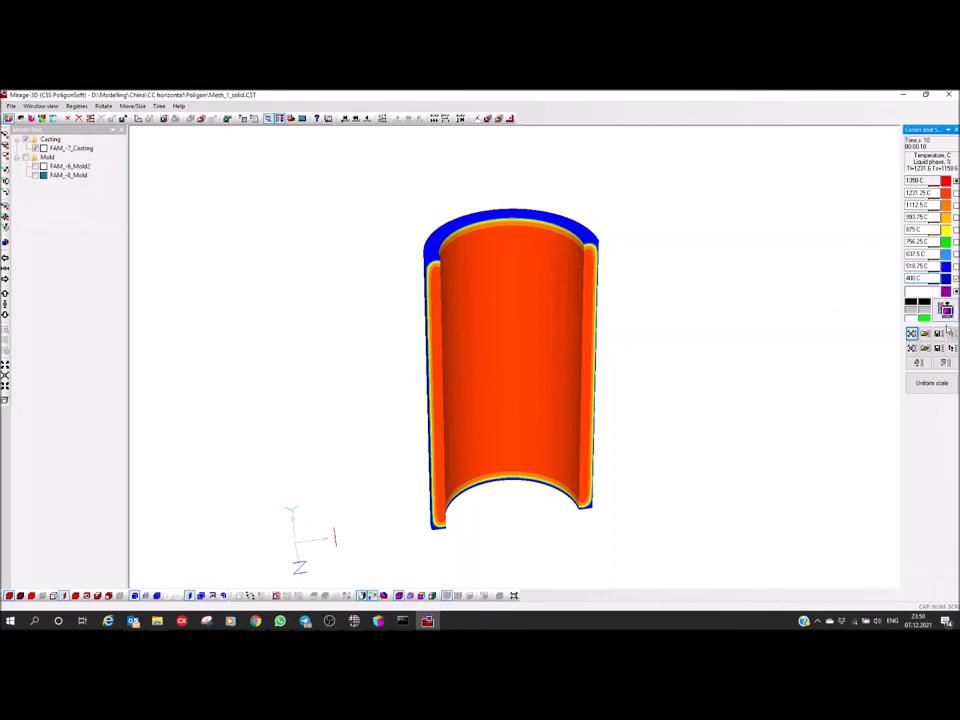
mouse_move(646, 342)
mouse_down()
mouse_move(638, 310)
mouse_move(650, 337)
mouse_move(688, 313)
mouse_move(659, 354)
mouse_up()
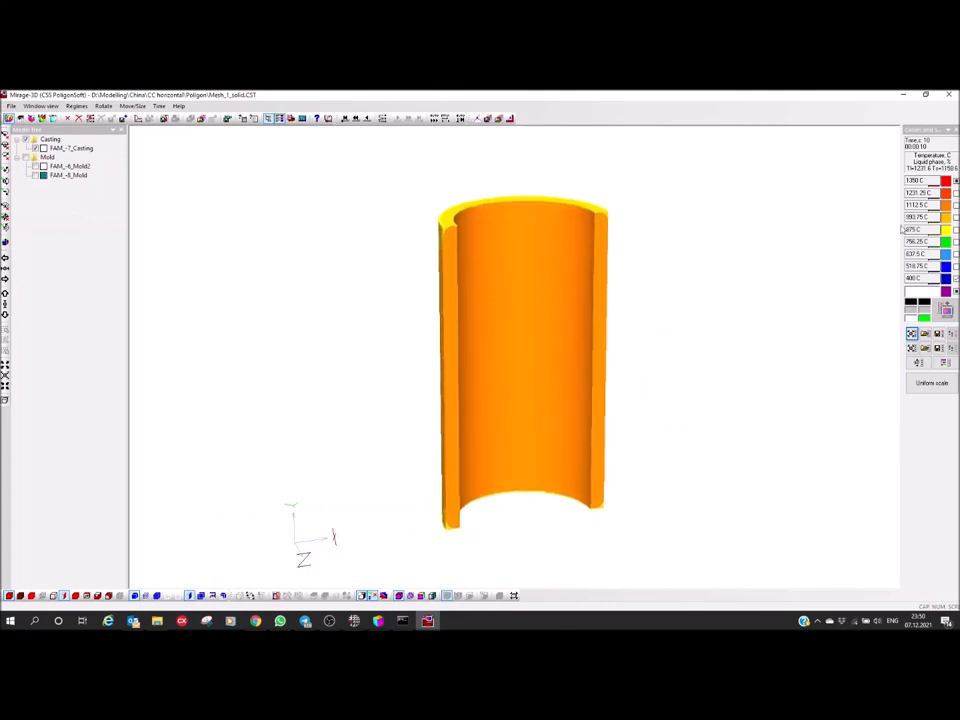
Fix the yellow middle level of the temperature scale at 1158 C and apply the scale
click(956, 230)
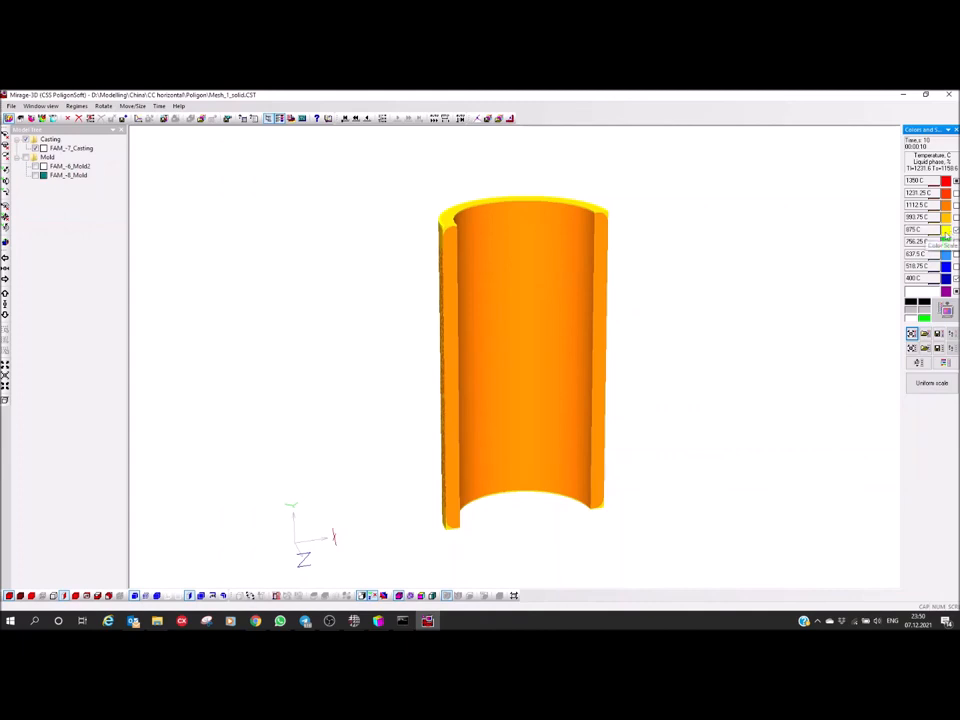
double_click(933, 230)
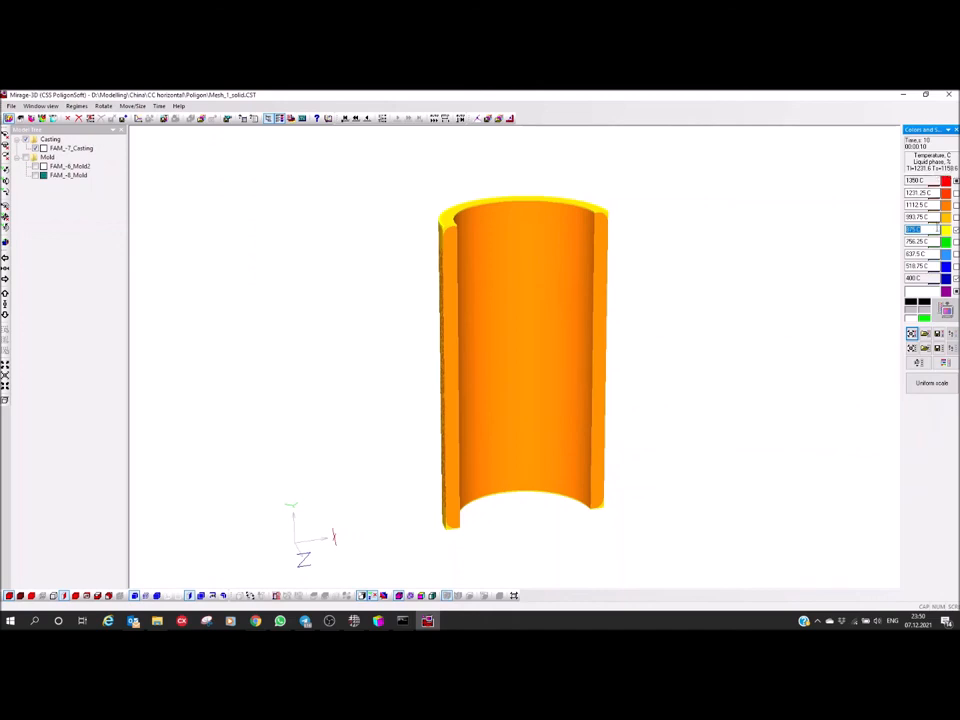
text(1158)
key(Return)
click(946, 310)
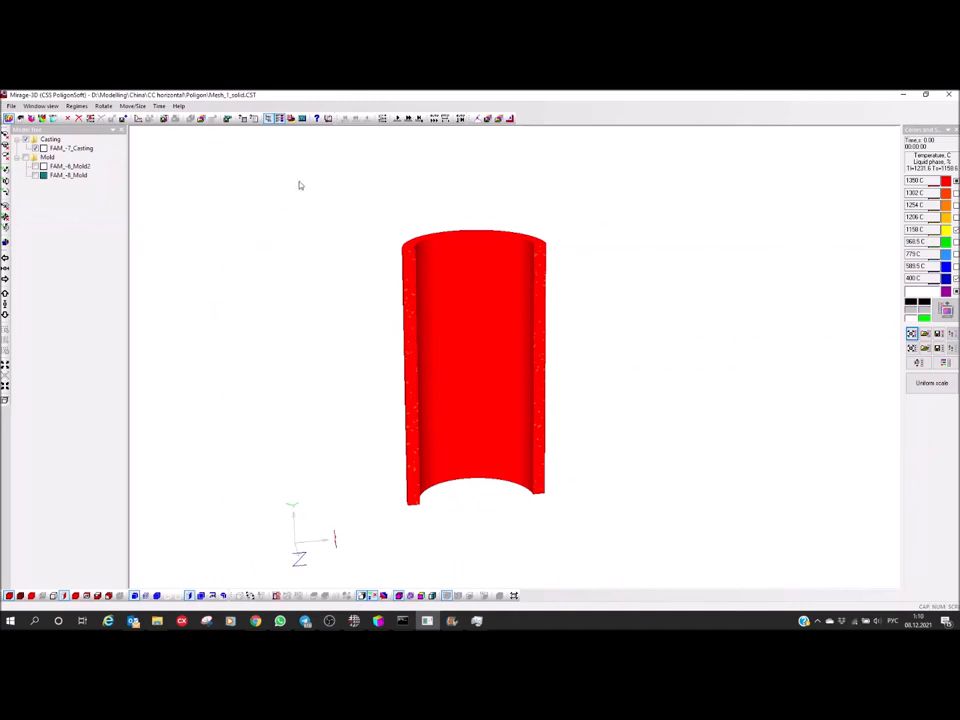
Advance the casting's temperature results one time step at a time from the start of cooling to 400 s
drag(336, 118, 362, 118)
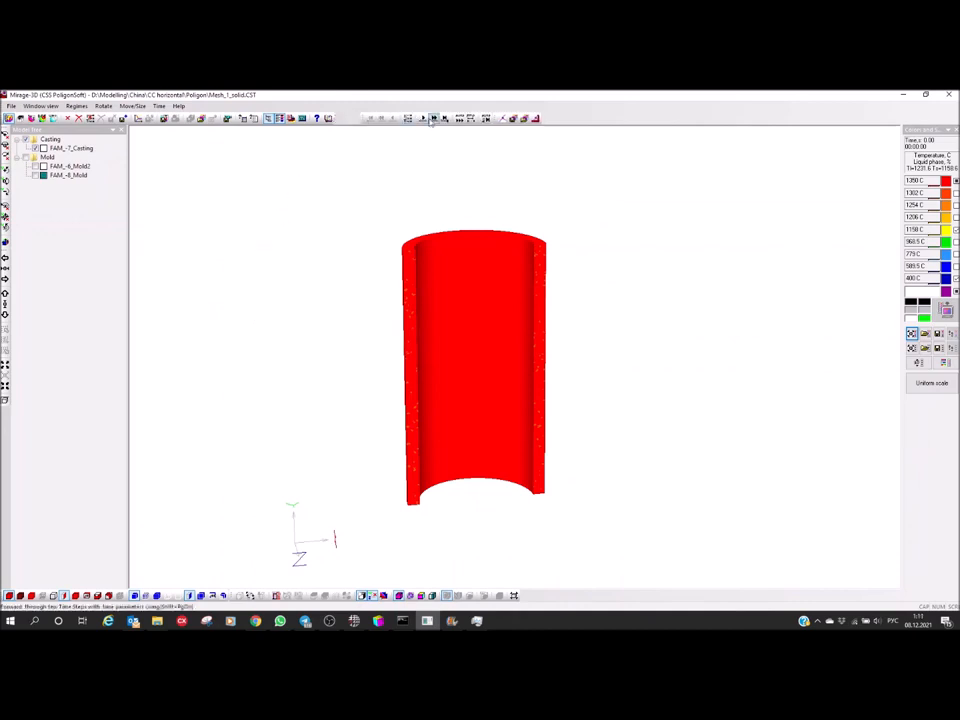
click(423, 118)
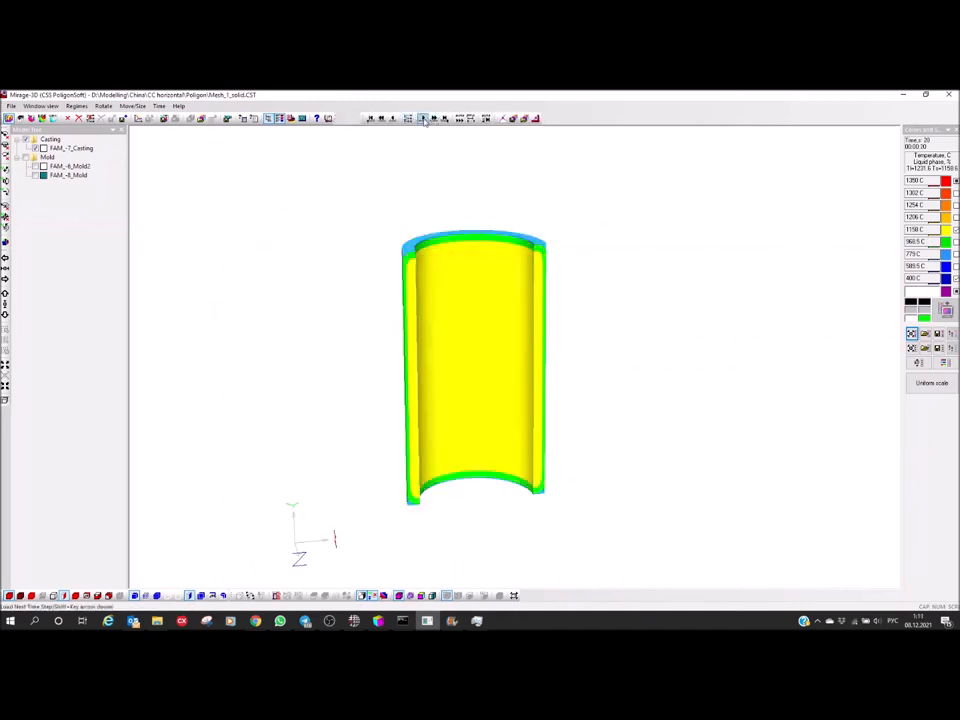
click(423, 118)
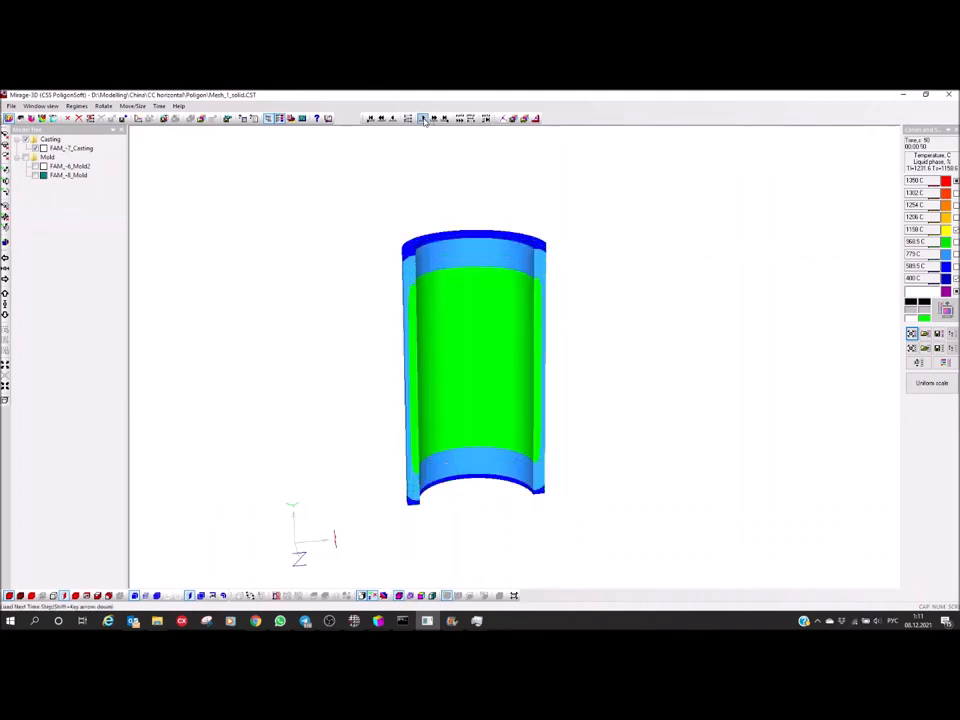
click(423, 118)
click(423, 118)
click(423, 118)
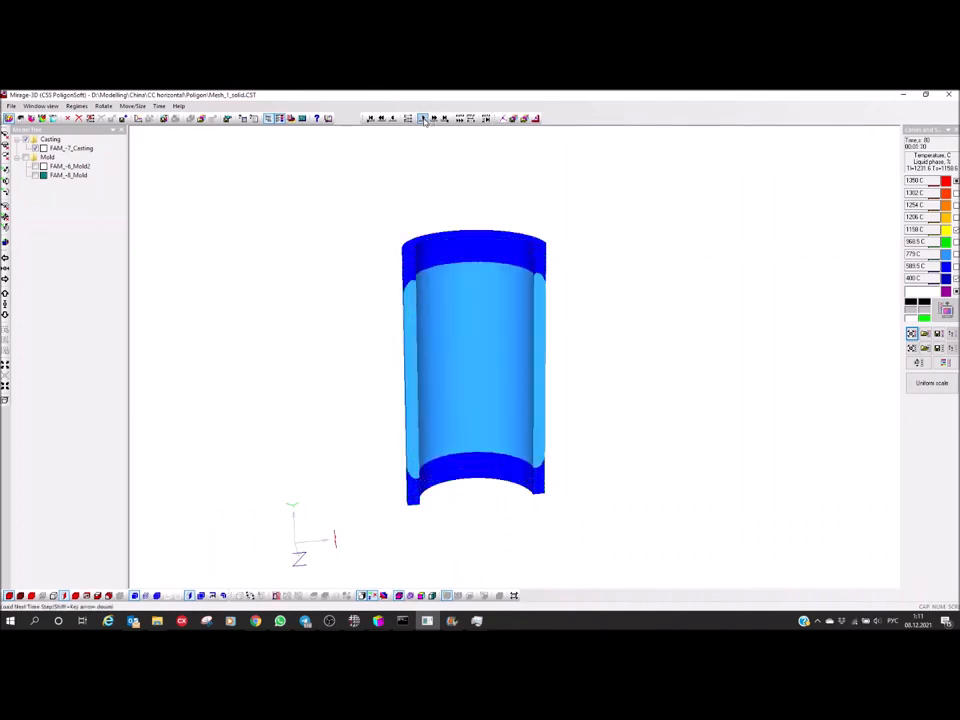
click(423, 118)
click(423, 118)
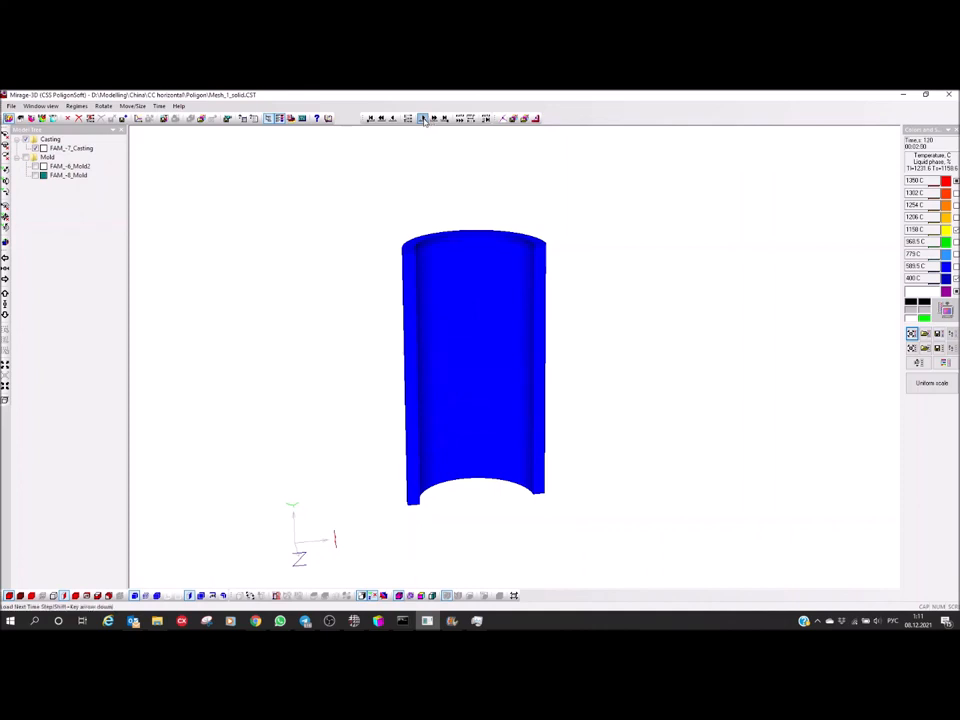
click(423, 118)
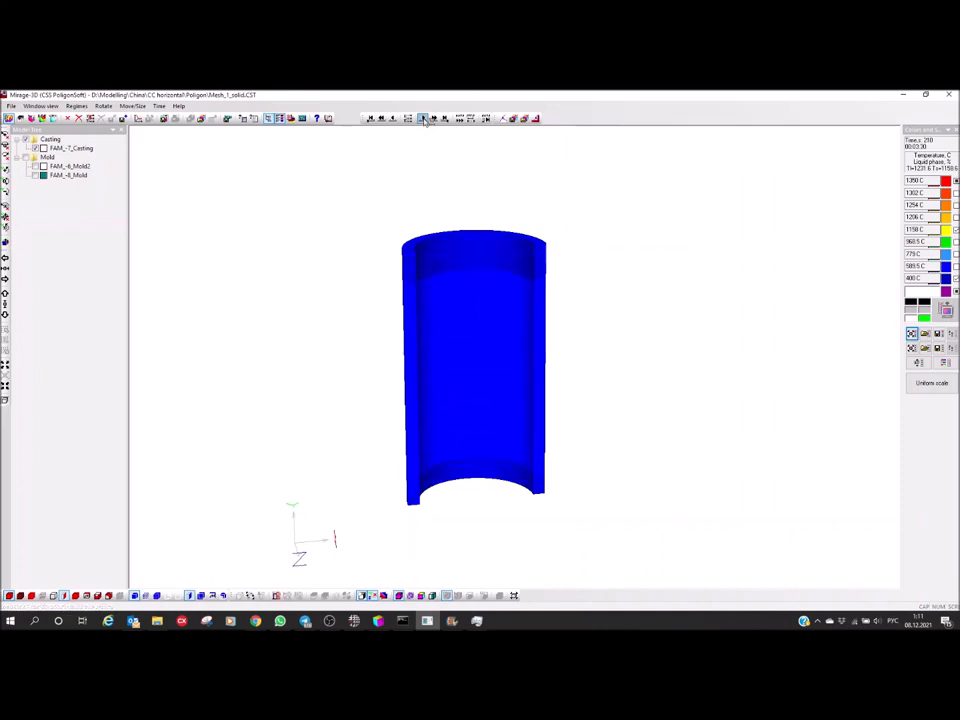
click(423, 118)
click(423, 118)
click(423, 118)
click(423, 118)
click(424, 119)
Display the outline of the whole casting and of its section around the sectioned half
drag(482, 290, 460, 213)
drag(482, 379, 463, 323)
right_drag(473, 377, 465, 304)
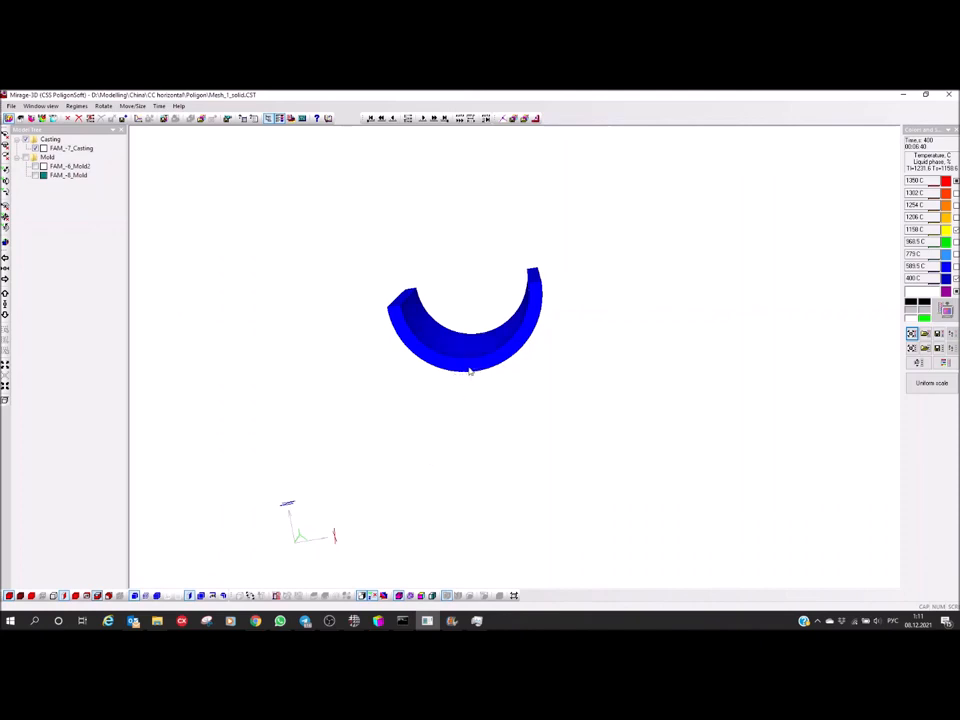
mouse_move(483, 365)
mouse_down()
mouse_move(452, 371)
mouse_move(493, 366)
mouse_move(482, 370)
mouse_up()
scroll(468, 369, up, 6)
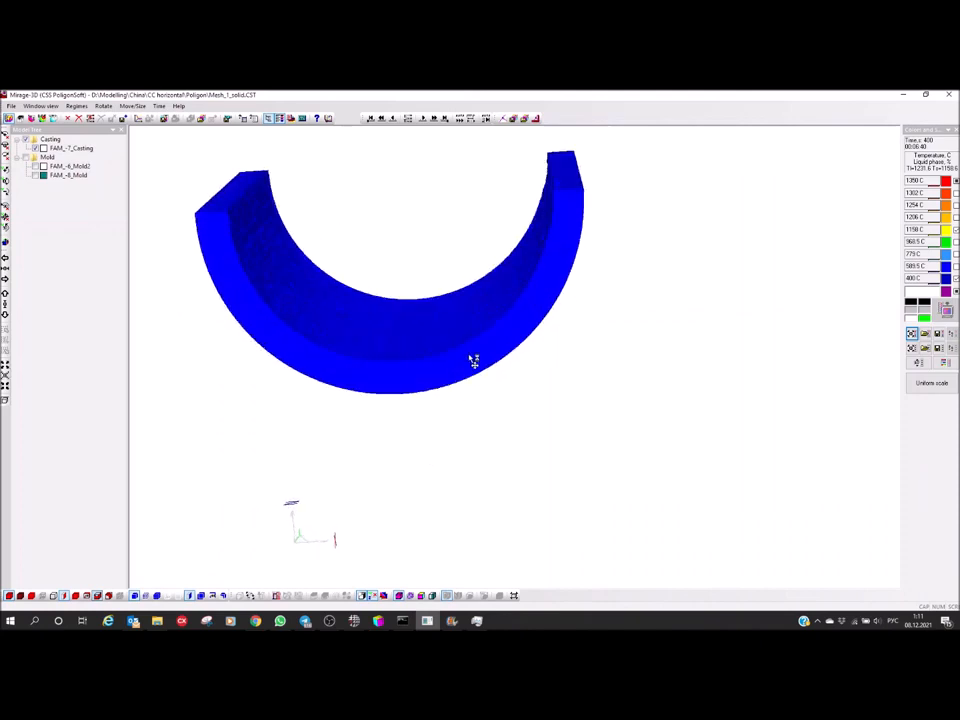
drag(572, 379, 510, 375)
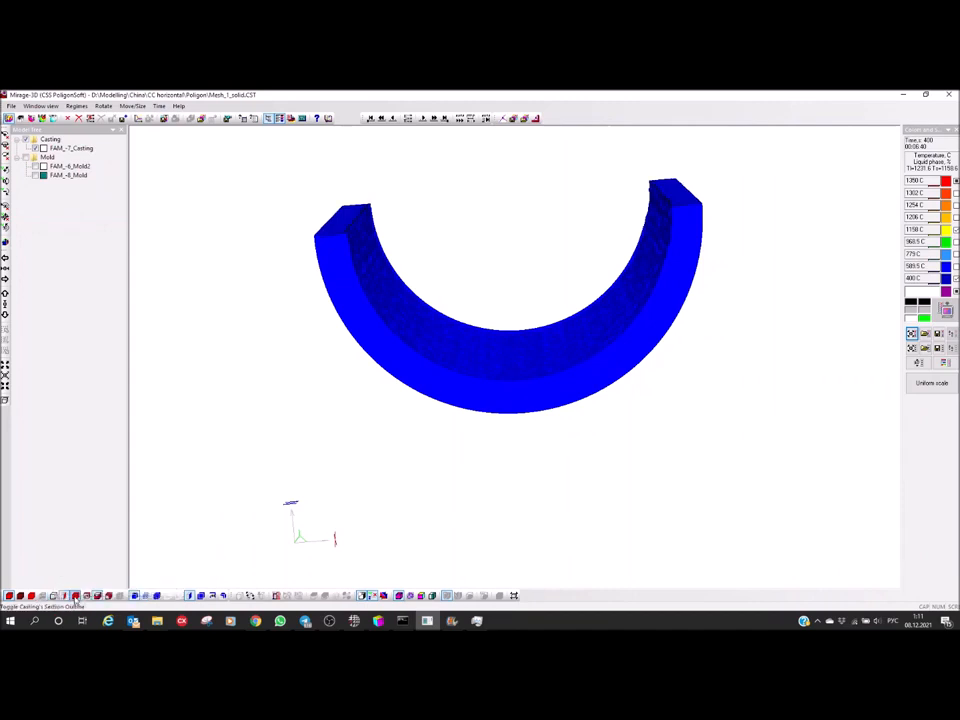
click(54, 597)
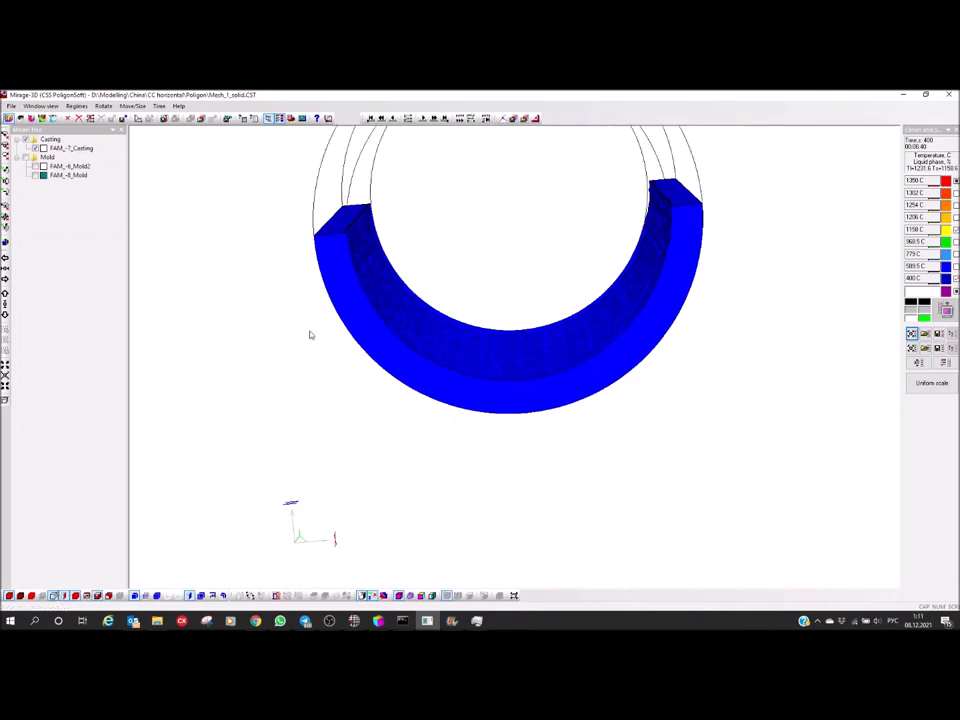
Examine the sectioned casting against its outline, close up at the end face and along its full length
middle_drag(332, 321, 334, 314)
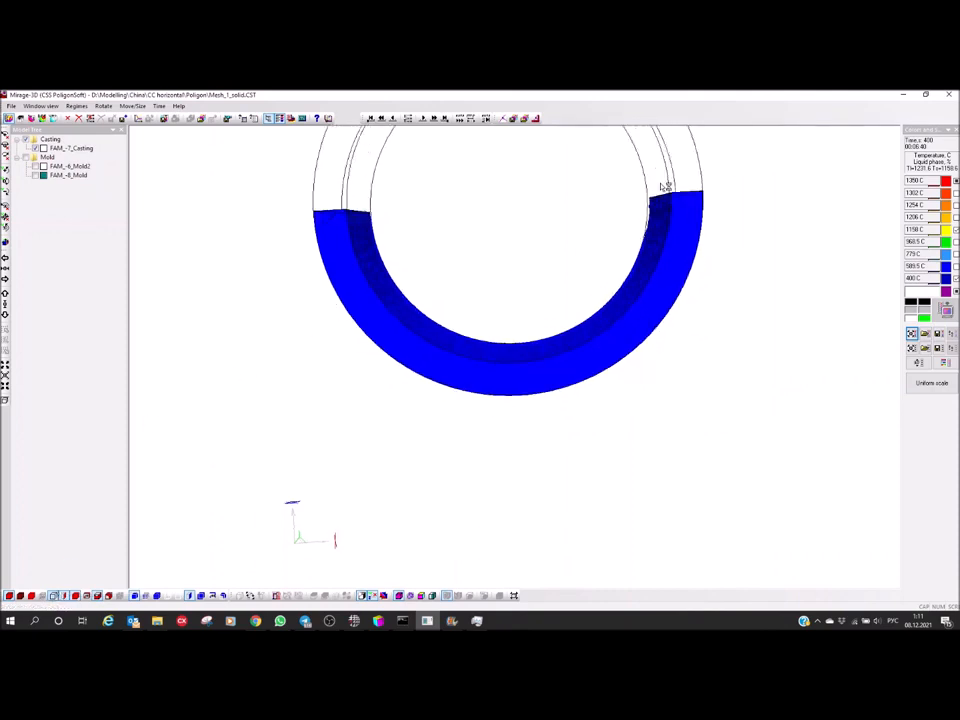
scroll(663, 189, up, 5)
middle_drag(718, 238, 534, 470)
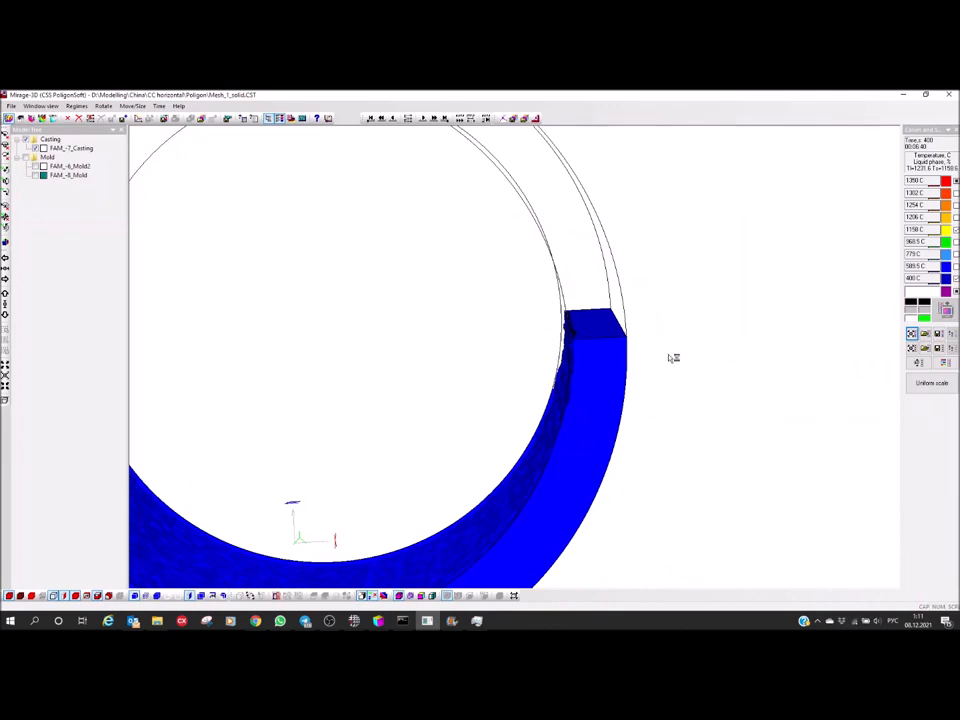
scroll(664, 365, down, 5)
middle_drag(498, 410, 616, 389)
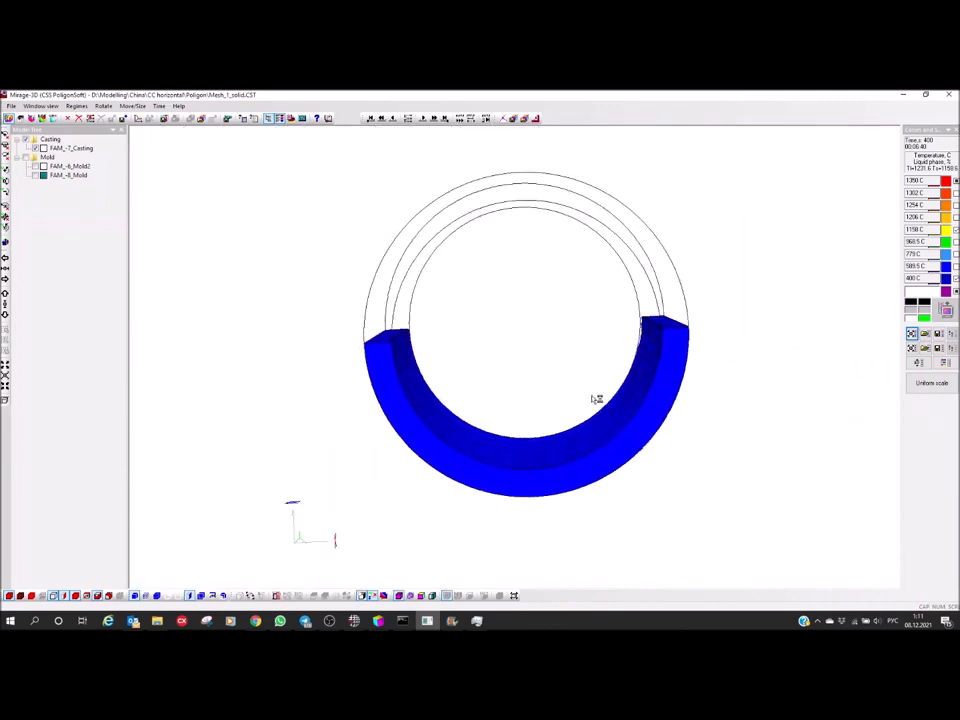
scroll(596, 399, down, 3)
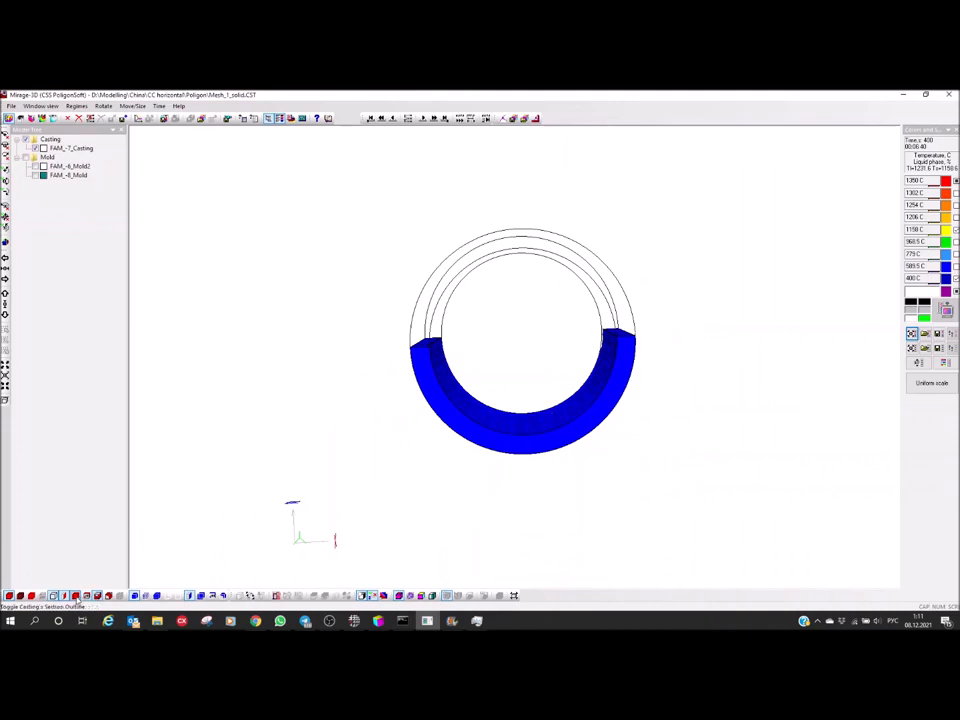
drag(477, 451, 480, 508)
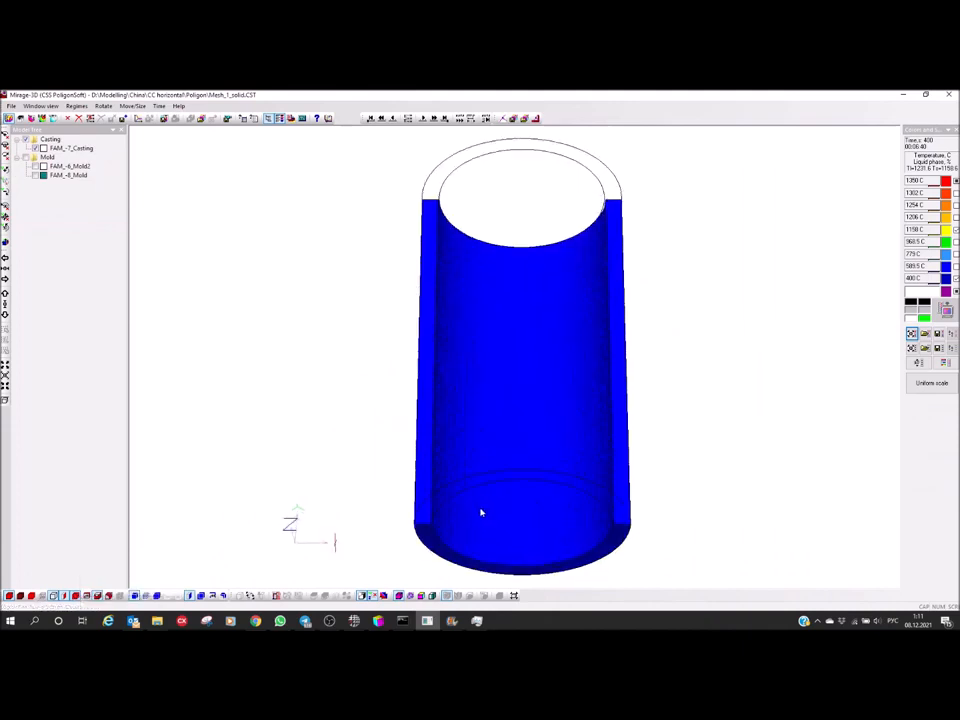
drag(549, 480, 518, 438)
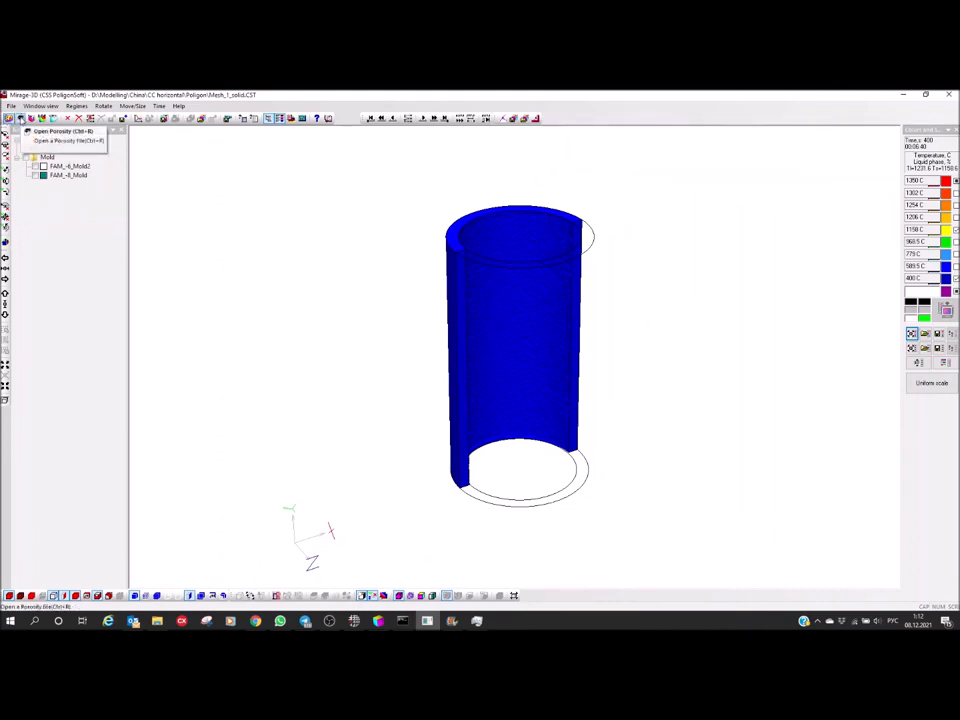
Load the porosity results file Mesh_1_solid.P3D from the Poligon folder
click(20, 118)
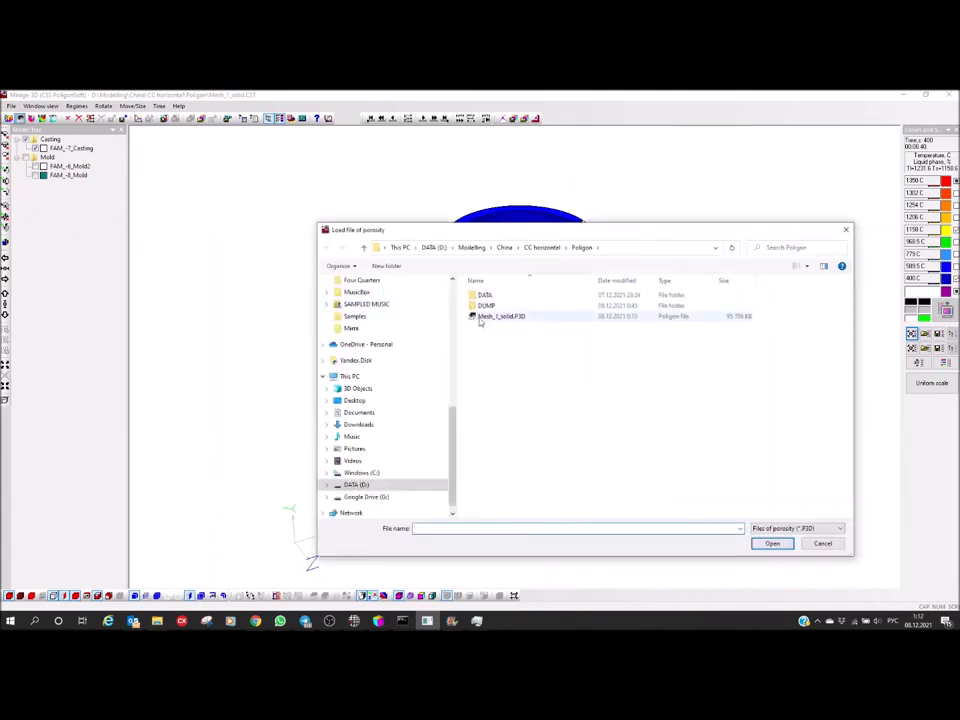
click(481, 318)
click(772, 543)
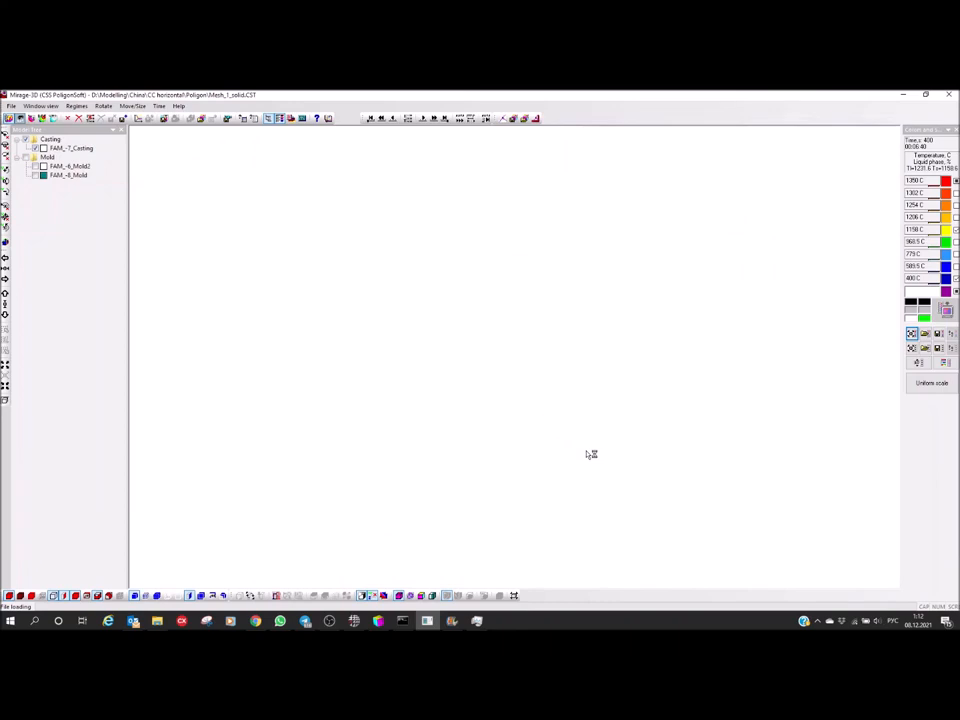
Show the sectioned casting's porosity results at the final time step, 30 s
middle_drag(429, 356, 479, 273)
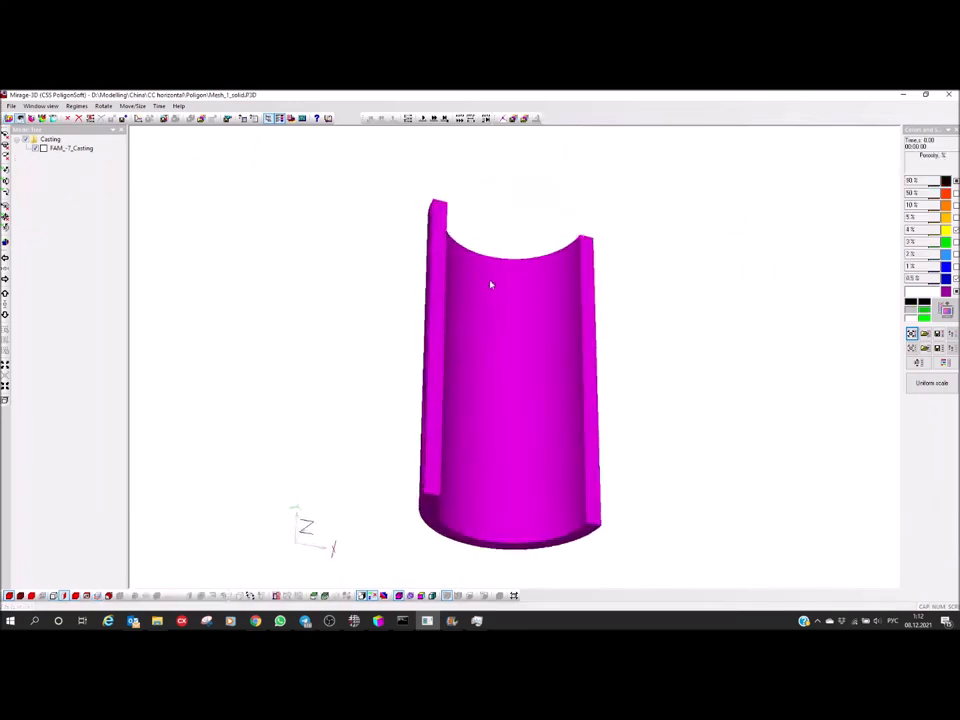
click(444, 118)
middle_drag(514, 444, 490, 440)
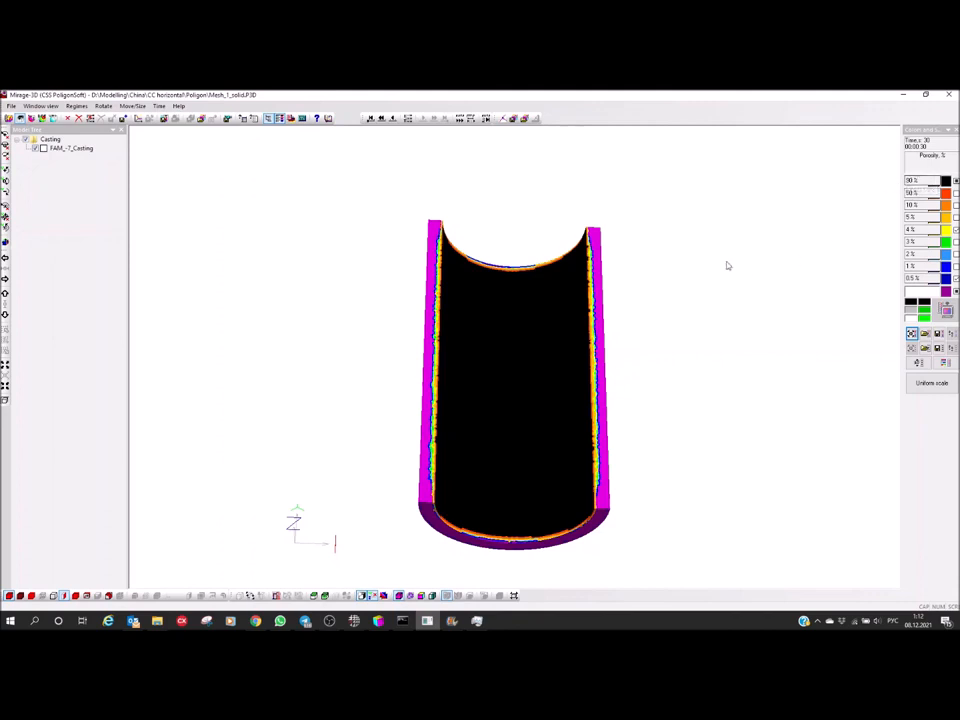
Examine the porosity distribution in the sectioned casting, from the end face and close up along the cut walls
middle_drag(548, 407, 533, 296)
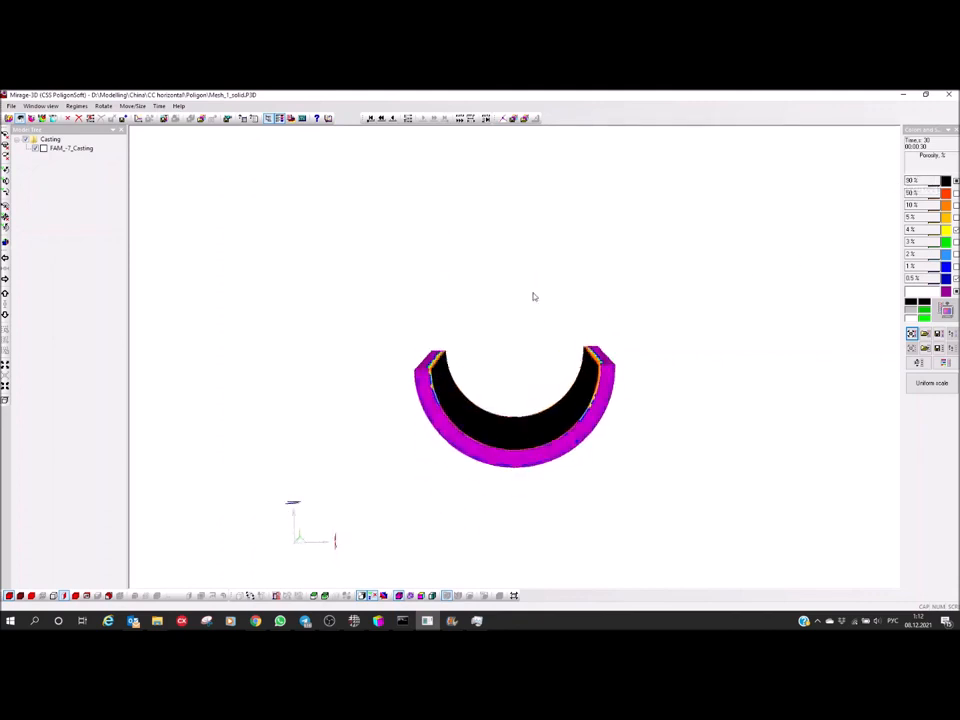
middle_drag(527, 441, 490, 515)
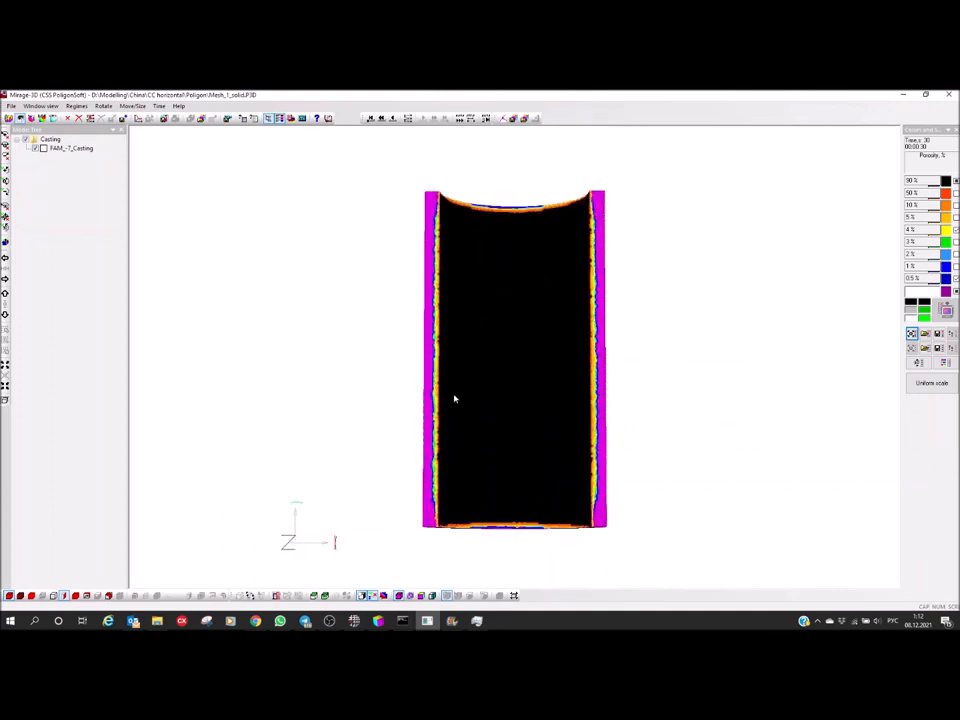
scroll(420, 330, up, 4)
middle_drag(506, 447, 523, 469)
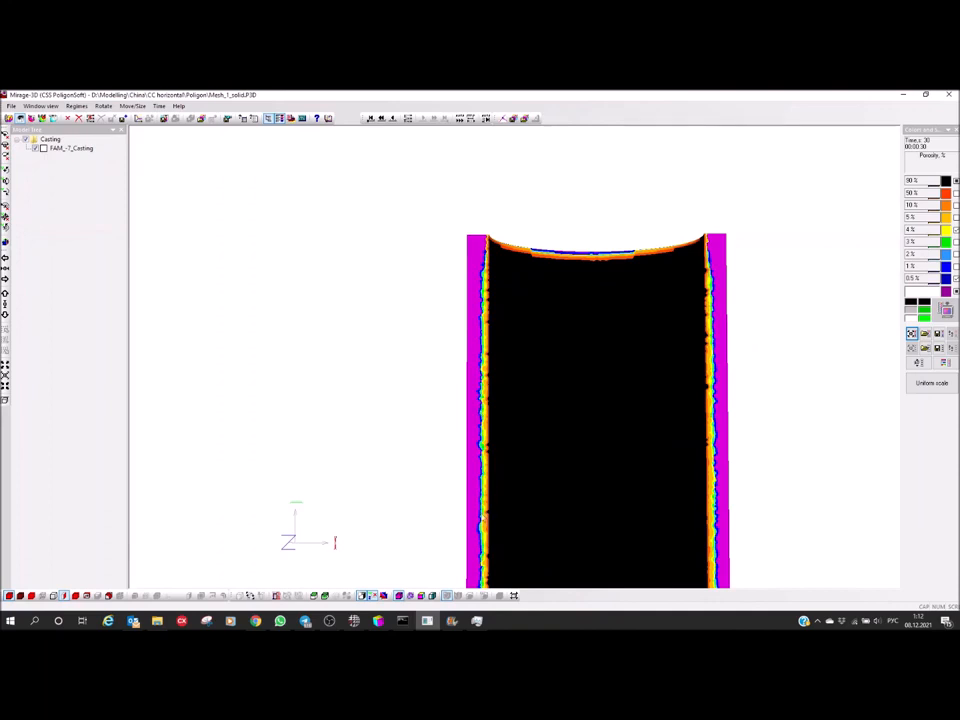
middle_drag(521, 364, 519, 308)
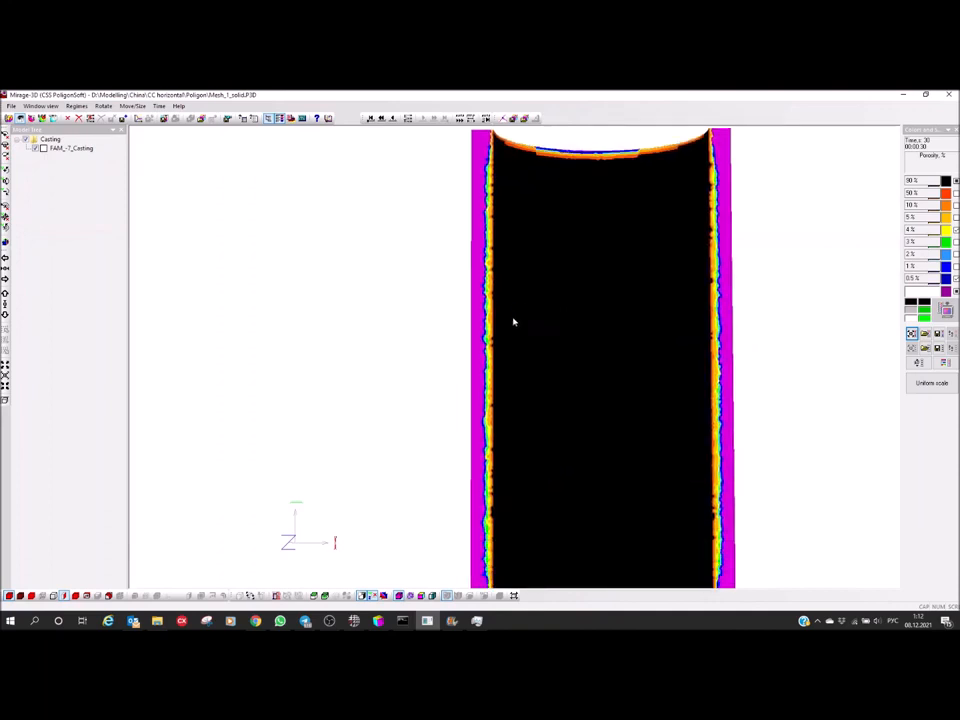
scroll(538, 525, down, 5)
middle_drag(538, 525, 535, 408)
scroll(503, 394, up, 5)
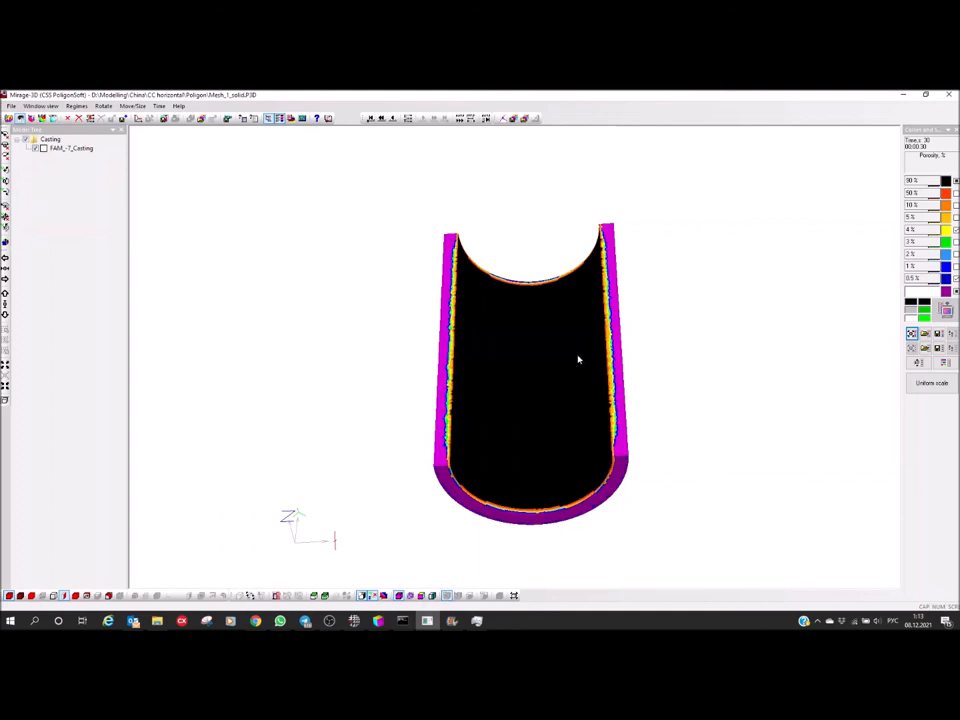
drag(520, 365, 542, 420)
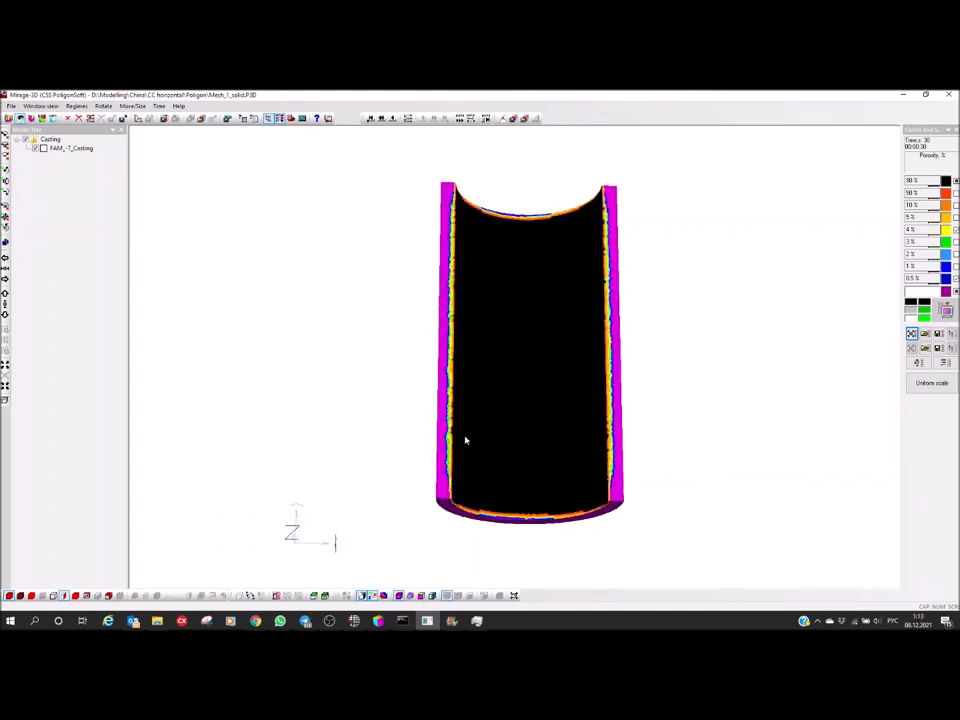
Switch to the command console window to check the progress of the running stress calculation
click(402, 622)
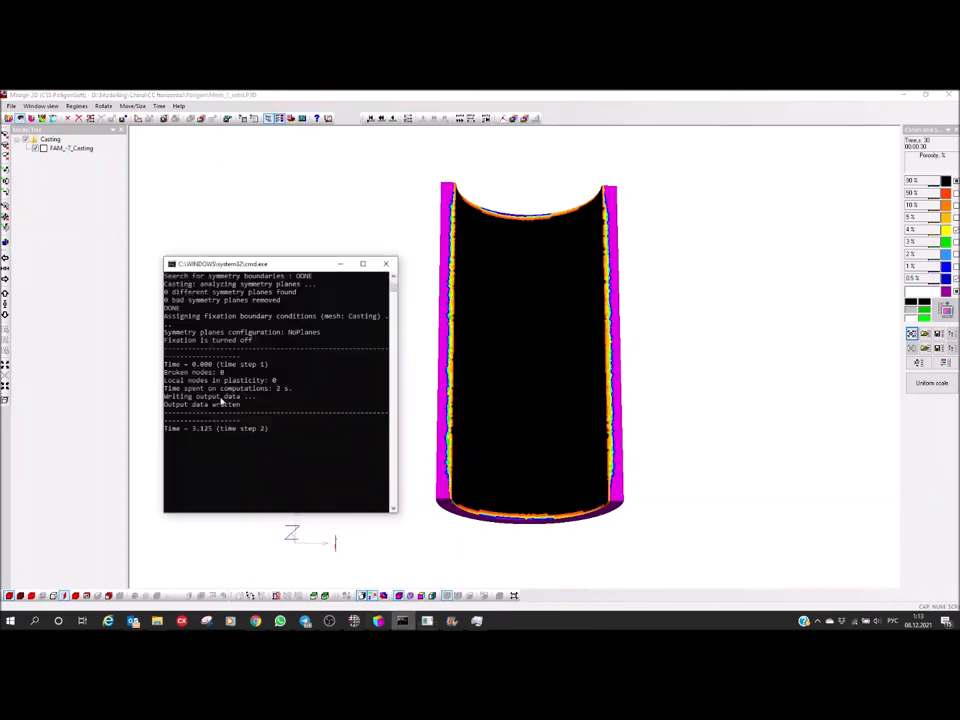